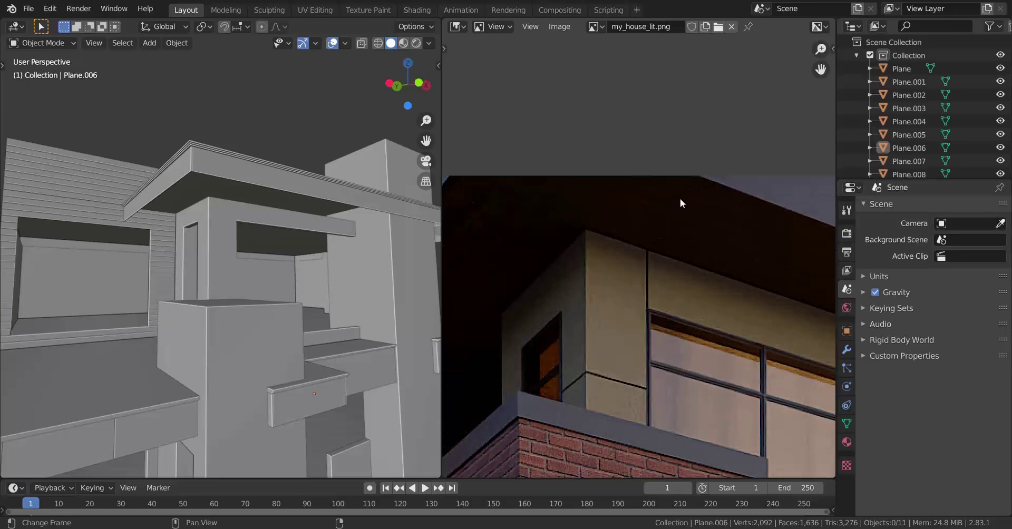
# Step: Examine the roof overhang's underside and the wall corner below it in the reference image
pyautogui.scroll(-1, 640, 242)
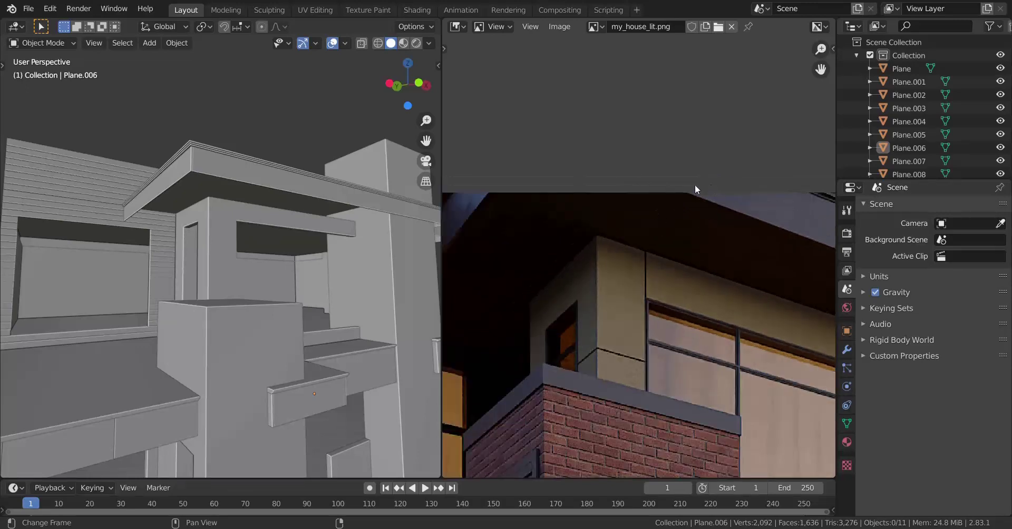
pyautogui.scroll(-2, 656, 244)
pyautogui.scroll(1, 641, 250)
pyautogui.scroll(-2, 631, 259)
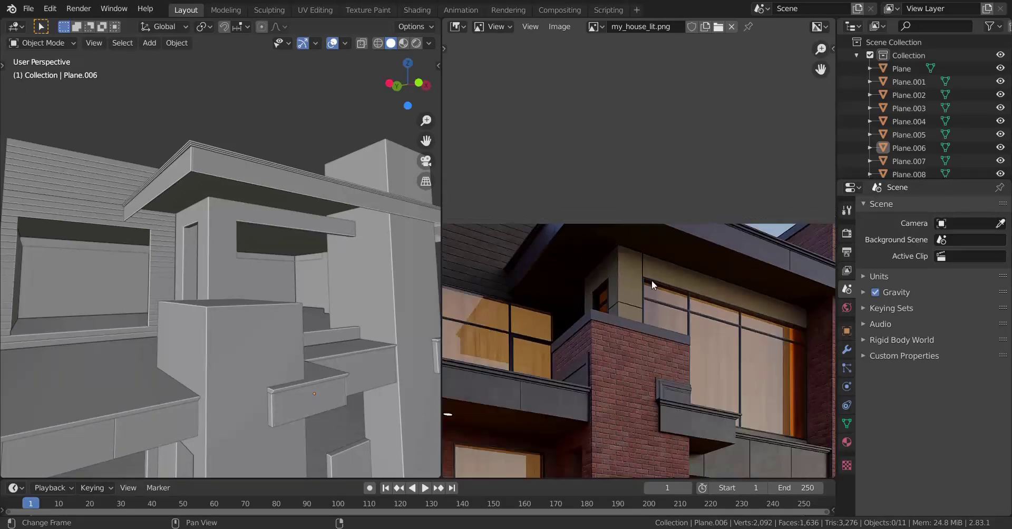
pyautogui.moveTo(651, 280)
pyautogui.mouseDown(button='middle')
pyautogui.moveTo(559, 256)
pyautogui.moveTo(703, 309)
pyautogui.moveTo(653, 266)
pyautogui.mouseUp(button='middle')
pyautogui.scroll(3, 723, 267)
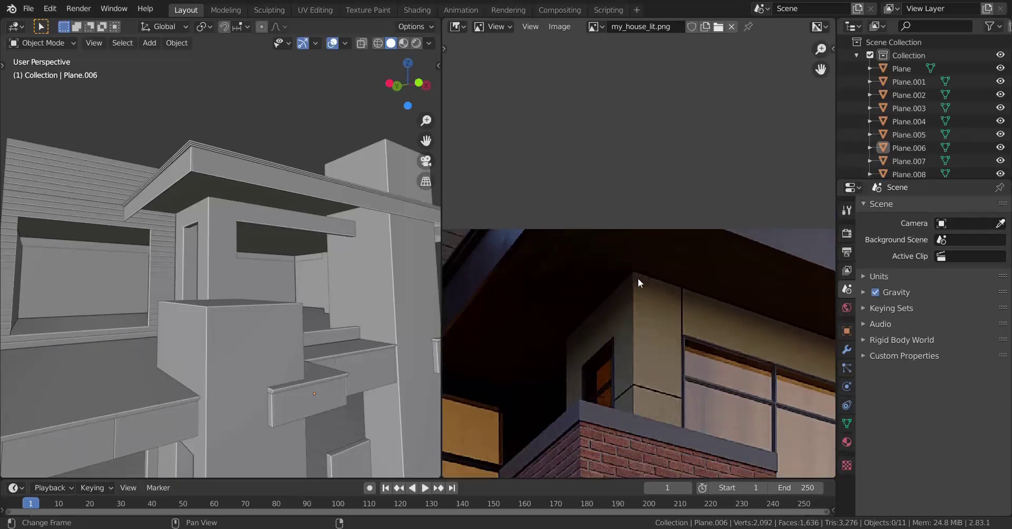
pyautogui.scroll(-2, 735, 341)
pyautogui.moveTo(786, 274); pyautogui.dragTo(756, 265, button='middle')
pyautogui.scroll(1, 756, 265)
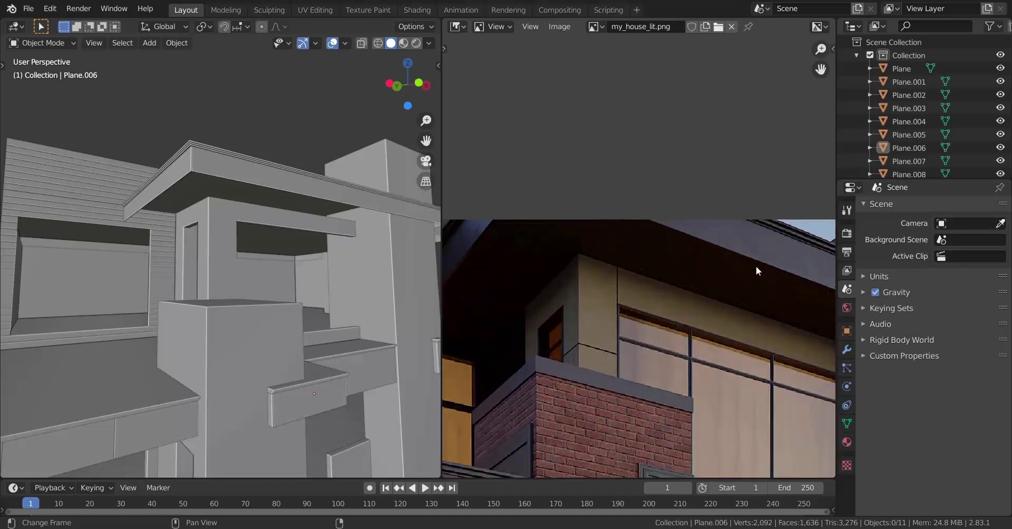
# Step: Duplicate the long bottom edge of the roof fascia and offset the copy slightly inward along global Y
pyautogui.moveTo(295, 309); pyautogui.dragTo(239, 311, button='middle')
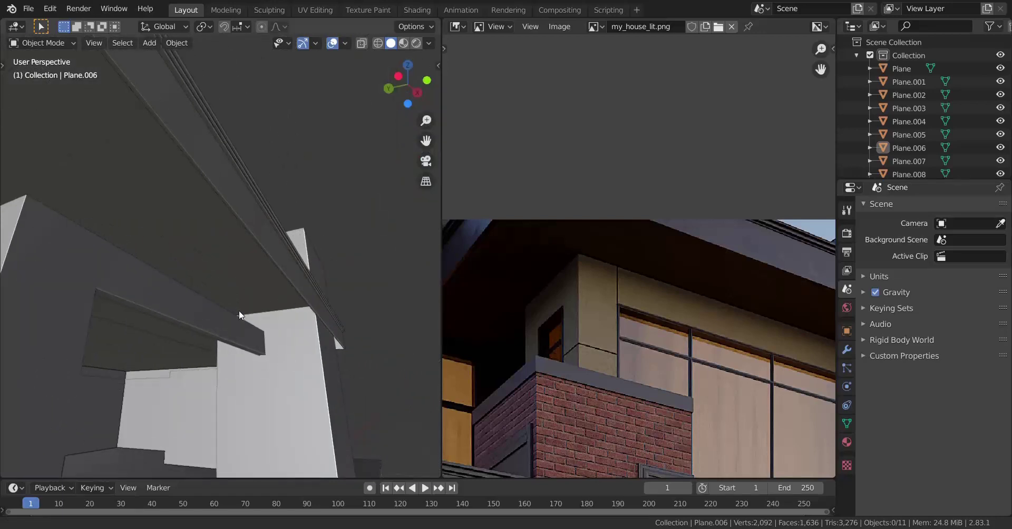
pyautogui.click(297, 290)
pyautogui.moveTo(296, 290); pyautogui.dragTo(242, 323, button='middle')
pyautogui.press('Tab')
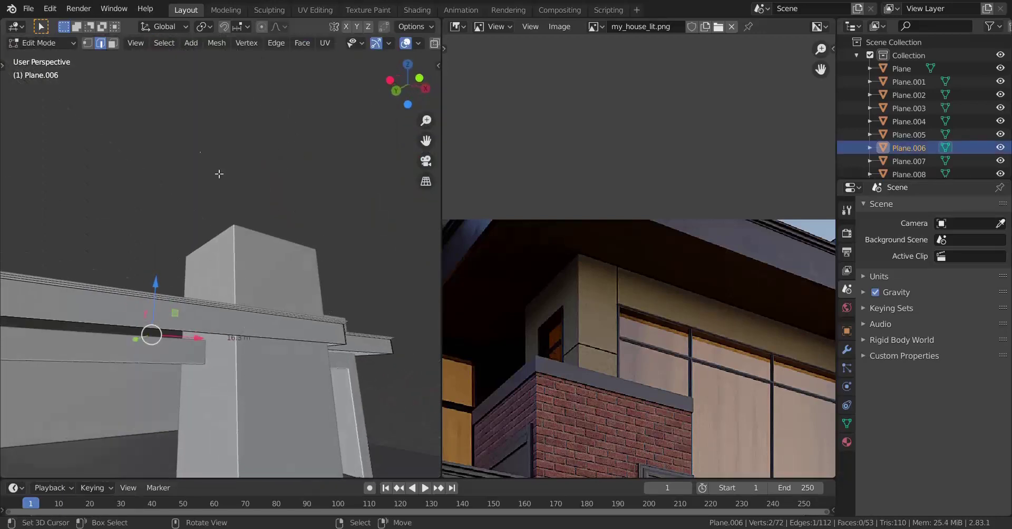
pyautogui.moveTo(361, 403); pyautogui.dragTo(354, 350, button='middle')
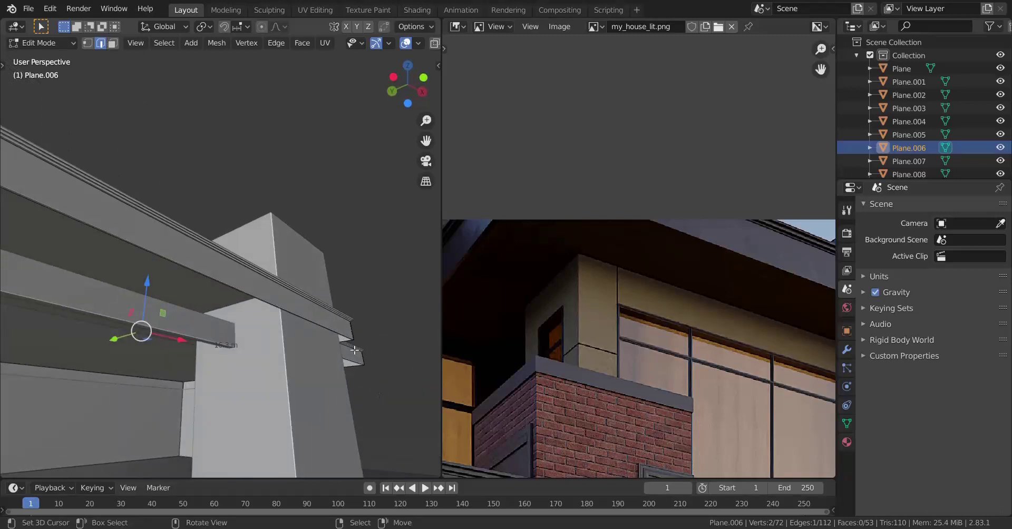
pyautogui.moveTo(266, 297); pyautogui.dragTo(328, 336, button='middle')
pyautogui.press('e')
pyautogui.press('y')
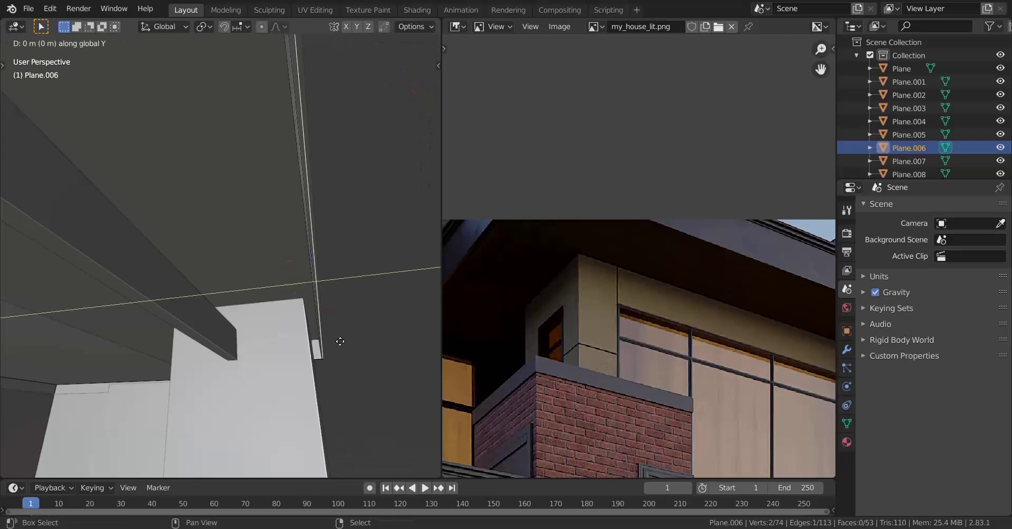
pyautogui.click(290, 315)
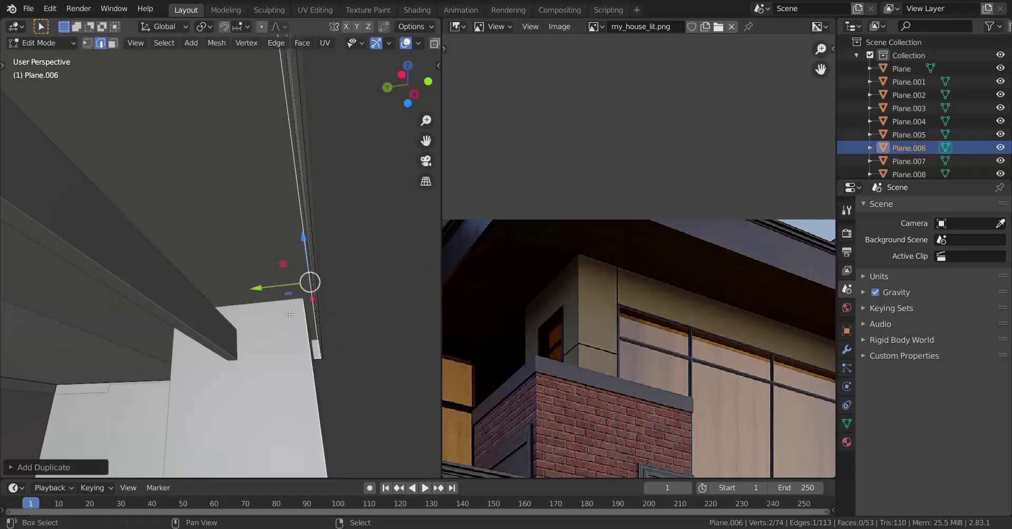
# Step: Extrude the duplicated edge about 0.29 m inward along global Y to form a soffit strip
pyautogui.press('e')
pyautogui.press('y')
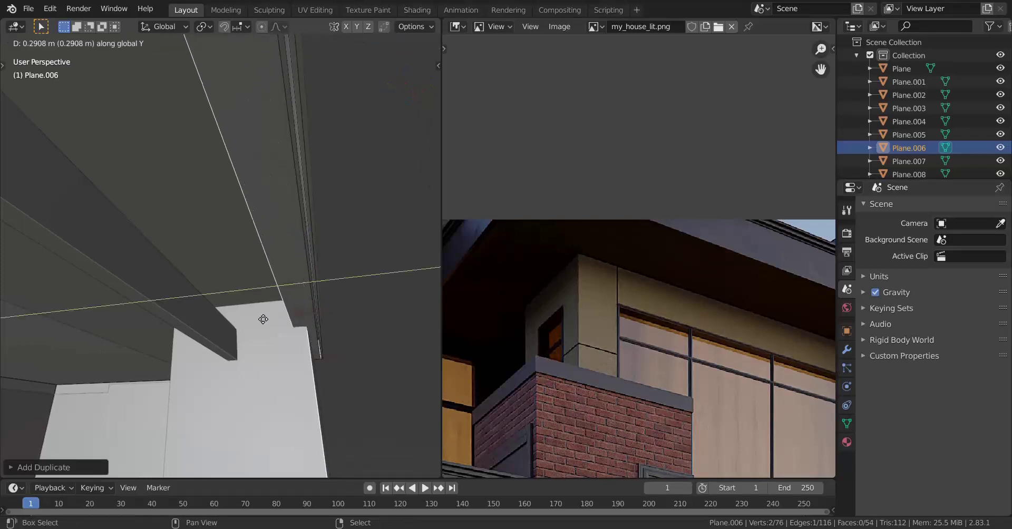
pyautogui.click(257, 320)
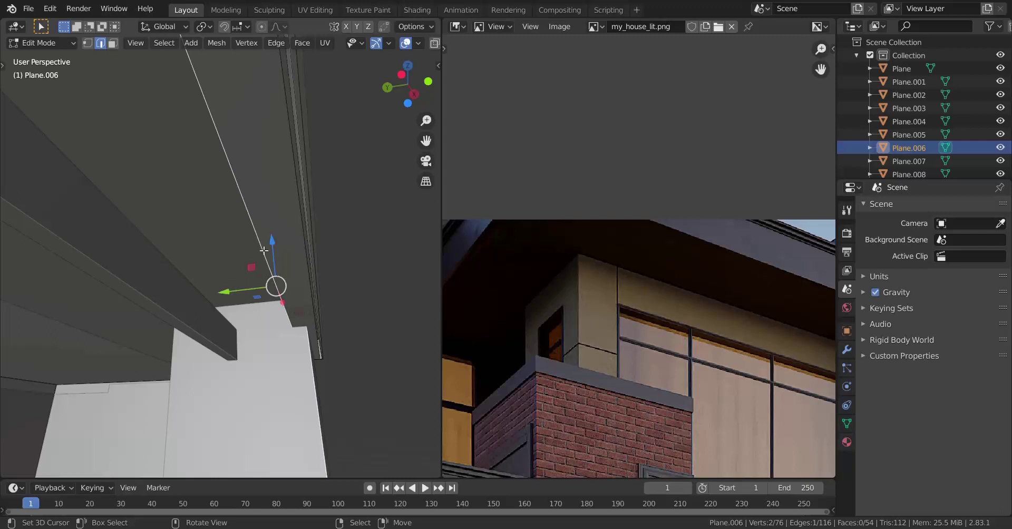
# Step: Separate the linked soffit strip from the roof mesh into its own object and select it
pyautogui.hotkey('ctrl', 'l')
pyautogui.press('p')
pyautogui.click(261, 247)
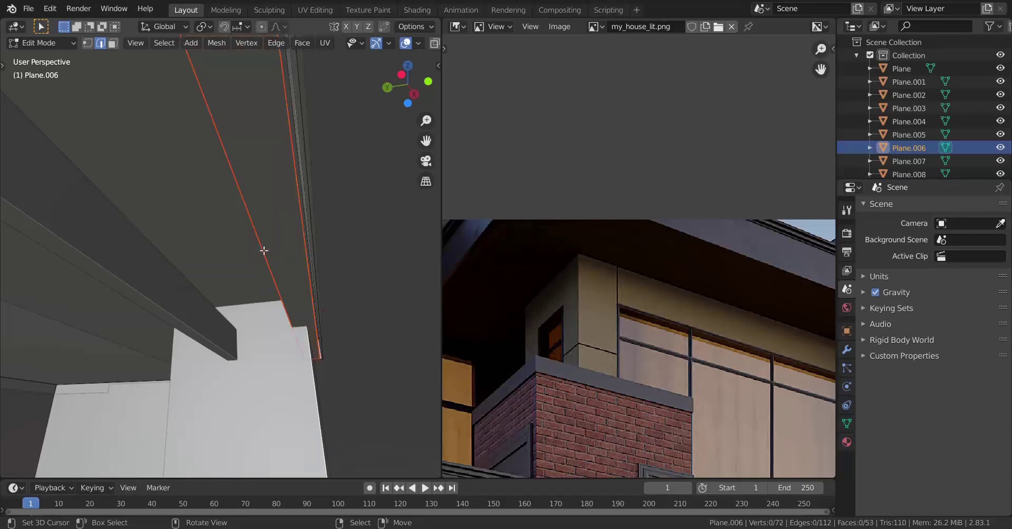
pyautogui.press('Tab')
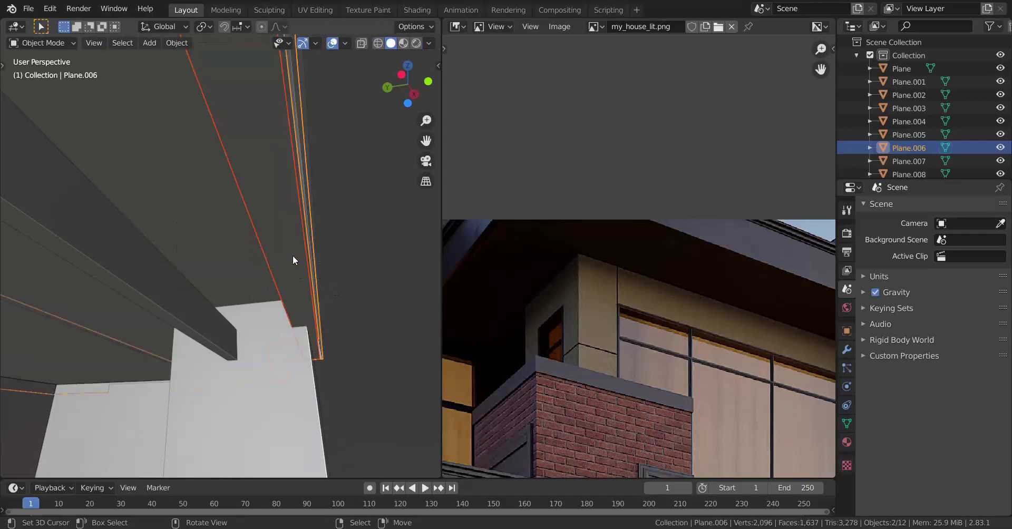
pyautogui.click(286, 256)
# Step: Move the soffit strip's outer edge about 0.03 m along negative Y to meet the fascia
pyautogui.press('Tab')
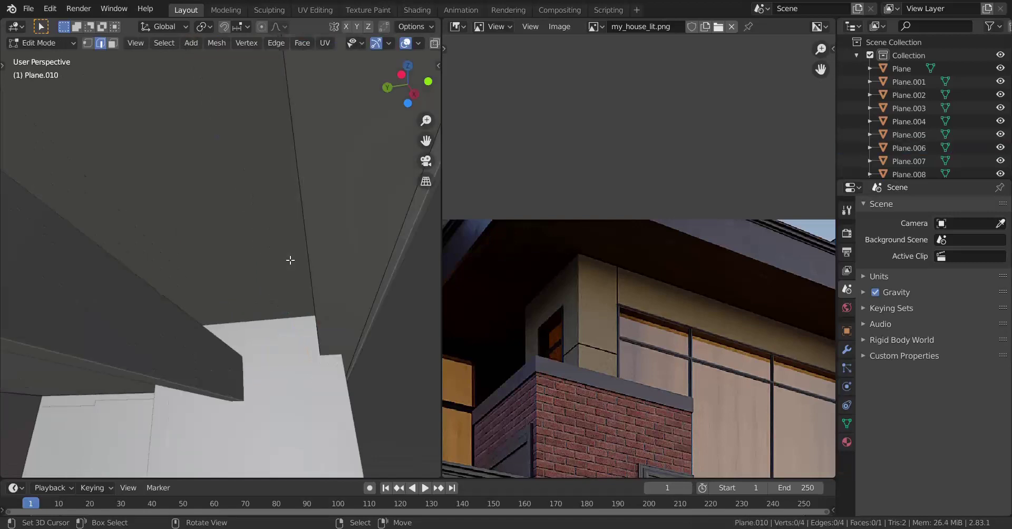
pyautogui.scroll(3, 311, 259)
pyautogui.click(303, 251)
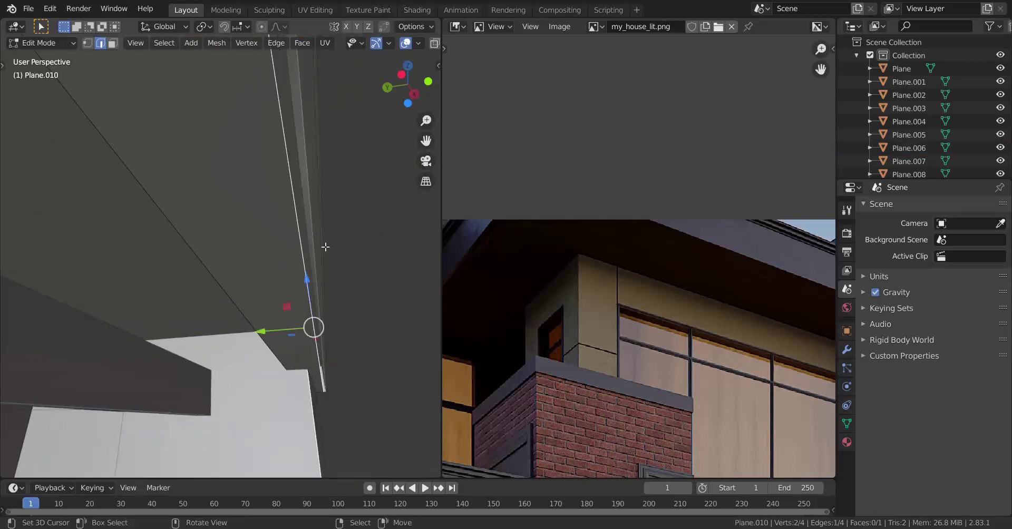
pyautogui.press('g')
pyautogui.press('y')
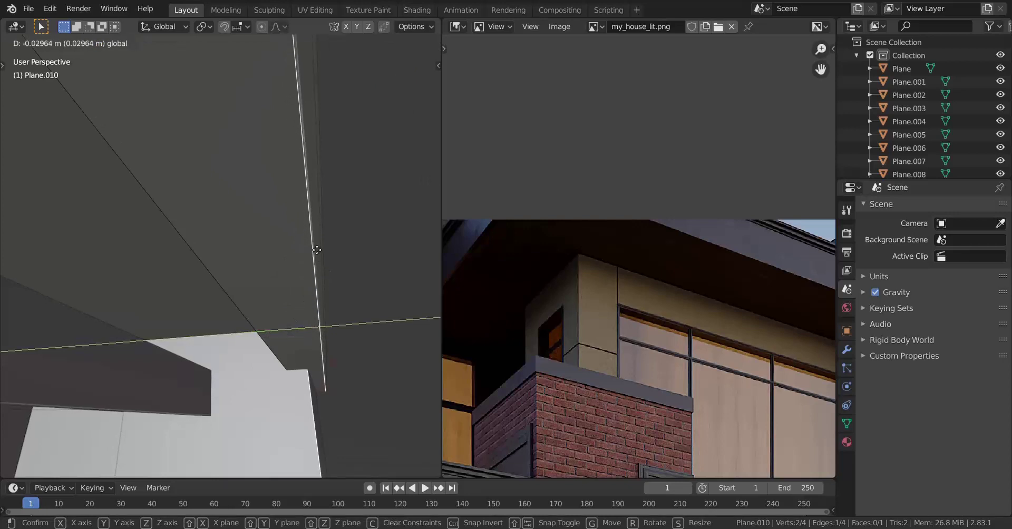
pyautogui.click(307, 225)
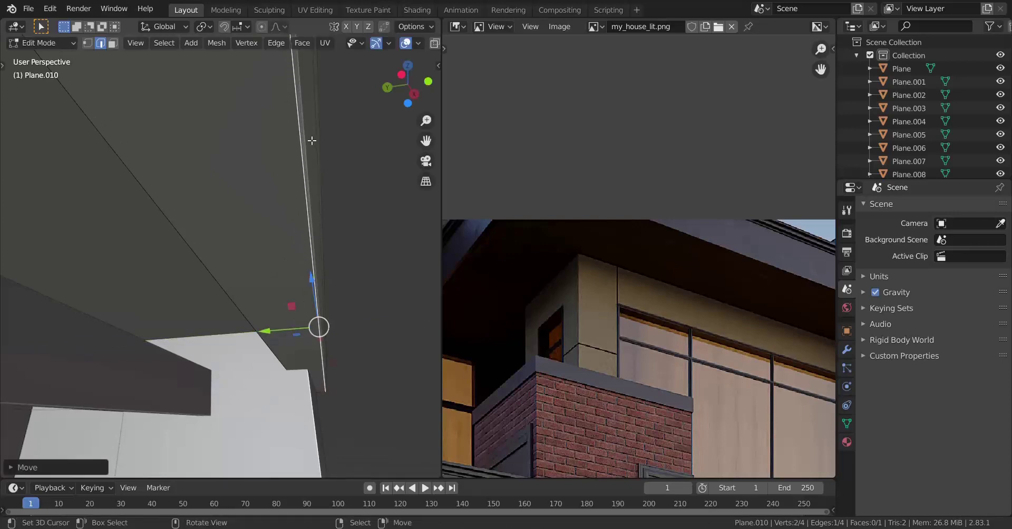
# Step: Move the soffit strip's inner edge along global Y so it lines up with the corner of the wall
pyautogui.moveTo(312, 141); pyautogui.dragTo(290, 235, button='middle')
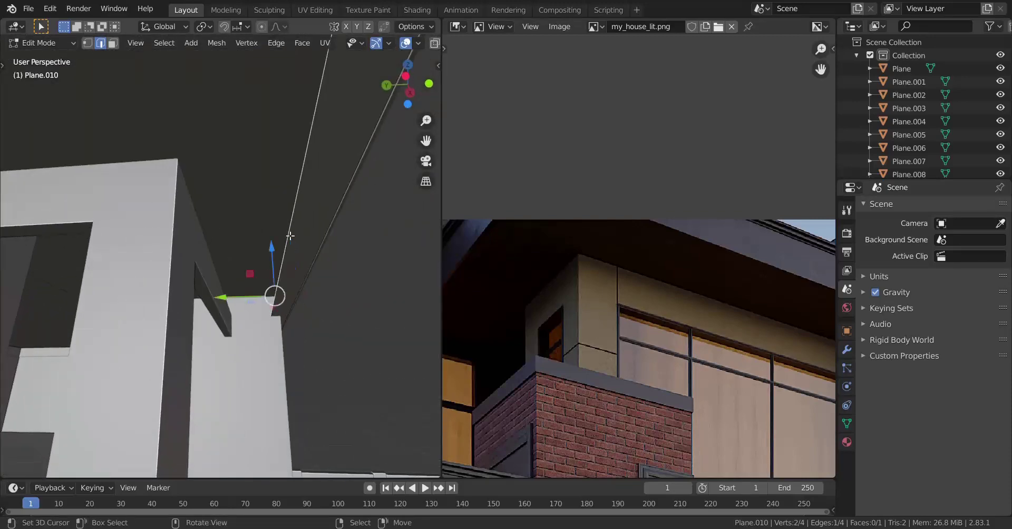
pyautogui.press('g')
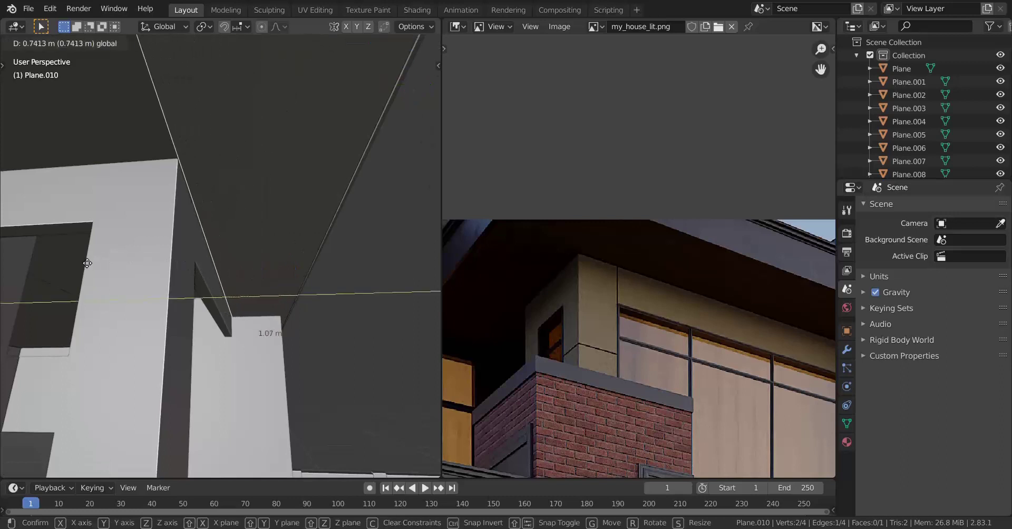
pyautogui.click(45, 260)
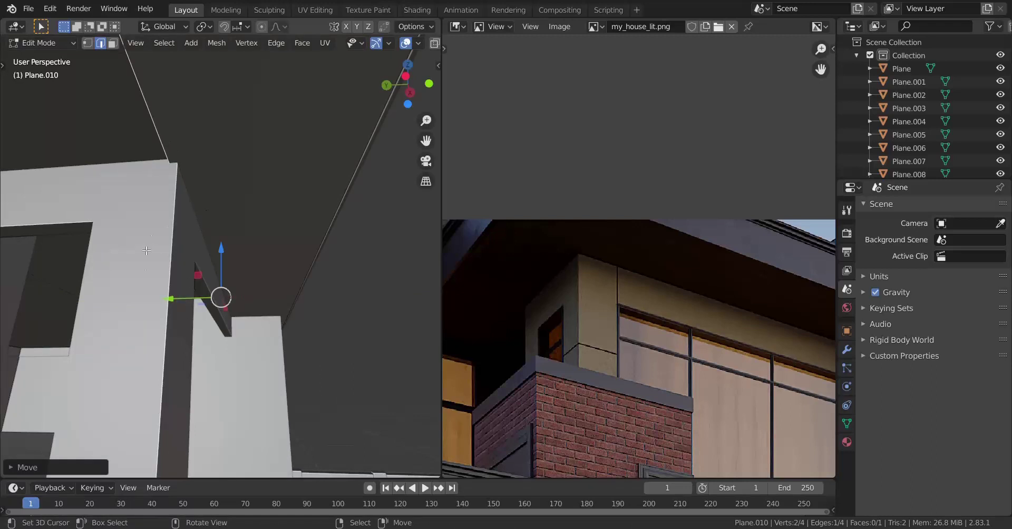
pyautogui.moveTo(178, 305); pyautogui.dragTo(200, 282)
# Step: Add three evenly spaced lengthwise loop cuts to the soffit strip
pyautogui.moveTo(211, 287); pyautogui.dragTo(236, 314, button='middle')
pyautogui.scroll(3, 224, 331)
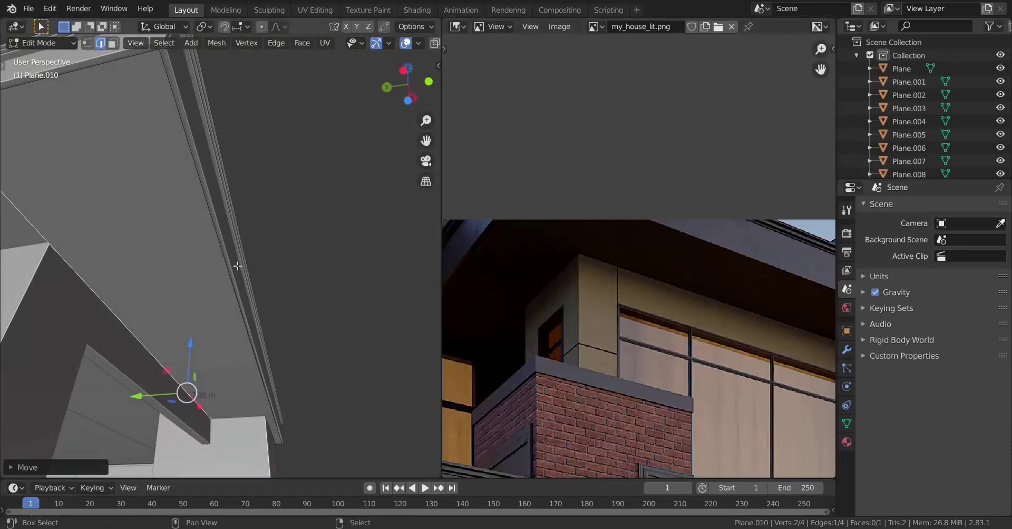
pyautogui.moveTo(238, 266); pyautogui.dragTo(235, 233, button='middle')
pyautogui.hotkey('ctrl', 'r')
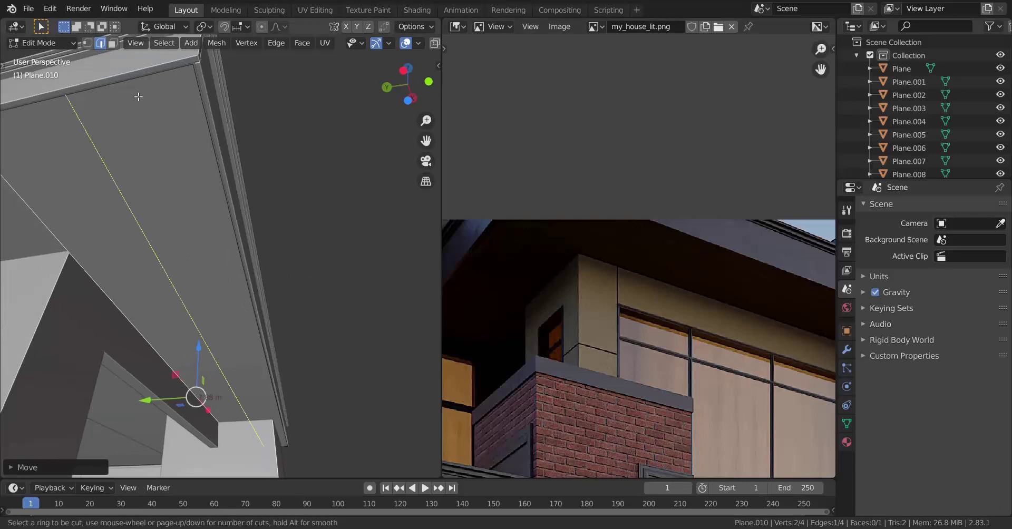
pyautogui.rightClick(138, 96)
pyautogui.hotkey('ctrl', 'r')
pyautogui.scroll(2, 124, 95)
pyautogui.click(132, 147)
pyautogui.rightClick(132, 148)
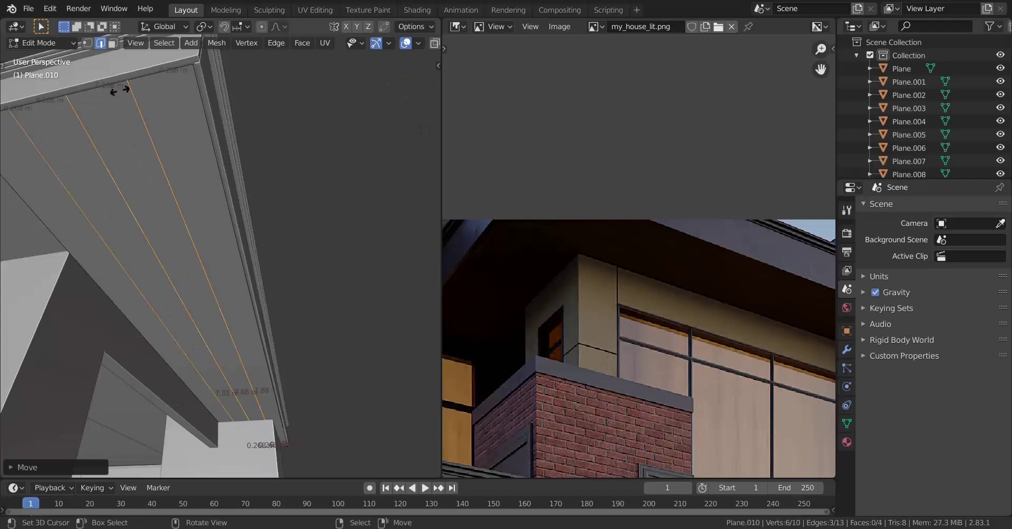
pyautogui.scroll(3, 132, 150)
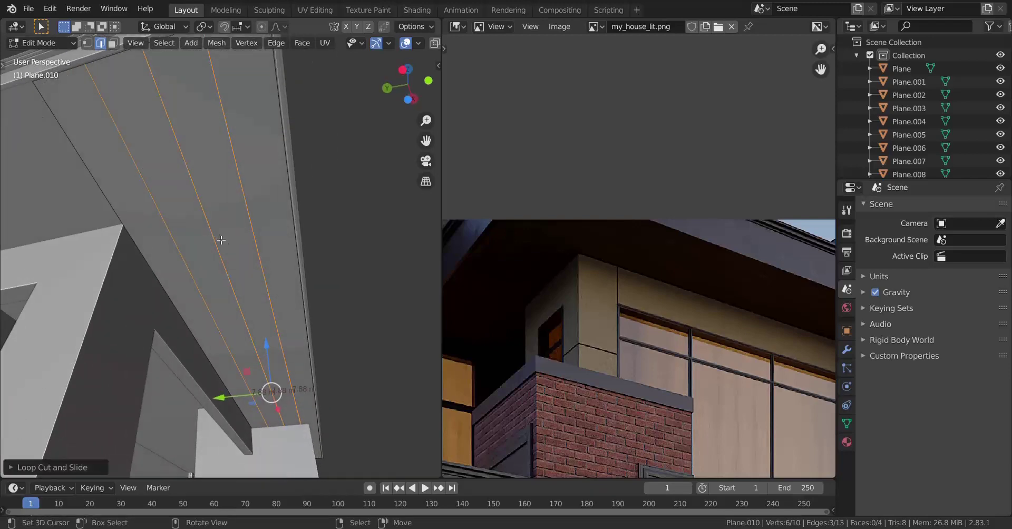
# Step: Bevel the three loop cuts to a width of about 0.004 m and delete the resulting faces to leave gaps
pyautogui.hotkey('ctrl', 'b')
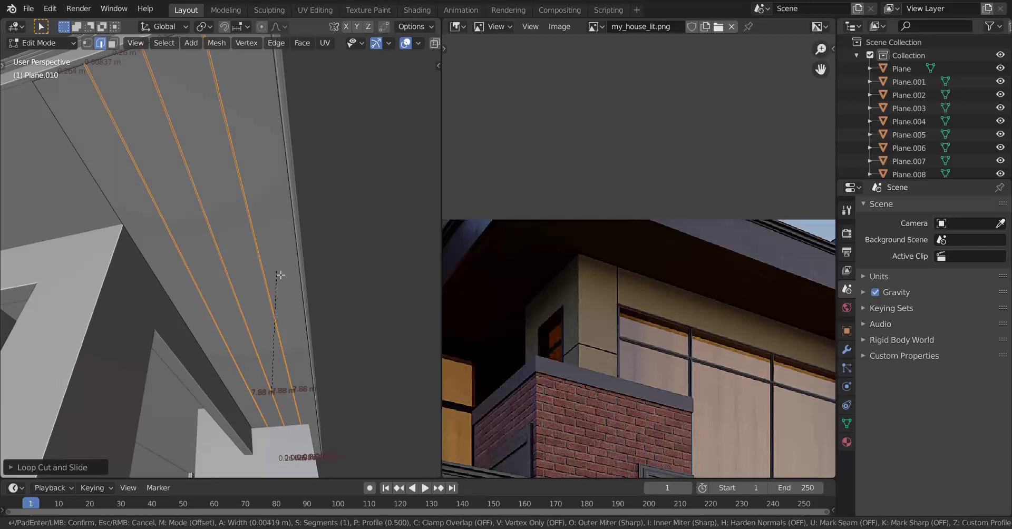
pyautogui.click(279, 275)
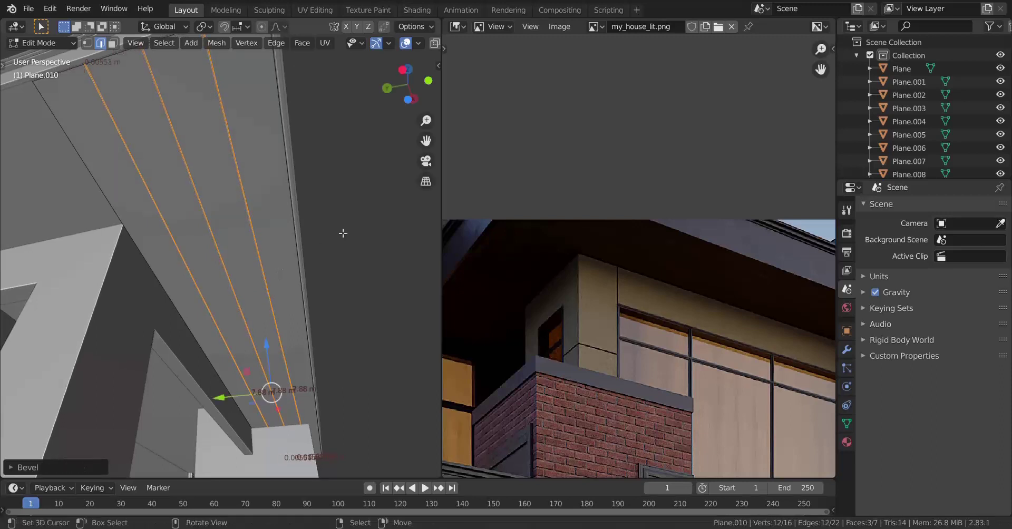
pyautogui.press('x')
pyautogui.click(334, 258)
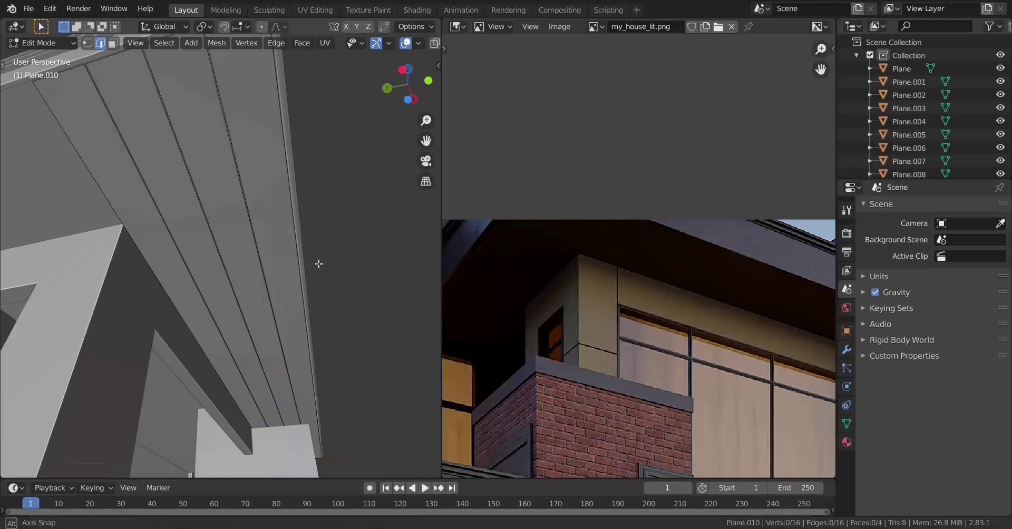
# Step: Extrude all the soffit boards about 0.016 m along local Z to give them thickness, then finish editing the mesh
pyautogui.moveTo(317, 264); pyautogui.dragTo(315, 294, button='middle')
pyautogui.press('a')
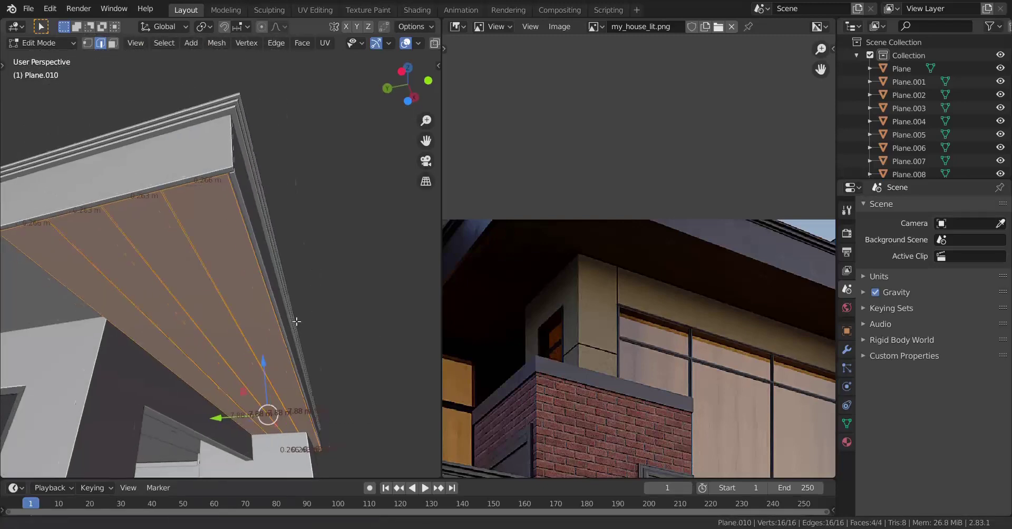
pyautogui.moveTo(267, 413); pyautogui.dragTo(293, 402, button='middle')
pyautogui.press('e')
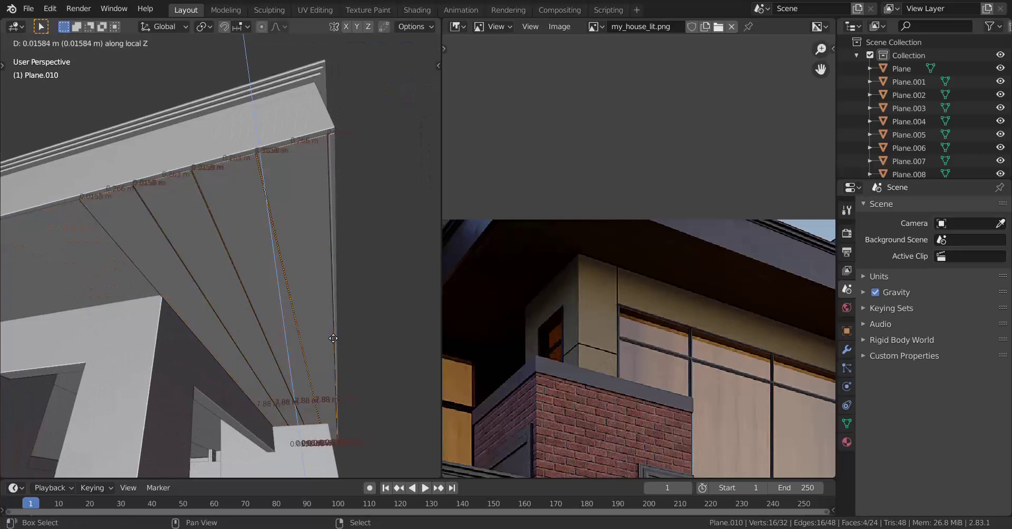
pyautogui.click(335, 328)
pyautogui.moveTo(334, 329); pyautogui.dragTo(197, 280, button='middle')
pyautogui.press('Tab')
pyautogui.hotkey('alt', 'a')
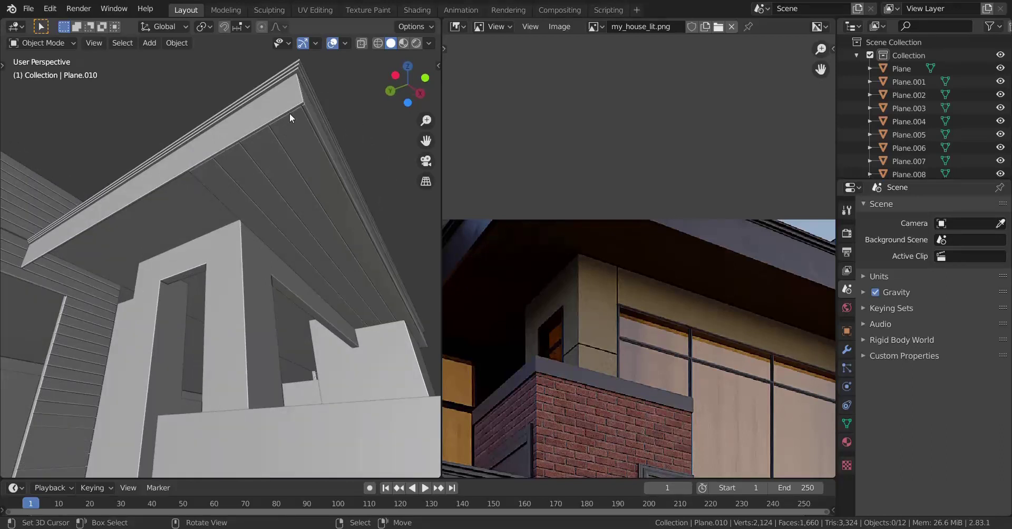
# Step: In the soffit mesh, select the end face of the innermost board and duplicate it in place
pyautogui.keyDown('shift'); pyautogui.moveTo(198, 176); pyautogui.dragTo(210, 173, button='middle'); pyautogui.keyUp('shift')
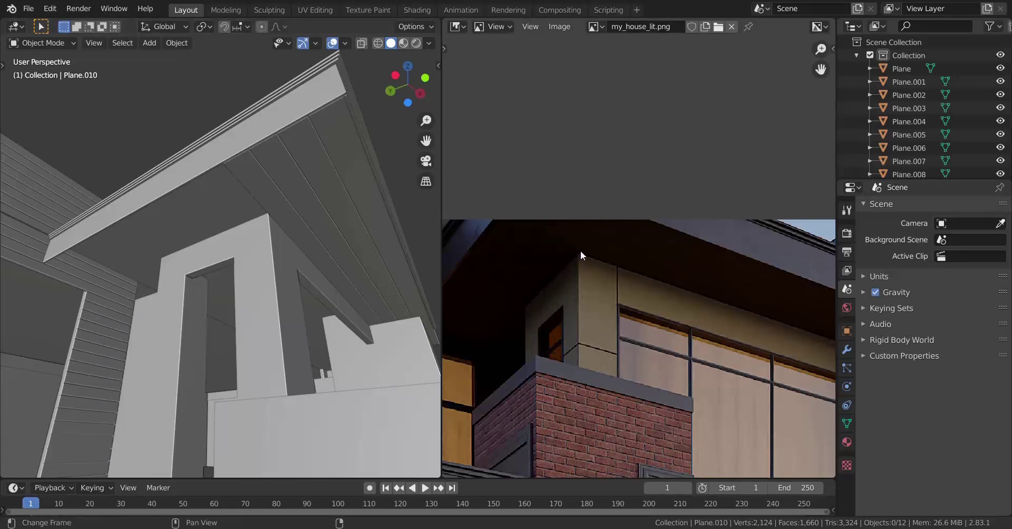
pyautogui.scroll(4, 248, 223)
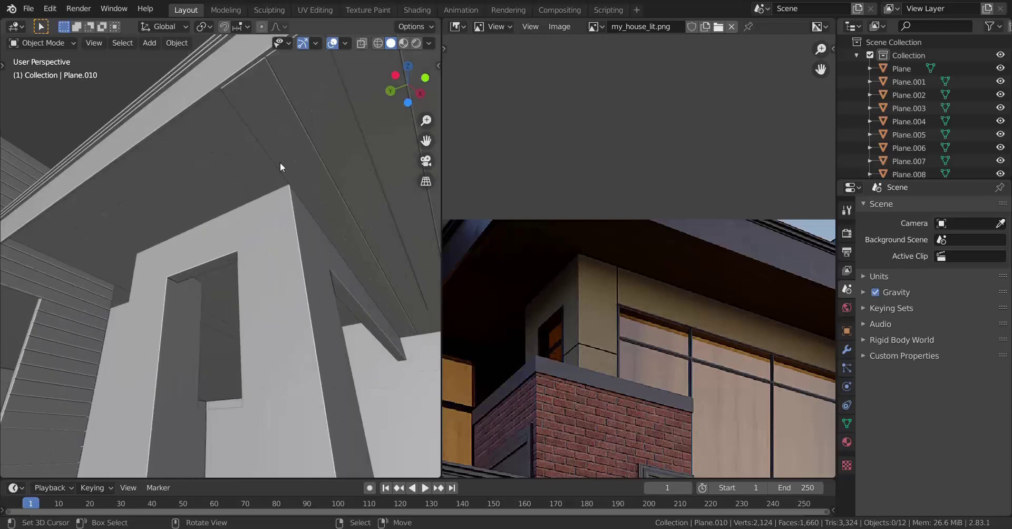
pyautogui.press('Tab')
pyautogui.keyDown('shift'); pyautogui.moveTo(262, 132); pyautogui.dragTo(267, 155, button='middle'); pyautogui.keyUp('shift')
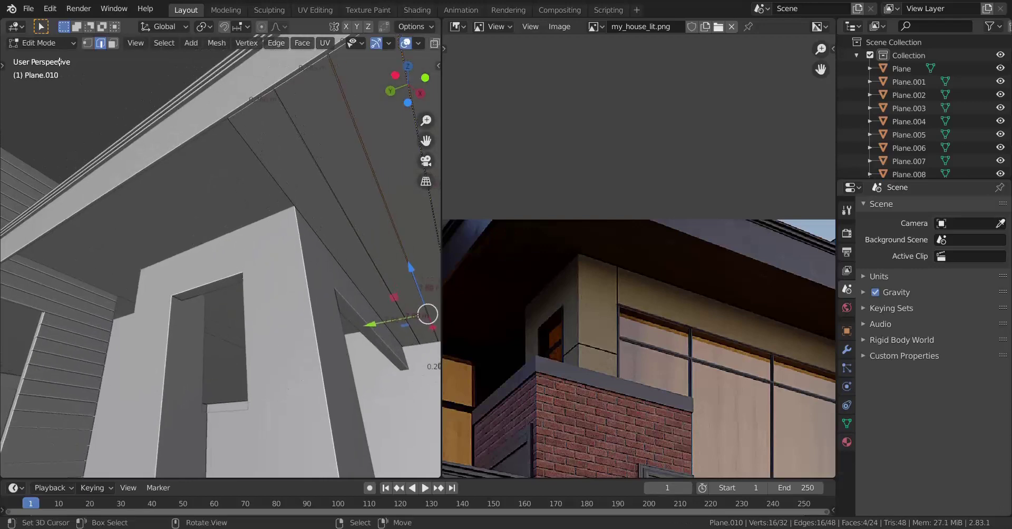
pyautogui.click(112, 43)
pyautogui.press('z')
pyautogui.click(136, 104)
pyautogui.click(250, 105)
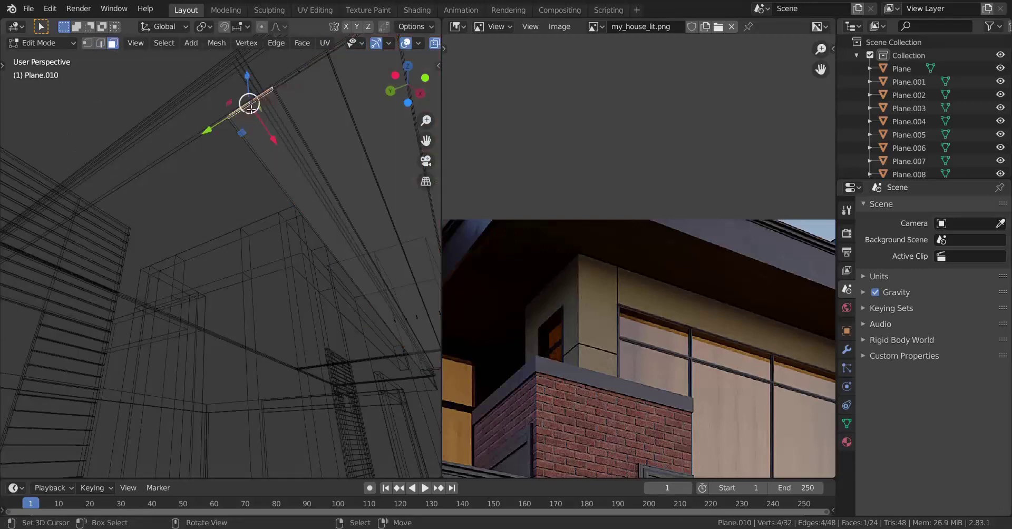
pyautogui.click(293, 182)
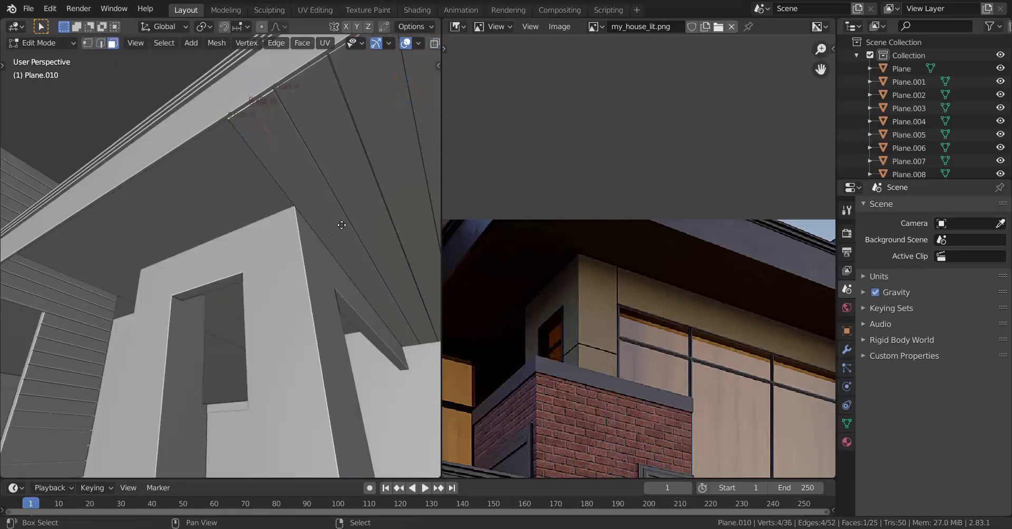
pyautogui.hotkey('shift', 'd')
pyautogui.click(299, 274)
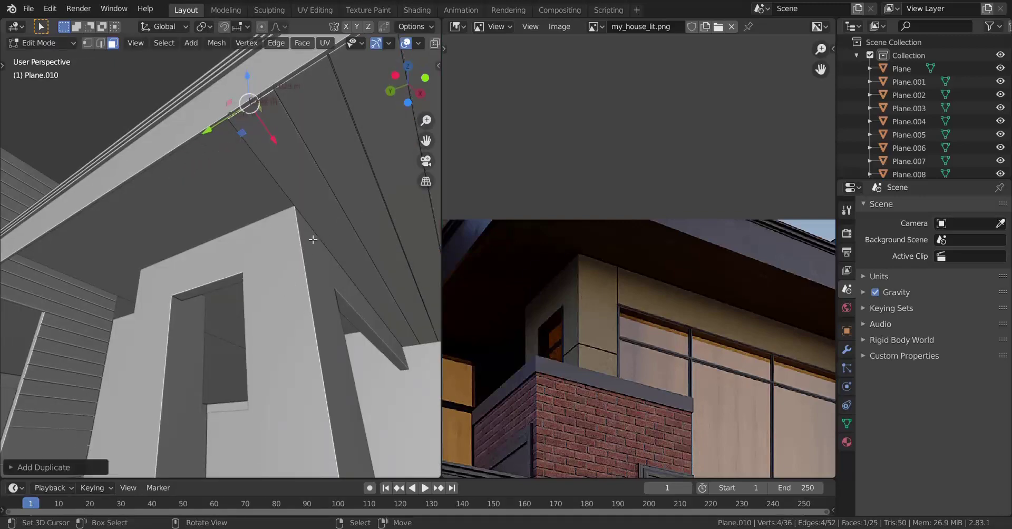
# Step: Rotate the duplicated face a quarter turn about global Z and shift it along Y to the innermost board's inner side
pyautogui.press('r')
pyautogui.press('z')
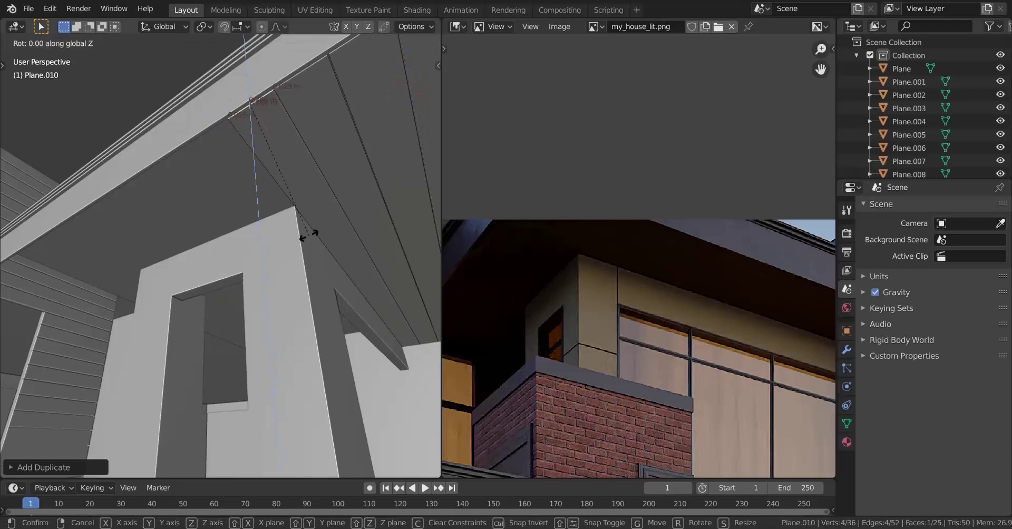
pyautogui.press('Return')
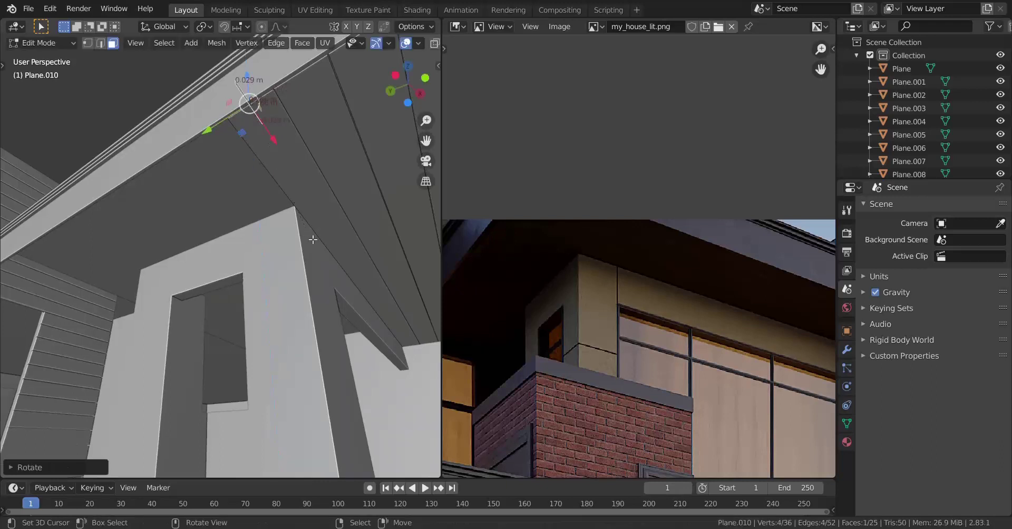
pyautogui.press('g')
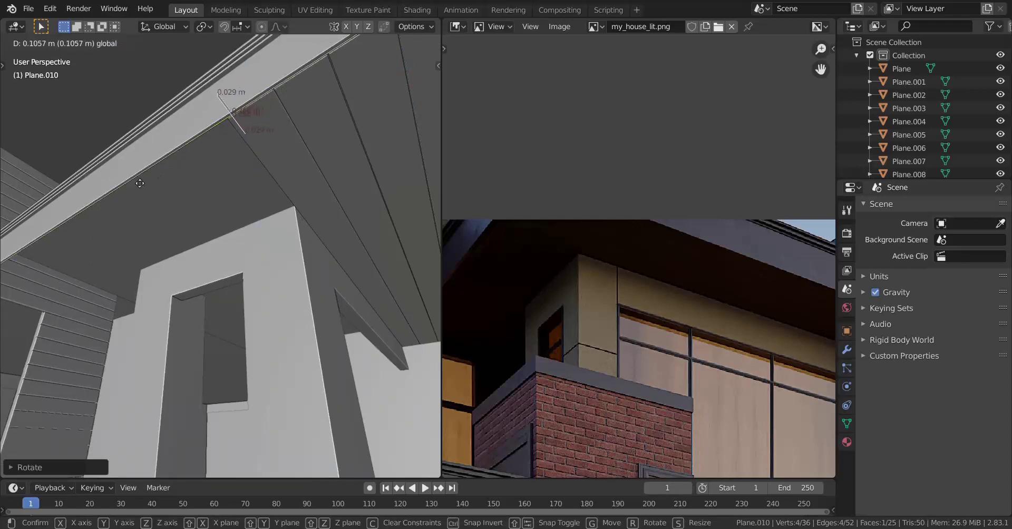
pyautogui.click(66, 169)
pyautogui.press('KP_Decimal')
# Step: Align the face along Y with the innermost board's inner side, then move it about 0.14 m along global X inside the fascia
pyautogui.moveTo(180, 292); pyautogui.dragTo(225, 259, button='middle')
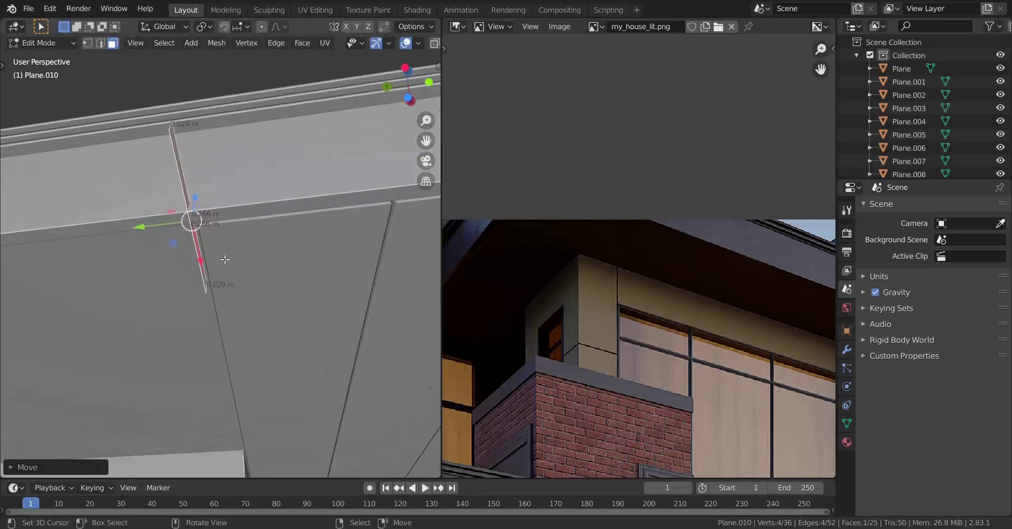
pyautogui.press('g')
pyautogui.press('y')
pyautogui.click(161, 225)
pyautogui.moveTo(160, 225); pyautogui.dragTo(192, 249, button='middle')
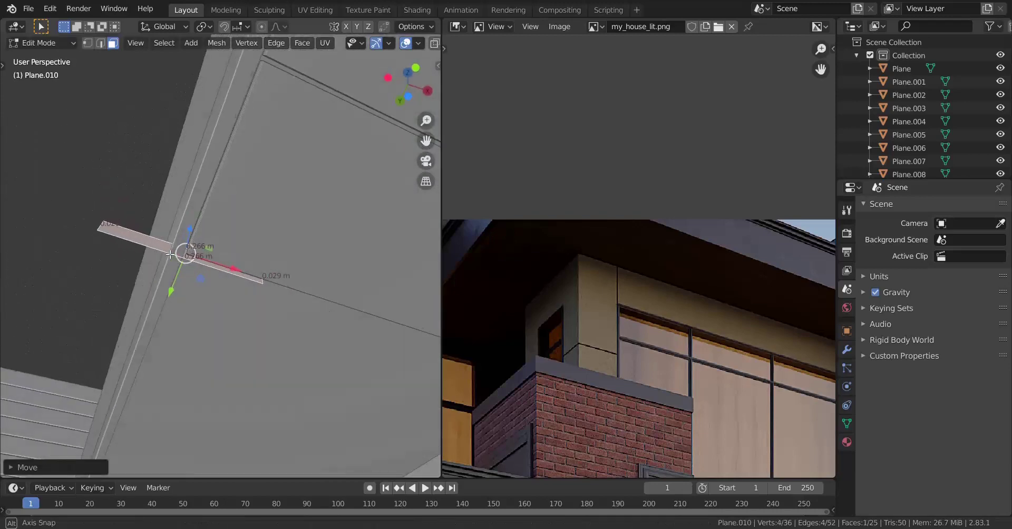
pyautogui.press('g')
pyautogui.press('x')
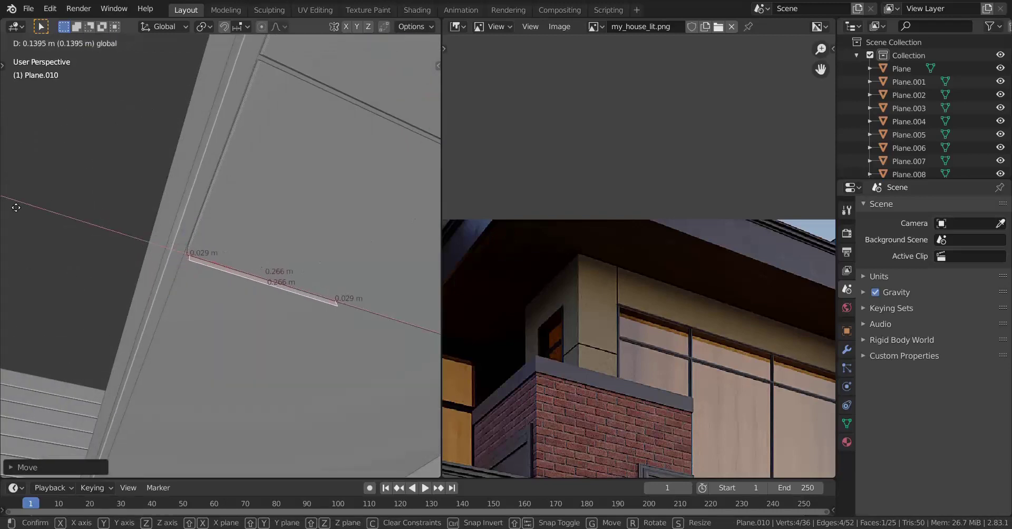
pyautogui.click(16, 208)
# Step: Extrude the rotated face along global Y beneath the side overhang to form a perpendicular soffit board
pyautogui.moveTo(334, 235); pyautogui.dragTo(339, 334, button='middle')
pyautogui.press('e')
pyautogui.press('y')
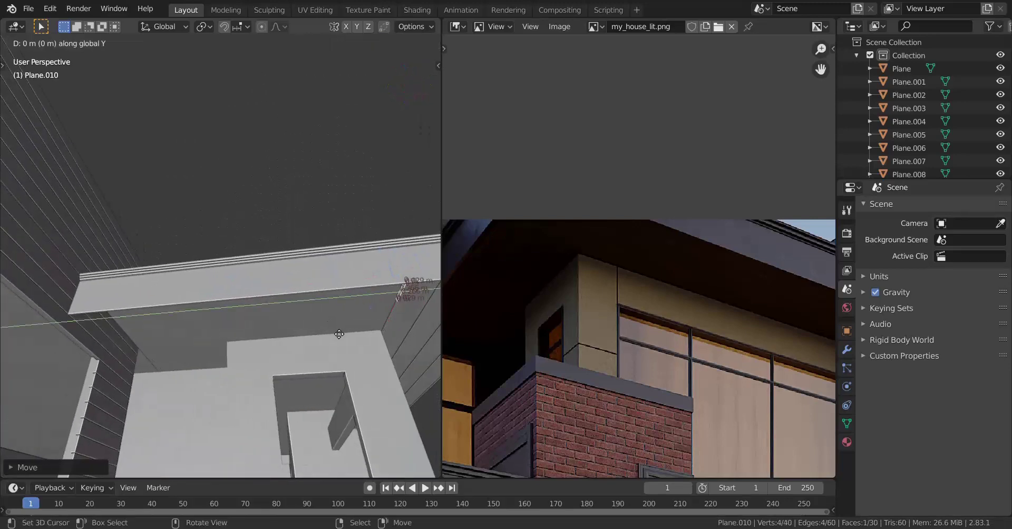
pyautogui.click(265, 331)
# Step: Check the far end of the new board and move its end face further along Y to reach the adjoining wall
pyautogui.press('KP_3')
pyautogui.scroll(-3, 663, 336)
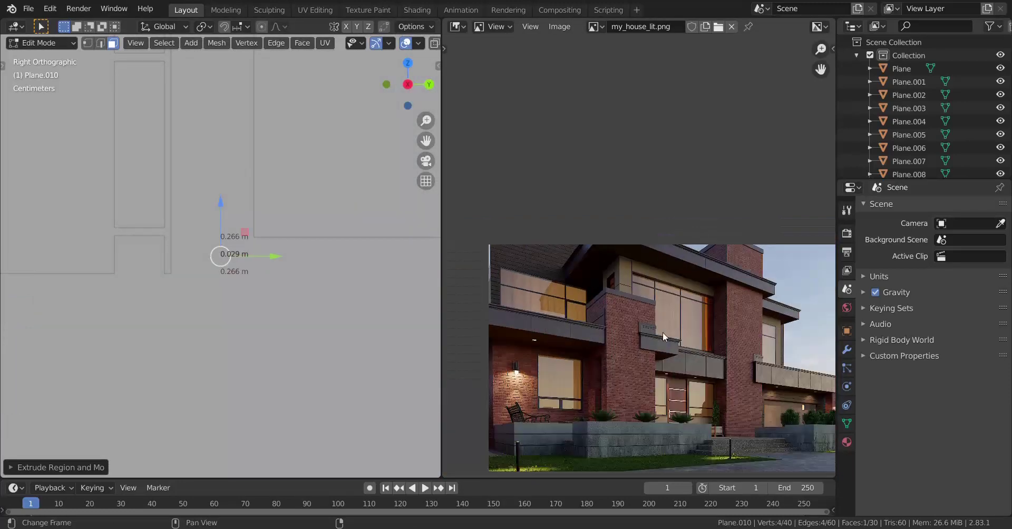
pyautogui.moveTo(316, 338); pyautogui.dragTo(427, 345, button='middle')
pyautogui.moveTo(84, 345); pyautogui.dragTo(41, 357, button='middle')
pyautogui.scroll(-1, 606, 343)
pyautogui.scroll(2, 617, 268)
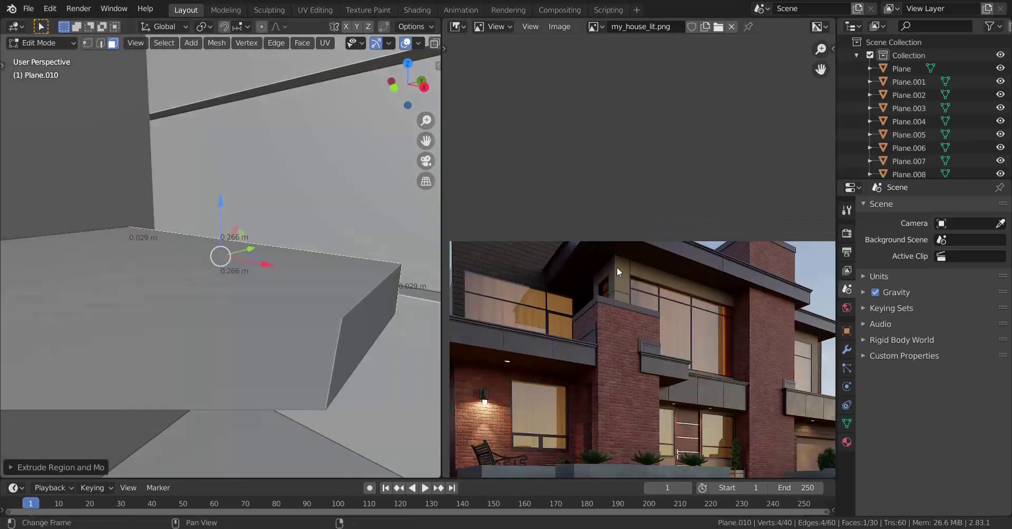
pyautogui.scroll(4, 606, 397)
pyautogui.moveTo(152, 372); pyautogui.dragTo(209, 264, button='middle')
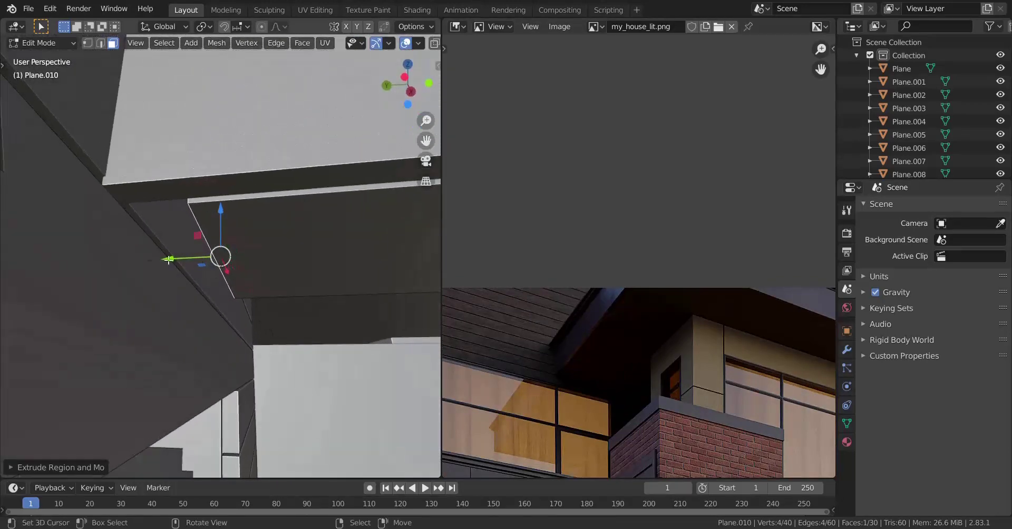
pyautogui.moveTo(169, 259); pyautogui.dragTo(10, 304)
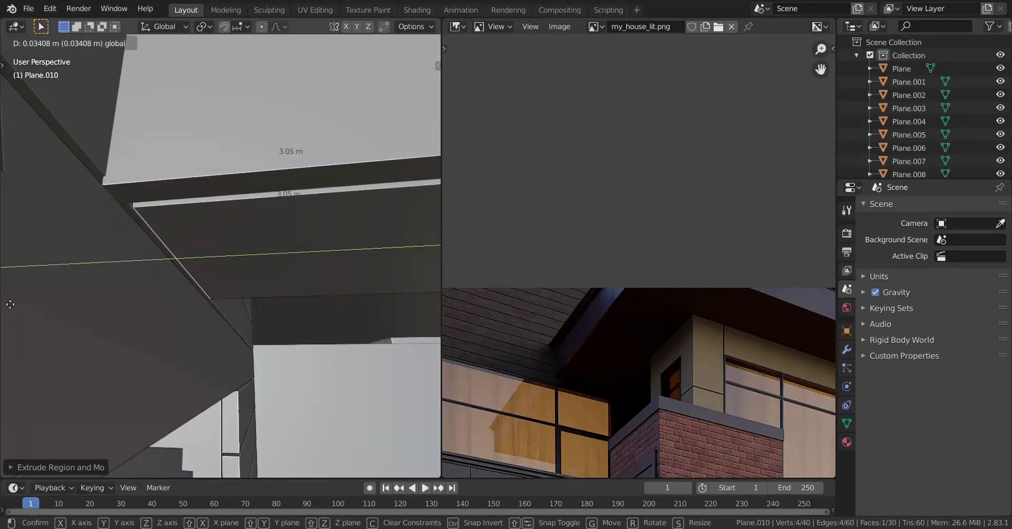
pyautogui.moveTo(395, 322); pyautogui.dragTo(410, 320)
pyautogui.click(411, 319)
pyautogui.scroll(-4, 167, 316)
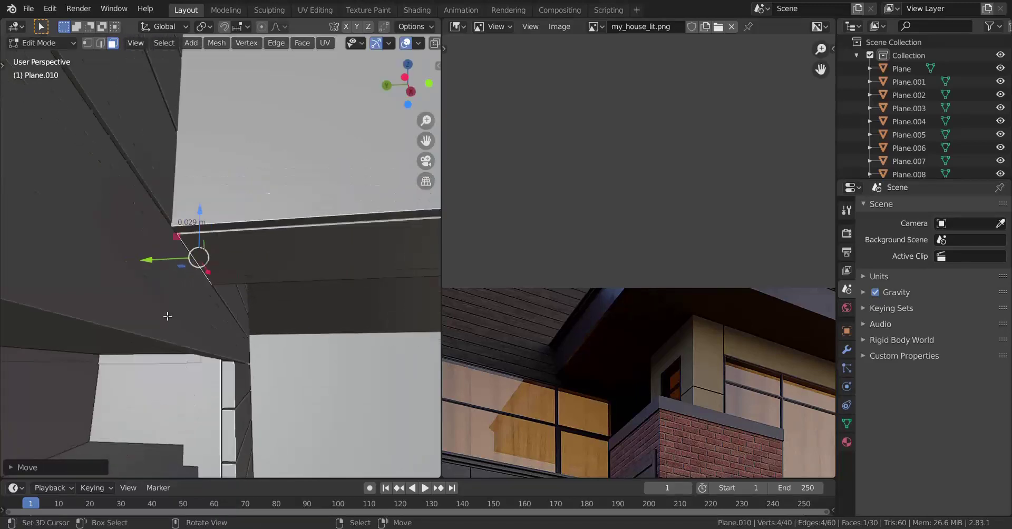
# Step: Duplicate the entire side board along global X, repeat it until five copies cover the side overhang, and finish editing the mesh
pyautogui.moveTo(167, 316); pyautogui.dragTo(211, 258, button='middle')
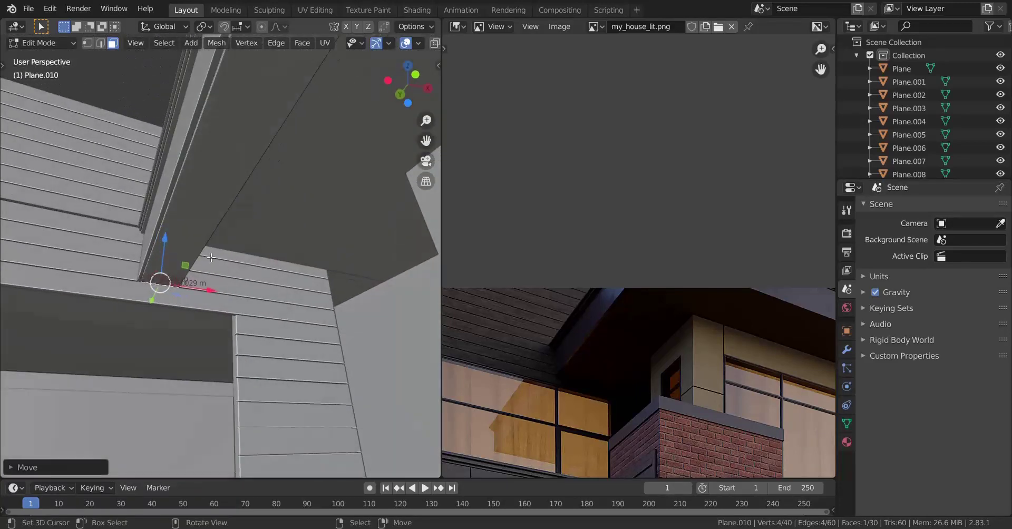
pyautogui.click(235, 210)
pyautogui.click(195, 178)
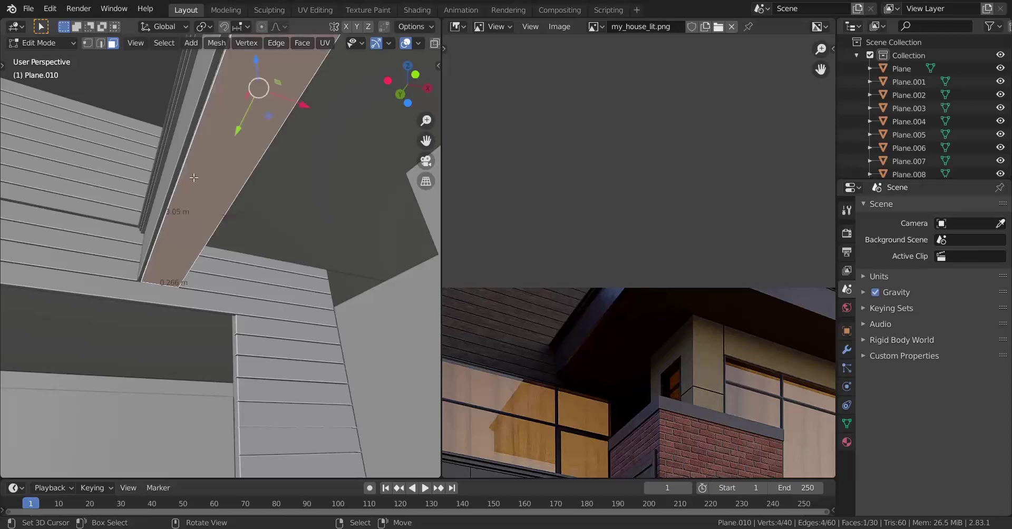
pyautogui.hotkey('ctrl', 'l')
pyautogui.moveTo(212, 181); pyautogui.dragTo(192, 300, button='middle')
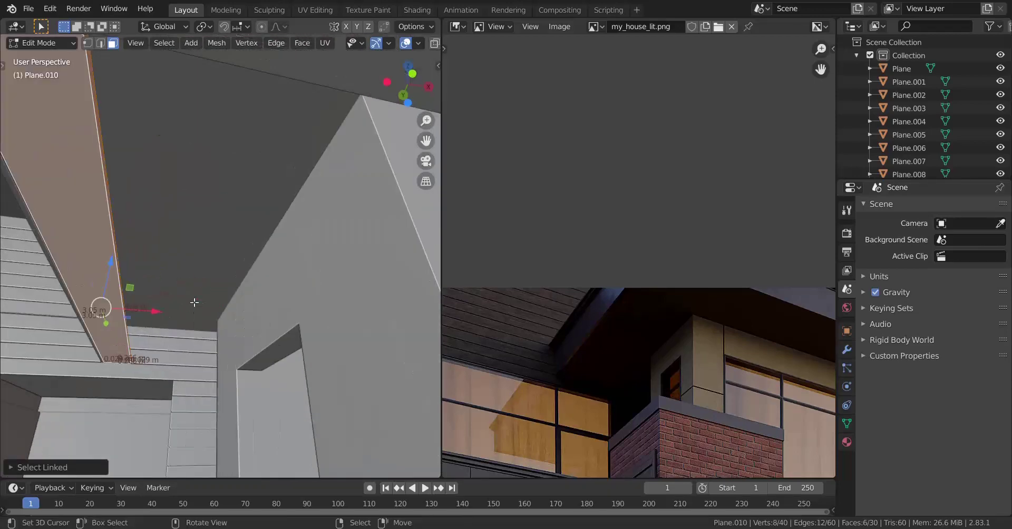
pyautogui.hotkey('shift', 'd')
pyautogui.press('x')
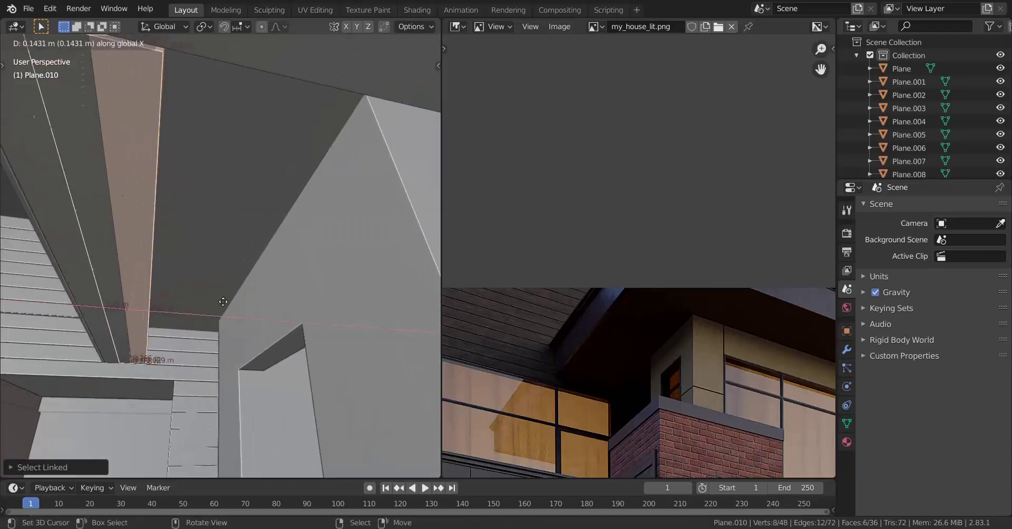
pyautogui.click(262, 256)
pyautogui.hotkey('shift', 'r')
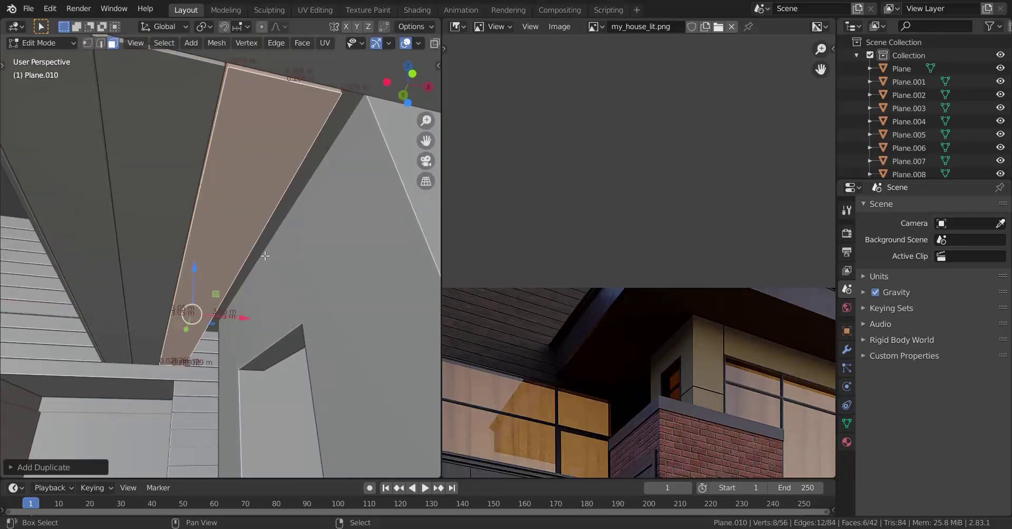
pyautogui.hotkey('shift', 'r')
pyautogui.moveTo(265, 257); pyautogui.dragTo(230, 336, button='middle')
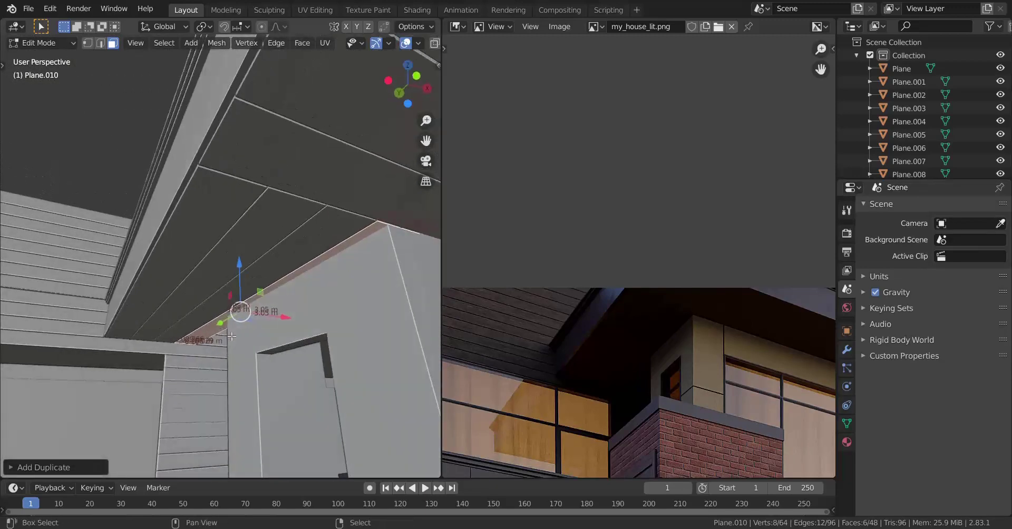
pyautogui.moveTo(206, 375); pyautogui.dragTo(249, 245, button='middle')
pyautogui.scroll(-10, 223, 255)
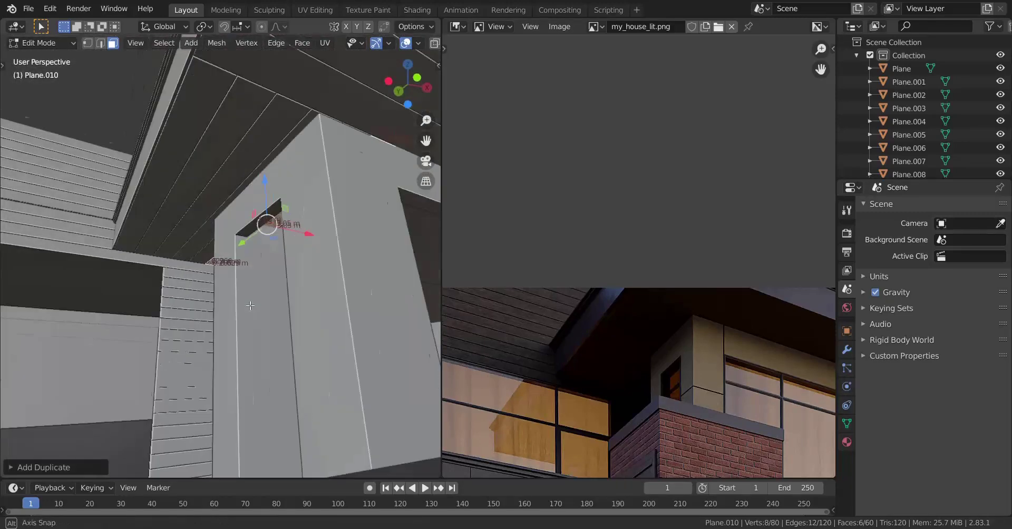
pyautogui.press('Tab')
# Step: Examine the planked soffit from below at the front corner and where the boards end at the roof's inner corner
pyautogui.moveTo(240, 277)
pyautogui.mouseDown(button='middle')
pyautogui.moveTo(297, 253)
pyautogui.moveTo(242, 268)
pyautogui.mouseUp(button='middle')
pyautogui.moveTo(242, 268); pyautogui.dragTo(235, 224, button='middle')
pyautogui.scroll(2, 219, 189)
pyautogui.keyDown('shift'); pyautogui.moveTo(235, 224); pyautogui.dragTo(226, 280, button='middle'); pyautogui.keyUp('shift')
pyautogui.scroll(-2, 227, 284)
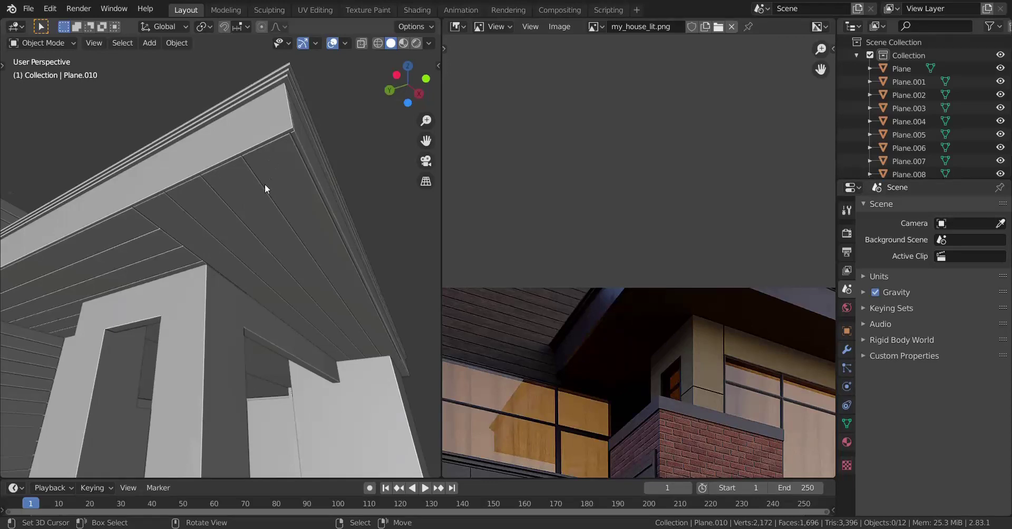
pyautogui.scroll(-4, 271, 369)
pyautogui.moveTo(287, 387); pyautogui.dragTo(227, 391, button='middle')
pyautogui.keyDown('shift'); pyautogui.moveTo(433, 360); pyautogui.dragTo(138, 179, button='middle'); pyautogui.keyUp('shift')
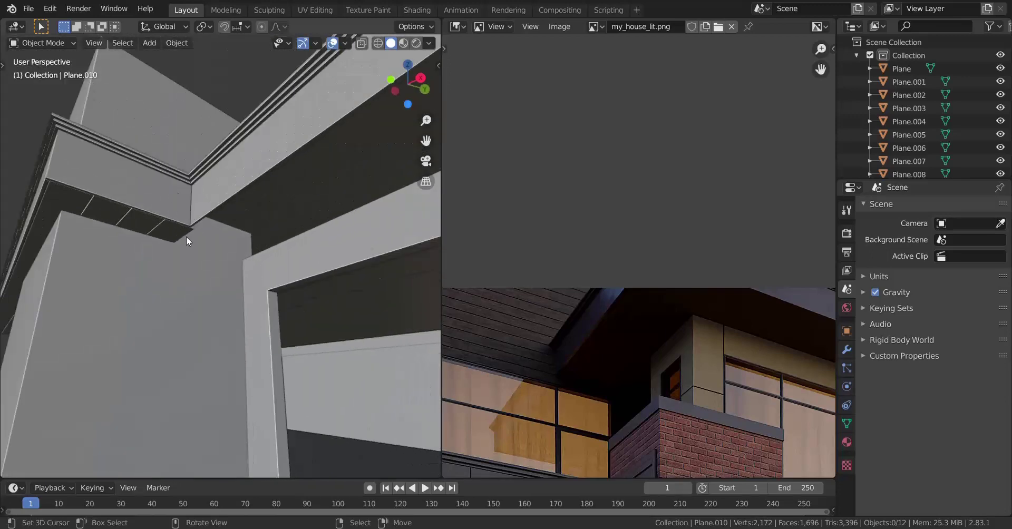
pyautogui.scroll(-3, 187, 237)
pyautogui.moveTo(188, 236); pyautogui.dragTo(178, 219, button='middle')
pyautogui.scroll(3, 213, 248)
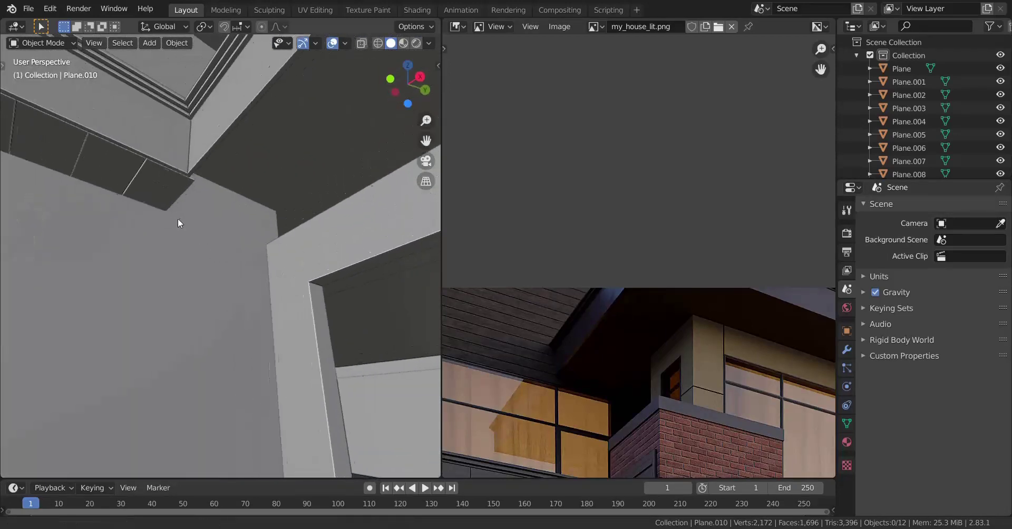
# Step: Add a lengthwise loop cut to the soffit board at the roof's inner corner, about 0.025 m from its edge
pyautogui.scroll(1, 195, 205)
pyautogui.press('Tab')
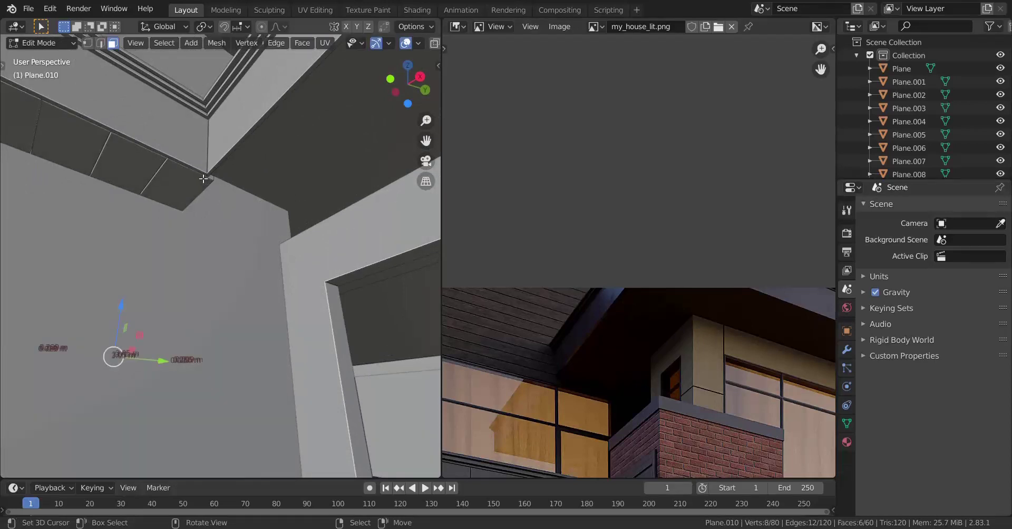
pyautogui.click(203, 181)
pyautogui.hotkey('ctrl', 'r')
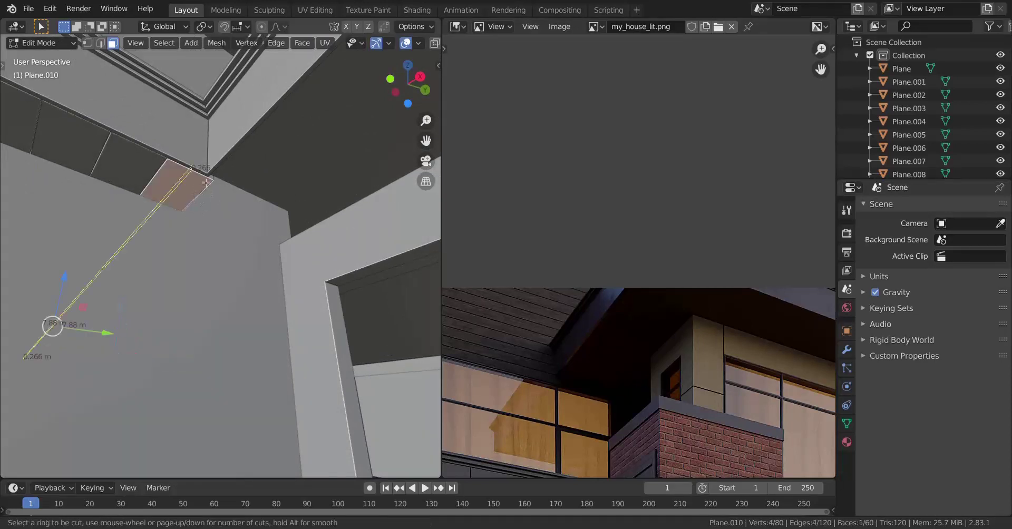
pyautogui.click(207, 182)
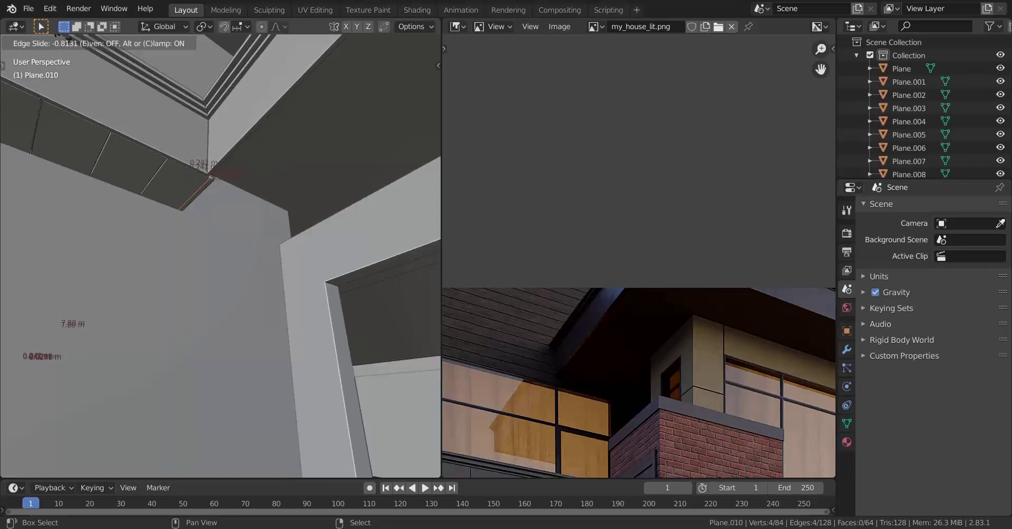
pyautogui.click(211, 176)
# Step: Extrude the end face of the narrow cut strip about 2.83 m along global X beneath the adjoining roof section's fascia
pyautogui.moveTo(211, 176); pyautogui.dragTo(180, 134, button='middle')
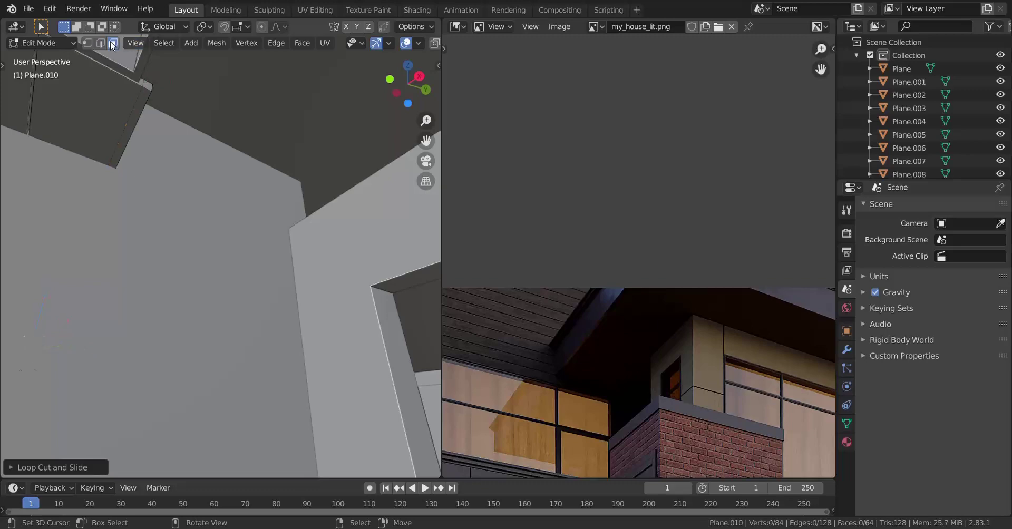
pyautogui.rightClick(150, 88)
pyautogui.scroll(-3, 150, 88)
pyautogui.moveTo(151, 88); pyautogui.dragTo(165, 273, button='middle')
pyautogui.press('e')
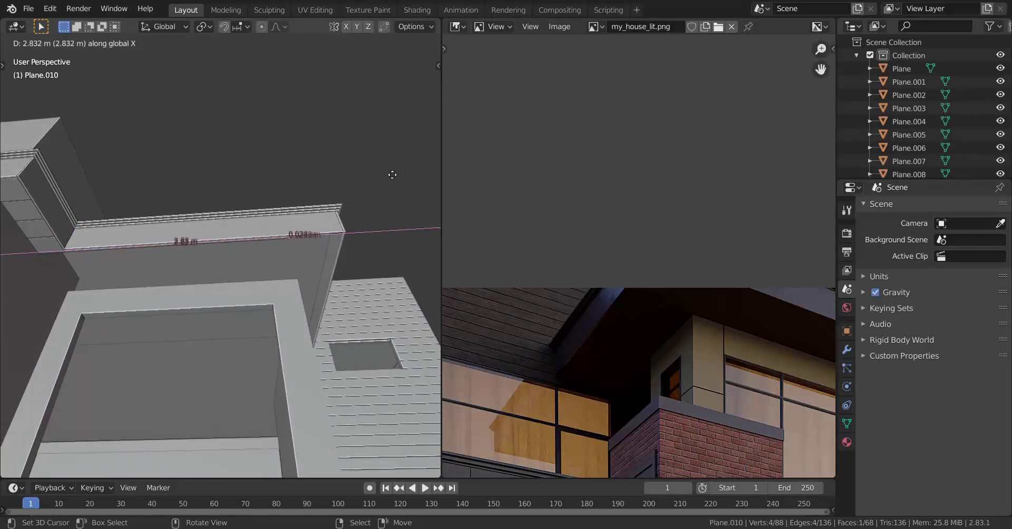
pyautogui.click(40, 116)
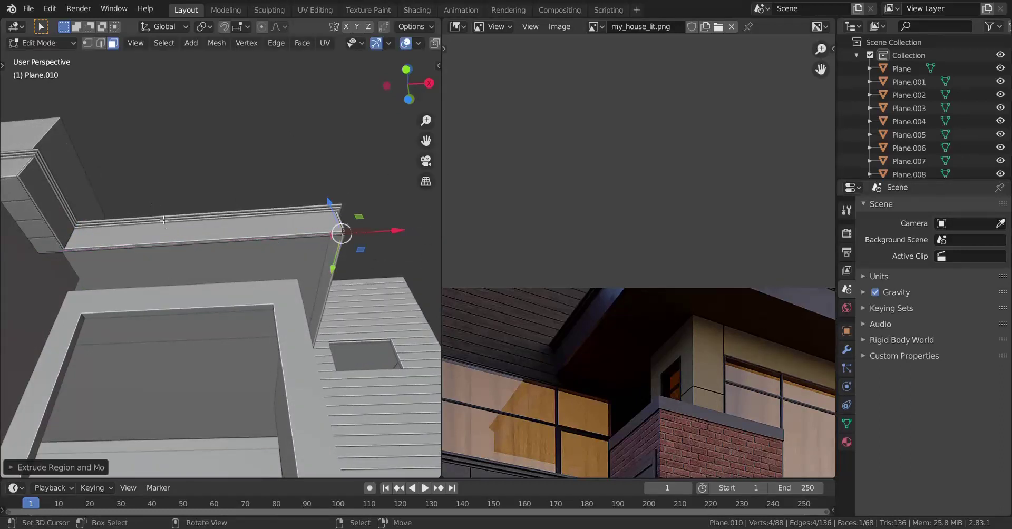
pyautogui.press('KP_Decimal')
pyautogui.moveTo(206, 316); pyautogui.dragTo(184, 227, button='middle')
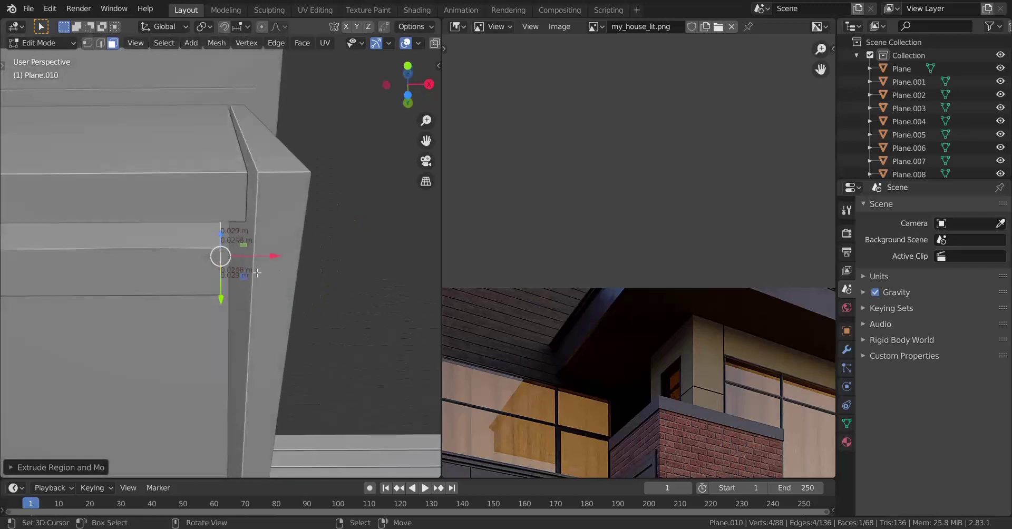
# Step: Move the narrow strip's end face about 0.008 m further along global X beneath the adjoining roof section's fascia
pyautogui.press('g')
pyautogui.press('x')
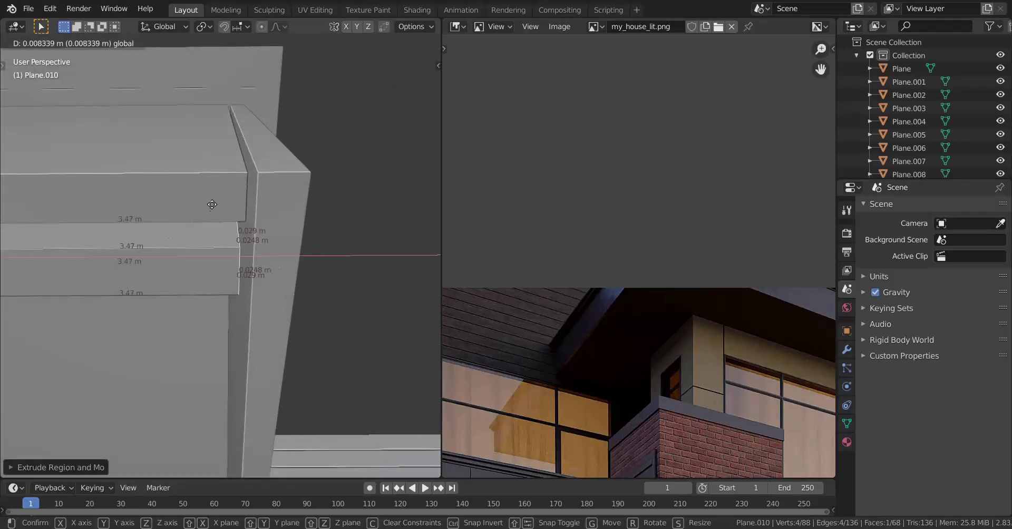
pyautogui.click(212, 205)
pyautogui.scroll(-4, 212, 204)
pyautogui.moveTo(212, 222); pyautogui.dragTo(174, 174, button='middle')
pyautogui.moveTo(174, 211); pyautogui.dragTo(236, 272, button='middle')
pyautogui.press('Tab')
pyautogui.press('Tab')
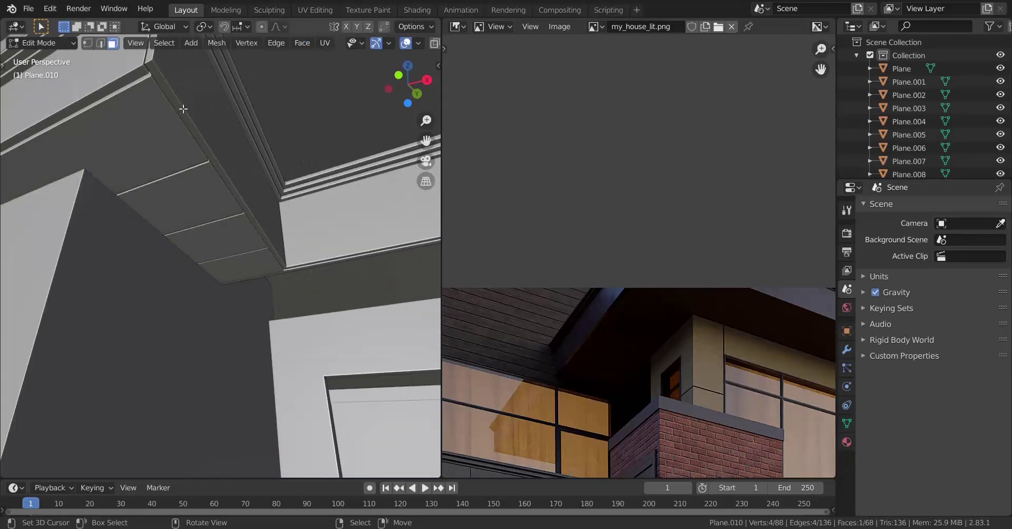
# Step: Duplicate a soffit board's end face along global X towards the far end of the adjoining overhang
pyautogui.hotkey('shift', 'z')
pyautogui.keyDown('shift'); pyautogui.moveTo(231, 188); pyautogui.dragTo(168, 303, button='middle'); pyautogui.keyUp('shift')
pyautogui.press('e')
pyautogui.press('x')
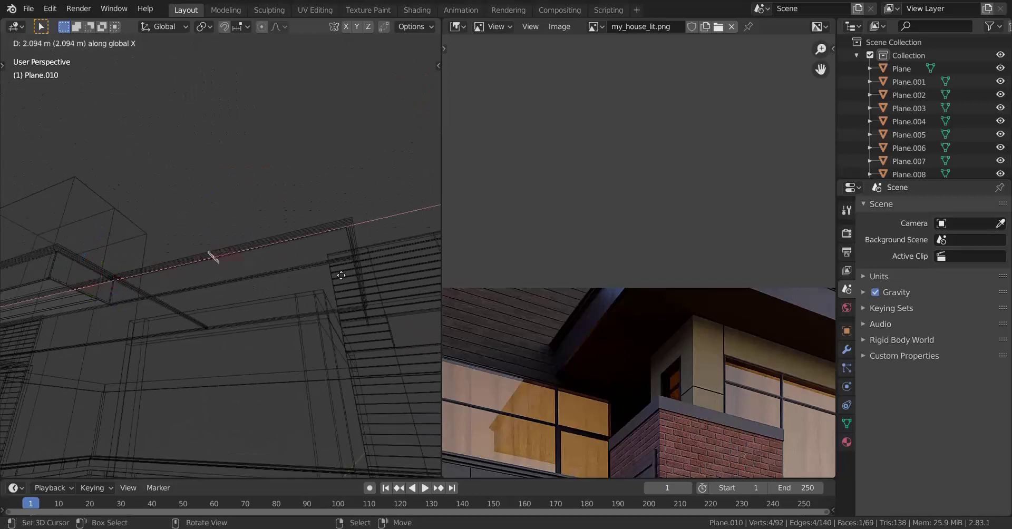
pyautogui.click(437, 230)
pyautogui.press('KP_Decimal')
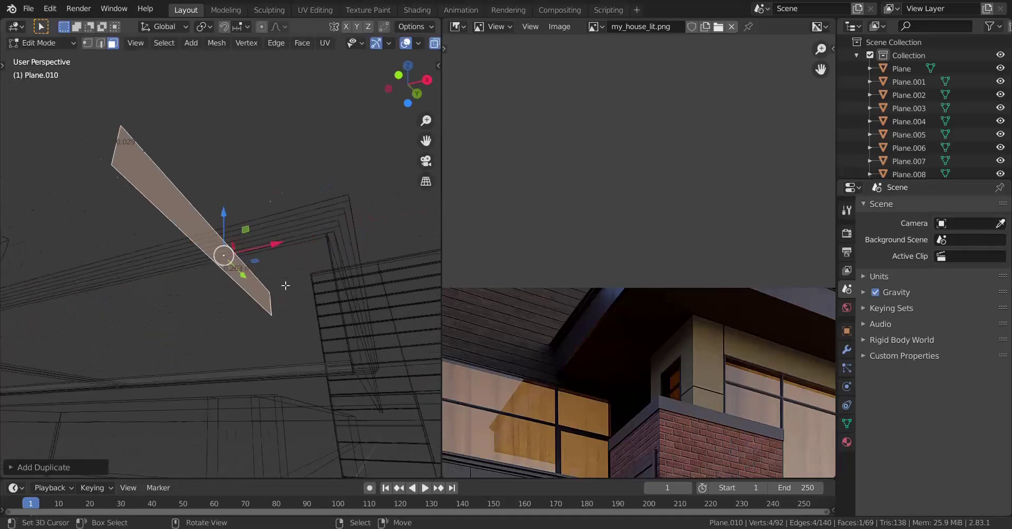
# Step: Move the duplicated face along global Y into line with the underside of the adjoining overhang
pyautogui.press('z')
pyautogui.press('Escape')
pyautogui.scroll(-4, 241, 351)
pyautogui.hotkey('shift', 'z')
pyautogui.moveTo(240, 351)
pyautogui.mouseDown(button='middle')
pyautogui.moveTo(318, 307)
pyautogui.moveTo(295, 188)
pyautogui.moveTo(271, 180)
pyautogui.mouseUp(button='middle')
pyautogui.moveTo(268, 199); pyautogui.dragTo(287, 222)
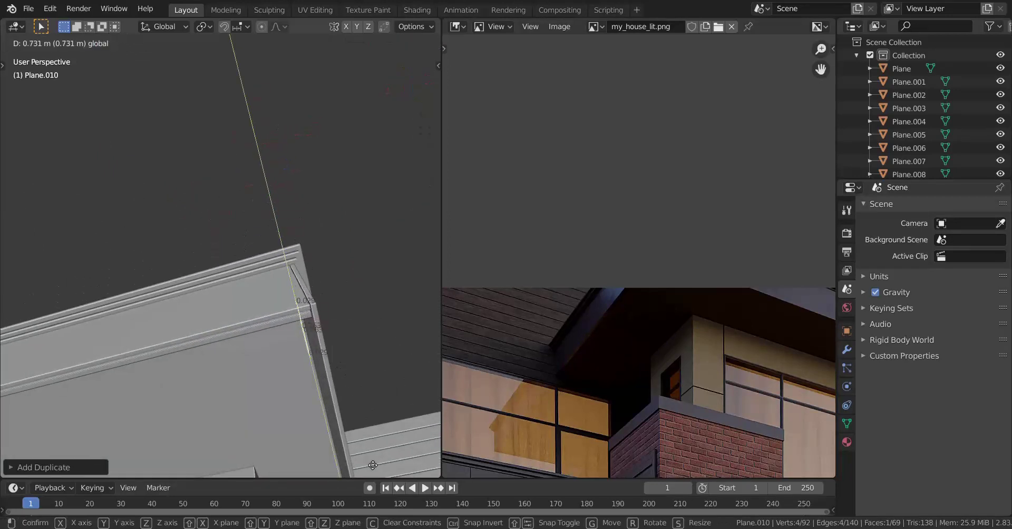
pyautogui.moveTo(409, 104); pyautogui.dragTo(409, 103)
# Step: Fit the duplicated face into the overhang's far outer corner, against the end fascia and just under the roof
pyautogui.press('KP_Decimal')
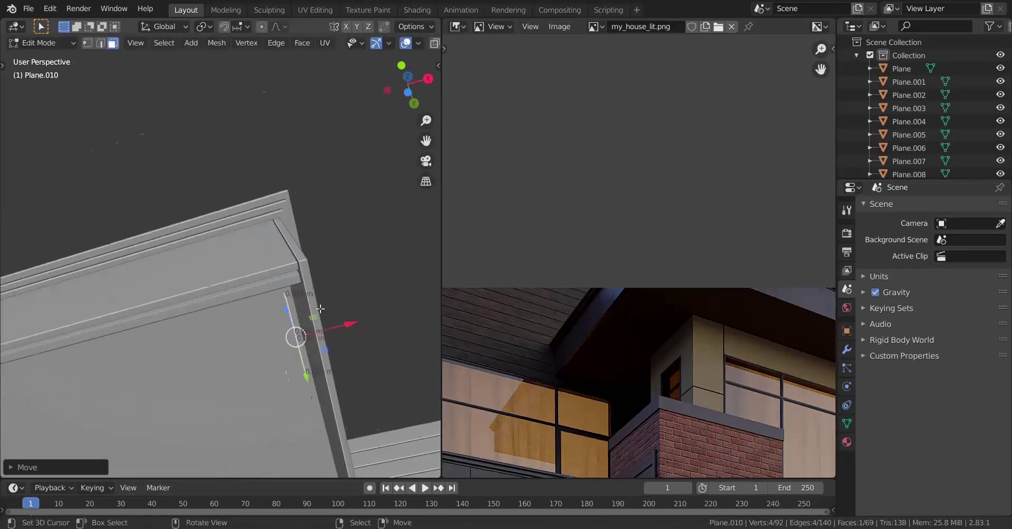
pyautogui.scroll(-2, 246, 337)
pyautogui.moveTo(246, 337); pyautogui.dragTo(241, 266, button='middle')
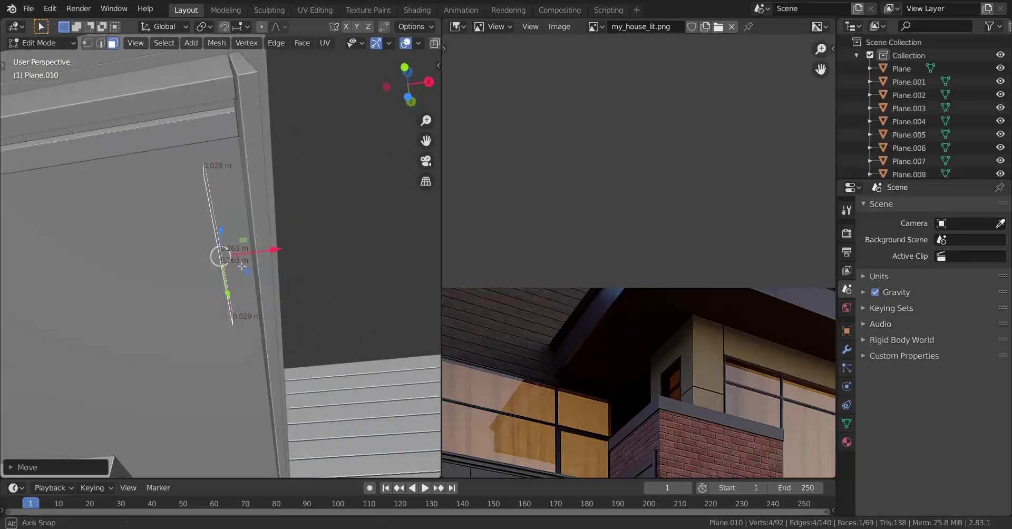
pyautogui.moveTo(282, 248); pyautogui.dragTo(311, 204)
pyautogui.moveTo(312, 204); pyautogui.dragTo(229, 250, button='middle')
pyautogui.moveTo(271, 293); pyautogui.dragTo(268, 276)
pyautogui.moveTo(268, 277); pyautogui.dragTo(208, 298, button='middle')
# Step: Extrude the positioned face about 3.91 m along negative global X to form a soffit board reaching the planked section
pyautogui.press('e')
pyautogui.press('x')
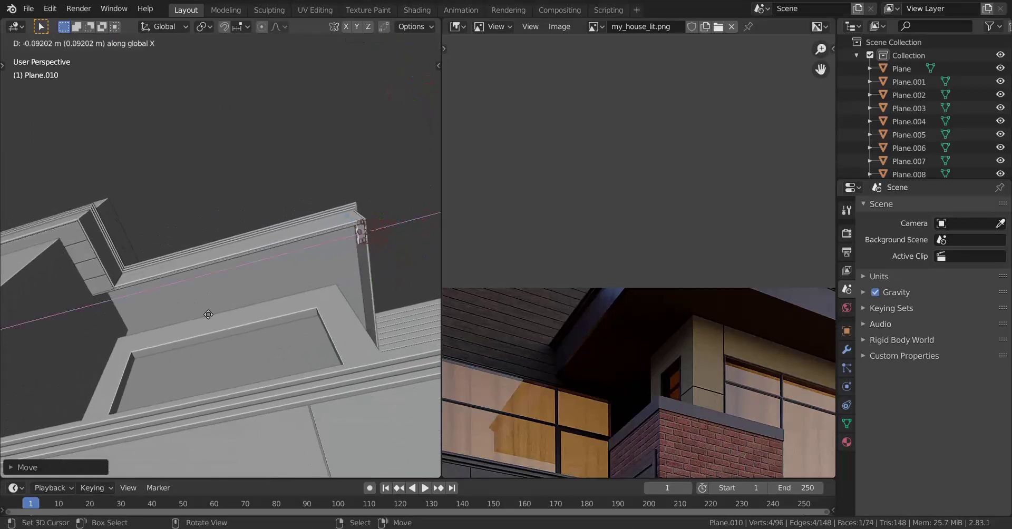
pyautogui.click(416, 378)
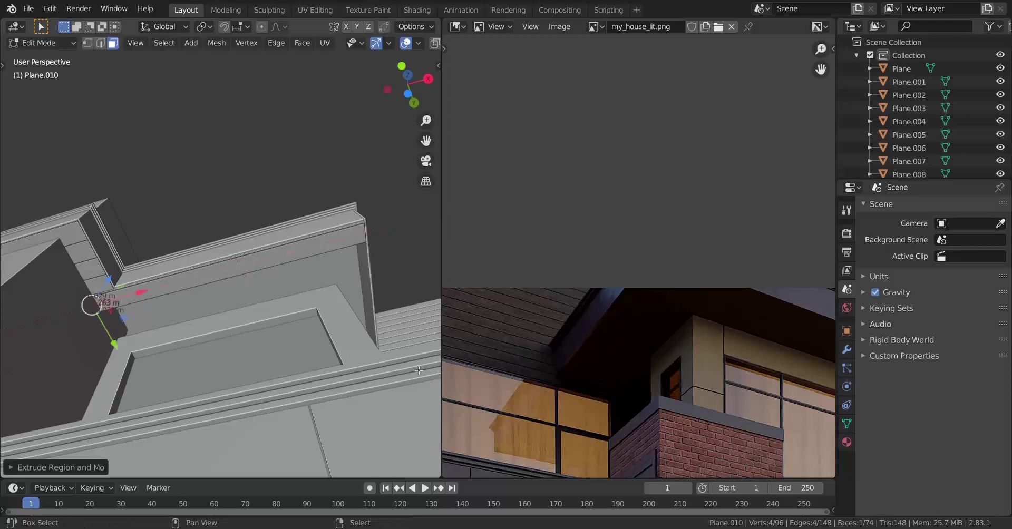
pyautogui.moveTo(212, 303); pyautogui.dragTo(188, 308, button='middle')
pyautogui.scroll(2, 188, 308)
pyautogui.keyDown('shift'); pyautogui.moveTo(232, 285); pyautogui.dragTo(193, 313, button='middle'); pyautogui.keyUp('shift')
# Step: Select the entire new soffit board and duplicate it along global Y by about one board width
pyautogui.rightClick(181, 293)
pyautogui.hotkey('ctrl', 'l')
pyautogui.press('e')
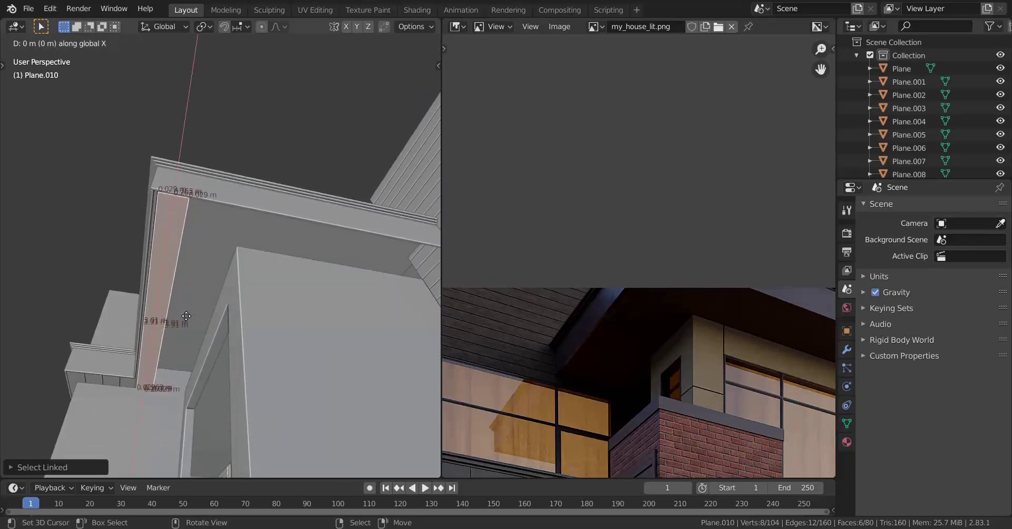
pyautogui.press('y')
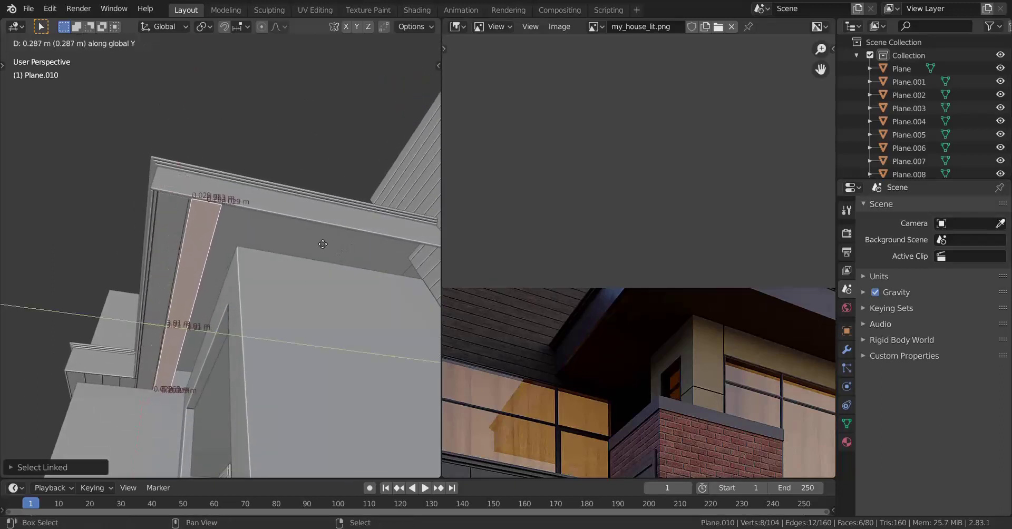
pyautogui.click(269, 257)
pyautogui.scroll(2, 269, 257)
pyautogui.keyDown('shift'); pyautogui.moveTo(235, 274); pyautogui.dragTo(277, 277, button='middle'); pyautogui.keyUp('shift')
pyautogui.scroll(2, 271, 275)
pyautogui.moveTo(268, 276); pyautogui.dragTo(211, 303, button='middle')
pyautogui.scroll(-4, 317, 294)
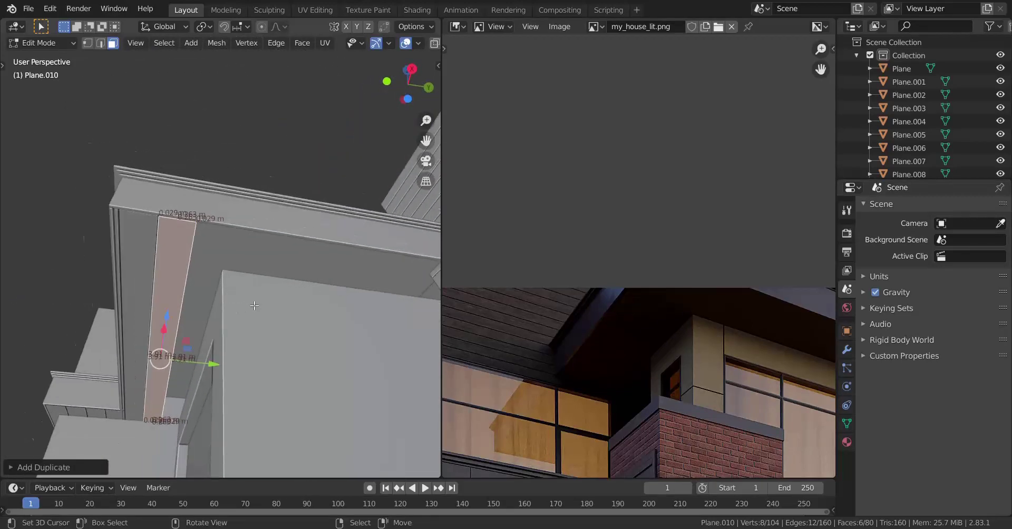
# Step: Repeat the board duplication nine times to cover the rest of the overhang, and finish editing the mesh
pyautogui.hotkey('shift', 'r')
pyautogui.hotkey('shift', 'r')
pyautogui.hotkey('shift', 'r')
pyautogui.hotkey('shift', 'r')
pyautogui.hotkey('shift', 'r')
pyautogui.hotkey('shift', 'r')
pyautogui.hotkey('shift', 'r')
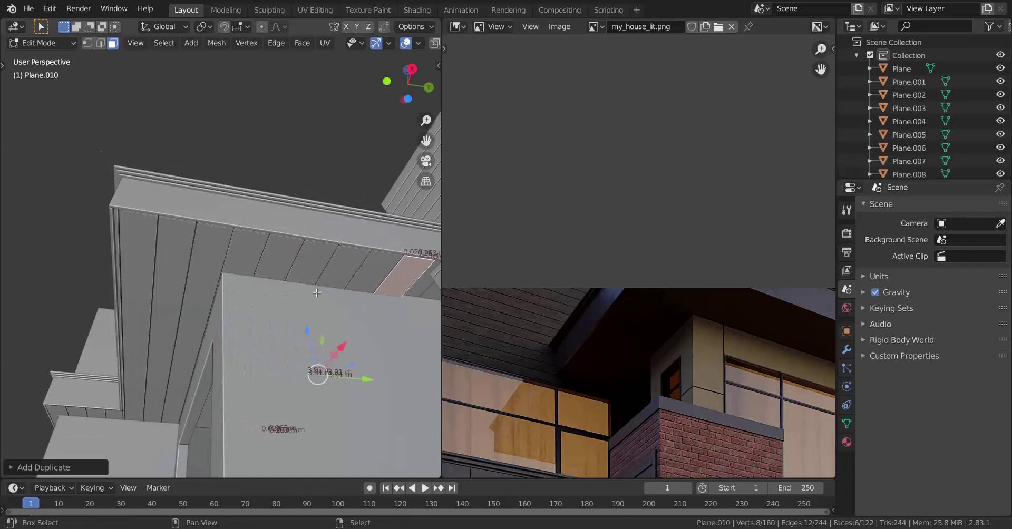
pyautogui.moveTo(317, 294); pyautogui.dragTo(255, 179, button='middle')
pyautogui.hotkey('shift', 'r')
pyautogui.hotkey('shift', 'r')
pyautogui.scroll(-2, 225, 290)
pyautogui.press('Tab')
pyautogui.hotkey('alt', 'a')
# Step: Duplicate the outermost long board beneath the upper roof's front fascia and lower the copy about 3.62 m along global Z
pyautogui.scroll(-4, 189, 302)
pyautogui.click(254, 177)
pyautogui.press('Tab')
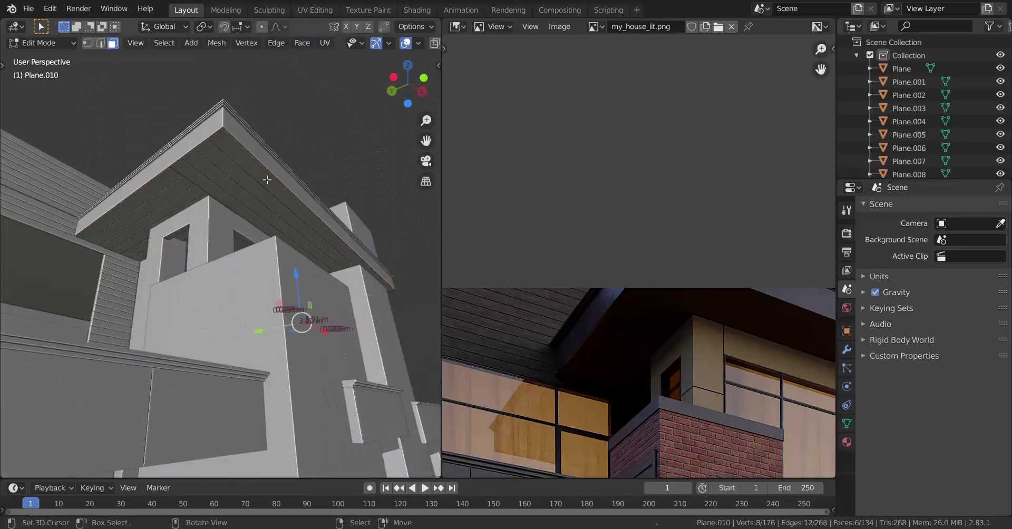
pyautogui.click(257, 178)
pyautogui.hotkey('ctrl', 'l')
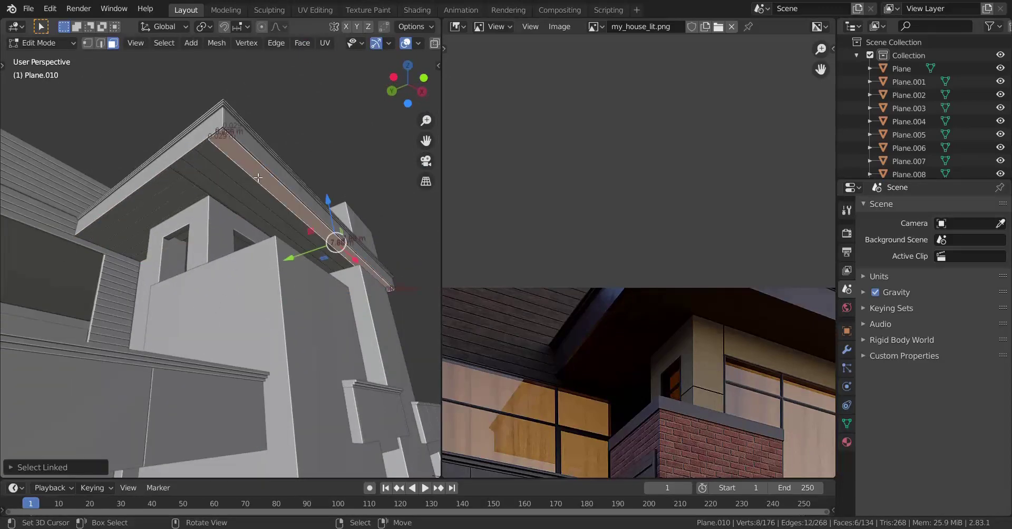
pyautogui.hotkey('alt', 'a')
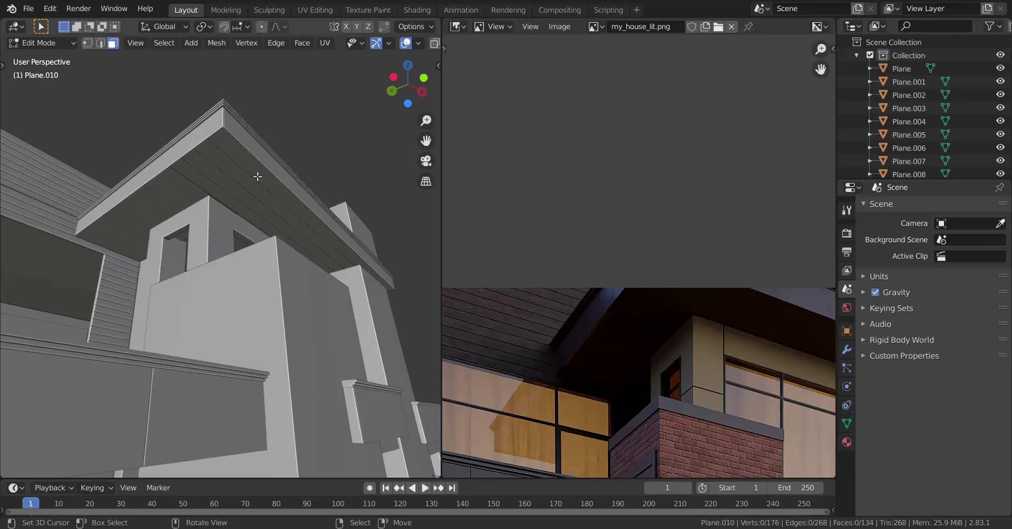
pyautogui.press('l')
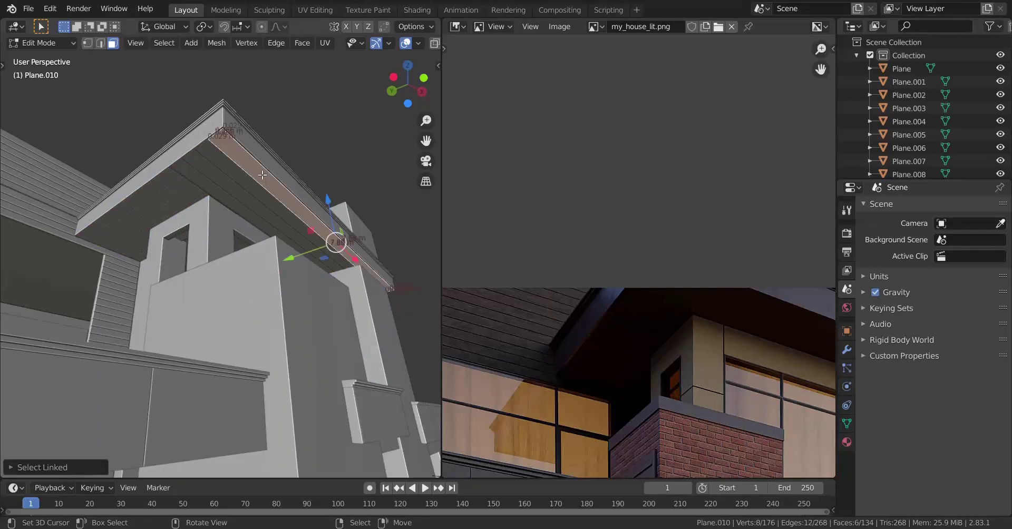
pyautogui.moveTo(221, 237); pyautogui.dragTo(264, 263, button='middle')
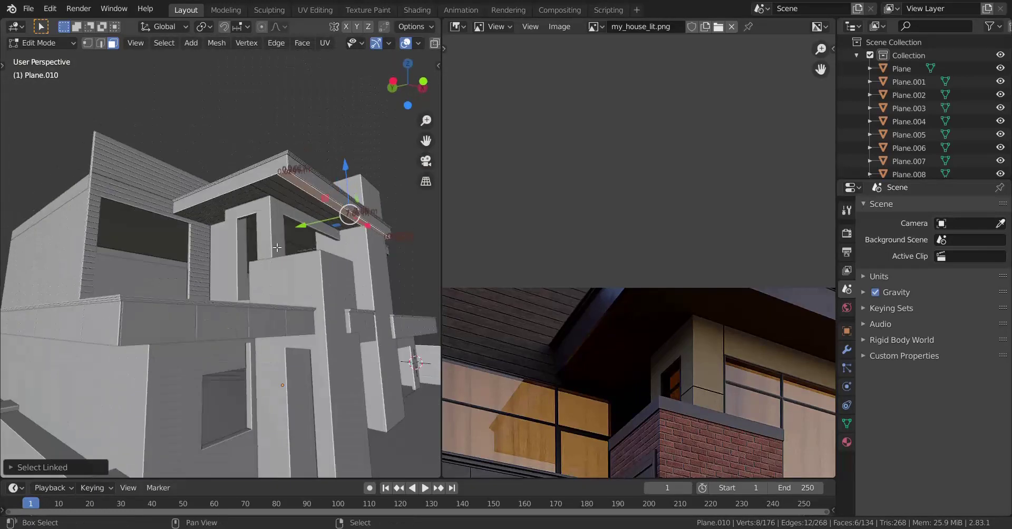
pyautogui.press('e')
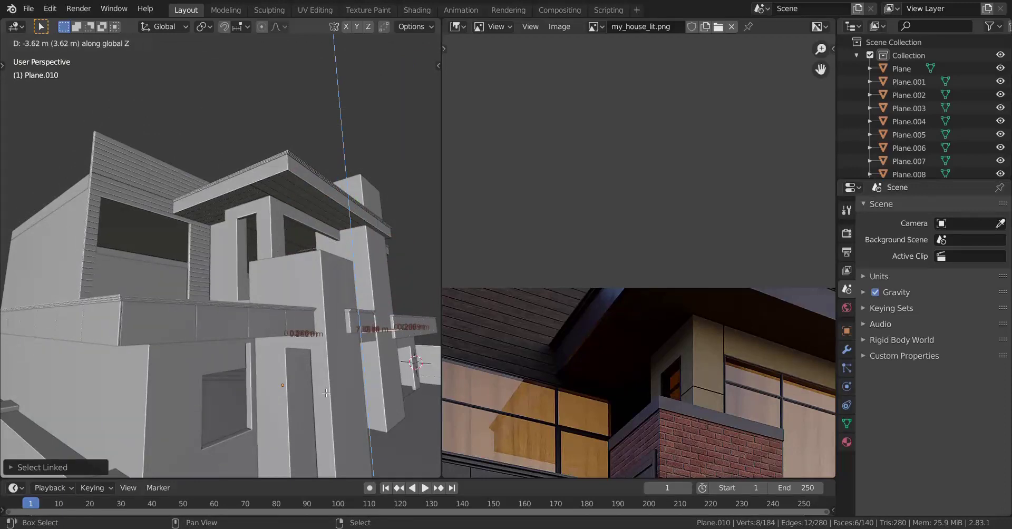
pyautogui.click(326, 393)
pyautogui.scroll(-2, 325, 394)
pyautogui.moveTo(326, 393); pyautogui.dragTo(326, 304, button='middle')
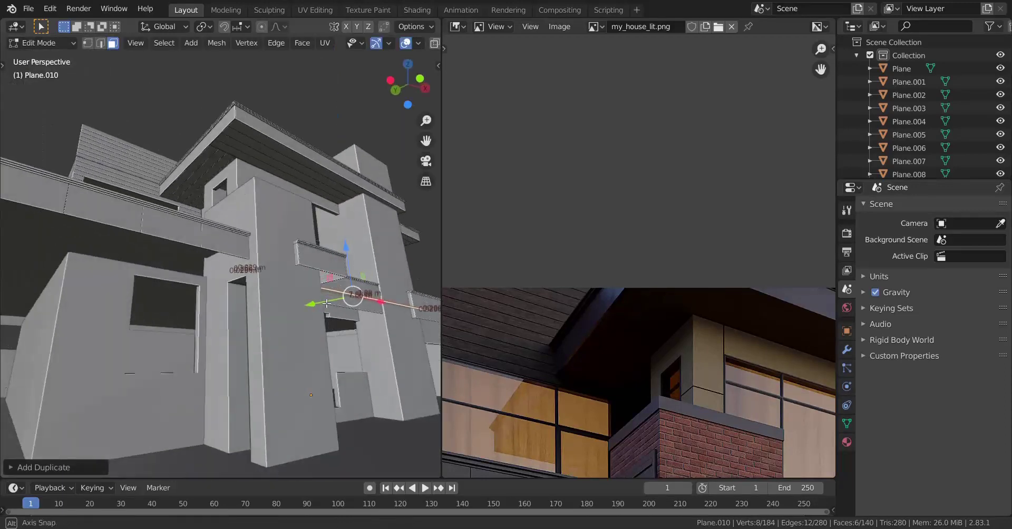
# Step: Move the lowered board about 8 m along negative global X and shift it along global Y under the lower roof's fascia
pyautogui.press('g')
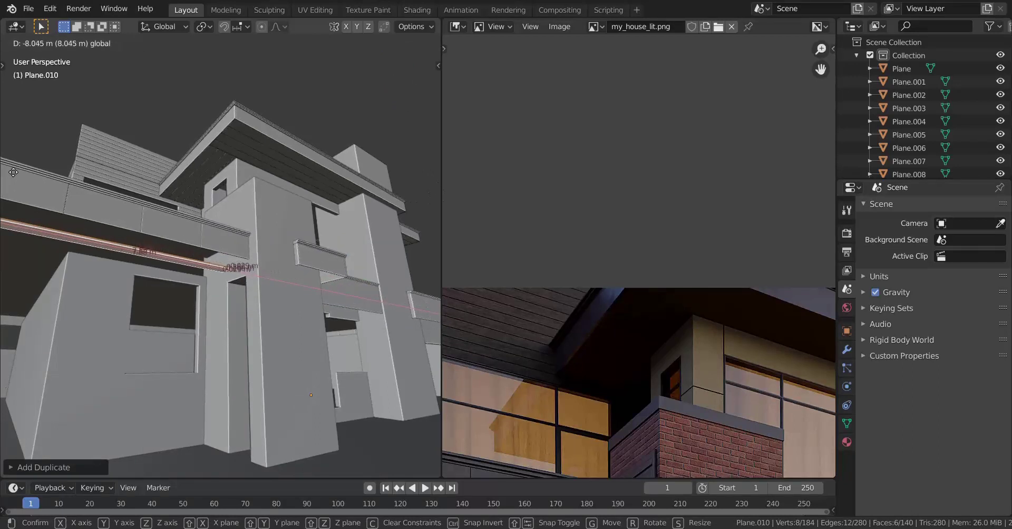
pyautogui.click(36, 163)
pyautogui.moveTo(151, 255); pyautogui.dragTo(142, 279, button='middle')
pyautogui.press('g')
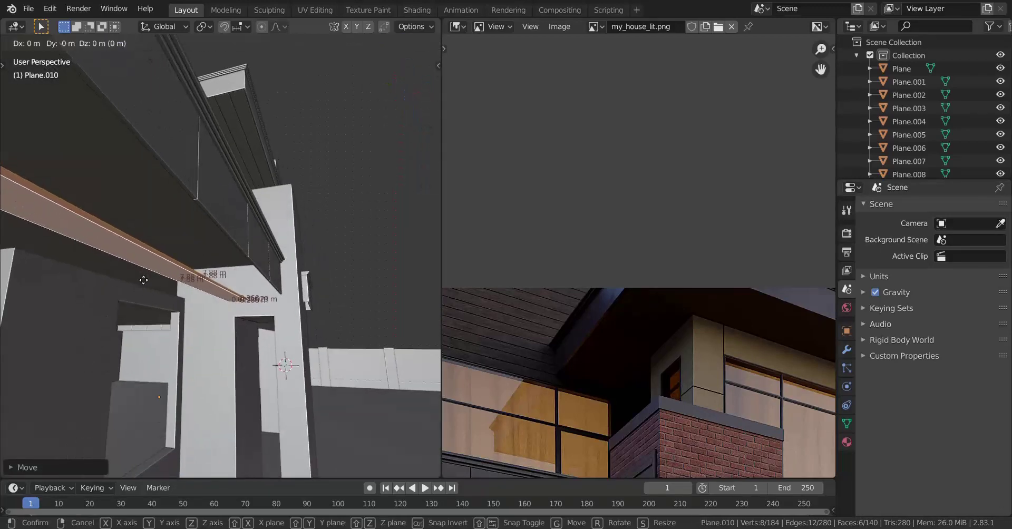
pyautogui.press('y')
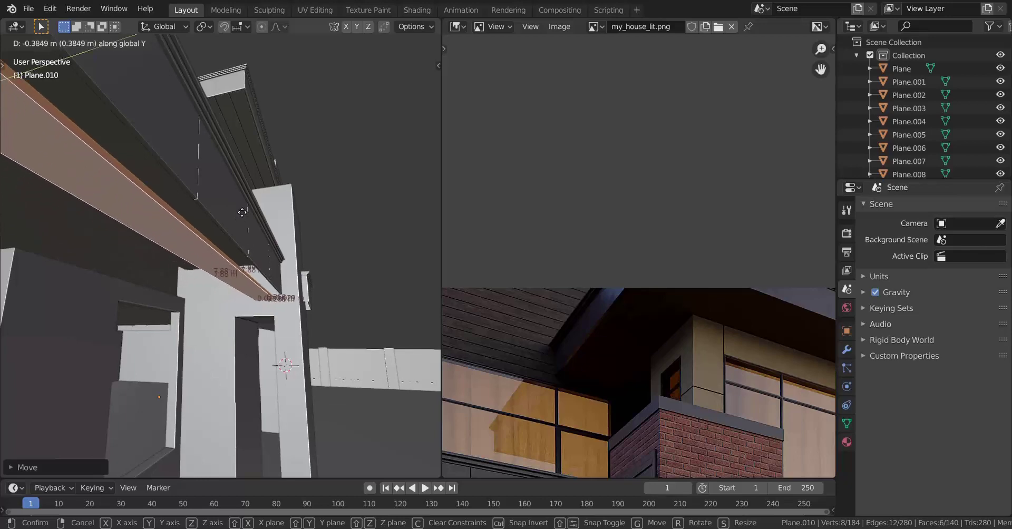
pyautogui.click(128, 85)
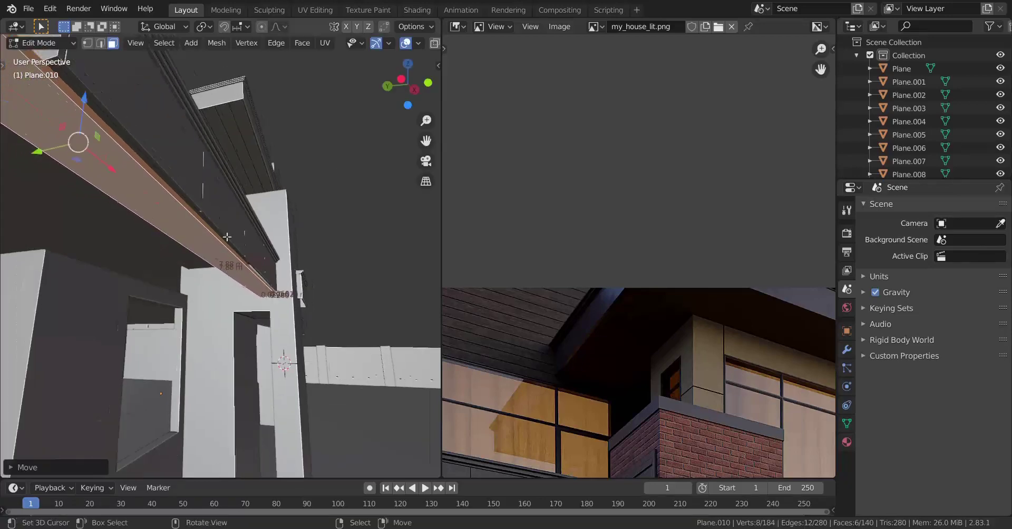
# Step: Shorten the lowered board by moving its outer end vertices about 3.7 m along global X to within the lower roof's corner
pyautogui.moveTo(227, 235); pyautogui.dragTo(60, 36, button='middle')
pyautogui.hotkey('alt', 'z')
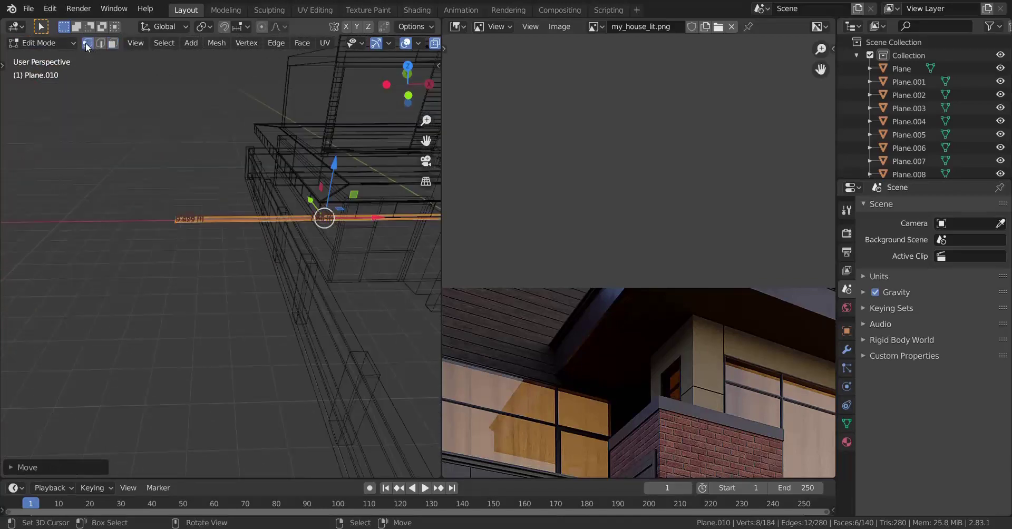
pyautogui.click(86, 45)
pyautogui.keyDown('shift'); pyautogui.moveTo(147, 163); pyautogui.dragTo(72, 166, button='middle'); pyautogui.keyUp('shift')
pyautogui.moveTo(74, 172); pyautogui.dragTo(160, 366)
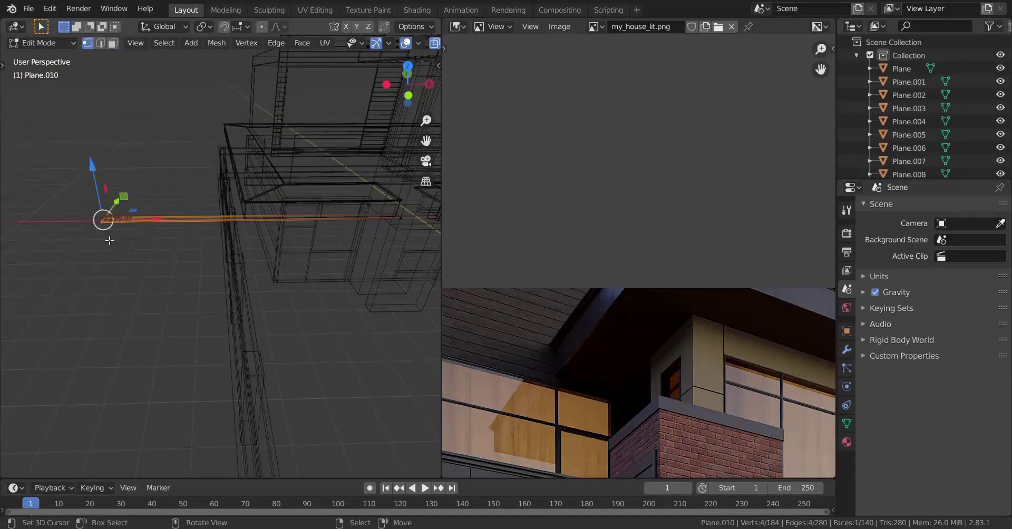
pyautogui.press('g')
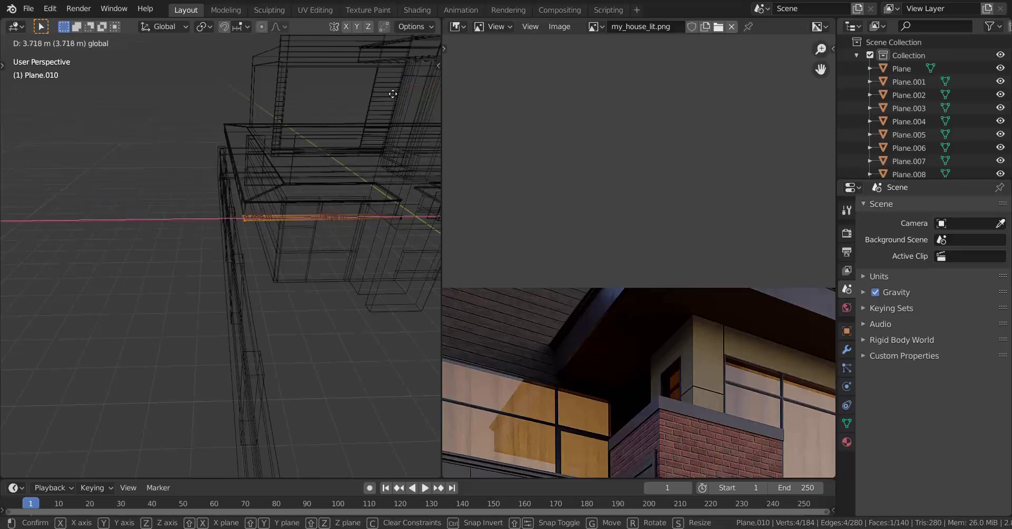
pyautogui.click(410, 88)
# Step: Move the vertices at the board's opposite end slightly along negative global X to align with the pillar
pyautogui.keyDown('shift'); pyautogui.moveTo(353, 209); pyautogui.dragTo(137, 233, button='middle'); pyautogui.keyUp('shift')
pyautogui.moveTo(120, 210); pyautogui.dragTo(212, 326)
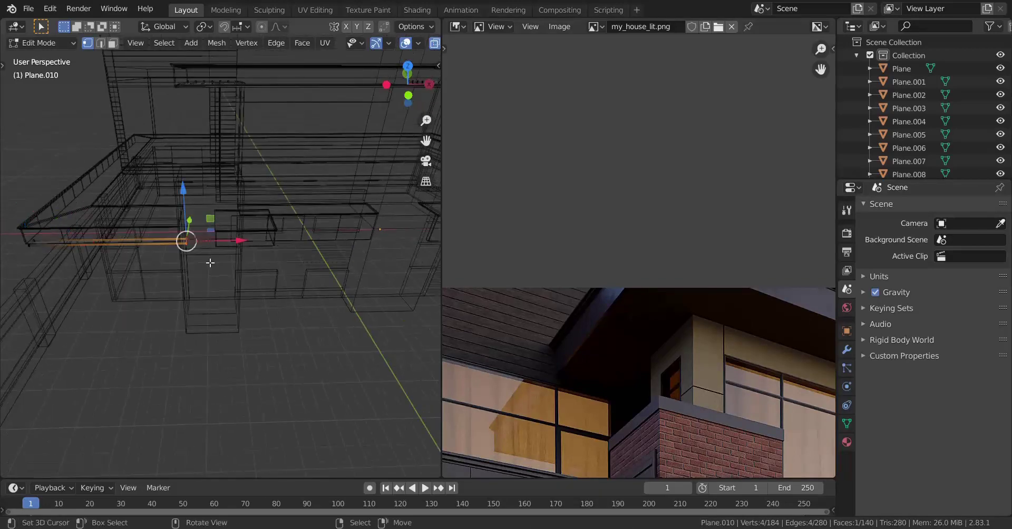
pyautogui.press('g')
pyautogui.press('x')
pyautogui.click(297, 177)
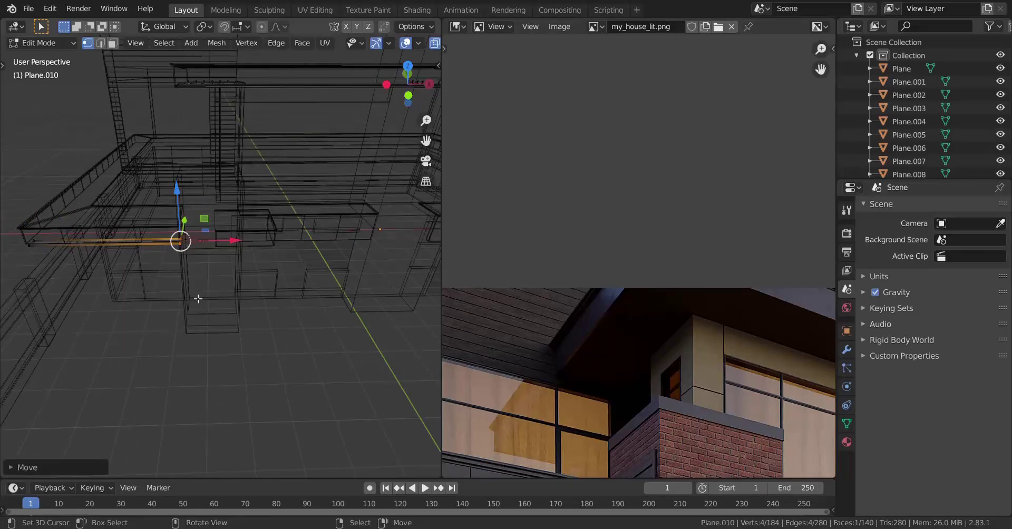
# Step: Examine the shortened board's end beside the pillar and fascia in solid and wireframe shading
pyautogui.press('KP_Decimal')
pyautogui.moveTo(70, 191); pyautogui.dragTo(108, 157, button='middle')
pyautogui.scroll(-4, 106, 248)
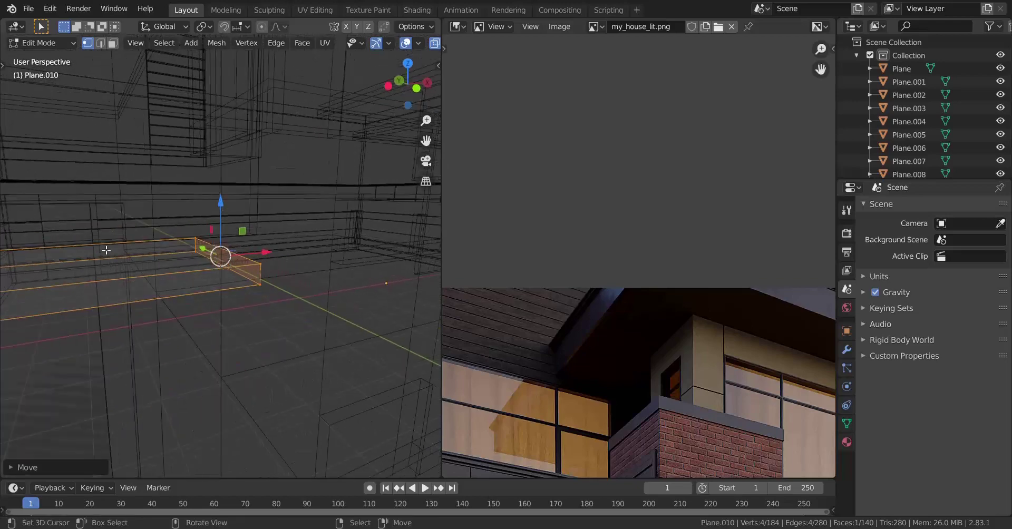
pyautogui.moveTo(106, 248); pyautogui.dragTo(149, 221, button='middle')
pyautogui.press('z')
pyautogui.click(289, 208)
pyautogui.moveTo(232, 258)
pyautogui.mouseDown(button='middle')
pyautogui.moveTo(246, 226)
pyautogui.moveTo(242, 268)
pyautogui.mouseUp(button='middle')
pyautogui.press('z')
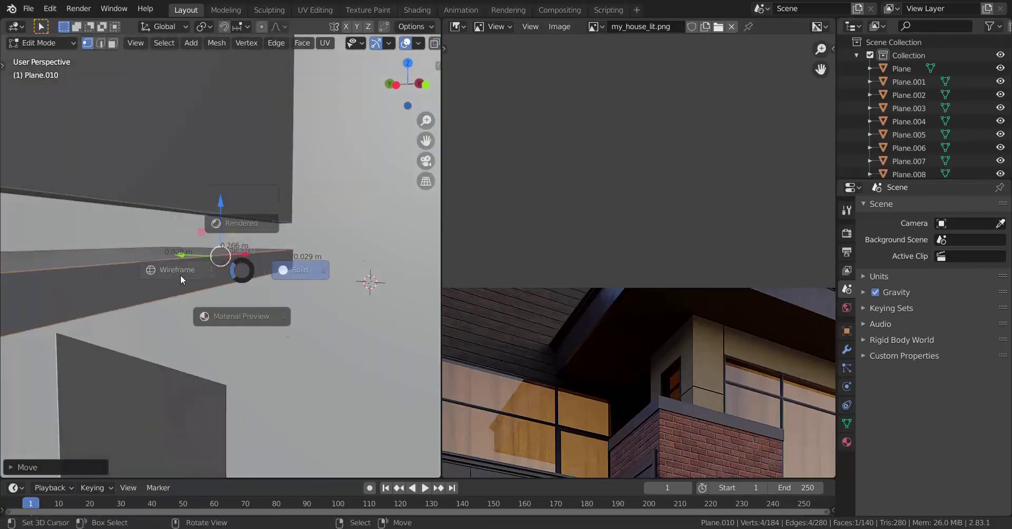
pyautogui.click(180, 276)
# Step: Select the whole board under the lower roof and shift it about 0.02 m along global Y
pyautogui.rightClick(301, 252)
pyautogui.hotkey('ctrl', 'l')
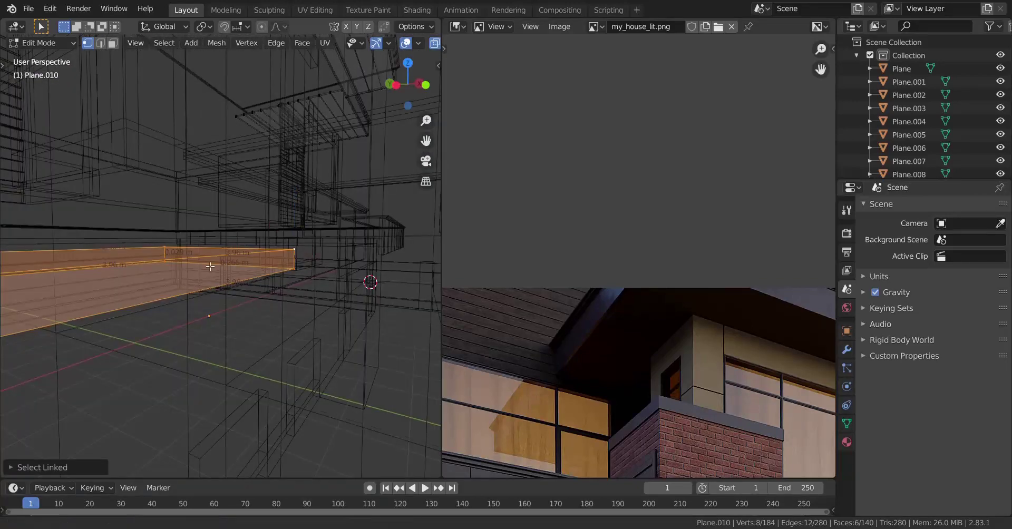
pyautogui.press('KP_Decimal')
pyautogui.hotkey('alt', 'z')
pyautogui.moveTo(257, 145); pyautogui.dragTo(280, 169, button='middle')
pyautogui.press('g')
pyautogui.press('x')
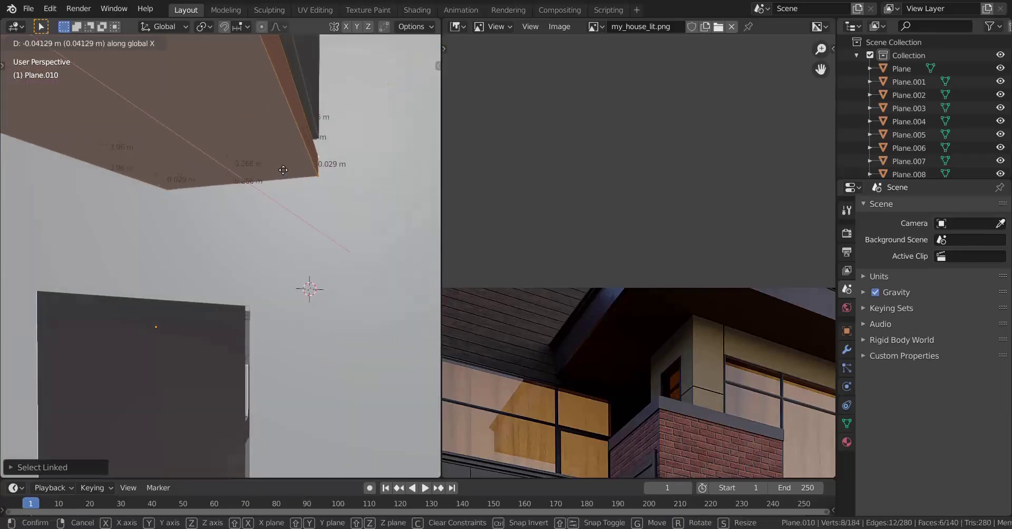
pyautogui.press('y')
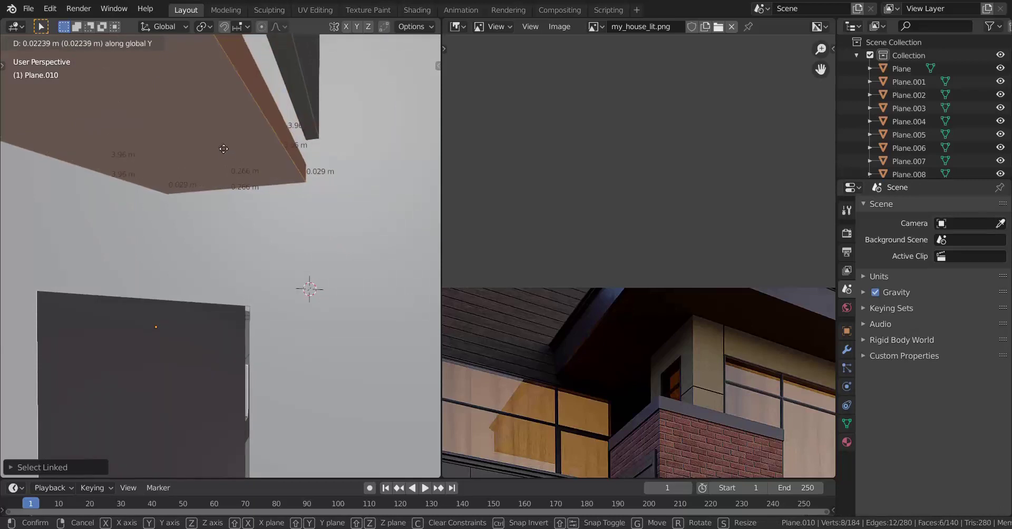
pyautogui.click(213, 141)
# Step: Raise the board along global Z to sit against the underside of the lower roof beside the fascia
pyautogui.press('g')
pyautogui.press('z')
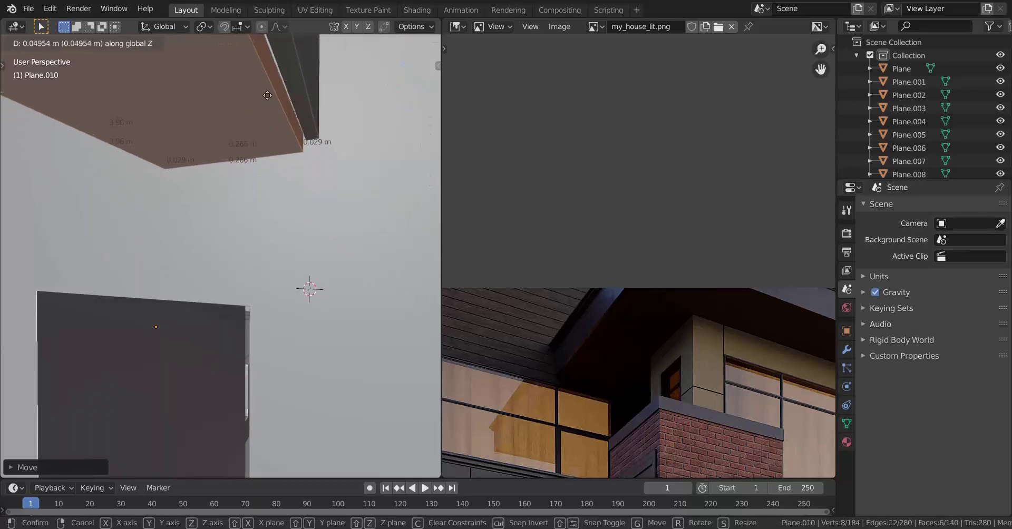
pyautogui.click(269, 51)
pyautogui.scroll(-4, 249, 204)
pyautogui.scroll(2, 249, 204)
pyautogui.scroll(-1, 250, 204)
pyautogui.moveTo(243, 208); pyautogui.dragTo(249, 204, button='middle')
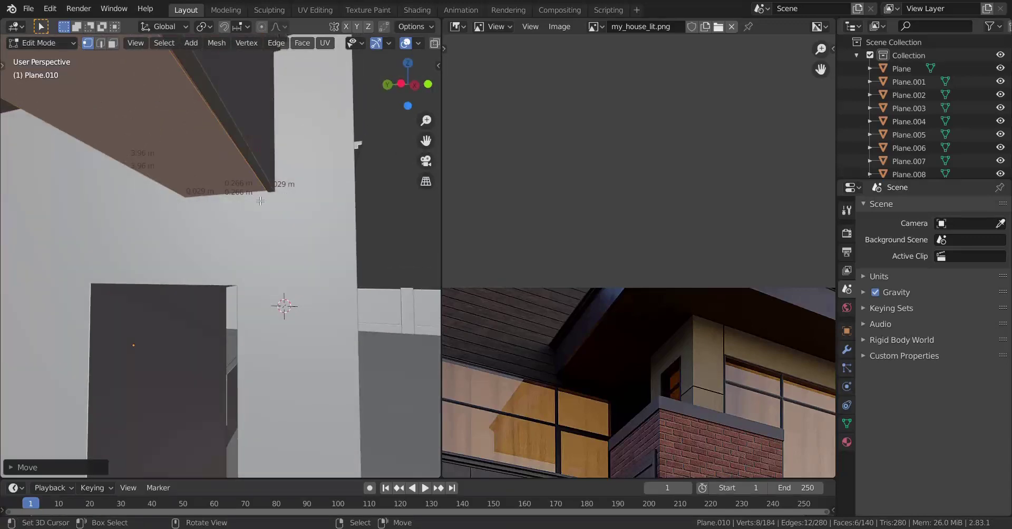
pyautogui.scroll(-8, 260, 200)
pyautogui.scroll(5, 139, 251)
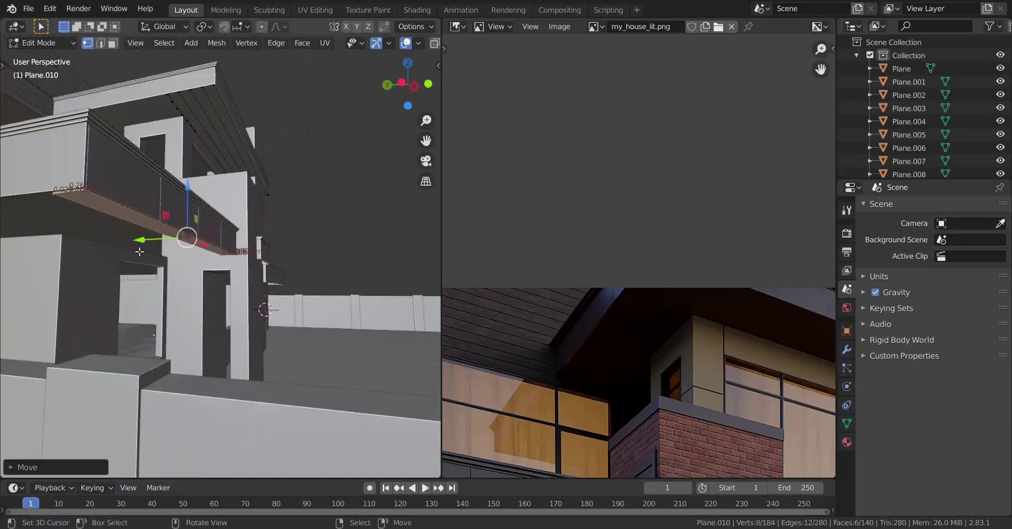
# Step: Extend the board's outer end by moving its four end vertices about 0.04 m along negative global X to the corner fascia
pyautogui.moveTo(140, 251); pyautogui.dragTo(72, 252, button='middle')
pyautogui.click(50, 245)
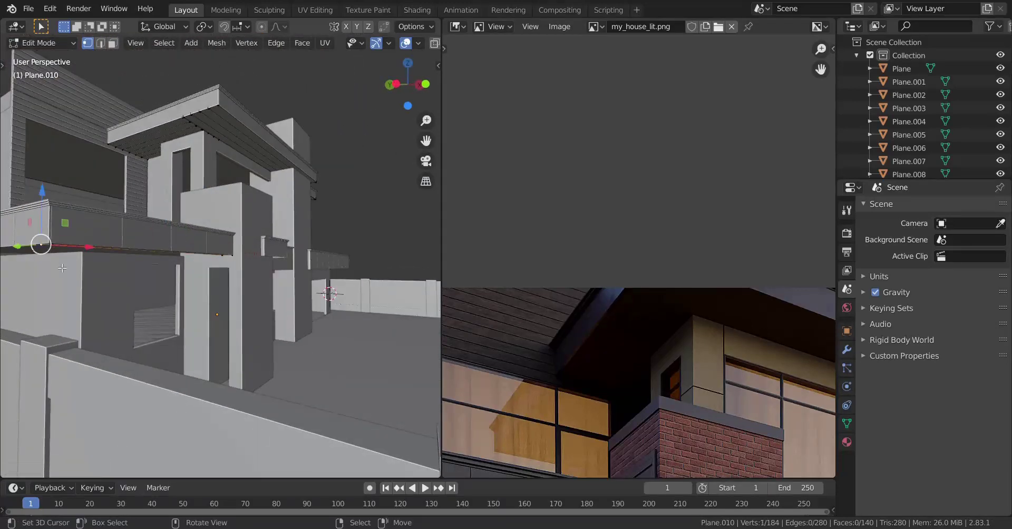
pyautogui.press('KP_Decimal')
pyautogui.scroll(-4, 264, 431)
pyautogui.moveTo(264, 390); pyautogui.dragTo(196, 344, button='middle')
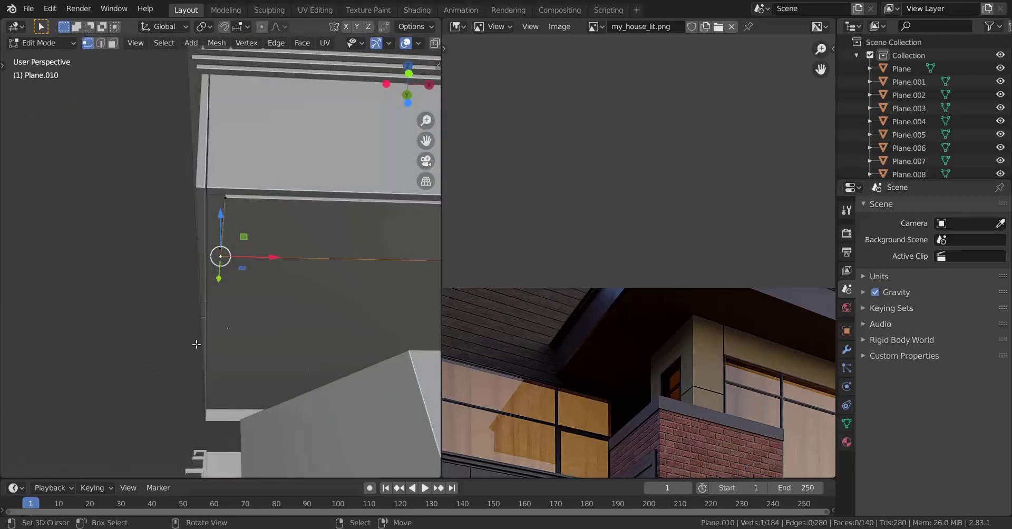
pyautogui.press('z')
pyautogui.click(153, 328)
pyautogui.moveTo(177, 138); pyautogui.dragTo(260, 289)
pyautogui.moveTo(272, 331); pyautogui.dragTo(273, 304, button='middle')
pyautogui.hotkey('shift', 'z')
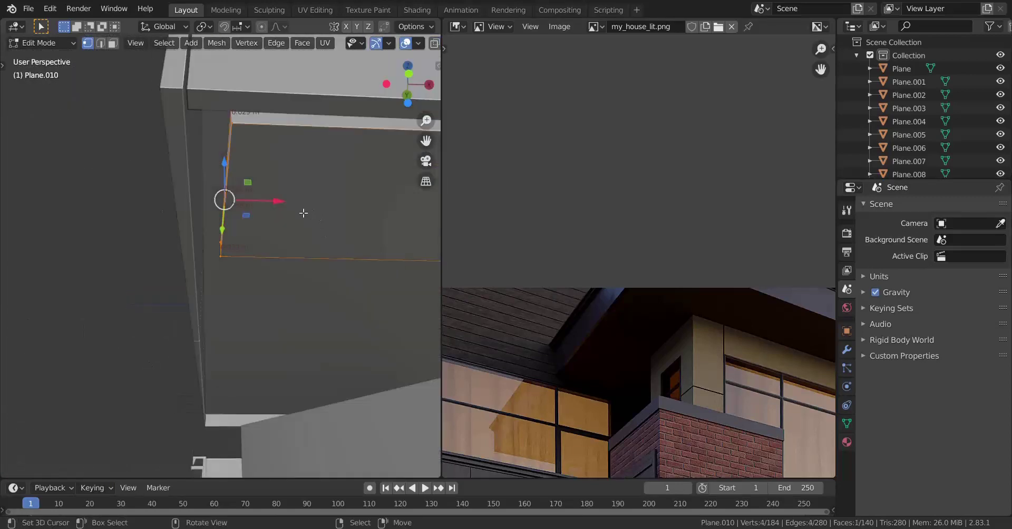
pyautogui.press('g')
pyautogui.press('x')
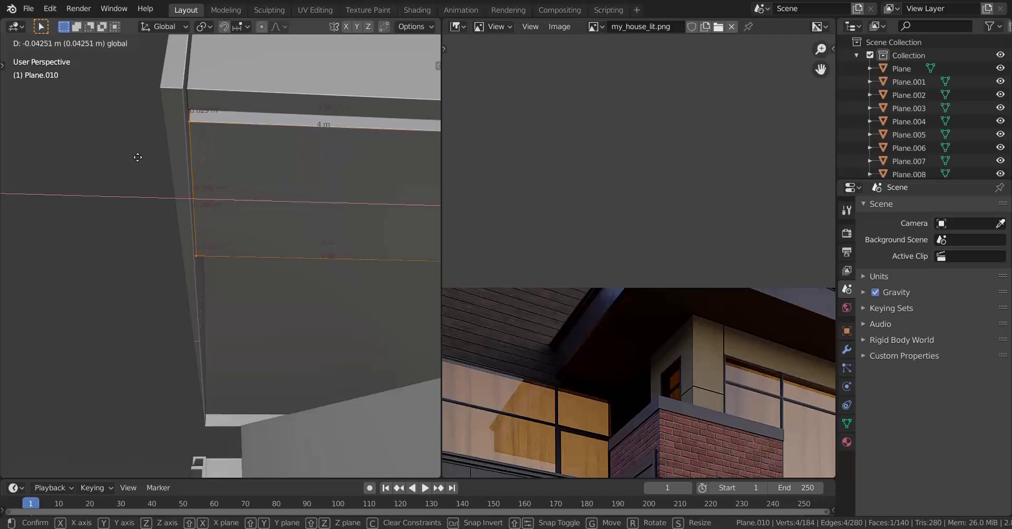
pyautogui.click(138, 157)
# Step: Examine from below how the board runs along the fascia and meets the pillar
pyautogui.moveTo(138, 157); pyautogui.dragTo(308, 289, button='middle')
pyautogui.scroll(2, 308, 289)
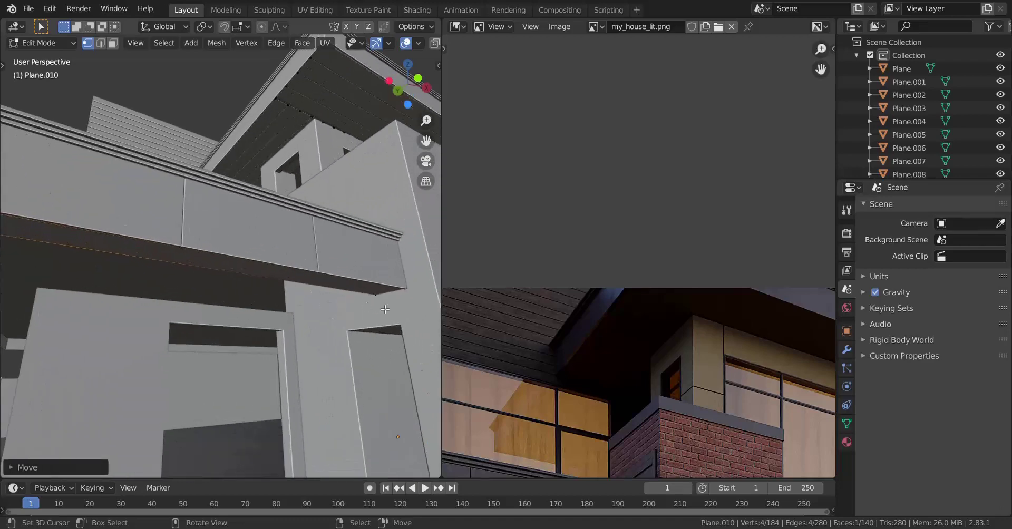
pyautogui.press('KP_Decimal')
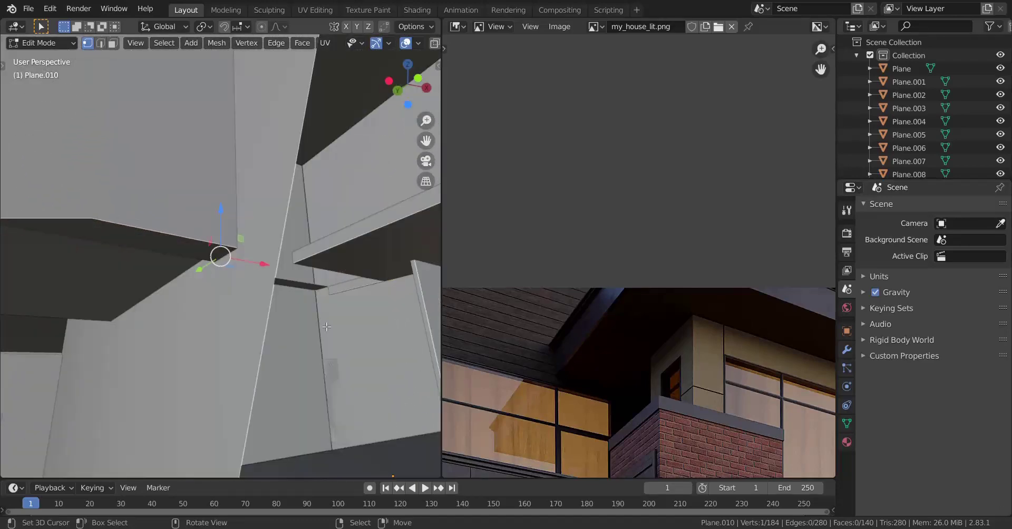
pyautogui.scroll(3, 263, 322)
pyautogui.moveTo(211, 320)
pyautogui.mouseDown(button='middle')
pyautogui.moveTo(264, 284)
pyautogui.moveTo(352, 280)
pyautogui.moveTo(231, 303)
pyautogui.moveTo(217, 332)
pyautogui.mouseUp(button='middle')
pyautogui.scroll(-2, 230, 304)
pyautogui.keyDown('shift'); pyautogui.moveTo(226, 279); pyautogui.dragTo(230, 338, button='middle'); pyautogui.keyUp('shift')
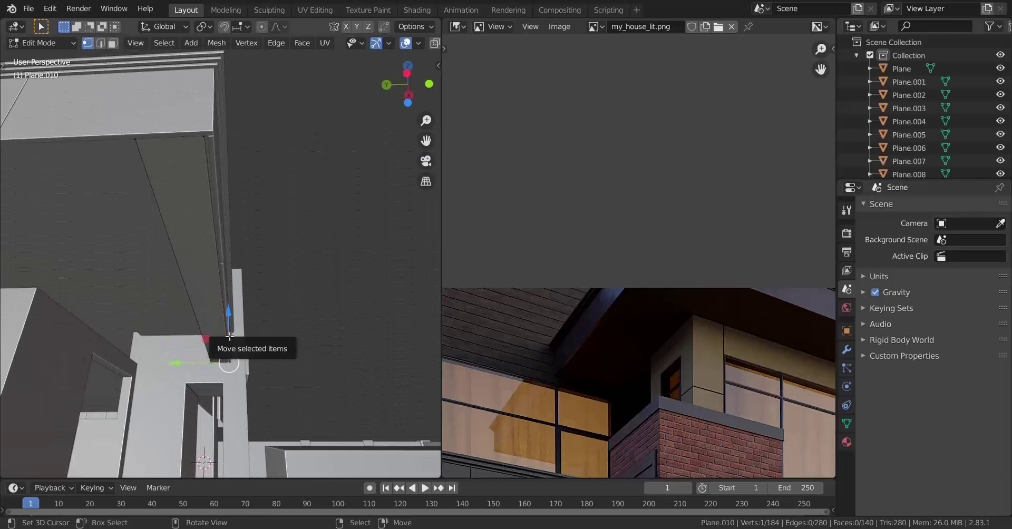
pyautogui.hotkey('alt', 'z')
pyautogui.press('z')
pyautogui.click(280, 312)
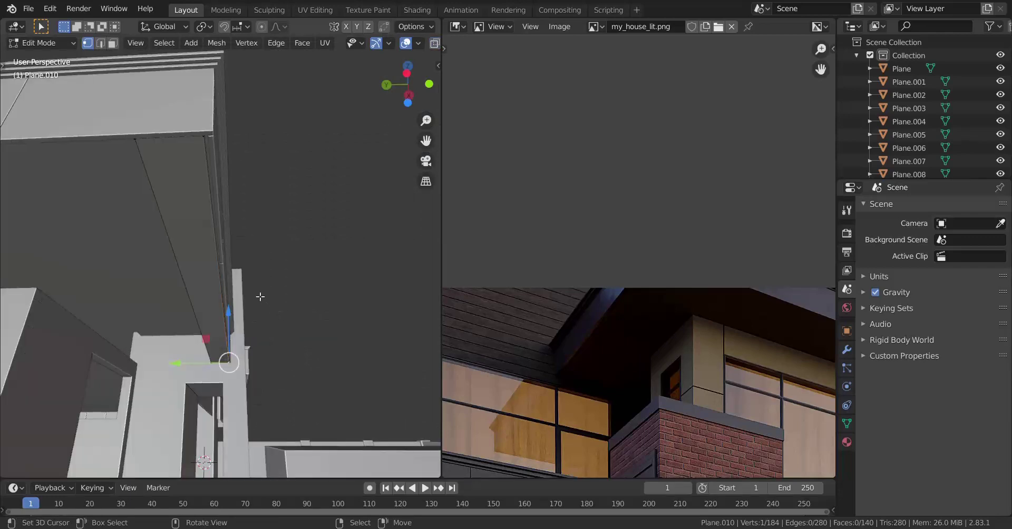
pyautogui.moveTo(249, 287); pyautogui.dragTo(204, 294, button='middle')
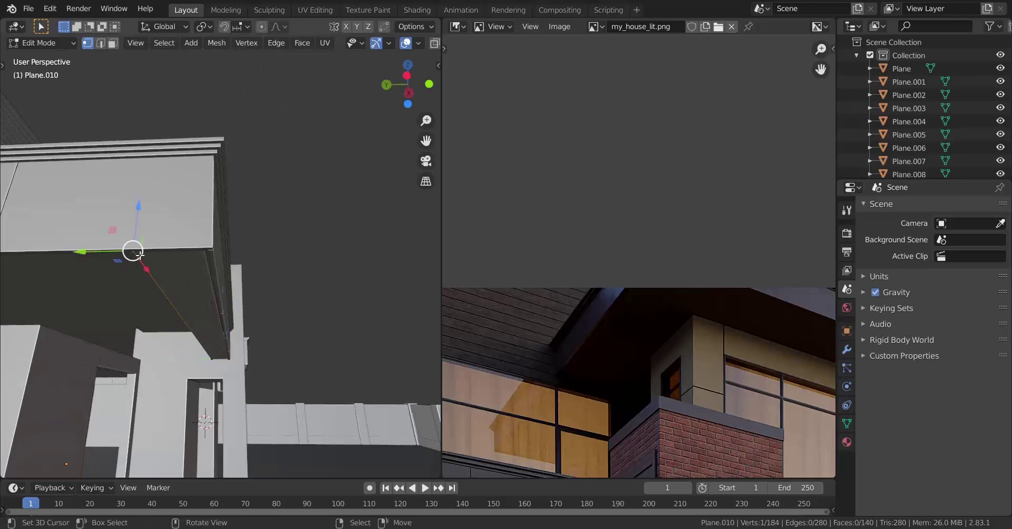
# Step: Straighten the board's fascia-side long face by selecting its four vertices and scaling them along global Y
pyautogui.press('z')
pyautogui.click(103, 273)
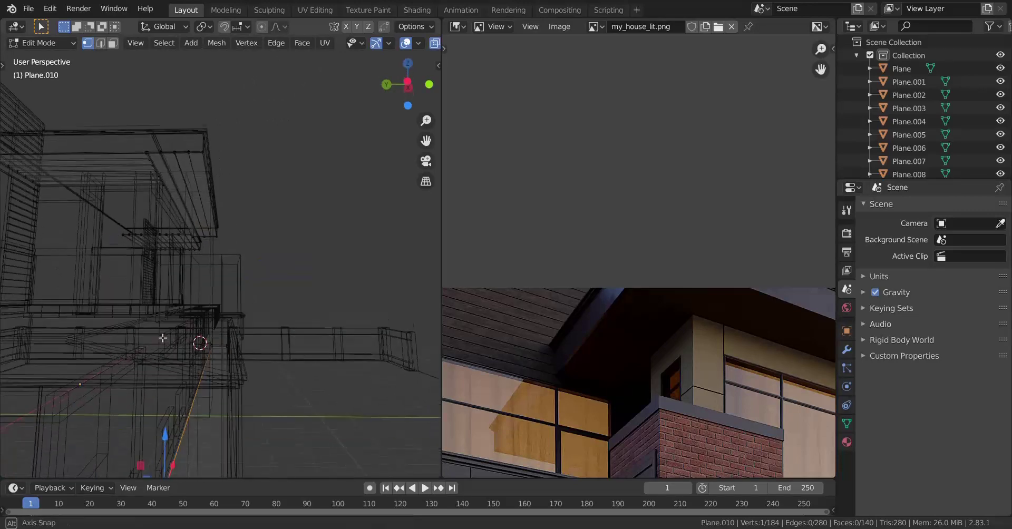
pyautogui.moveTo(103, 273); pyautogui.dragTo(200, 380, button='middle')
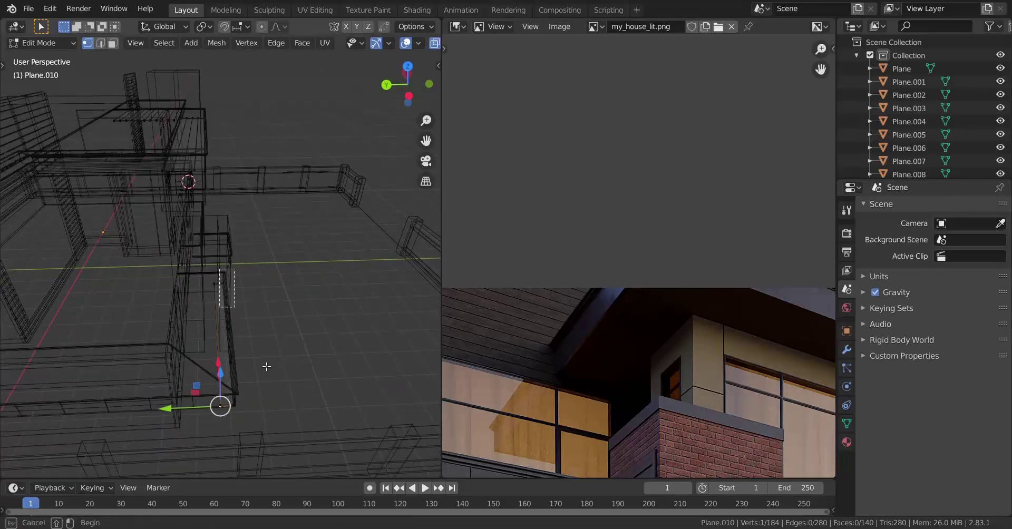
pyautogui.moveTo(266, 367); pyautogui.dragTo(316, 462)
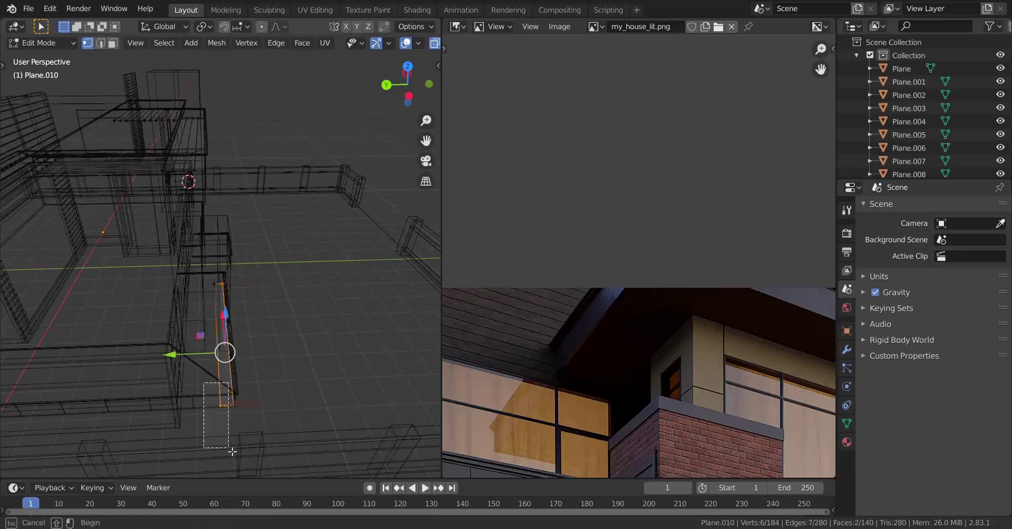
pyautogui.keyDown('ctrl'); pyautogui.moveTo(232, 452); pyautogui.dragTo(233, 452); pyautogui.keyUp('ctrl')
pyautogui.scroll(1, 304, 394)
pyautogui.press('s')
pyautogui.press('y')
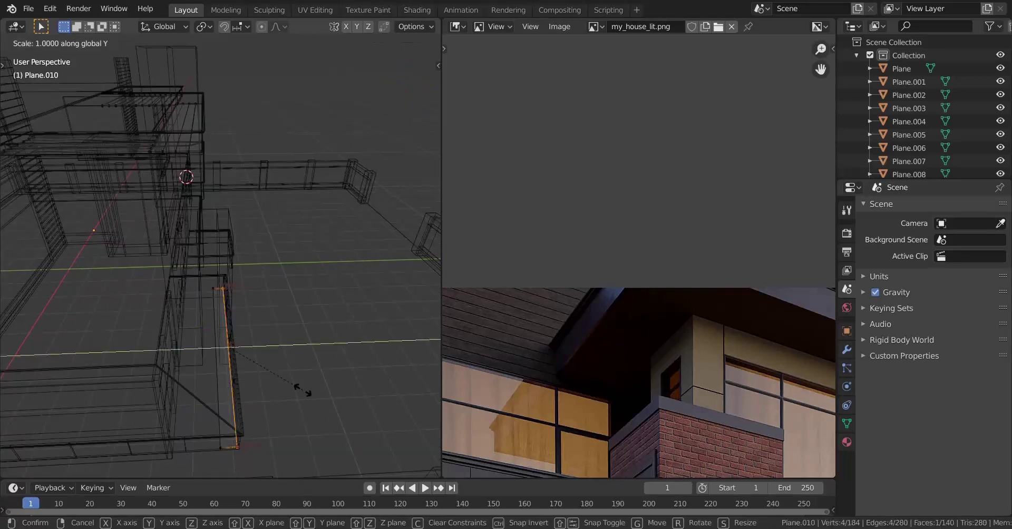
pyautogui.press('Return')
# Step: Examine the board's straightened side along the fascia from the pillar to the roof corner
pyautogui.moveTo(306, 394)
pyautogui.mouseDown(button='middle')
pyautogui.moveTo(319, 316)
pyautogui.moveTo(332, 337)
pyautogui.mouseUp(button='middle')
pyautogui.hotkey('shift', 'z')
pyautogui.moveTo(338, 439)
pyautogui.keyDown('shift'); pyautogui.mouseDown(button='middle')
pyautogui.moveTo(314, 356)
pyautogui.moveTo(287, 347)
pyautogui.mouseUp(button='middle'); pyautogui.keyUp('shift')
pyautogui.scroll(-1, 300, 353)
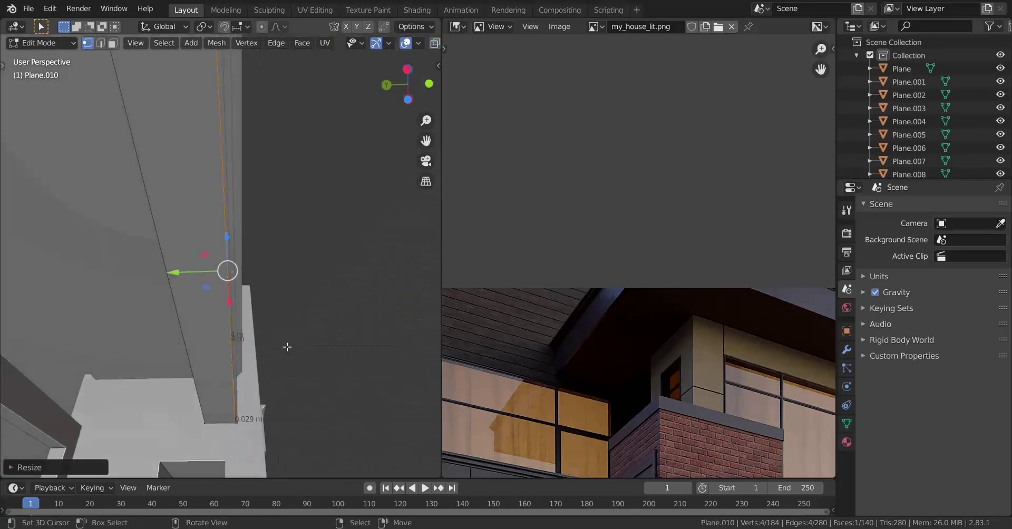
pyautogui.scroll(-1, 218, 313)
pyautogui.keyDown('shift'); pyautogui.moveTo(196, 253); pyautogui.dragTo(218, 322, button='middle'); pyautogui.keyUp('shift')
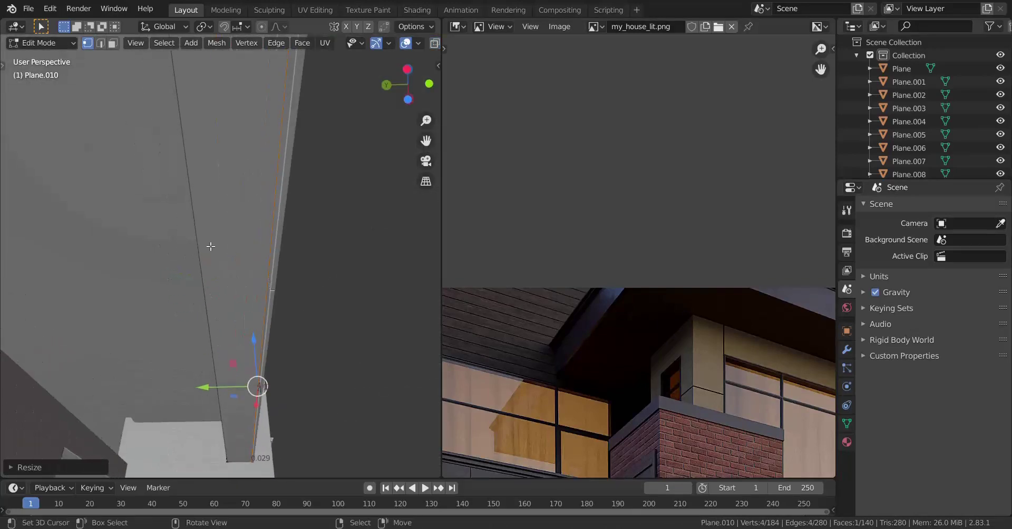
pyautogui.scroll(-4, 258, 231)
pyautogui.scroll(2, 258, 230)
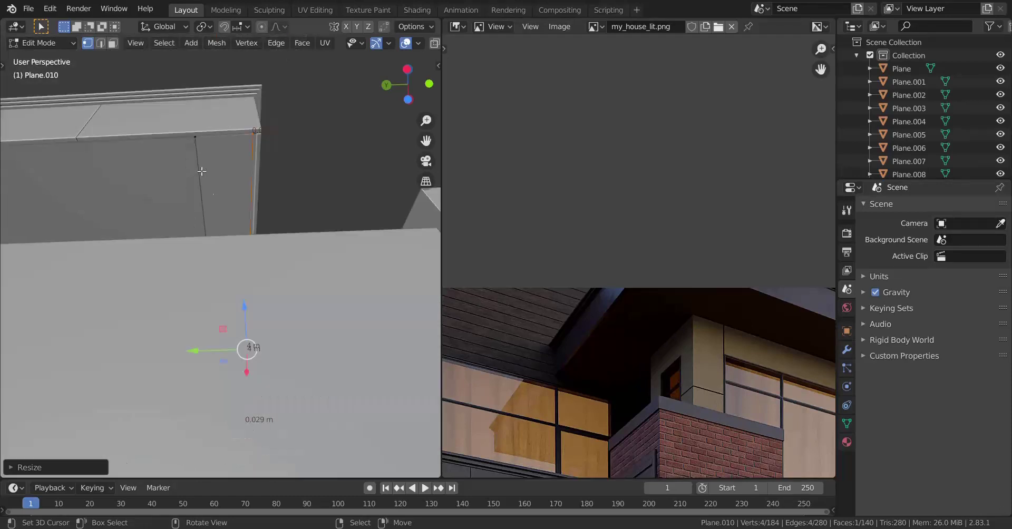
pyautogui.scroll(-3, 185, 138)
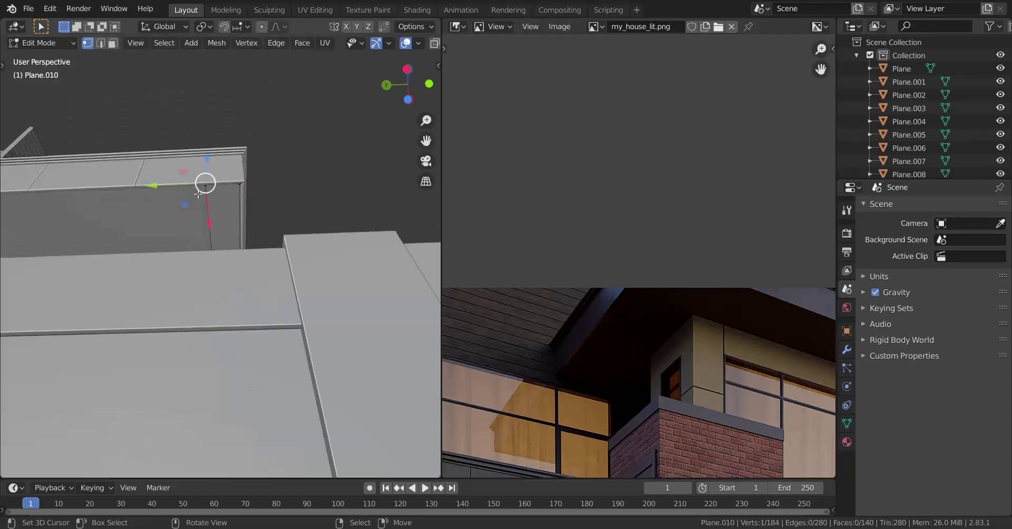
# Step: Select the whole board and shift it slightly along global Y to line up with the fascia
pyautogui.press('l')
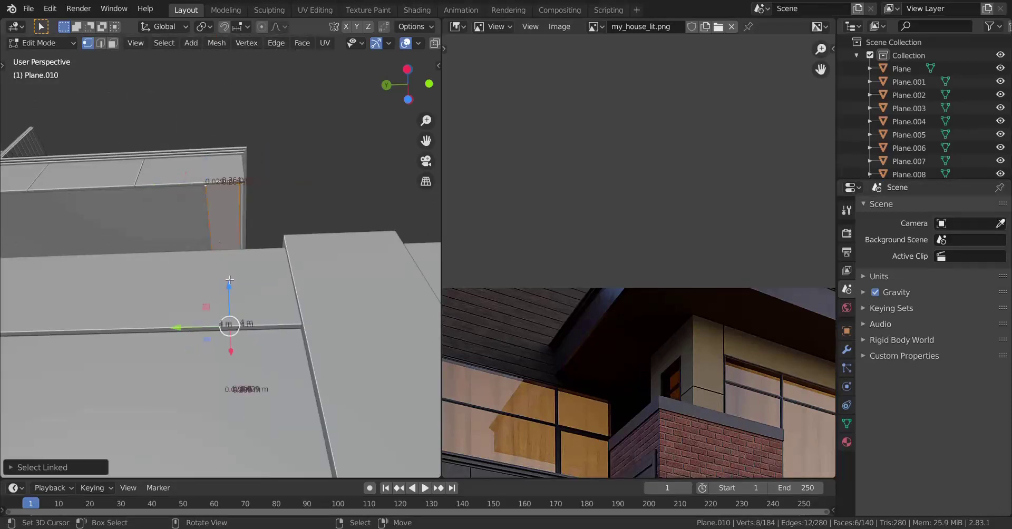
pyautogui.click(205, 211)
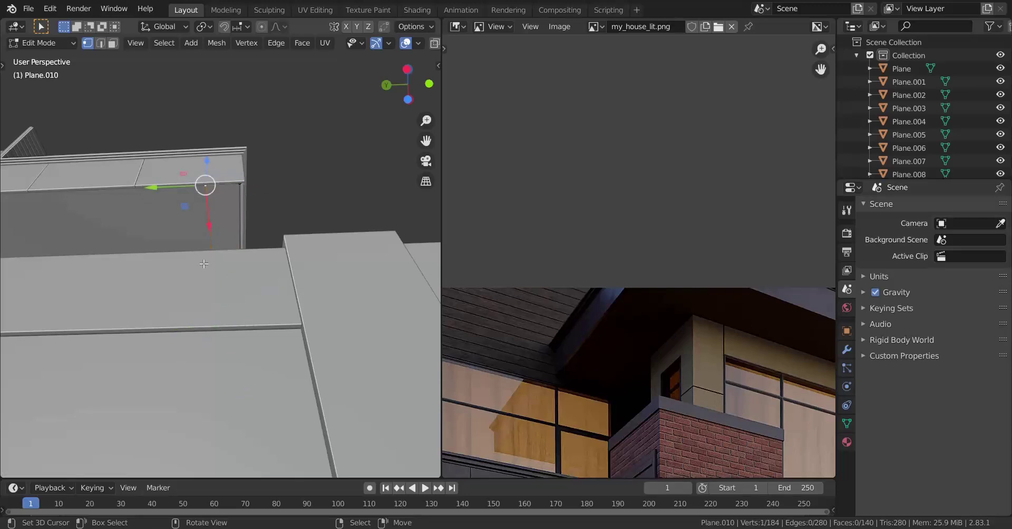
pyautogui.press('KP_Decimal')
pyautogui.hotkey('ctrl', 'l')
pyautogui.scroll(-3, 237, 287)
pyautogui.moveTo(186, 303); pyautogui.dragTo(164, 301, button='middle')
pyautogui.keyDown('shift'); pyautogui.moveTo(169, 238); pyautogui.dragTo(198, 349, button='middle'); pyautogui.keyUp('shift')
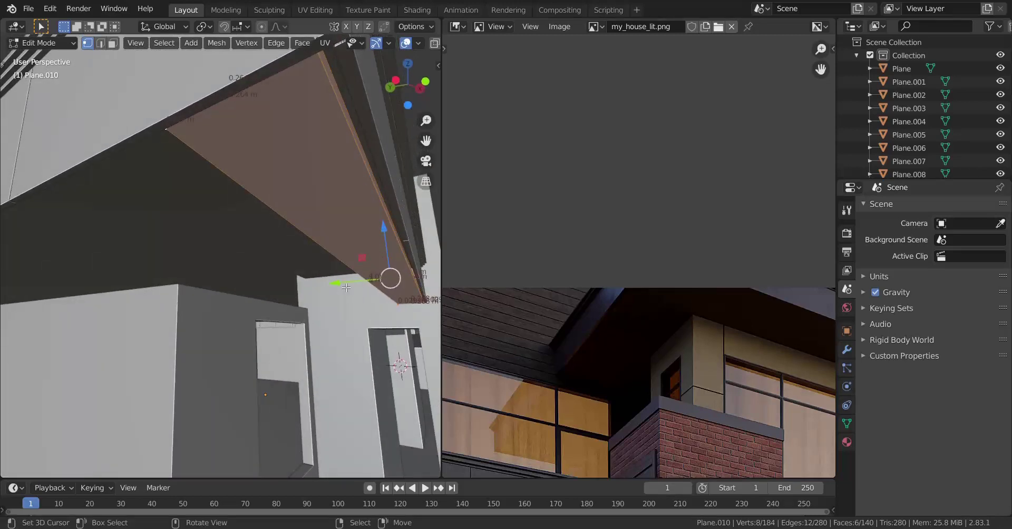
pyautogui.moveTo(346, 287); pyautogui.dragTo(364, 270)
pyautogui.moveTo(364, 270); pyautogui.dragTo(296, 295, button='middle')
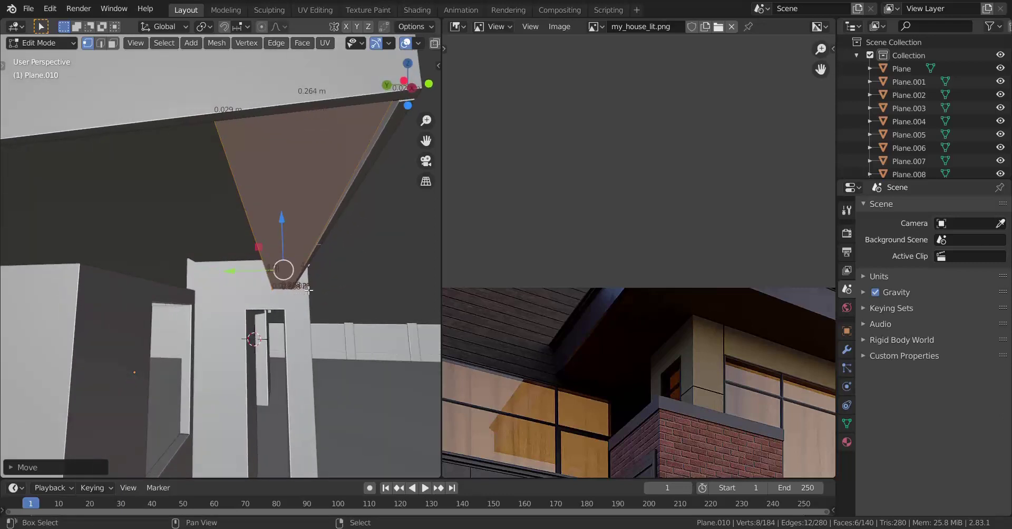
# Step: Duplicate the board about 0.27 m along global Y and repeat the duplication four times to form a row of planks
pyautogui.moveTo(309, 291); pyautogui.dragTo(297, 277)
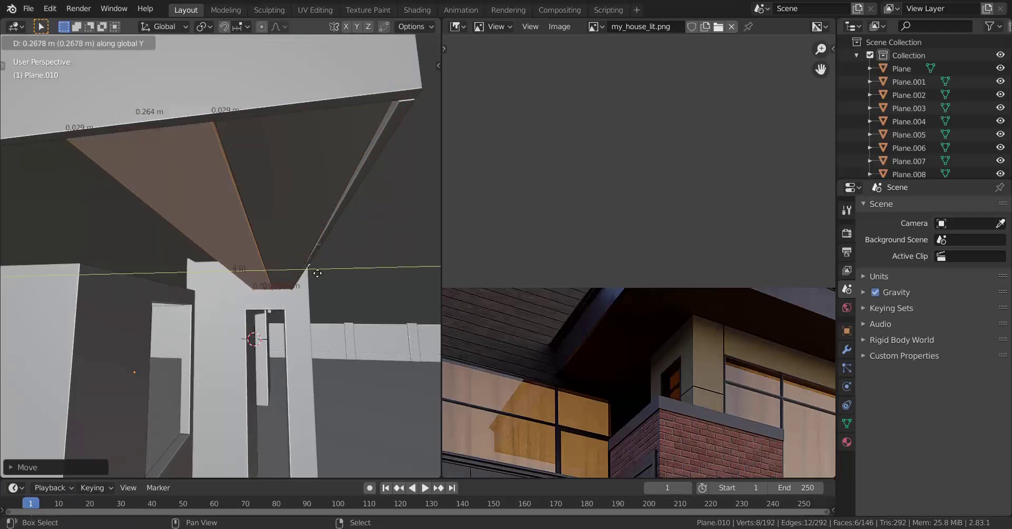
pyautogui.click(311, 259)
pyautogui.moveTo(248, 271); pyautogui.dragTo(228, 222, button='middle')
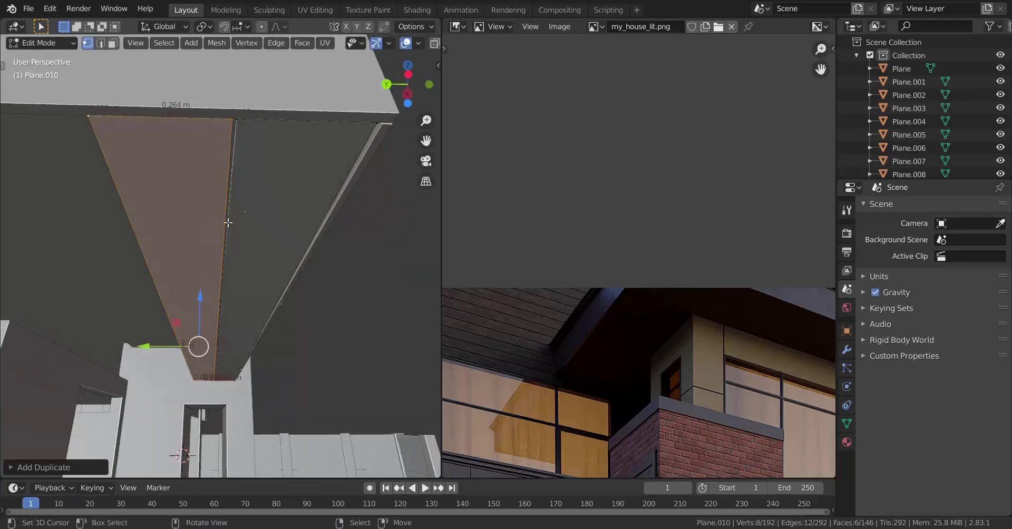
pyautogui.moveTo(238, 182); pyautogui.dragTo(241, 272, button='middle')
pyautogui.hotkey('shift', 'r')
pyautogui.hotkey('shift', 'r')
pyautogui.hotkey('shift', 'r')
pyautogui.hotkey('shift', 'r')
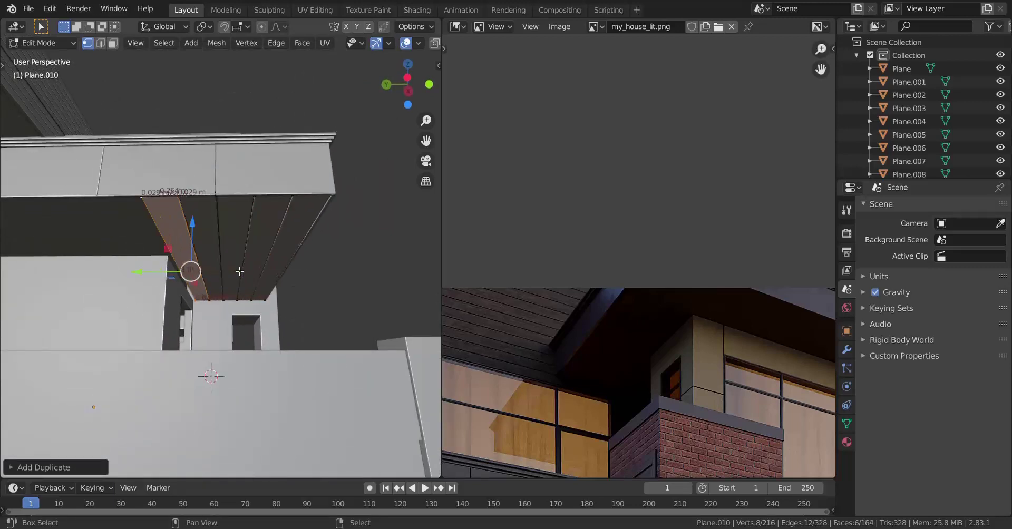
pyautogui.moveTo(153, 293); pyautogui.dragTo(140, 227, button='middle')
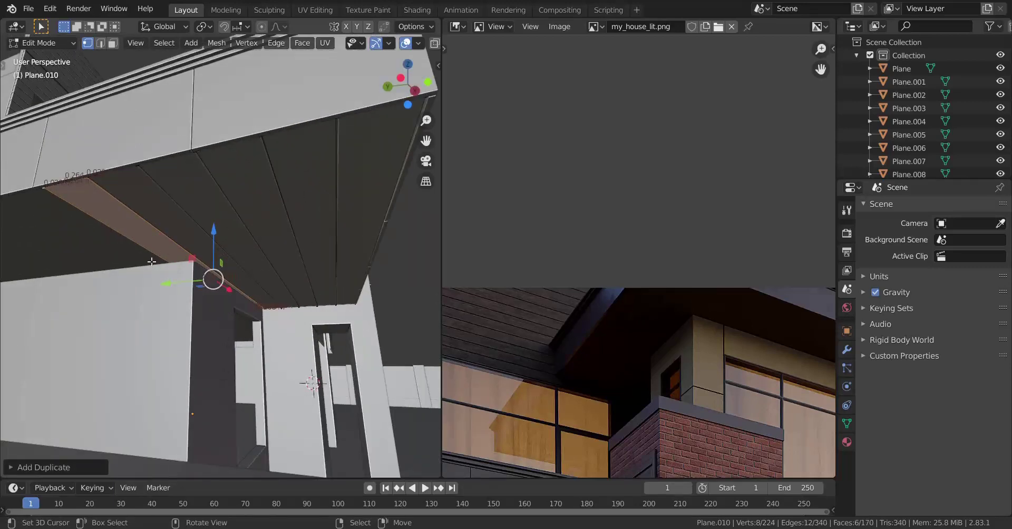
# Step: Duplicate the last plank's outer end face in place and rotate the copy perpendicular to the front fascia
pyautogui.moveTo(152, 262)
pyautogui.mouseDown(button='middle')
pyautogui.moveTo(150, 195)
pyautogui.moveTo(140, 233)
pyautogui.mouseUp(button='middle')
pyautogui.hotkey('shift', 'z')
pyautogui.click(131, 136)
pyautogui.hotkey('shift', 'z')
pyautogui.moveTo(167, 189); pyautogui.dragTo(157, 165, button='middle')
pyautogui.hotkey('shift', 'd')
pyautogui.press('r')
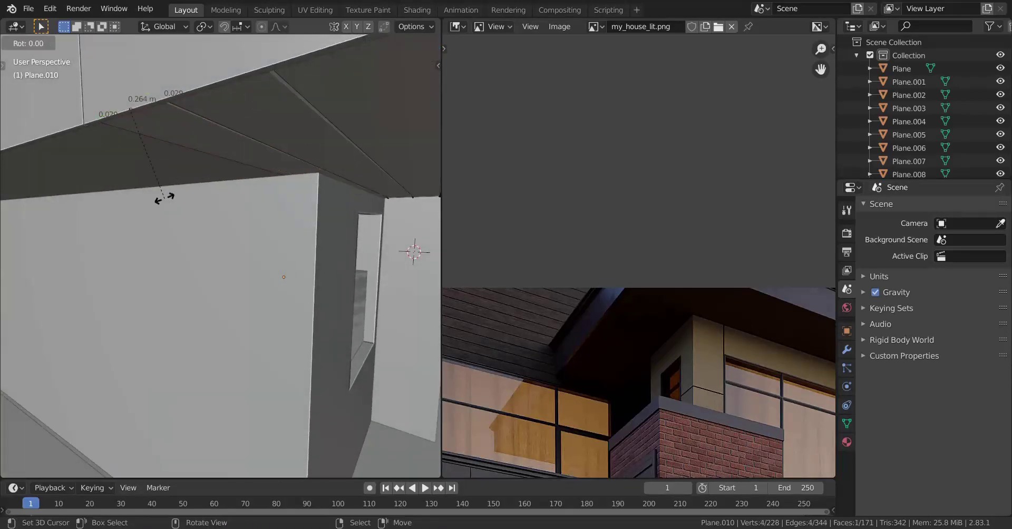
pyautogui.press('Return')
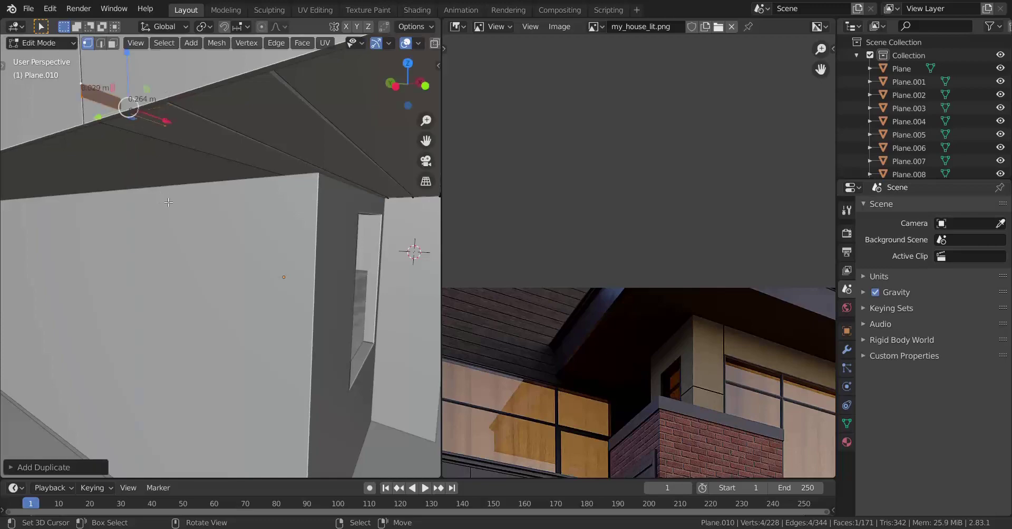
# Step: Move the rotated end face about 0.14 m along global Y and about 0.05 m along global X, against the last plank and fascia
pyautogui.moveTo(133, 253); pyautogui.dragTo(220, 205, button='middle')
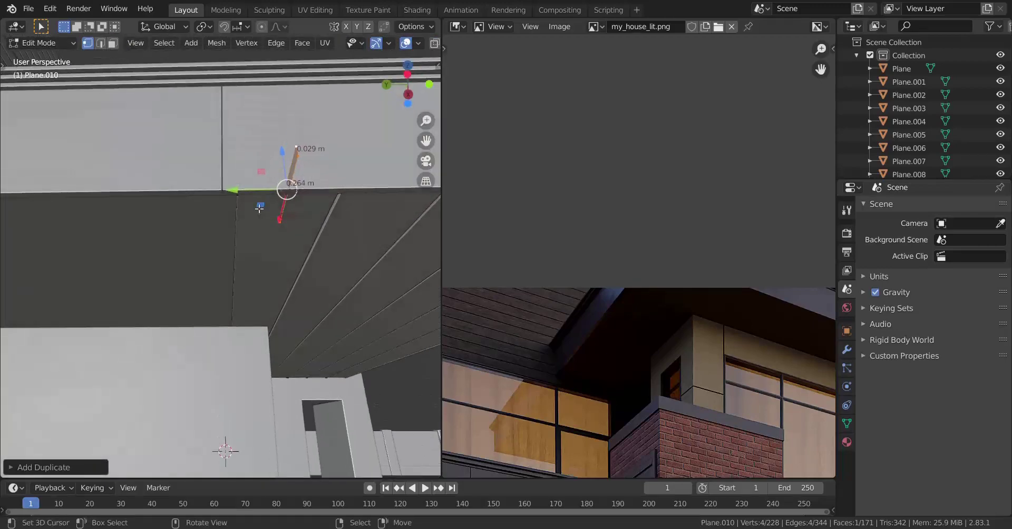
pyautogui.press('g')
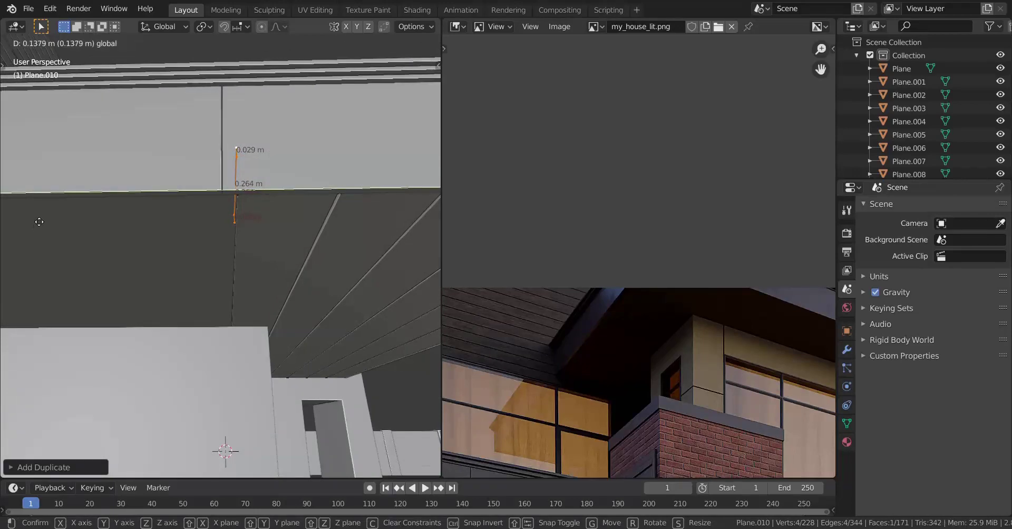
pyautogui.click(39, 222)
pyautogui.moveTo(234, 217); pyautogui.dragTo(139, 213, button='middle')
pyautogui.press('g')
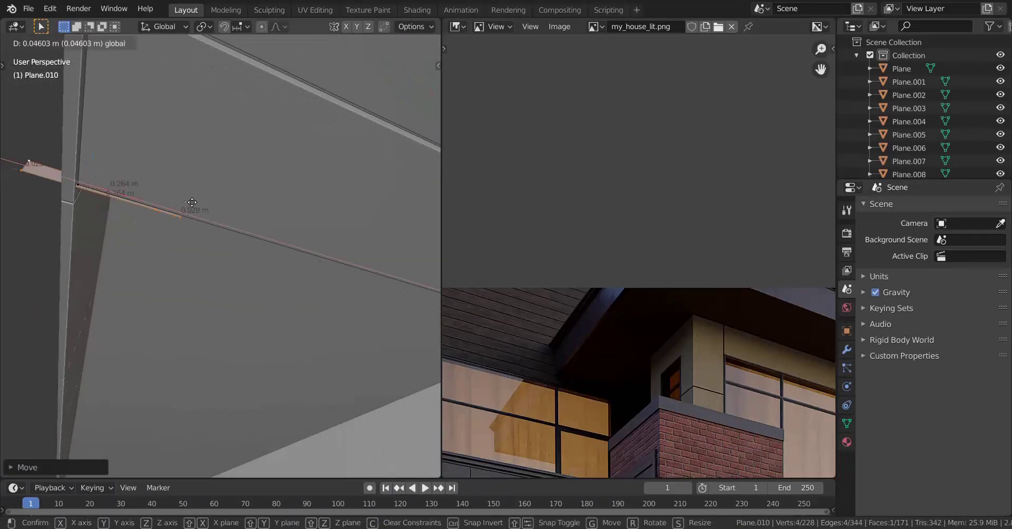
pyautogui.click(203, 182)
# Step: Extrude the face along global Y beneath the long side overhang, almost to its far end
pyautogui.moveTo(203, 181); pyautogui.dragTo(284, 343, button='middle')
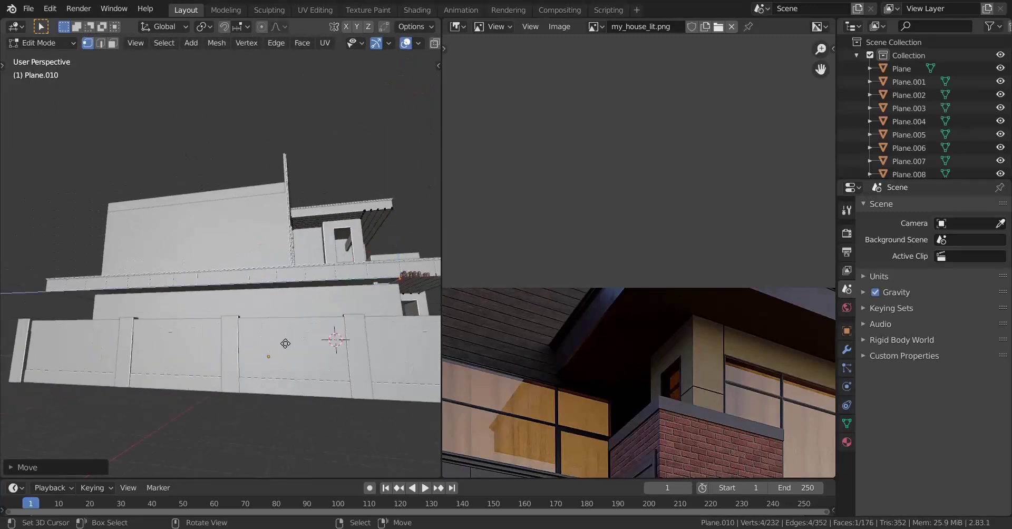
pyautogui.press('g')
pyautogui.press('y')
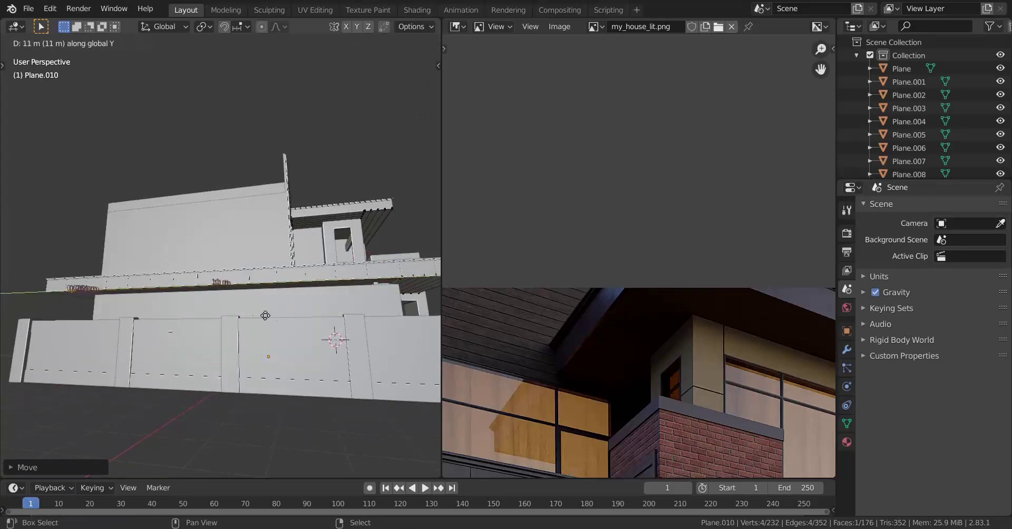
pyautogui.click(170, 313)
pyautogui.press('KP_Decimal')
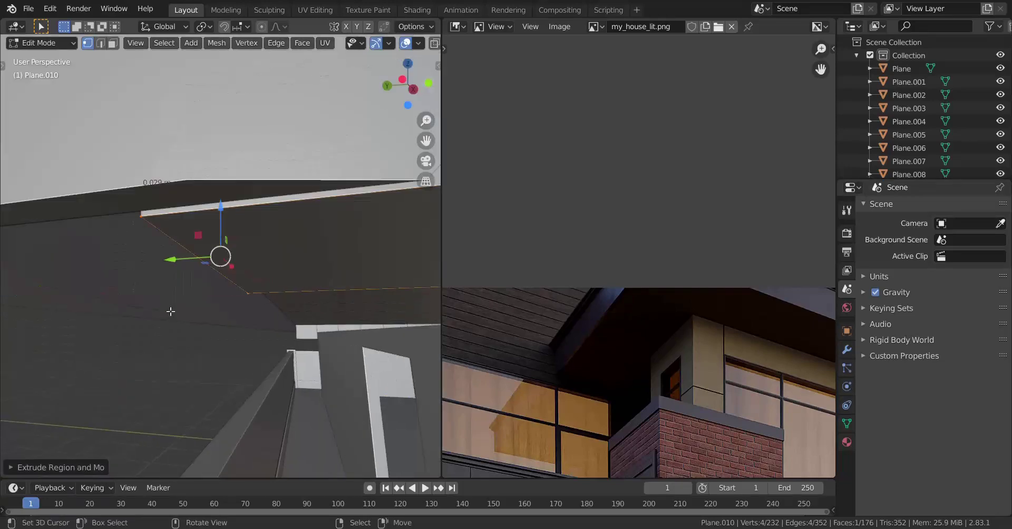
# Step: Move the extruded plank's far end face about 0.38 m along global Y to reach the end fascia, making it about 11.9 m long
pyautogui.scroll(-3, 172, 311)
pyautogui.moveTo(172, 309); pyautogui.dragTo(299, 268, button='middle')
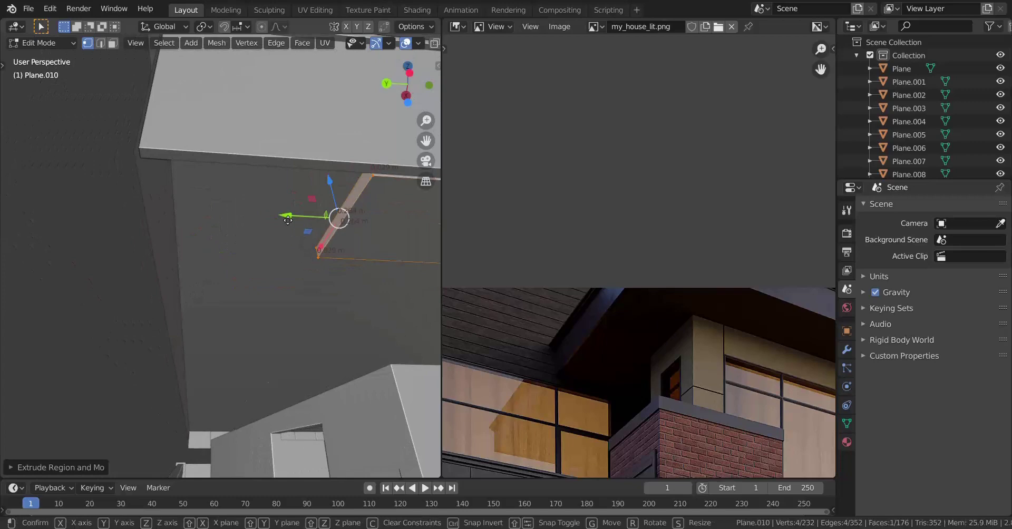
pyautogui.press('e')
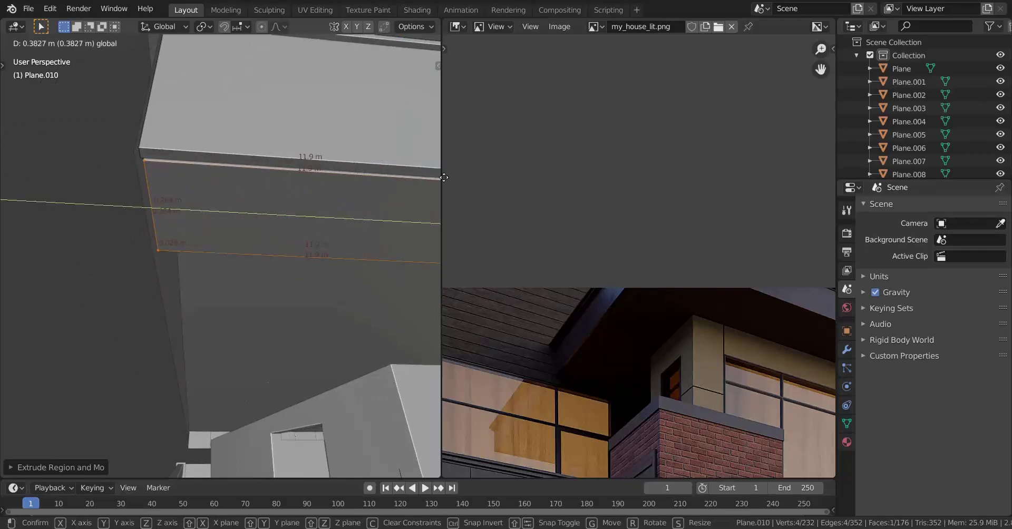
pyautogui.click(436, 175)
pyautogui.scroll(-6, 302, 248)
pyautogui.moveTo(302, 249); pyautogui.dragTo(421, 295, button='middle')
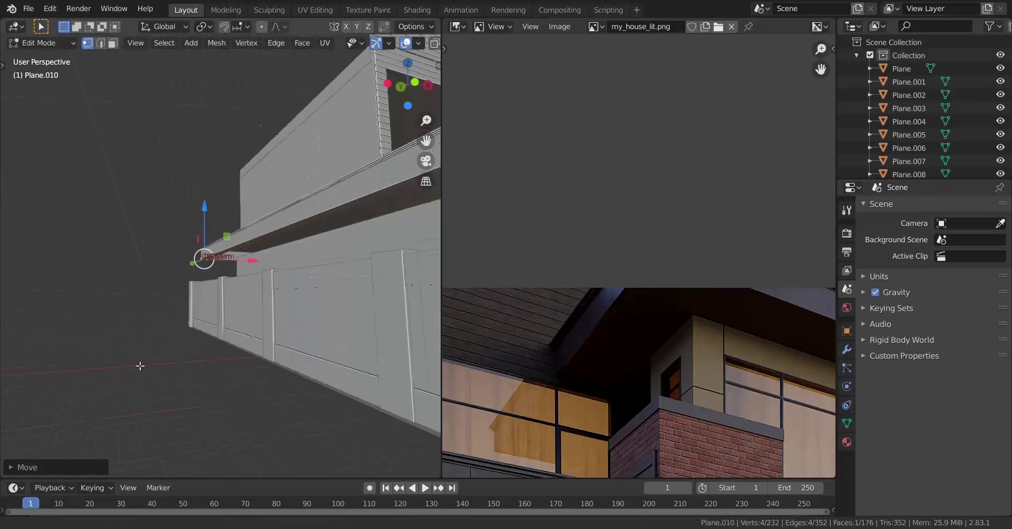
# Step: Select the whole long plank, duplicate it about 0.27 m along global X and repeat the duplication three times
pyautogui.moveTo(140, 365); pyautogui.dragTo(302, 338, button='middle')
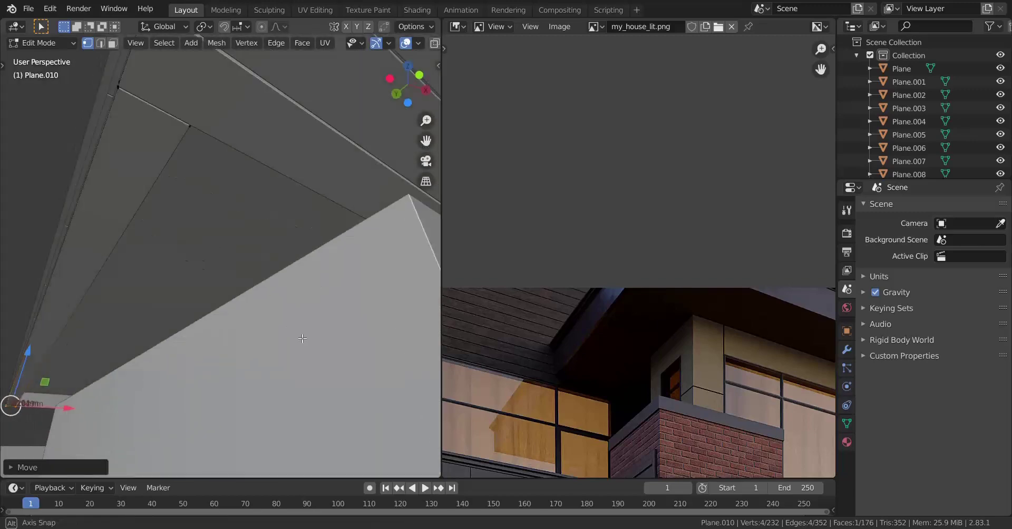
pyautogui.hotkey('ctrl', 'l')
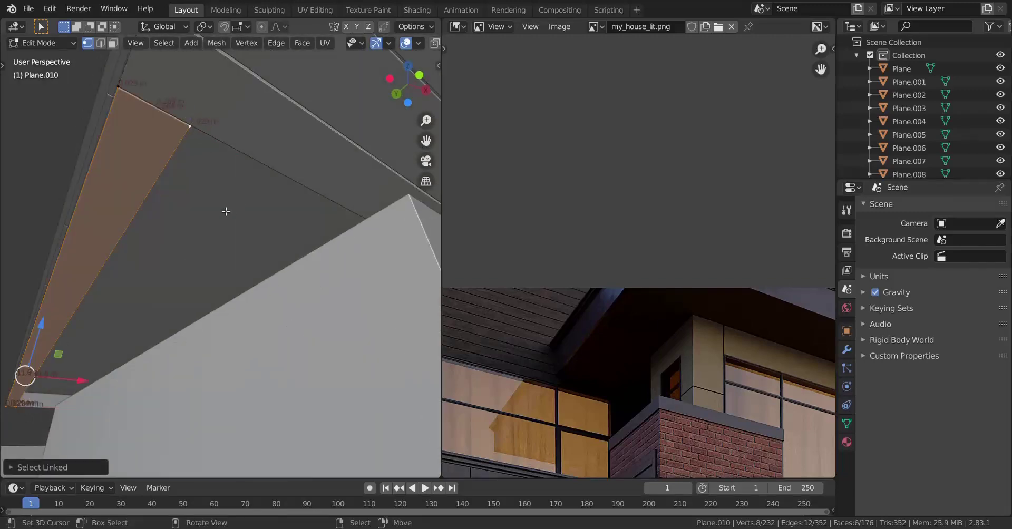
pyautogui.moveTo(226, 212); pyautogui.dragTo(211, 213, button='middle')
pyautogui.hotkey('shift', 'd')
pyautogui.press('x')
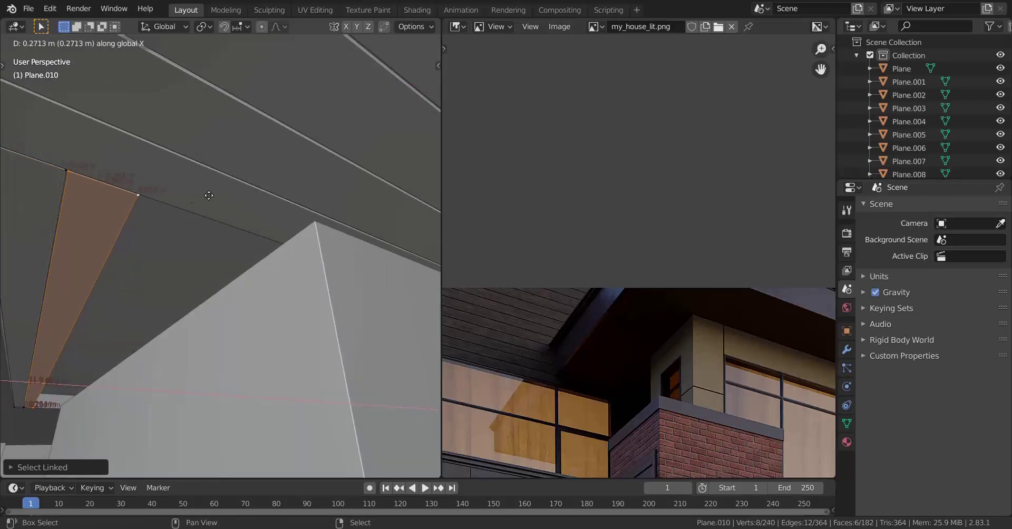
pyautogui.click(209, 194)
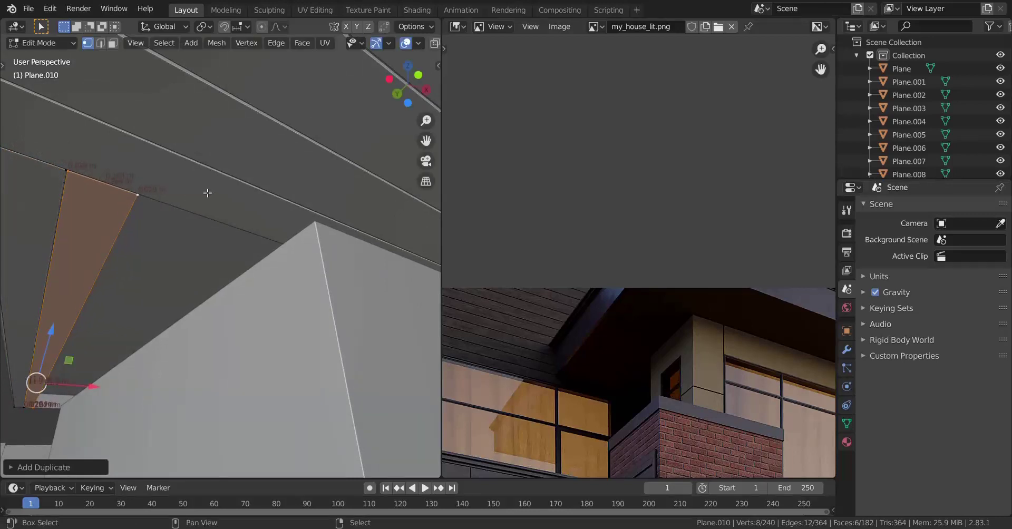
pyautogui.hotkey('shift', 'r')
pyautogui.hotkey('shift', 'r')
pyautogui.hotkey('shift', 'r')
# Step: Leave mesh editing, deselect everything and examine the planks under the lower overhang from the side to the pillar
pyautogui.moveTo(207, 193); pyautogui.dragTo(235, 286, button='middle')
pyautogui.press('Tab')
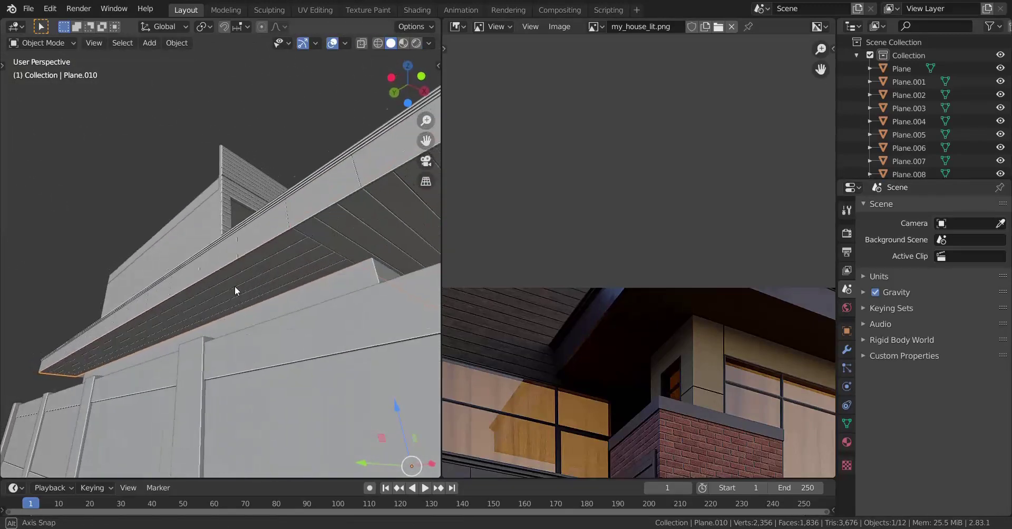
pyautogui.scroll(-4, 253, 289)
pyautogui.press('a')
pyautogui.hotkey('alt', 'a')
pyautogui.moveTo(185, 322); pyautogui.dragTo(275, 271, button='middle')
pyautogui.scroll(4, 262, 302)
pyautogui.scroll(4, 227, 308)
pyautogui.scroll(-5, 224, 311)
pyautogui.scroll(4, 223, 311)
pyautogui.scroll(-4, 246, 321)
pyautogui.scroll(4, 283, 290)
pyautogui.scroll(4, 295, 279)
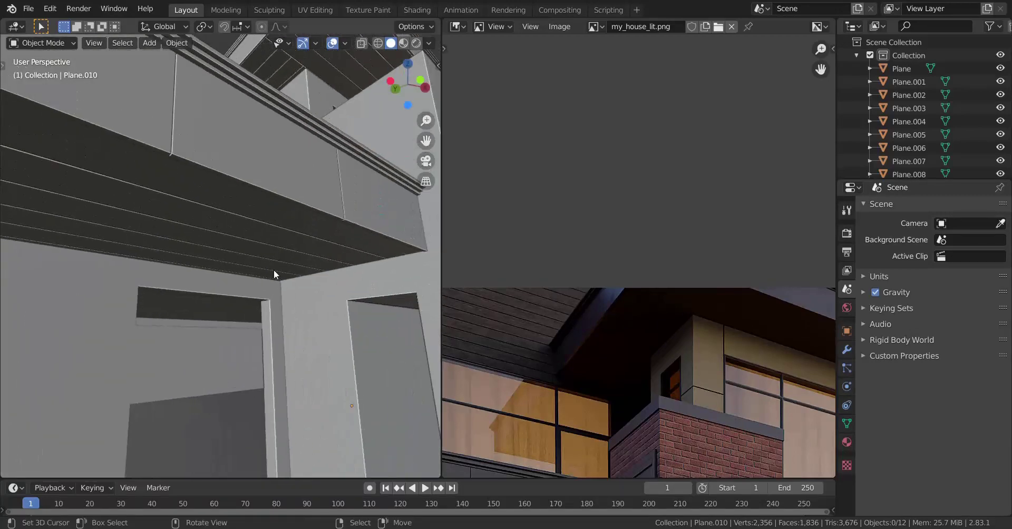
# Step: Select the whole plank nearest the fascia and duplicate it about 11.1 m along global X to the other lower overhang
pyautogui.press('Tab')
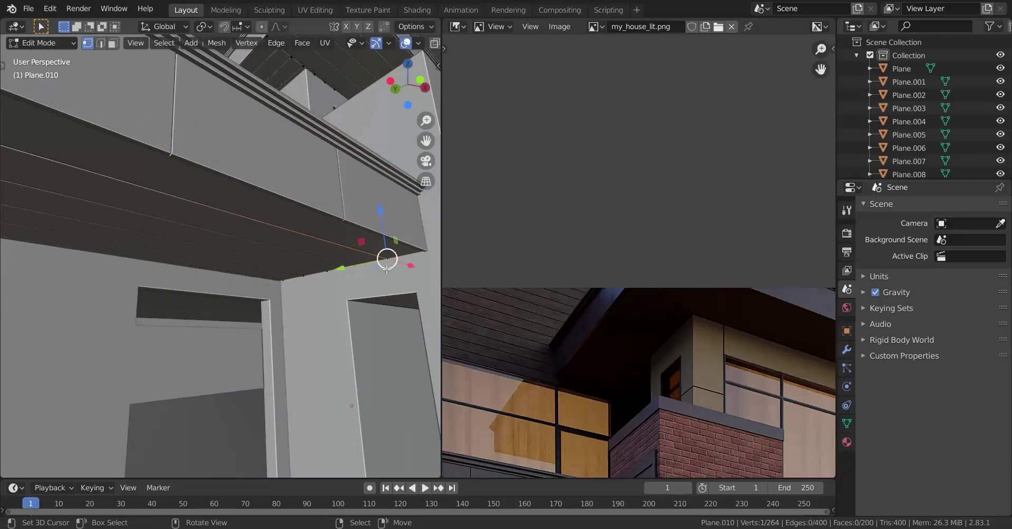
pyautogui.press('a')
pyautogui.press('a')
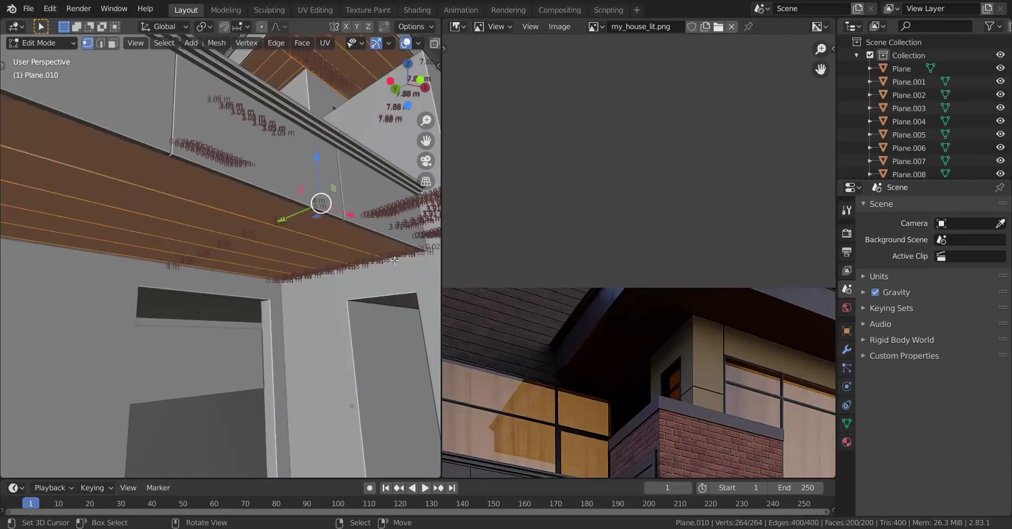
pyautogui.press('l')
pyautogui.scroll(-6, 274, 280)
pyautogui.moveTo(269, 284); pyautogui.dragTo(141, 290, button='middle')
pyautogui.hotkey('shift', 'd')
pyautogui.press('x')
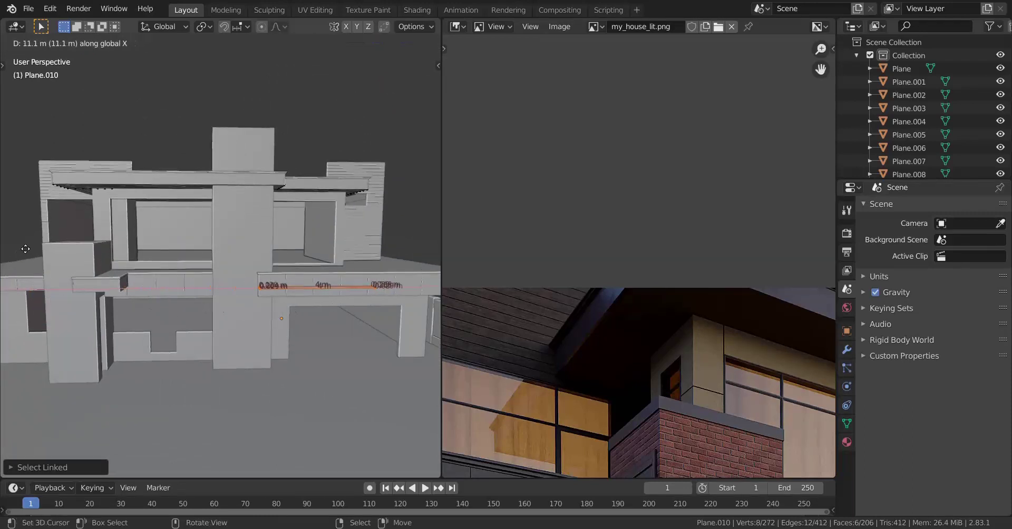
pyautogui.click(430, 221)
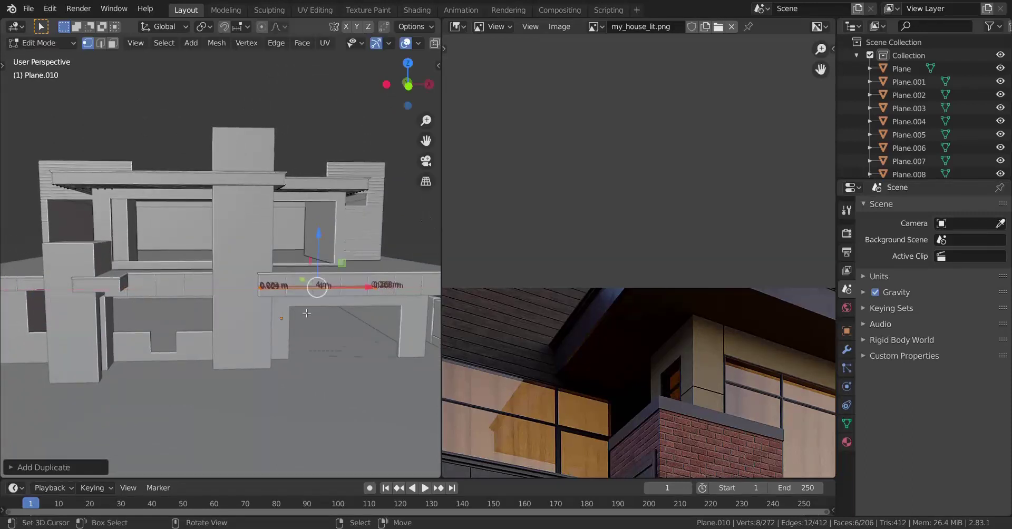
# Step: Shift the duplicated plank sideways under the neighbouring overhang and lower it along global Z towards the fascia's underside
pyautogui.press('KP_Decimal')
pyautogui.moveTo(306, 313); pyautogui.dragTo(138, 316, button='middle')
pyautogui.moveTo(273, 258); pyautogui.dragTo(348, 245)
pyautogui.moveTo(311, 263)
pyautogui.mouseDown(button='middle')
pyautogui.moveTo(294, 266)
pyautogui.moveTo(302, 259)
pyautogui.mouseUp(button='middle')
pyautogui.press('g')
pyautogui.press('z')
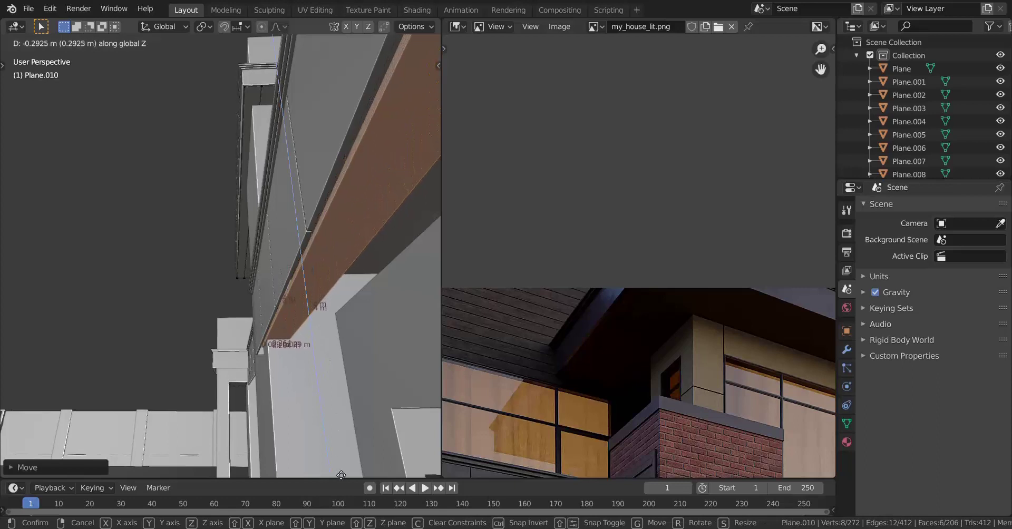
pyautogui.click(327, 404)
# Step: Align the plank with the fascia by moving it about -0.06 m along global Y and fine-tuning its height along global Z
pyautogui.moveTo(328, 404); pyautogui.dragTo(269, 298, button='middle')
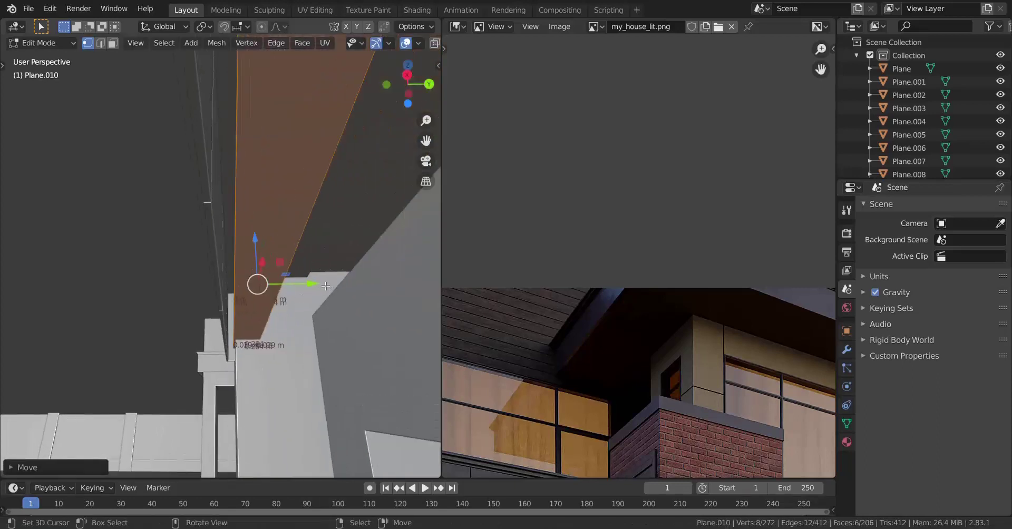
pyautogui.press('g')
pyautogui.press('y')
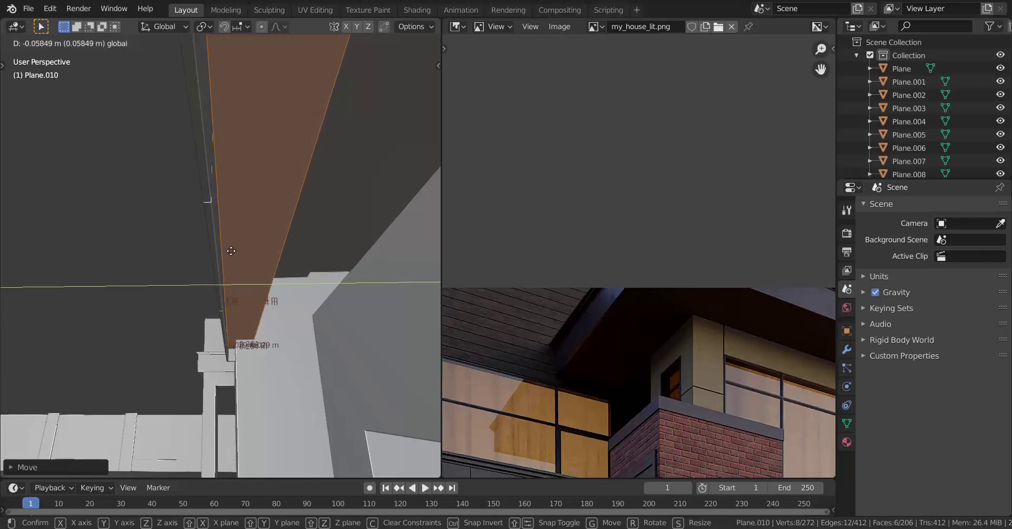
pyautogui.click(230, 248)
pyautogui.moveTo(230, 249); pyautogui.dragTo(259, 318, button='middle')
pyautogui.press('g')
pyautogui.press('z')
pyautogui.click(261, 316)
pyautogui.press('g')
pyautogui.press('z')
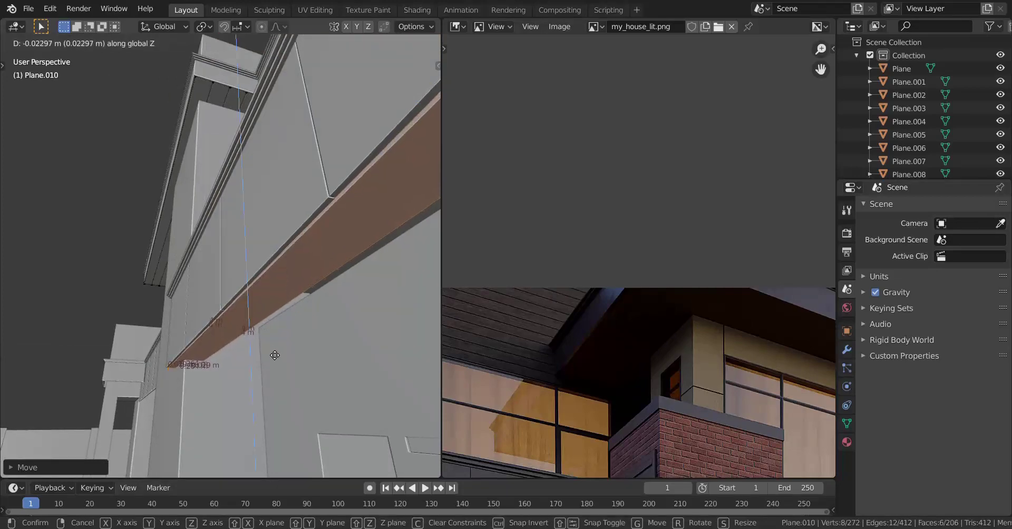
pyautogui.click(274, 347)
# Step: Select the plank's end face at the fascia corner in wireframe display and move it about 0.03 m along global X
pyautogui.moveTo(274, 346)
pyautogui.mouseDown(button='middle')
pyautogui.moveTo(353, 360)
pyautogui.moveTo(153, 360)
pyautogui.moveTo(181, 358)
pyautogui.moveTo(108, 350)
pyautogui.moveTo(95, 327)
pyautogui.moveTo(156, 354)
pyautogui.moveTo(263, 345)
pyautogui.moveTo(140, 301)
pyautogui.mouseUp(button='middle')
pyautogui.scroll(4, 263, 345)
pyautogui.press('z')
pyautogui.click(138, 344)
pyautogui.moveTo(81, 237); pyautogui.dragTo(164, 374)
pyautogui.press('z')
pyautogui.click(232, 325)
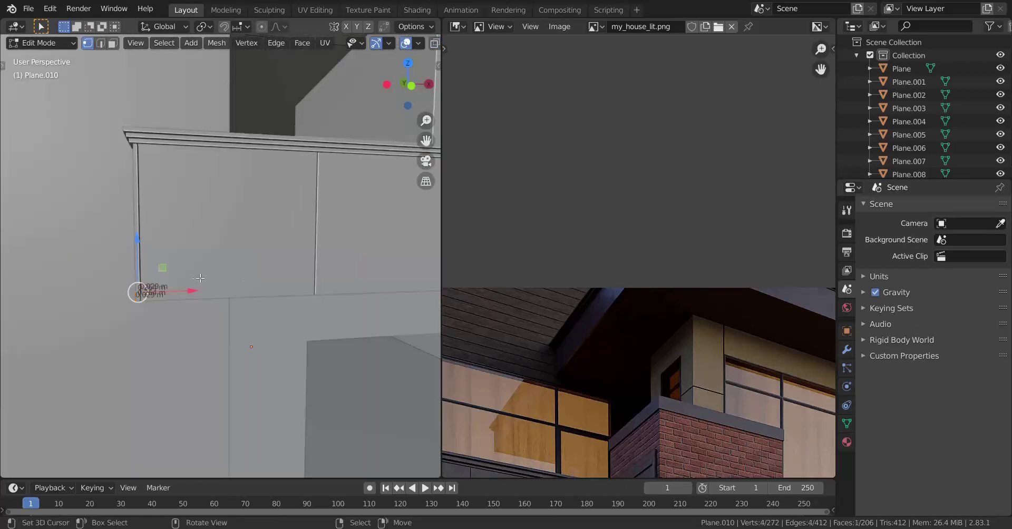
pyautogui.press('g')
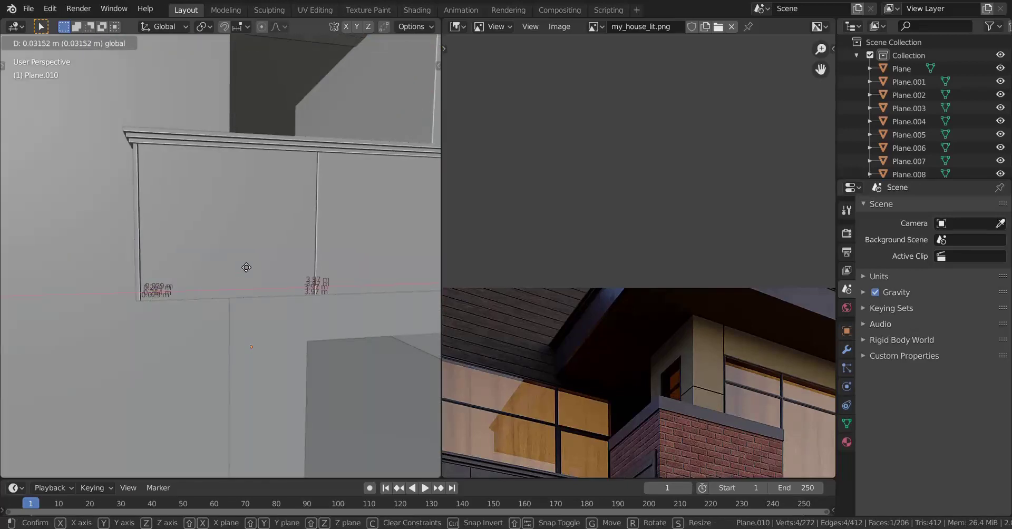
pyautogui.click(242, 262)
# Step: Select the plank's opposite end face in wireframe display and stretch it along global X towards the far roof corner
pyautogui.moveTo(243, 262); pyautogui.dragTo(224, 366, button='middle')
pyautogui.keyDown('shift'); pyautogui.moveTo(320, 319); pyautogui.dragTo(237, 328, button='middle'); pyautogui.keyUp('shift')
pyautogui.press('z')
pyautogui.click(187, 316)
pyautogui.press('b')
pyautogui.moveTo(181, 240); pyautogui.dragTo(280, 416)
pyautogui.press('z')
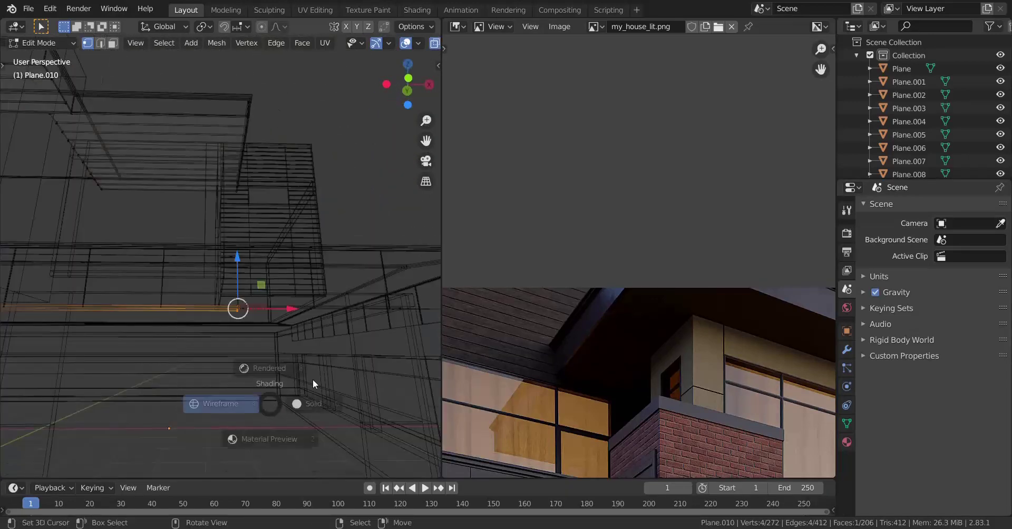
pyautogui.click(312, 388)
pyautogui.keyDown('shift'); pyautogui.moveTo(301, 337); pyautogui.dragTo(166, 261, button='middle'); pyautogui.keyUp('shift')
pyautogui.press('g')
pyautogui.press('x')
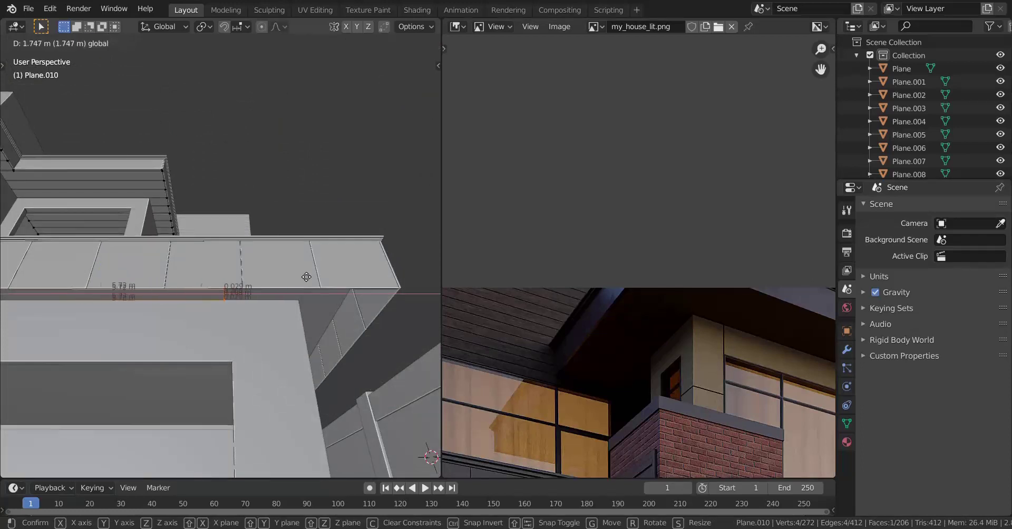
pyautogui.click(421, 208)
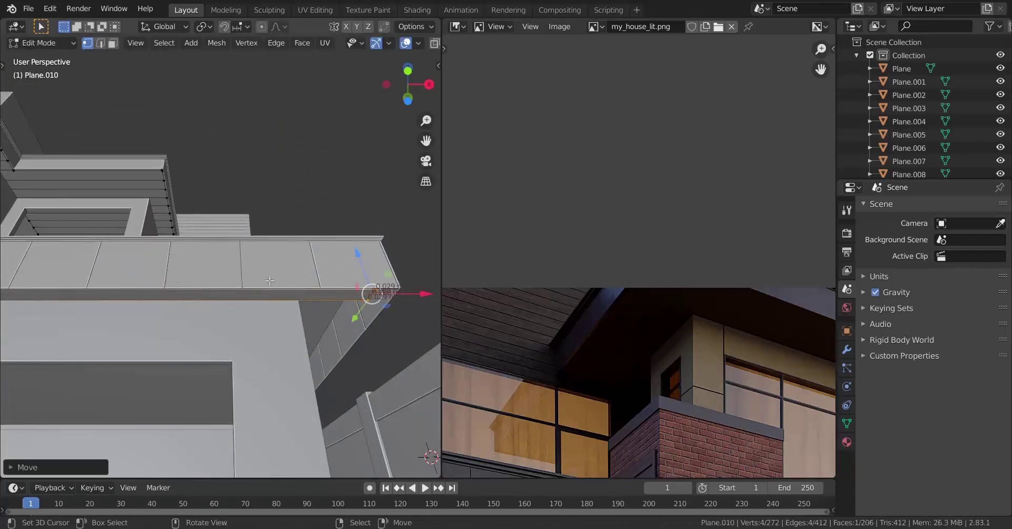
# Step: Extend the end face about 0.27 m along global X to the side fascia and pull it back about 0.01 m
pyautogui.press('KP_Decimal')
pyautogui.scroll(-8, 269, 281)
pyautogui.keyDown('shift'); pyautogui.moveTo(281, 316); pyautogui.dragTo(246, 318, button='middle'); pyautogui.keyUp('shift')
pyautogui.moveTo(247, 319); pyautogui.dragTo(246, 303, button='middle')
pyautogui.scroll(2, 244, 295)
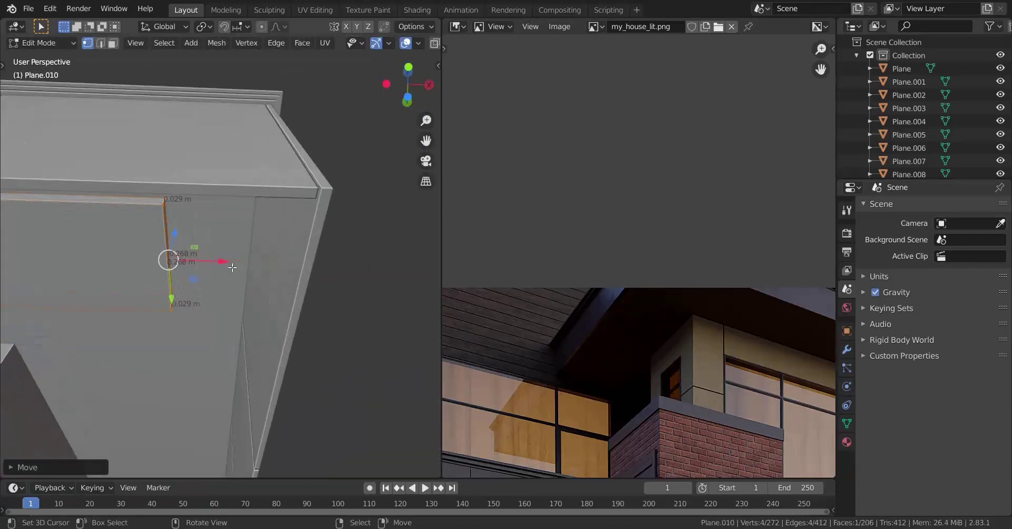
pyautogui.press('g')
pyautogui.press('x')
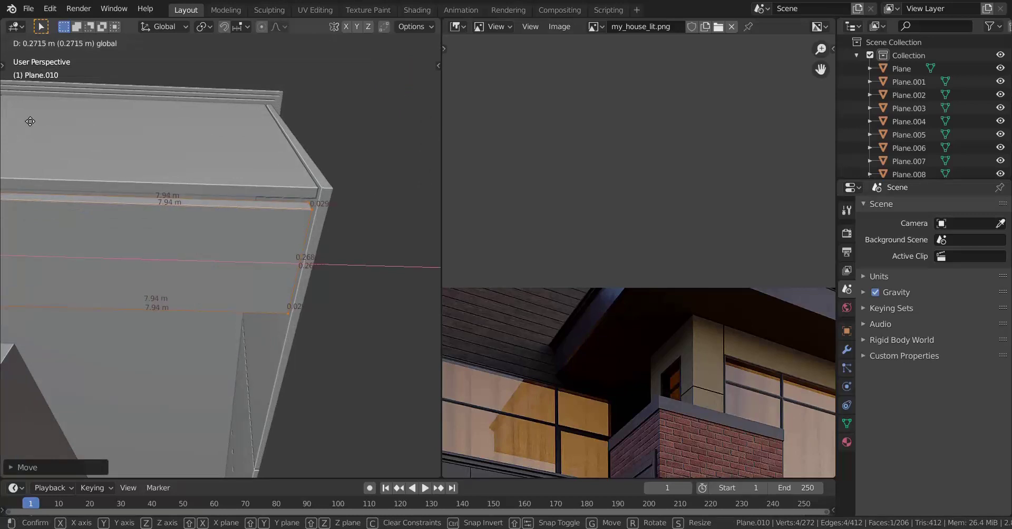
pyautogui.click(42, 115)
pyautogui.moveTo(273, 269); pyautogui.dragTo(217, 253, button='middle')
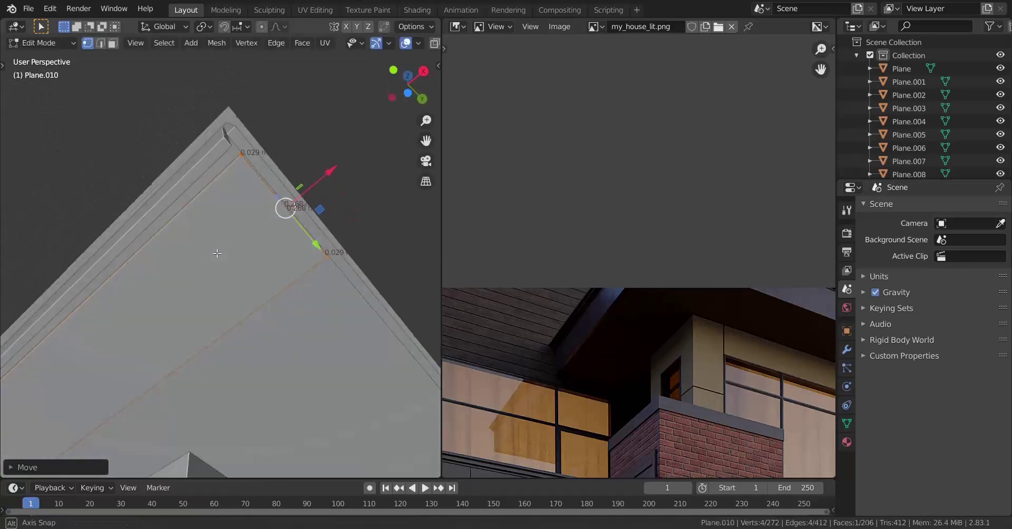
pyautogui.press('g')
pyautogui.press('x')
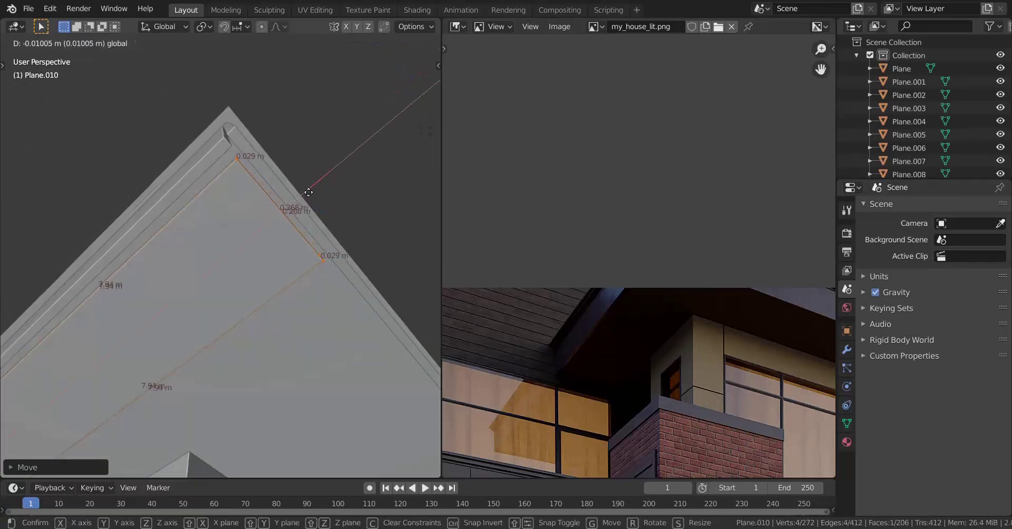
pyautogui.click(308, 193)
# Step: Duplicate the whole plank along global Y directly beside itself and repeat the duplication twice to fill the front overhang
pyautogui.moveTo(309, 193); pyautogui.dragTo(212, 306, button='middle')
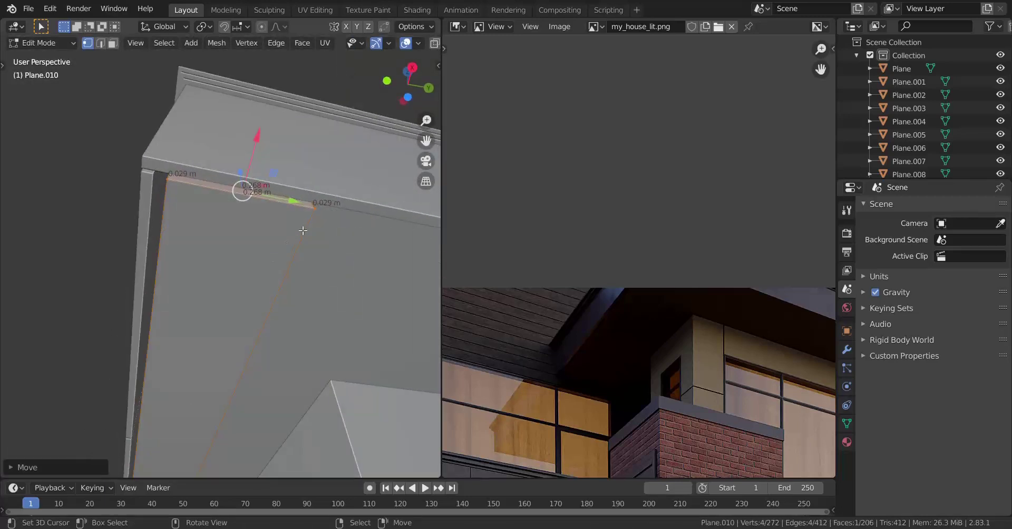
pyautogui.hotkey('ctrl', 'l')
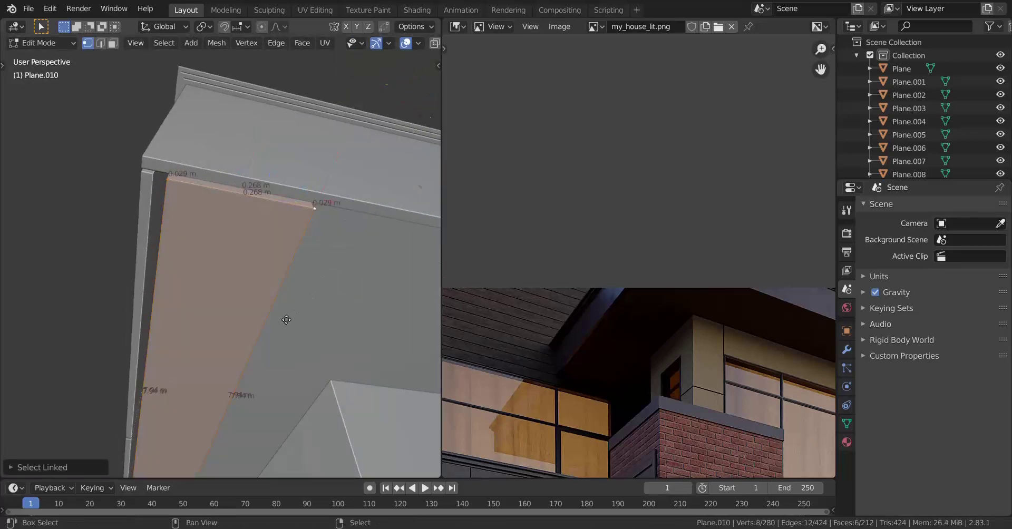
pyautogui.press('g')
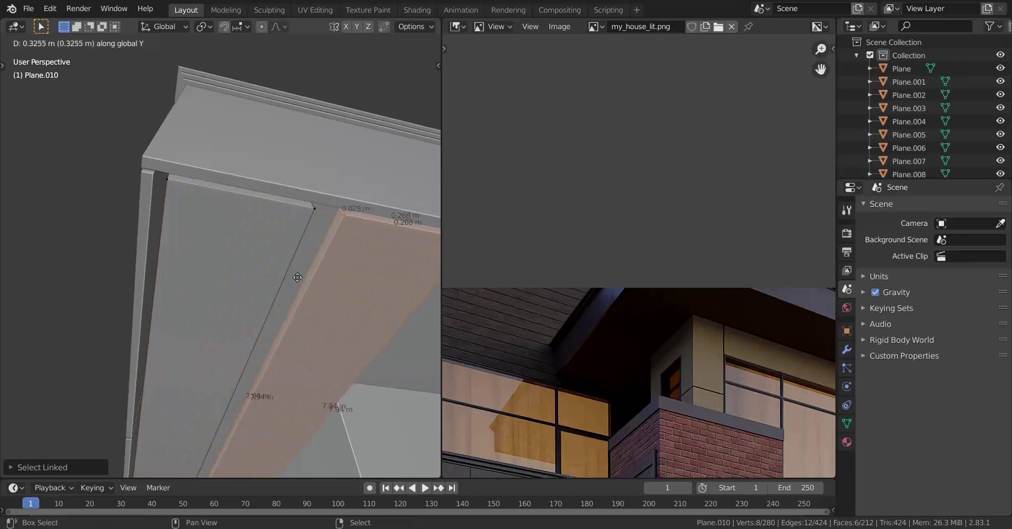
pyautogui.click(269, 244)
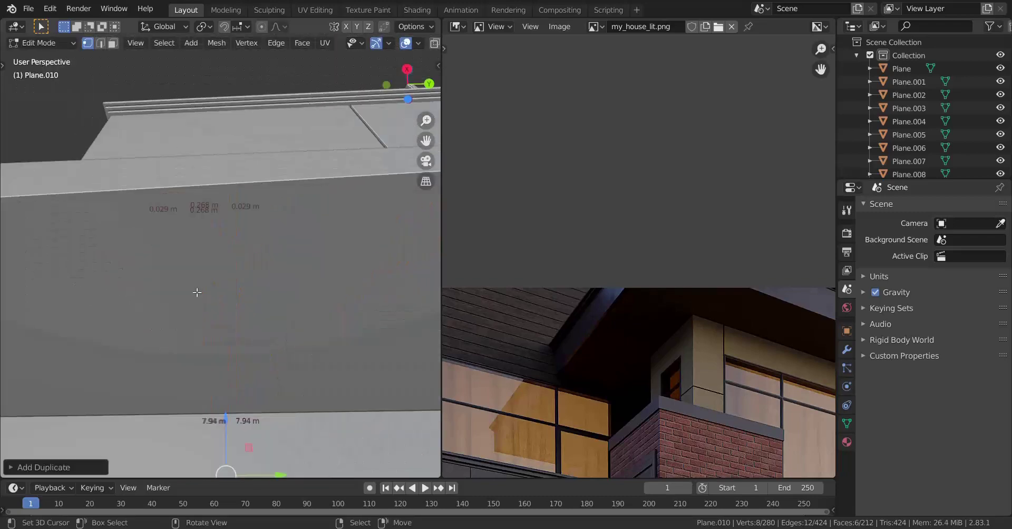
pyautogui.hotkey('shift', 'r')
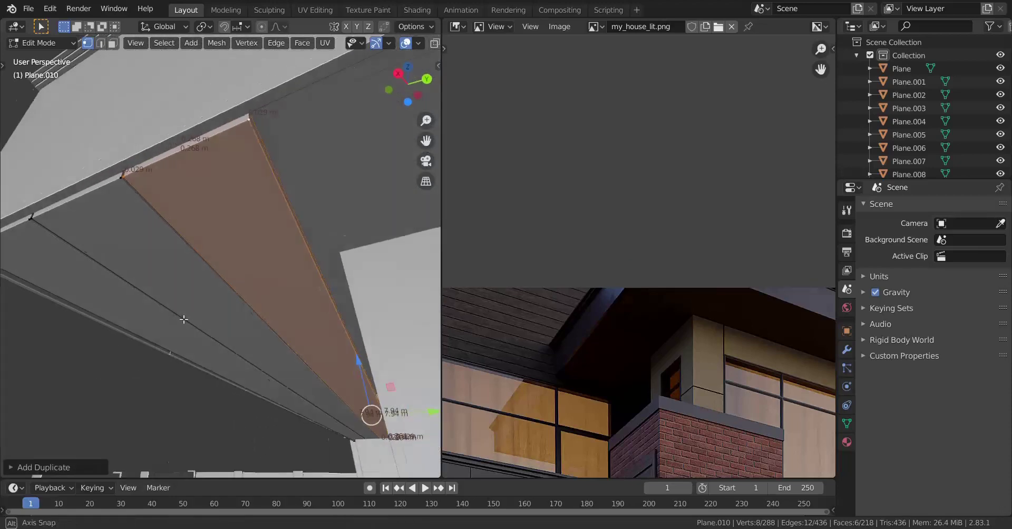
pyautogui.press('Tab')
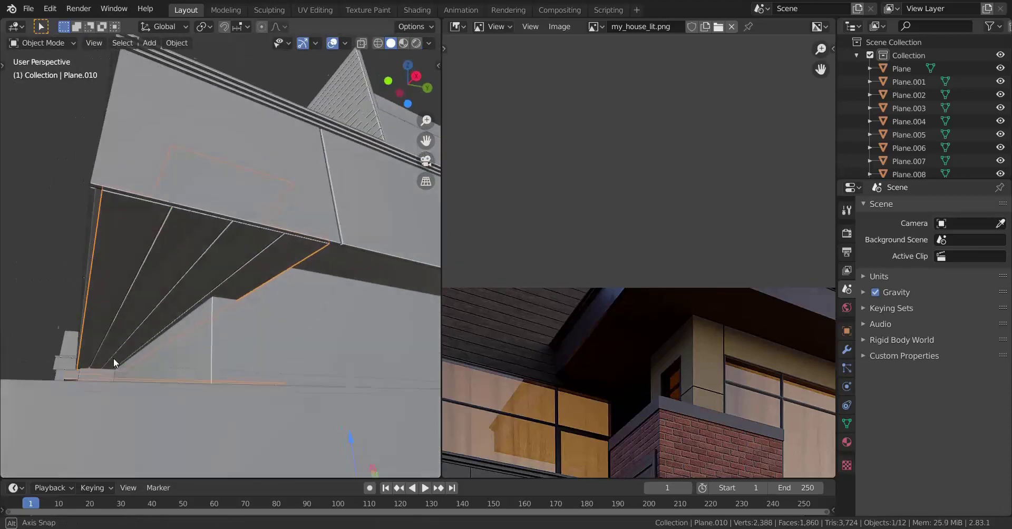
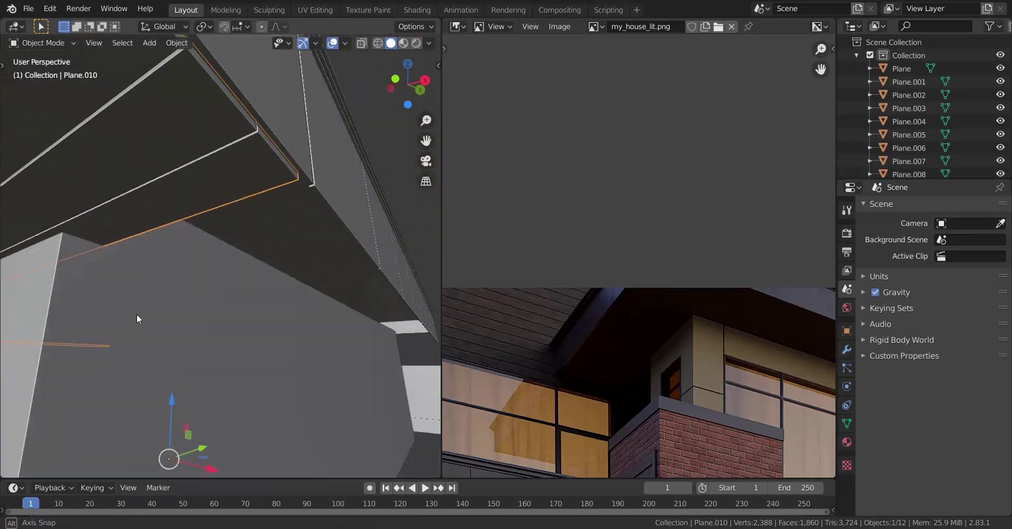
# Step: Duplicate the end face of the innermost plank and rotate the copy 90° about global Z, with Active Element as the pivot point
pyautogui.press('Tab')
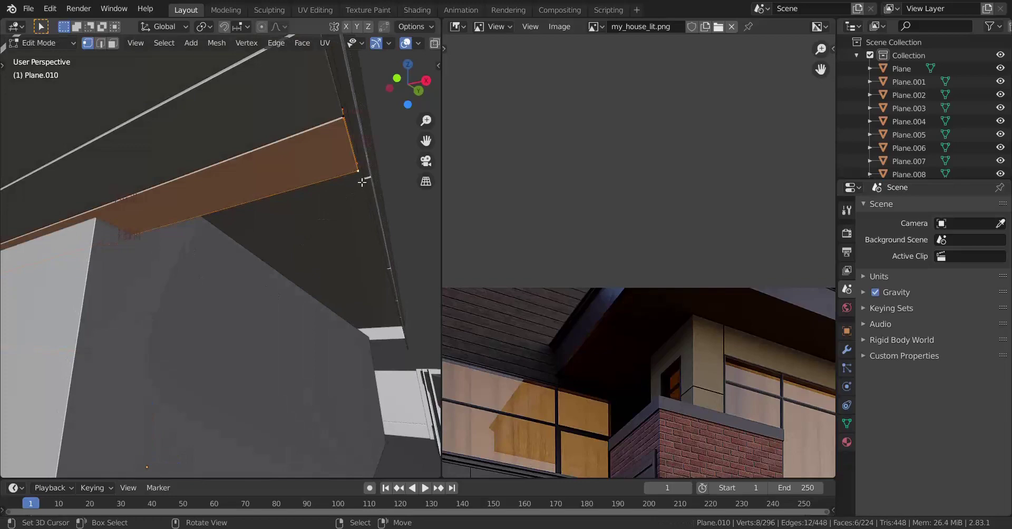
pyautogui.keyDown('alt'); pyautogui.click(351, 149); pyautogui.keyUp('alt')
pyautogui.moveTo(342, 150); pyautogui.dragTo(298, 189, button='middle')
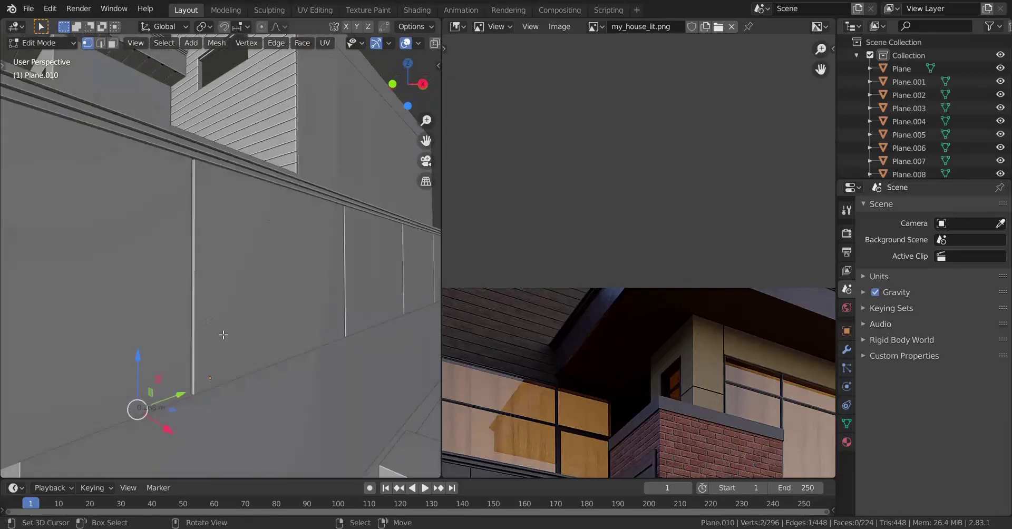
pyautogui.hotkey('shift', 'z')
pyautogui.keyDown('alt'); pyautogui.keyDown('shift'); pyautogui.rightClick(125, 406); pyautogui.keyUp('shift'); pyautogui.keyUp('alt')
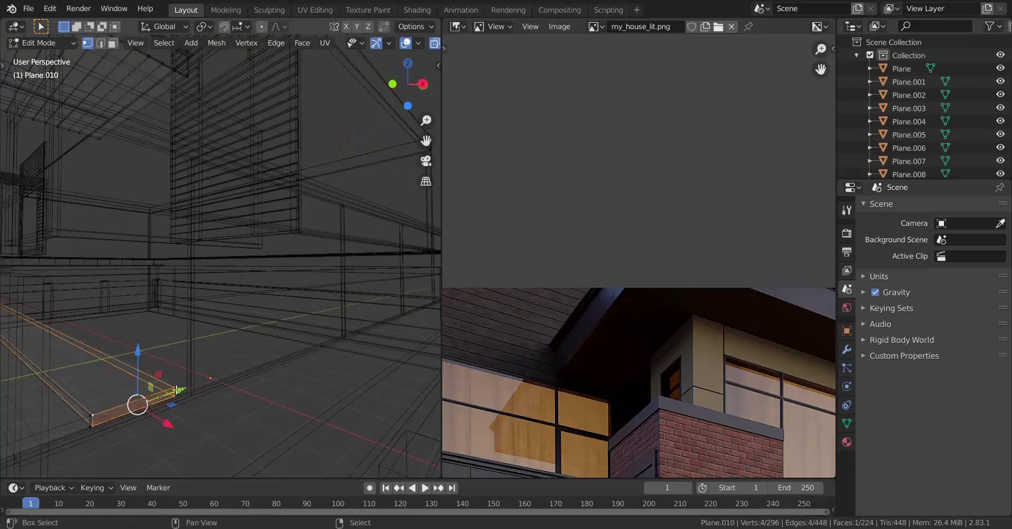
pyautogui.keyDown('shift'); pyautogui.moveTo(179, 390); pyautogui.dragTo(190, 369, button='middle'); pyautogui.keyUp('shift')
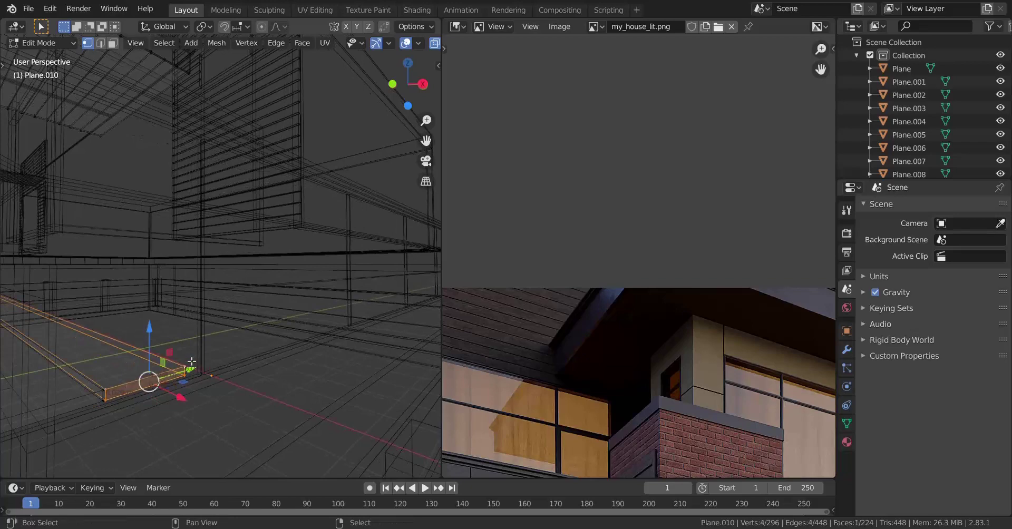
pyautogui.press('.')
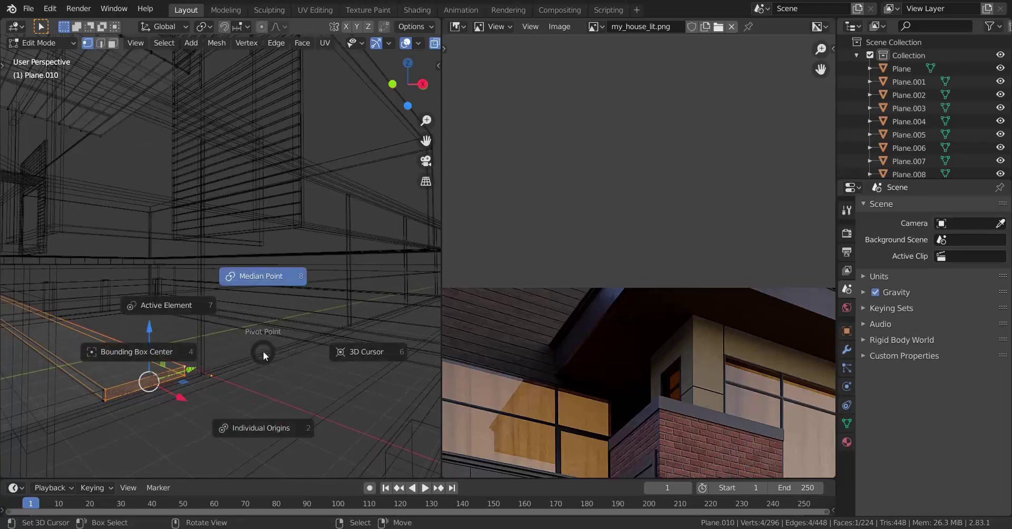
pyautogui.click(223, 313)
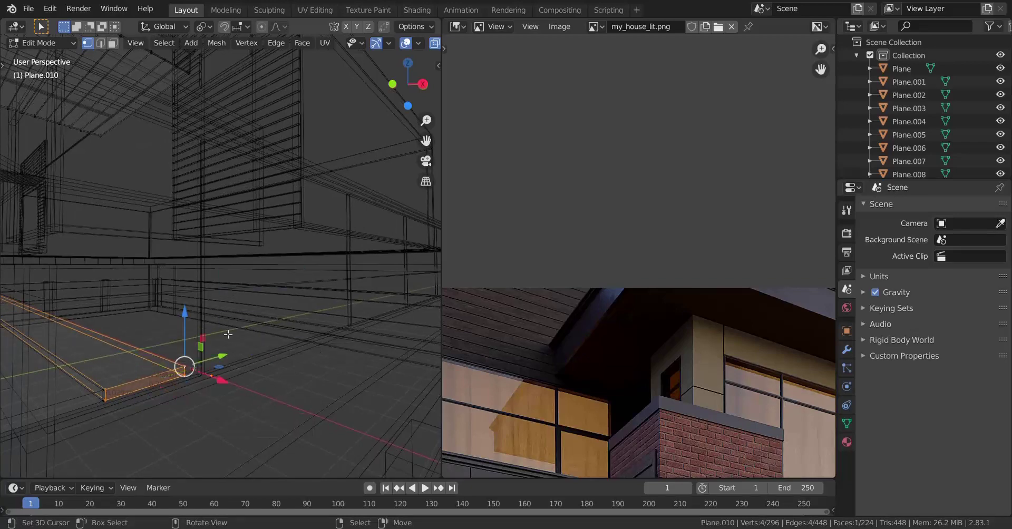
pyautogui.hotkey('shift', 'd')
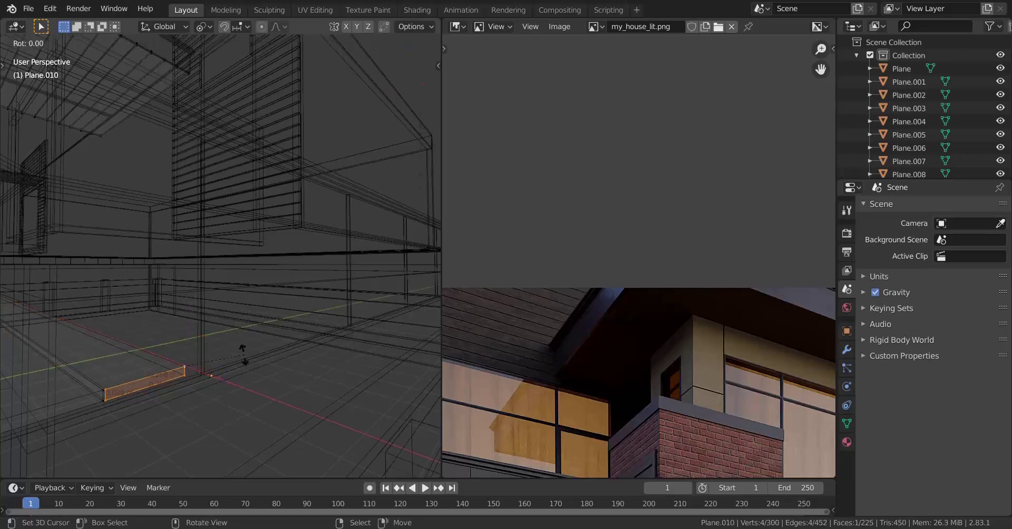
pyautogui.write('90')
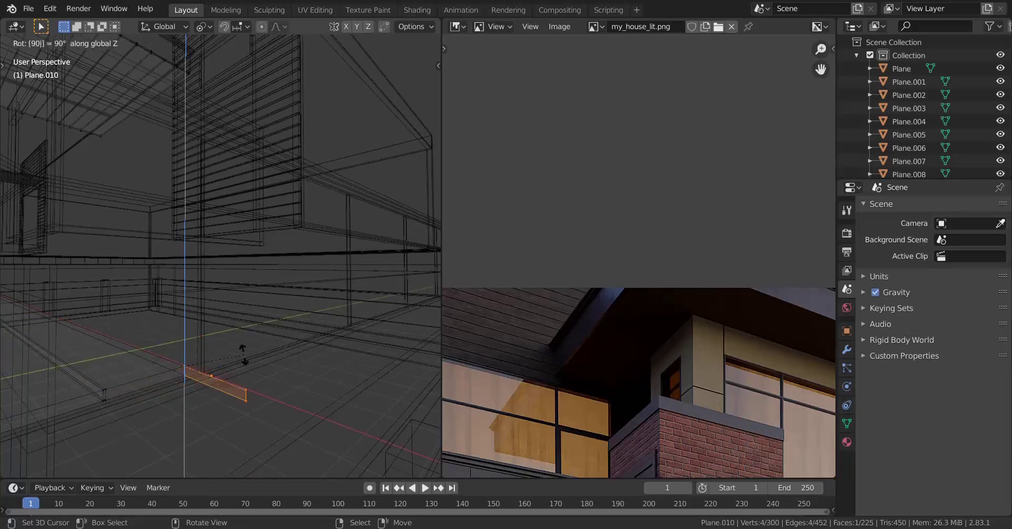
pyautogui.press('Return')
pyautogui.hotkey('shift', 'z')
# Step: Move the rotated end face about 0.006 m along global Y off the existing plank and fine-tune its position
pyautogui.moveTo(287, 381); pyautogui.dragTo(289, 369, button='middle')
pyautogui.press('KP_Decimal')
pyautogui.moveTo(261, 321); pyautogui.dragTo(256, 251, button='middle')
pyautogui.moveTo(277, 126); pyautogui.dragTo(283, 125)
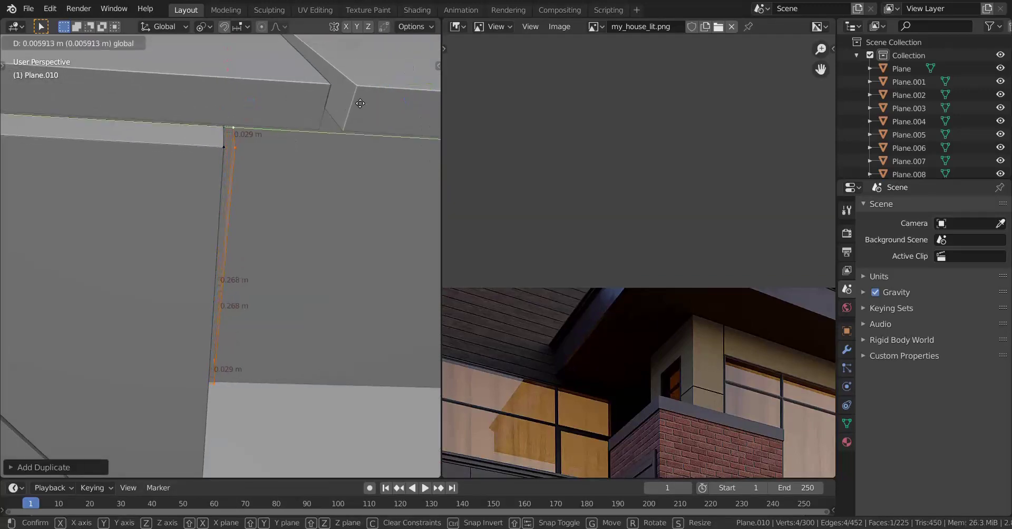
pyautogui.moveTo(373, 91); pyautogui.dragTo(375, 91)
# Step: Extrude the rotated face along global Y beneath the side overhang towards the far roof corner
pyautogui.scroll(-2, 158, 274)
pyautogui.keyDown('shift'); pyautogui.moveTo(72, 251); pyautogui.dragTo(117, 283, button='middle'); pyautogui.keyUp('shift')
pyautogui.scroll(-6, 201, 293)
pyautogui.moveTo(236, 294); pyautogui.dragTo(111, 339, button='middle')
pyautogui.scroll(-4, 147, 337)
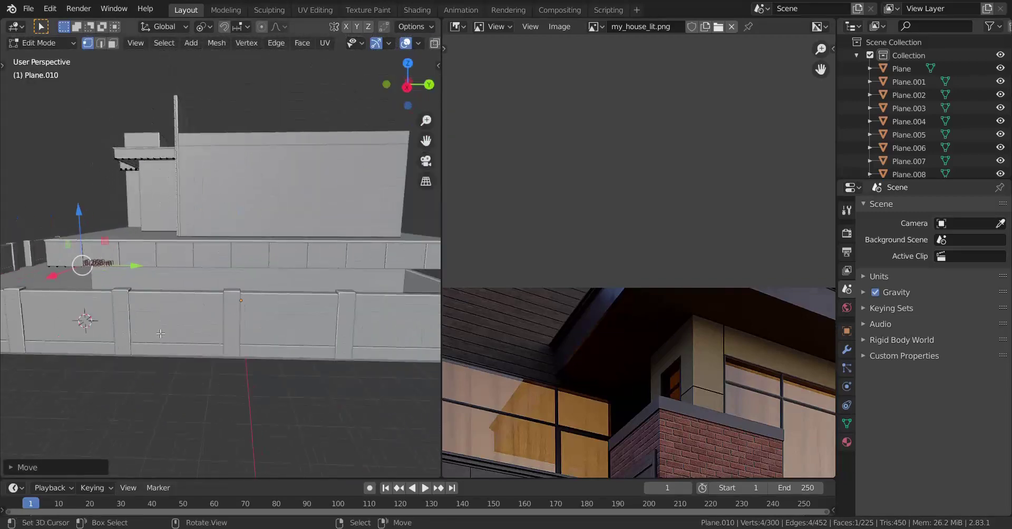
pyautogui.press('e')
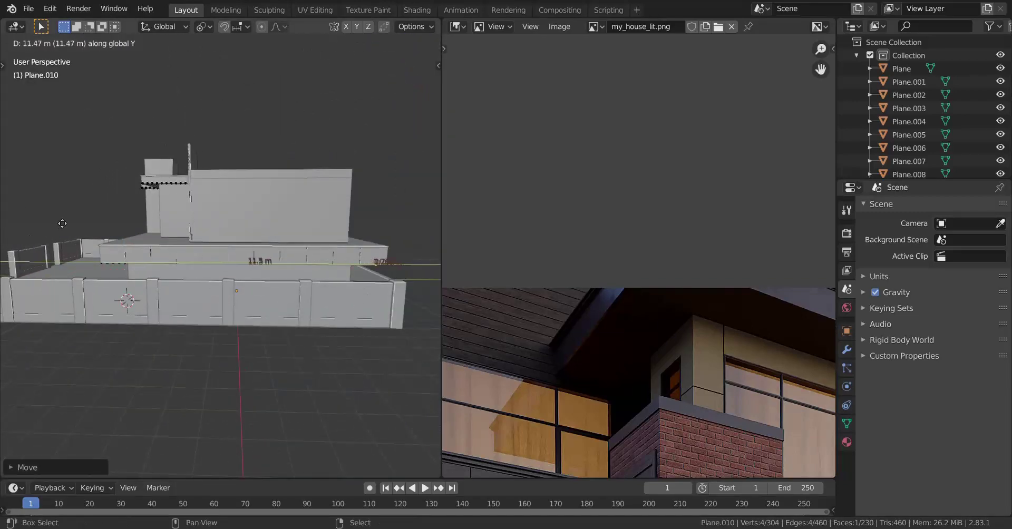
pyautogui.click(124, 195)
# Step: Extend the new plank's end face along global Y to the far fascia for a plank length of about 11.9 m
pyautogui.press('KP_Decimal')
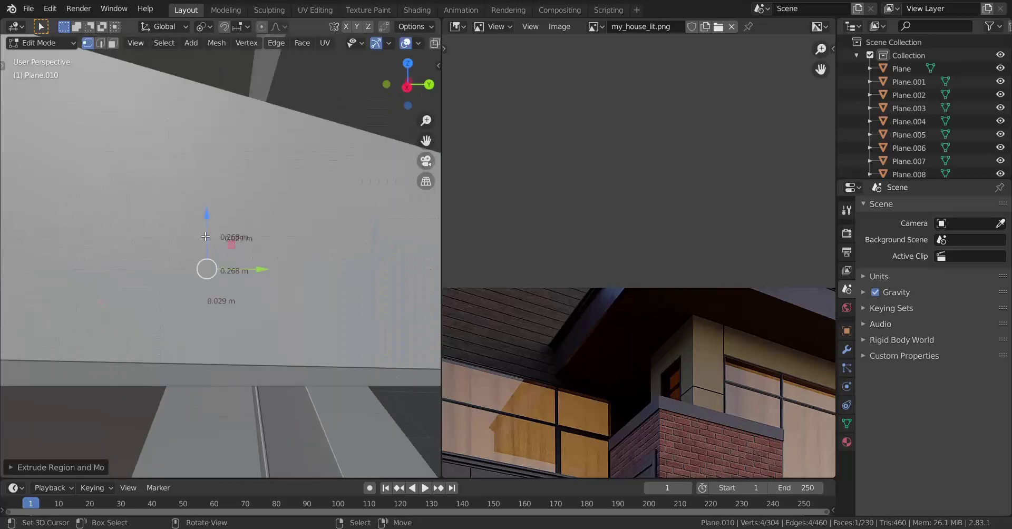
pyautogui.moveTo(205, 236); pyautogui.dragTo(202, 278, button='middle')
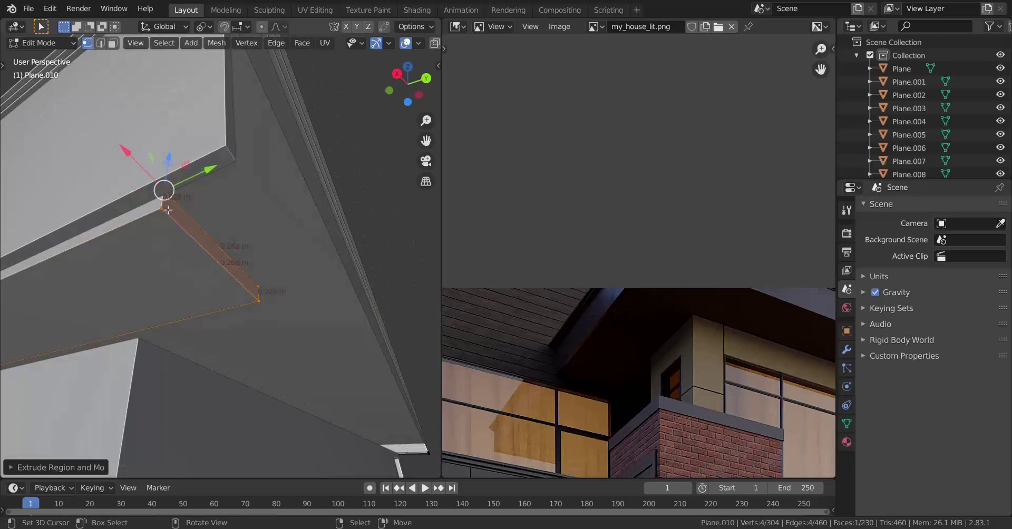
pyautogui.press('g')
pyautogui.press('y')
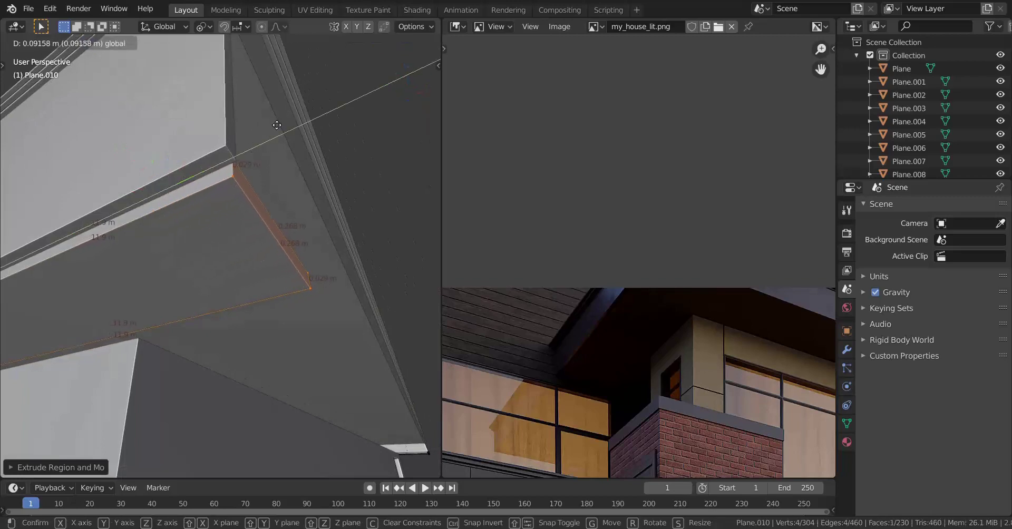
pyautogui.click(300, 110)
# Step: Select the whole side-overhang plank and duplicate it about -0.27 m along global X
pyautogui.moveTo(200, 222); pyautogui.dragTo(377, 280, button='middle')
pyautogui.scroll(-10, 113, 297)
pyautogui.scroll(4, 267, 292)
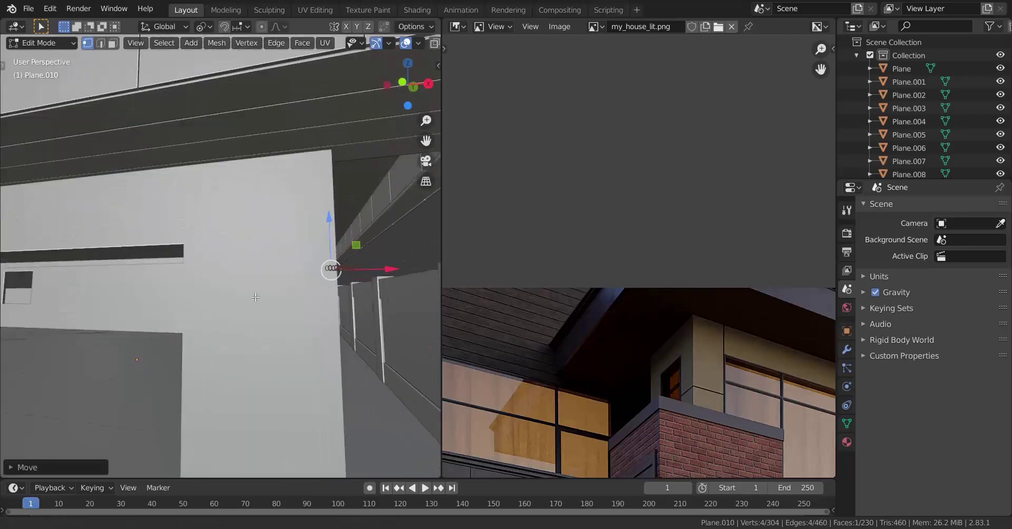
pyautogui.keyDown('shift'); pyautogui.moveTo(267, 292); pyautogui.dragTo(266, 321, button='middle'); pyautogui.keyUp('shift')
pyautogui.keyDown('shift'); pyautogui.moveTo(317, 283); pyautogui.dragTo(289, 296, button='middle'); pyautogui.keyUp('shift')
pyautogui.rightClick(402, 169)
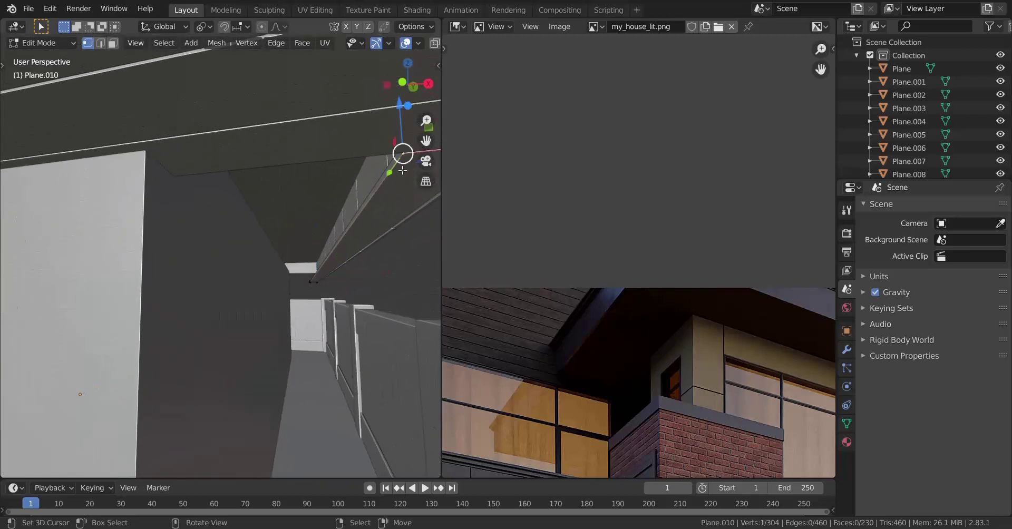
pyautogui.press('l')
pyautogui.press('g')
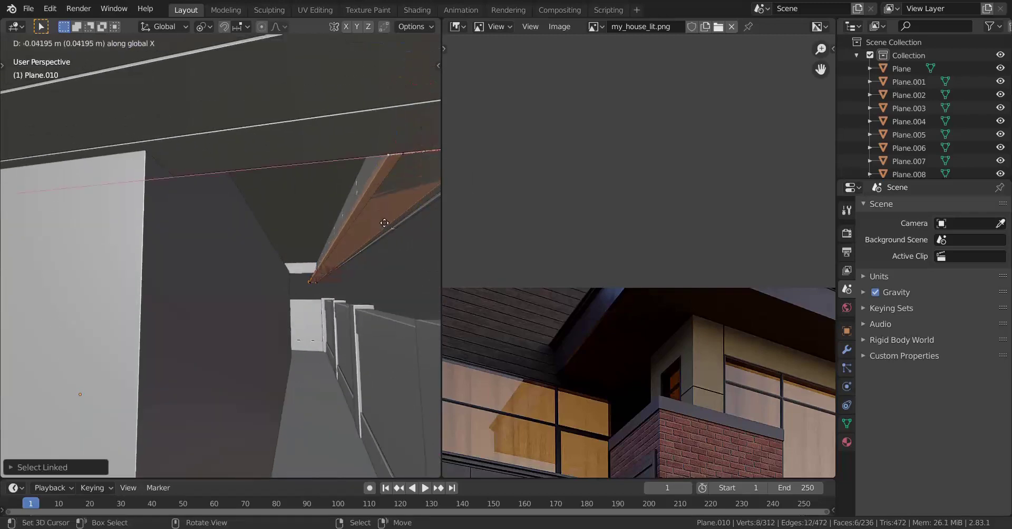
pyautogui.press('x')
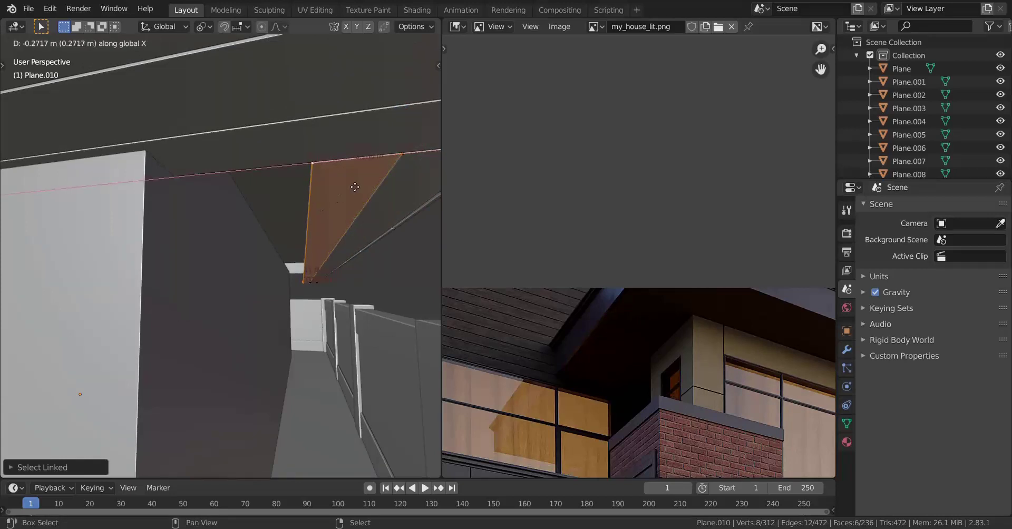
pyautogui.click(355, 187)
# Step: Repeat the plank duplication twice to fill the side overhang up to the wall and leave mesh editing
pyautogui.moveTo(294, 222); pyautogui.dragTo(265, 218, button='middle')
pyautogui.hotkey('shift', 'r')
pyautogui.hotkey('shift', 'r')
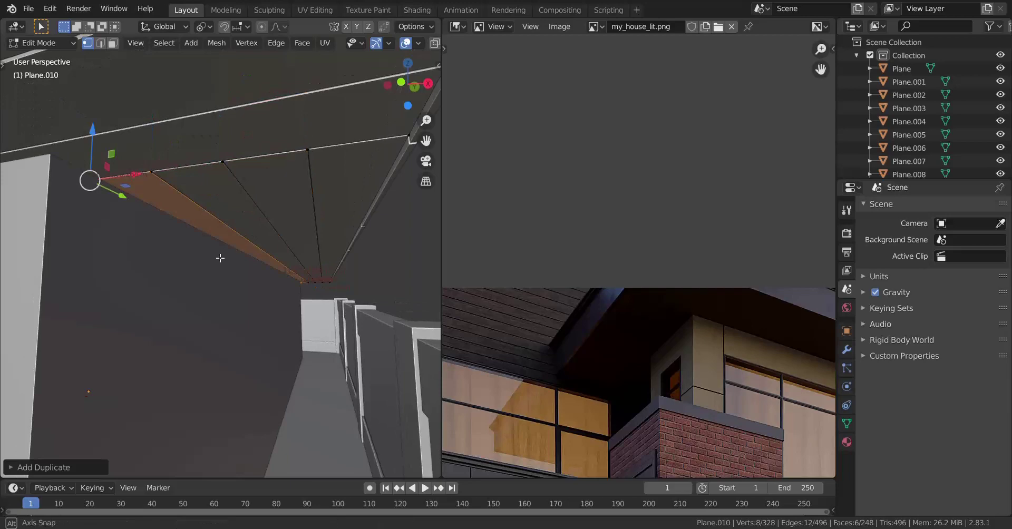
pyautogui.moveTo(219, 257); pyautogui.dragTo(226, 253, button='middle')
pyautogui.press('Tab')
pyautogui.scroll(-4, 264, 239)
pyautogui.moveTo(302, 225); pyautogui.dragTo(232, 337, button='middle')
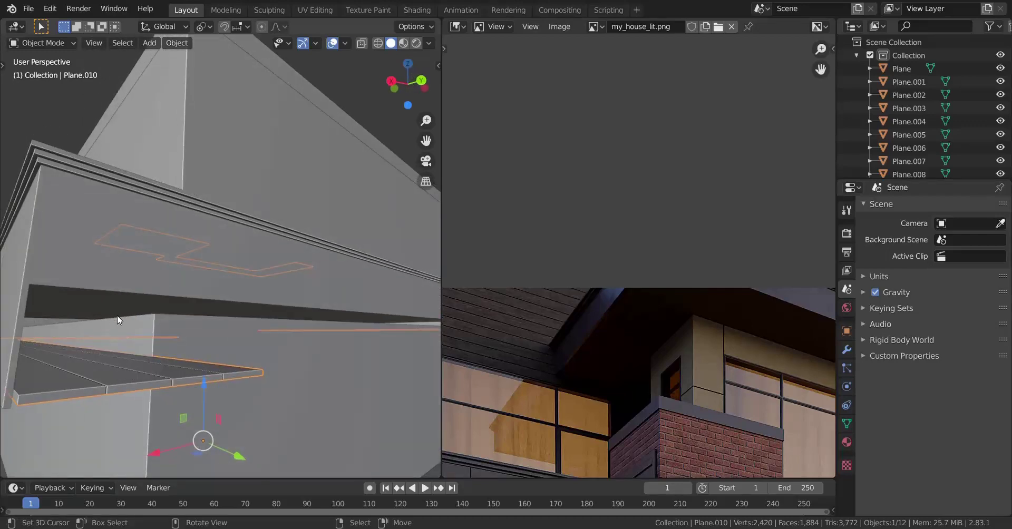
# Step: Select the long bottom edge of the shorter fascia on the lower roof and lower it along global Z to cover the plank ends
pyautogui.scroll(3, 139, 331)
pyautogui.keyDown('shift'); pyautogui.moveTo(139, 331); pyautogui.dragTo(176, 320, button='middle'); pyautogui.keyUp('shift')
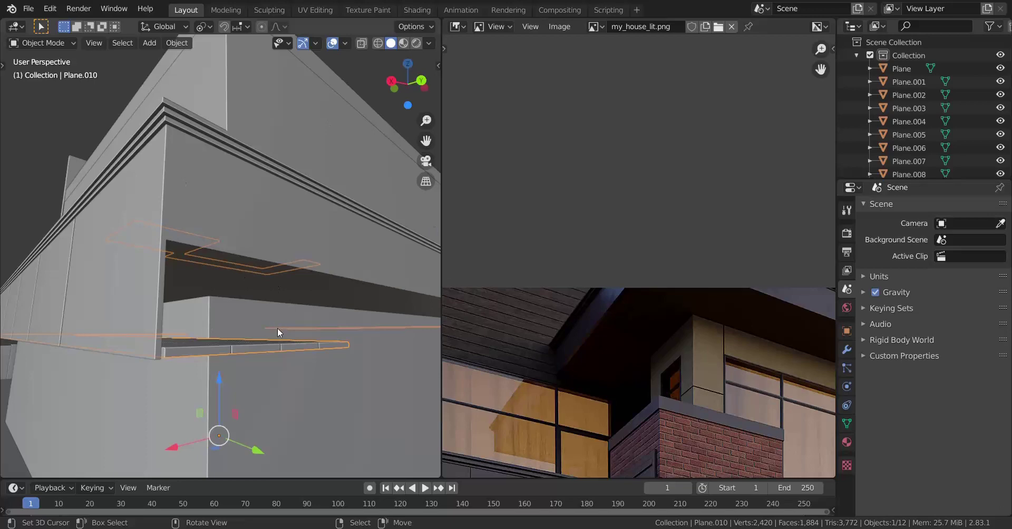
pyautogui.scroll(2, 277, 332)
pyautogui.click(309, 264)
pyautogui.press('Tab')
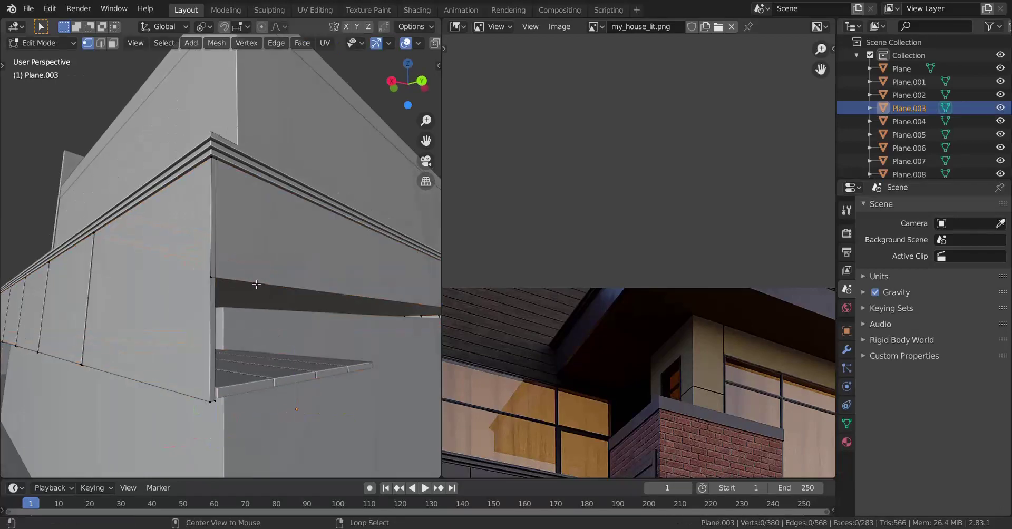
pyautogui.keyDown('ctrl'); pyautogui.moveTo(295, 294); pyautogui.dragTo(188, 278, button='middle'); pyautogui.keyUp('ctrl')
pyautogui.scroll(3, 188, 278)
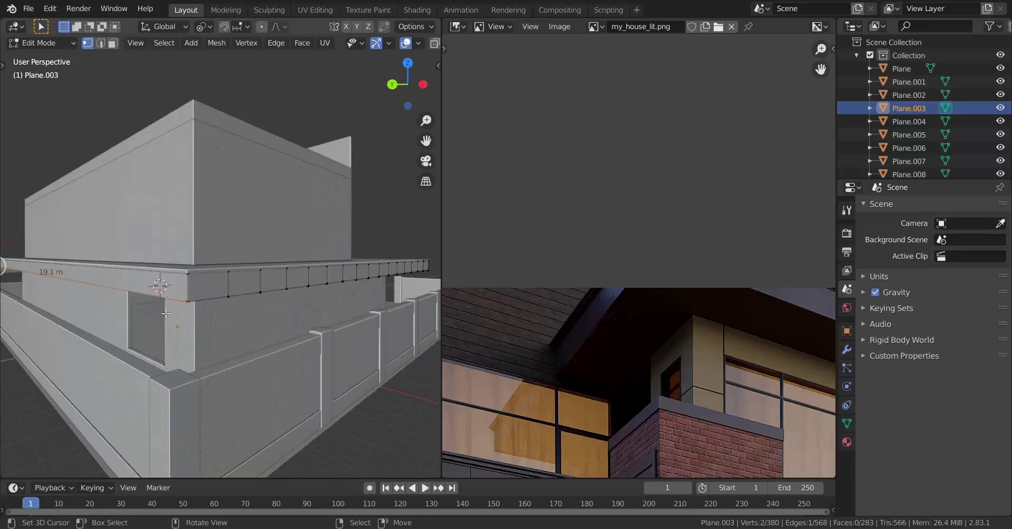
pyautogui.moveTo(165, 314); pyautogui.dragTo(285, 311, button='middle')
pyautogui.scroll(-3, 232, 316)
pyautogui.keyDown('shift'); pyautogui.moveTo(181, 321); pyautogui.dragTo(255, 302, button='middle'); pyautogui.keyUp('shift')
pyautogui.scroll(4, 255, 302)
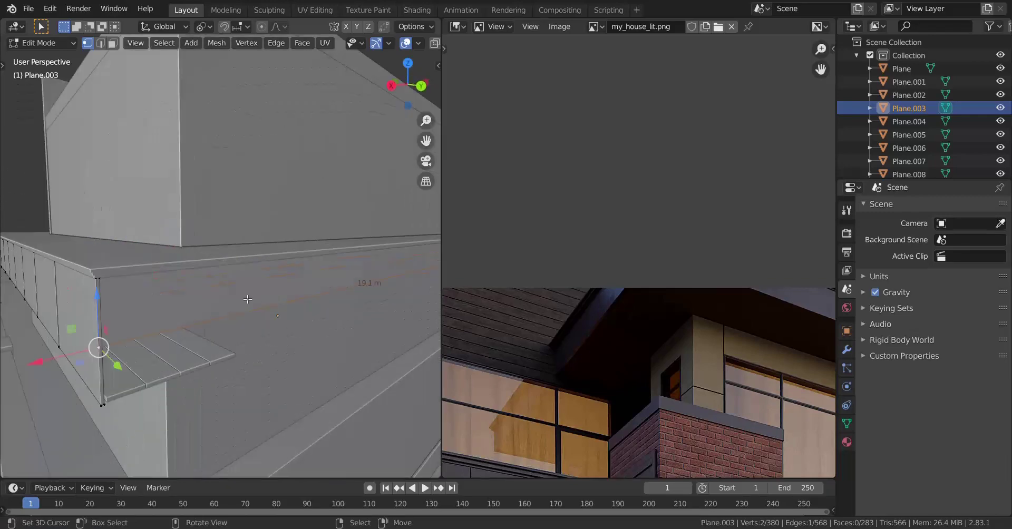
pyautogui.moveTo(100, 296); pyautogui.dragTo(108, 322)
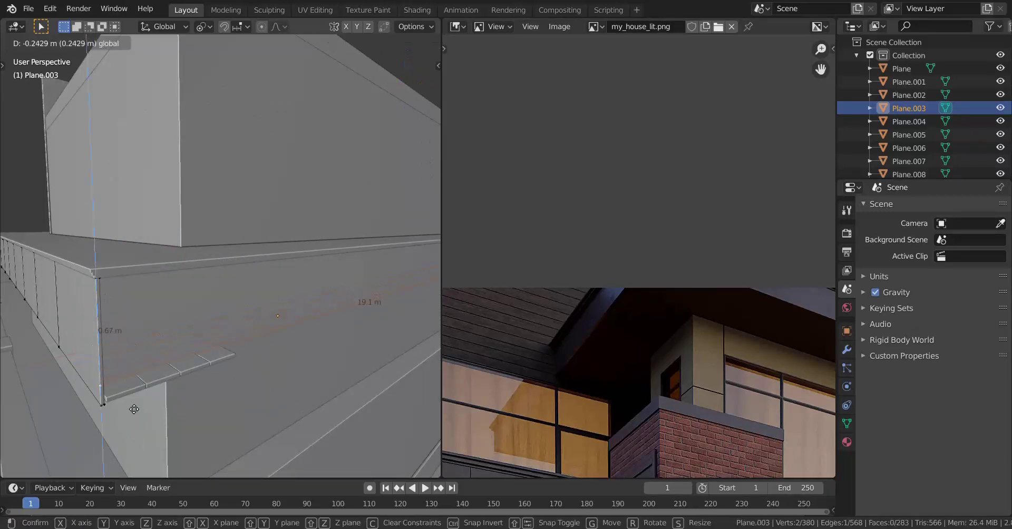
pyautogui.click(194, 134)
pyautogui.press('Tab')
# Step: Inspect the lowered fascia around the lower roof and its fit with the plank soffit from below
pyautogui.scroll(-7, 225, 345)
pyautogui.moveTo(226, 345); pyautogui.dragTo(79, 333, button='middle')
pyautogui.scroll(3, 233, 319)
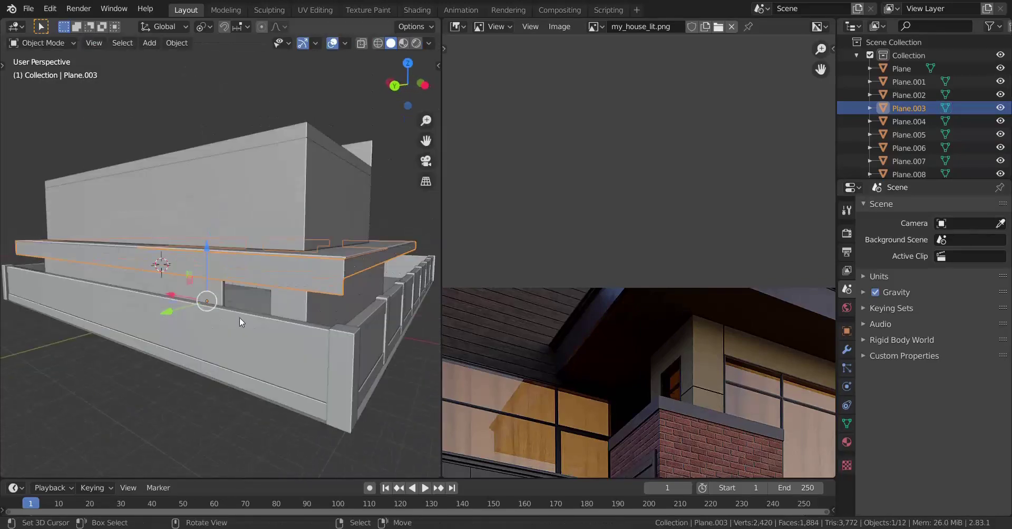
pyautogui.moveTo(232, 318); pyautogui.dragTo(188, 318, button='middle')
pyautogui.scroll(2, 190, 318)
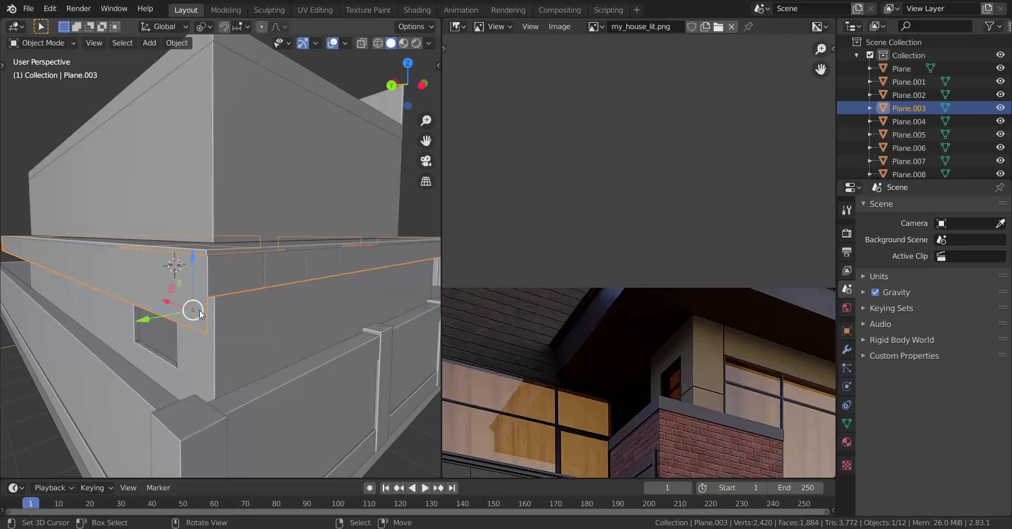
pyautogui.moveTo(229, 362); pyautogui.dragTo(194, 337, button='middle')
pyautogui.moveTo(277, 334); pyautogui.dragTo(341, 262, button='middle')
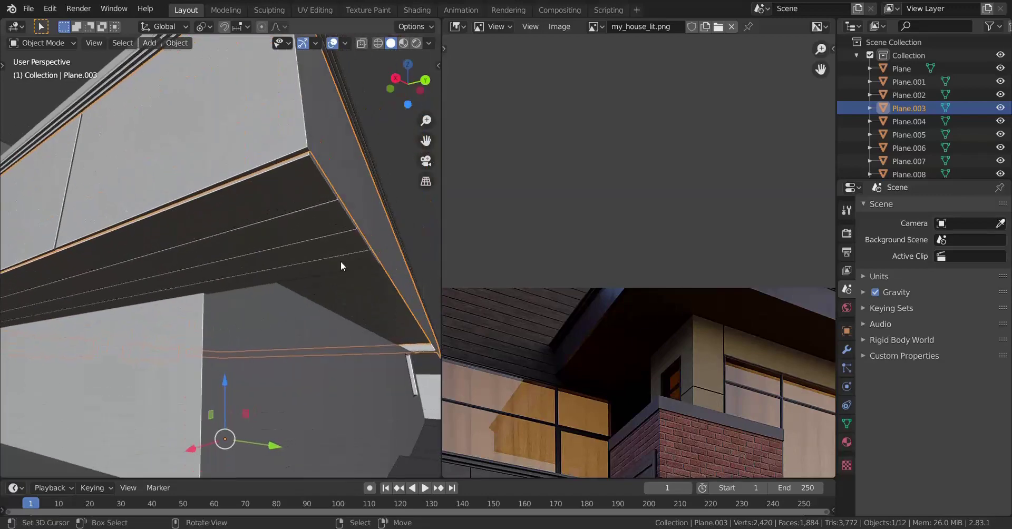
# Step: Select the end face of the last plank under the lower roof's side overhang and duplicate it rotated 90° about global Z
pyautogui.keyDown('shift'); pyautogui.moveTo(333, 299); pyautogui.dragTo(276, 278, button='middle'); pyautogui.keyUp('shift')
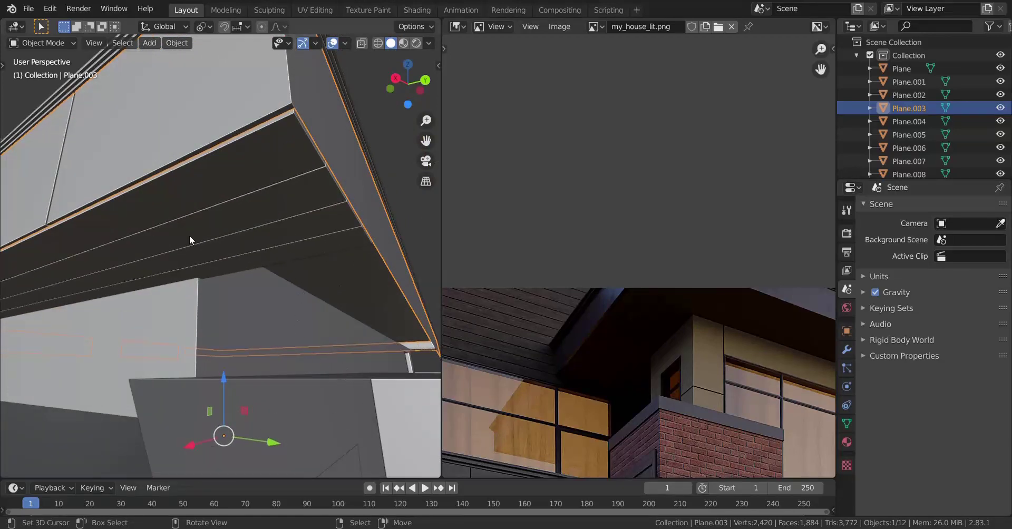
pyautogui.scroll(2, 96, 181)
pyautogui.keyDown('shift'); pyautogui.moveTo(238, 293); pyautogui.dragTo(214, 290, button='middle'); pyautogui.keyUp('shift')
pyautogui.scroll(-2, 214, 289)
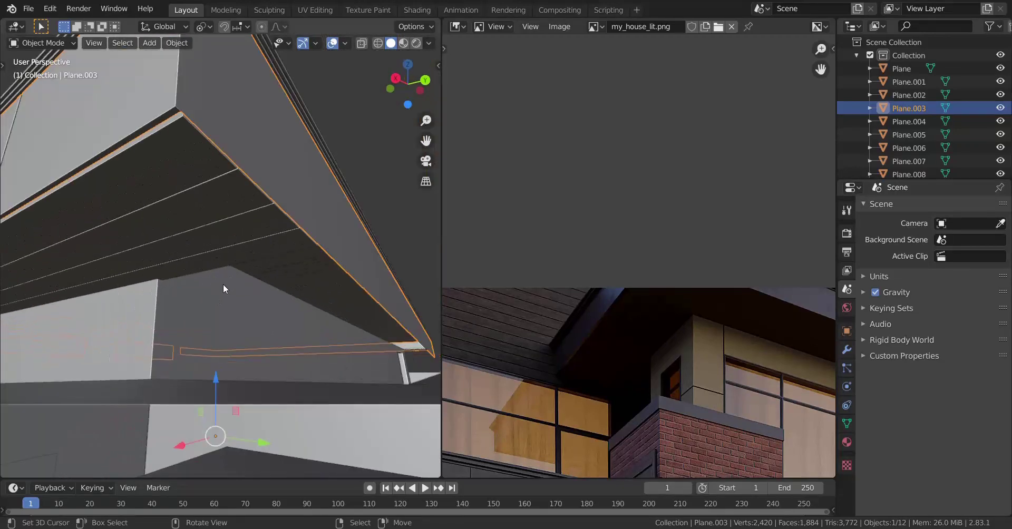
pyautogui.rightClick(271, 241)
pyautogui.press('Tab')
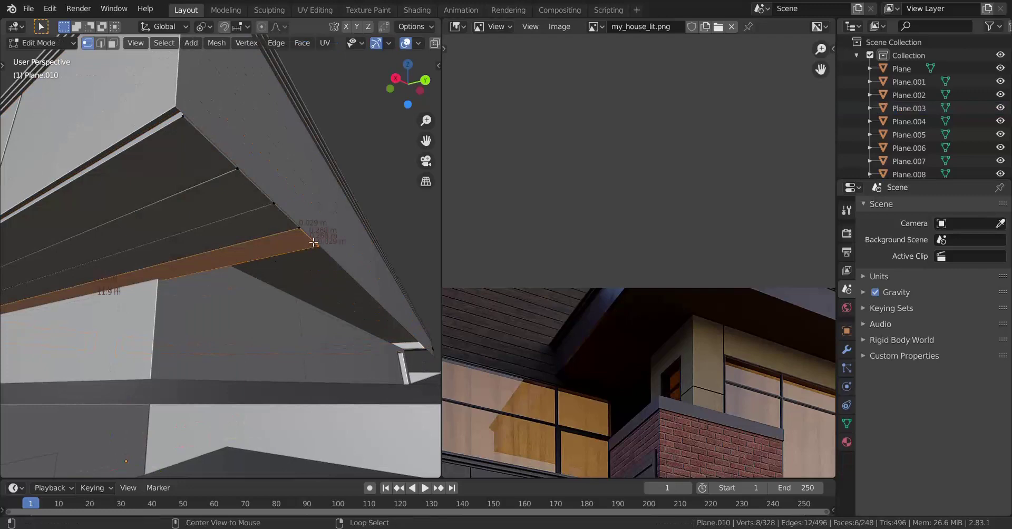
pyautogui.rightClick(316, 245)
pyautogui.press('z')
pyautogui.press('4')
pyautogui.keyDown('alt'); pyautogui.keyDown('shift'); pyautogui.rightClick(315, 225); pyautogui.keyUp('shift'); pyautogui.keyUp('alt')
pyautogui.moveTo(314, 226); pyautogui.dragTo(283, 272, button='middle')
pyautogui.keyDown('shift'); pyautogui.rightClick(355, 331); pyautogui.keyUp('shift')
pyautogui.keyDown('shift'); pyautogui.rightClick(349, 330); pyautogui.keyUp('shift')
pyautogui.moveTo(347, 330); pyautogui.dragTo(270, 347, button='middle')
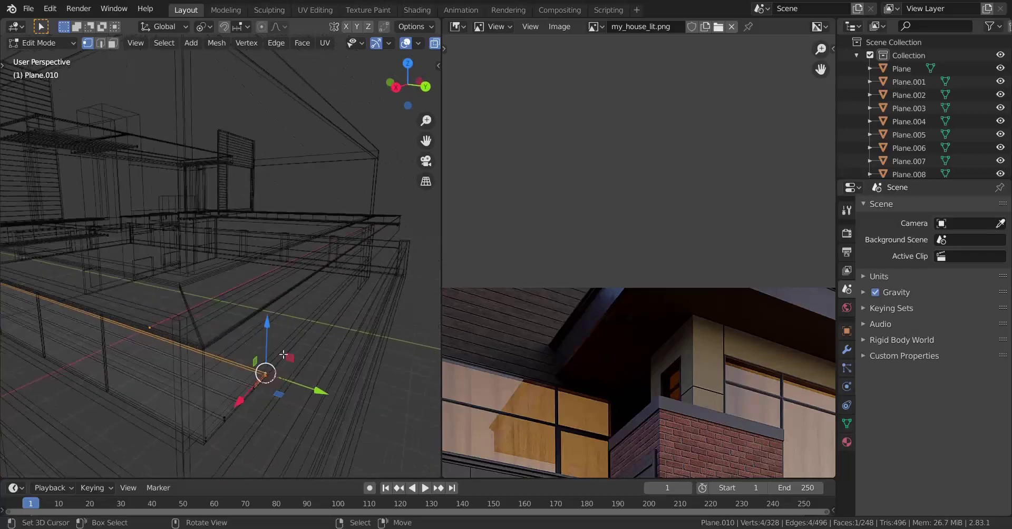
pyautogui.moveTo(222, 384)
pyautogui.mouseDown(button='middle')
pyautogui.moveTo(176, 388)
pyautogui.moveTo(224, 389)
pyautogui.mouseUp(button='middle')
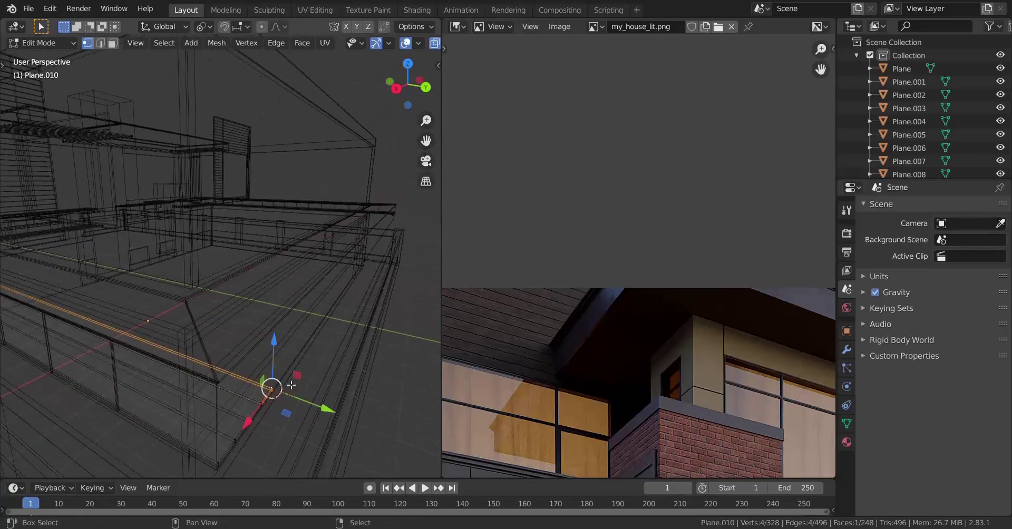
pyautogui.hotkey('shift', 'd')
pyautogui.press('r')
pyautogui.press('z')
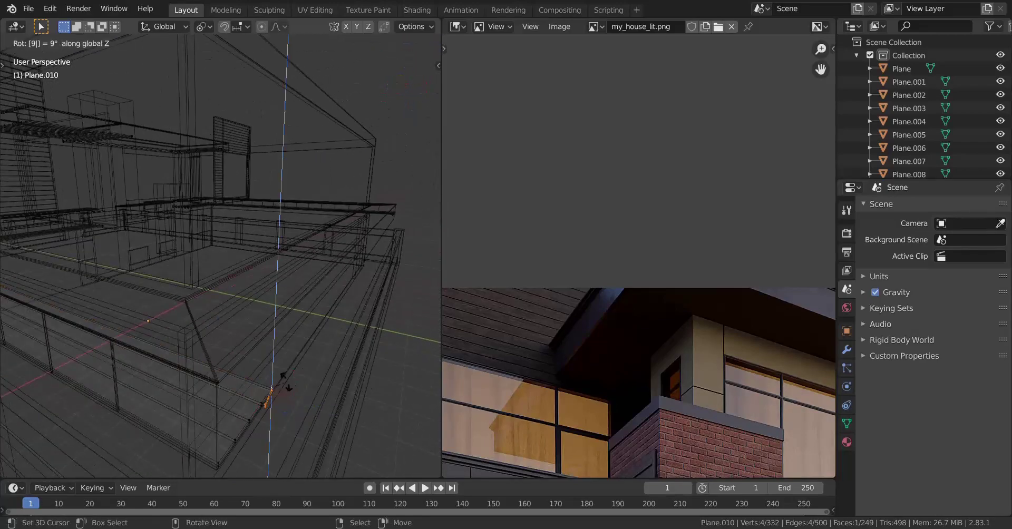
pyautogui.press('Return')
# Step: Move the rotated plank profile into the lower roof's corner and extrude it along global X to the far end of the long overhang
pyautogui.hotkey('shift', 'z')
pyautogui.moveTo(290, 385); pyautogui.dragTo(233, 269, button='middle')
pyautogui.moveTo(282, 332); pyautogui.dragTo(288, 310, button='middle')
pyautogui.press('g')
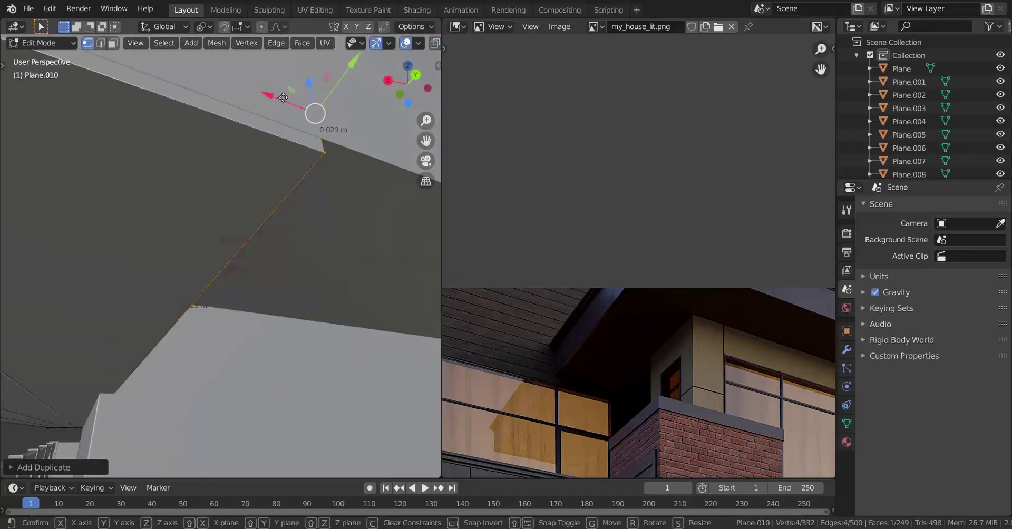
pyautogui.click(347, 97)
pyautogui.scroll(-3, 337, 105)
pyautogui.moveTo(316, 131); pyautogui.dragTo(182, 296, button='middle')
pyautogui.scroll(-4, 189, 311)
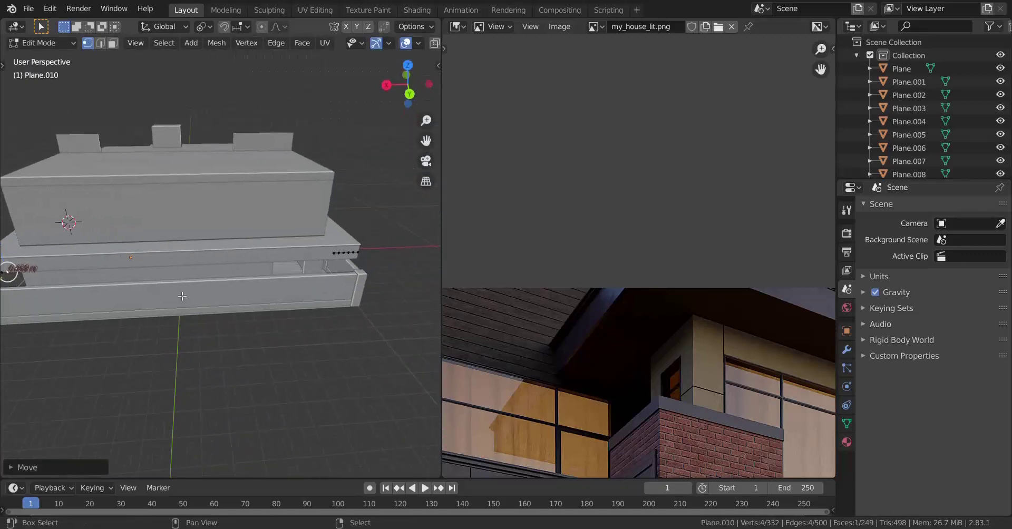
pyautogui.press('e')
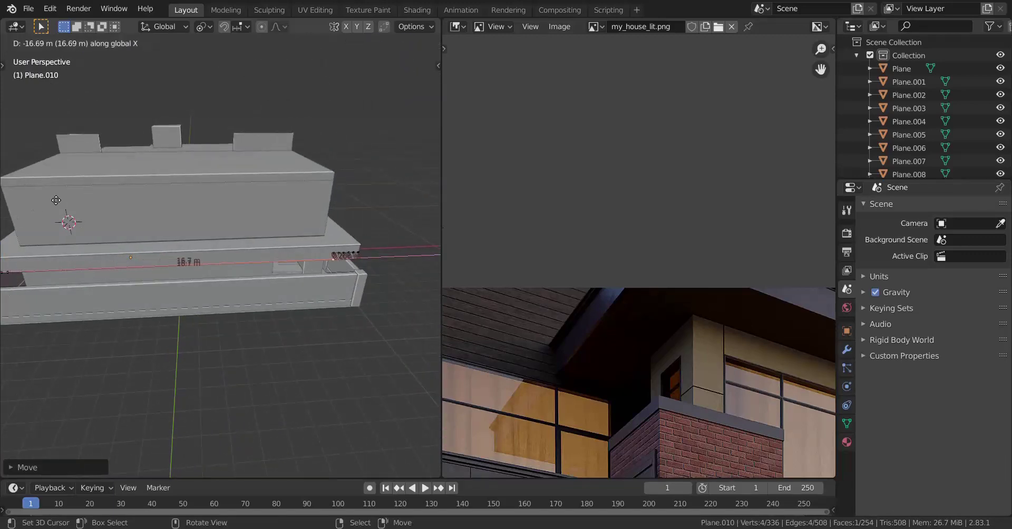
pyautogui.click(139, 168)
# Step: Adjust the extruded plank's end and scale it along global X relative to a selected reference vertex
pyautogui.press('KP_Decimal')
pyautogui.scroll(-6, 260, 314)
pyautogui.moveTo(260, 314); pyautogui.dragTo(364, 272, button='middle')
pyautogui.moveTo(351, 255); pyautogui.dragTo(50, 258)
pyautogui.moveTo(247, 315); pyautogui.dragTo(291, 352, button='middle')
pyautogui.hotkey('shift', 'z')
pyautogui.moveTo(151, 258); pyautogui.dragTo(118, 296, button='middle')
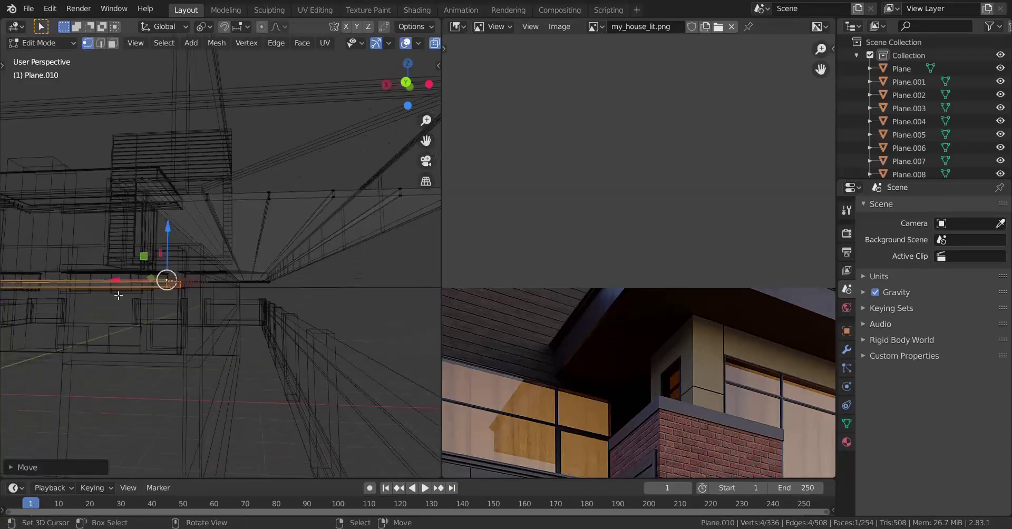
pyautogui.moveTo(147, 195); pyautogui.dragTo(157, 192, button='middle')
pyautogui.keyDown('shift'); pyautogui.click(153, 193); pyautogui.keyUp('shift')
pyautogui.press('s')
pyautogui.press('x')
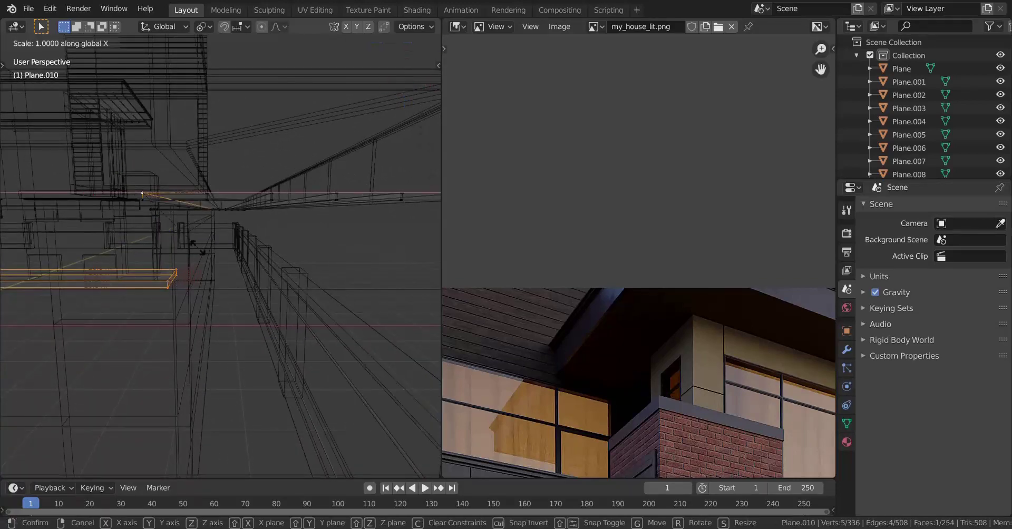
pyautogui.click(202, 252)
# Step: Select the whole long-overhang plank and duplicate it one plank width along global Y towards the wall
pyautogui.hotkey('shift', 'z')
pyautogui.moveTo(211, 327)
pyautogui.mouseDown(button='middle')
pyautogui.moveTo(138, 306)
pyautogui.moveTo(105, 223)
pyautogui.moveTo(123, 304)
pyautogui.mouseUp(button='middle')
pyautogui.press('l')
pyautogui.hotkey('shift', 'd')
pyautogui.press('y')
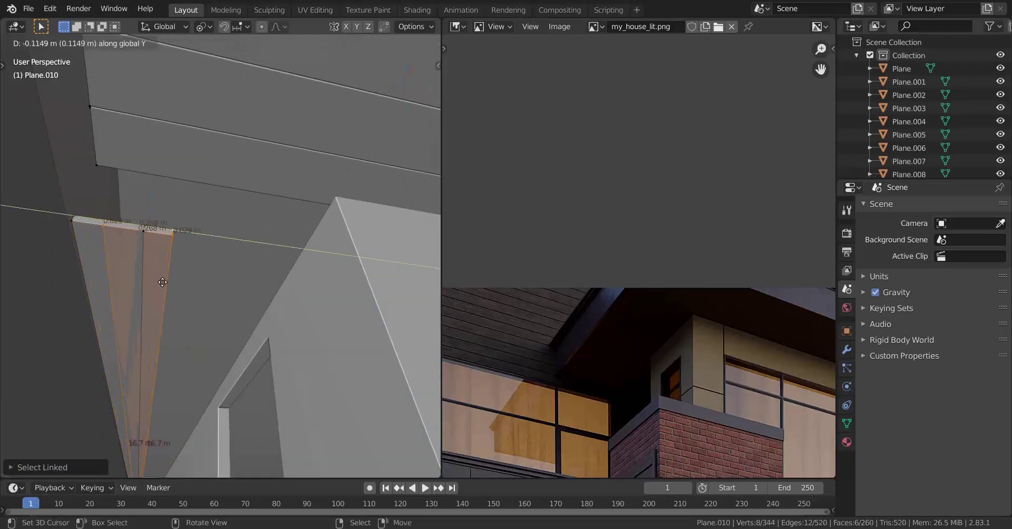
pyautogui.click(368, 139)
# Step: Repeat the plank duplication three times to fill the long overhang up to the wall and leave mesh editing
pyautogui.hotkey('shift', 'r')
pyautogui.hotkey('shift', 'r')
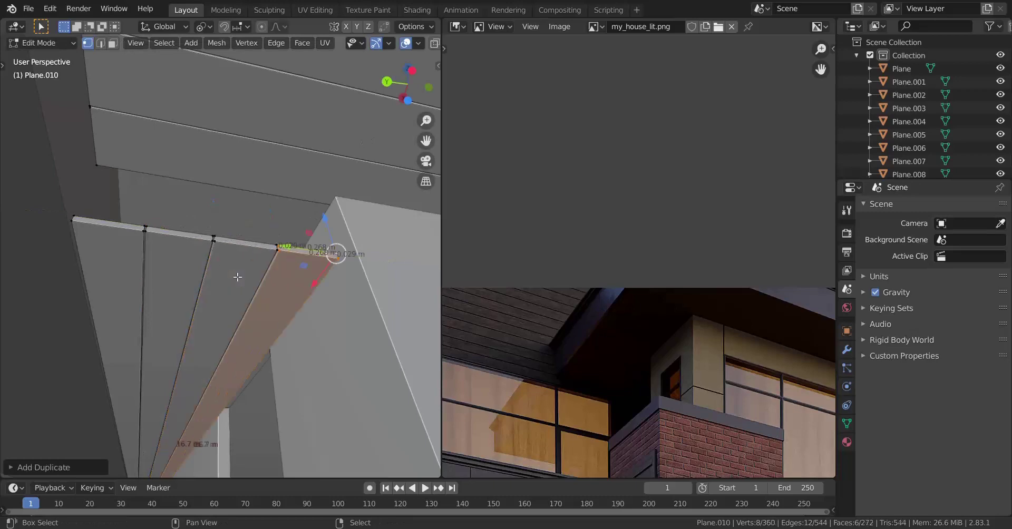
pyautogui.moveTo(237, 276); pyautogui.dragTo(261, 185, button='middle')
pyautogui.hotkey('shift', 'r')
pyautogui.press('Tab')
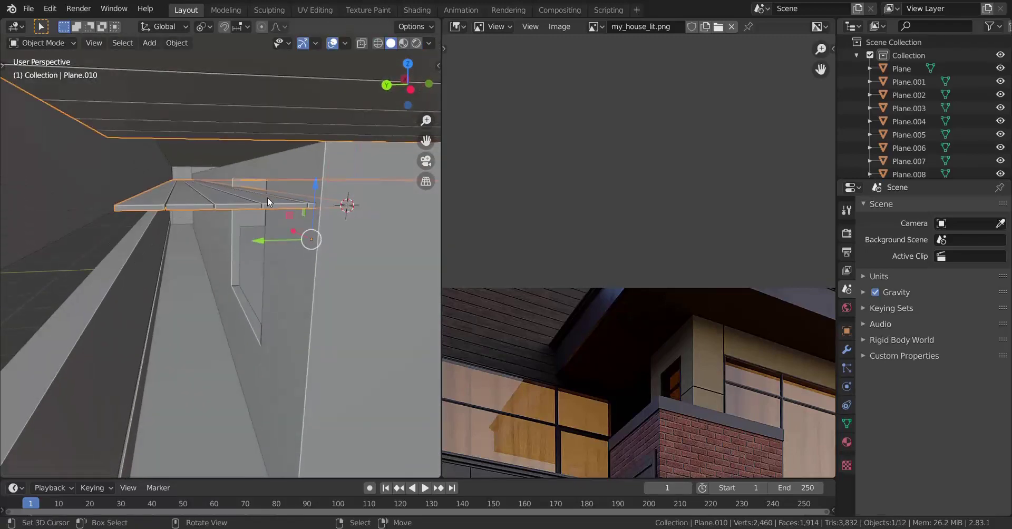
# Step: Select the end faces of all five long-overhang planks and duplicate them rotated -90° about global Y
pyautogui.moveTo(251, 179); pyautogui.dragTo(140, 186, button='middle')
pyautogui.moveTo(131, 242); pyautogui.dragTo(162, 275, button='middle')
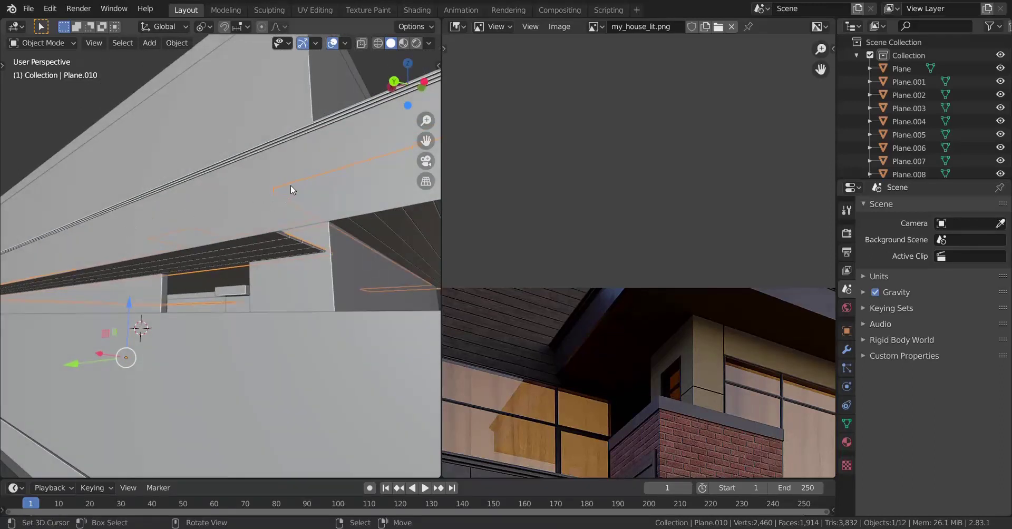
pyautogui.moveTo(282, 194); pyautogui.dragTo(336, 269, button='middle')
pyautogui.press('Tab')
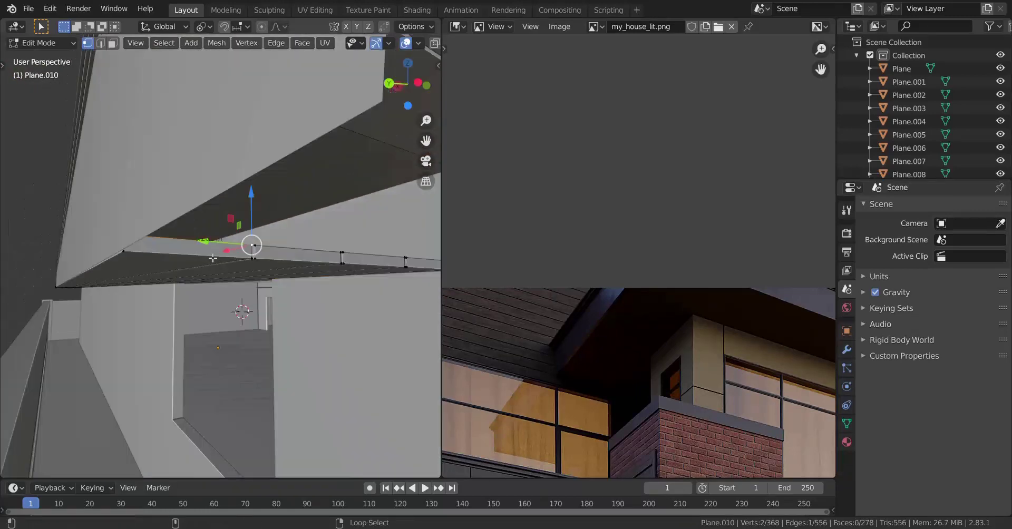
pyautogui.moveTo(224, 256); pyautogui.dragTo(241, 282, button='middle')
pyautogui.keyDown('alt'); pyautogui.keyDown('shift'); pyautogui.click(244, 272); pyautogui.keyUp('shift'); pyautogui.keyUp('alt')
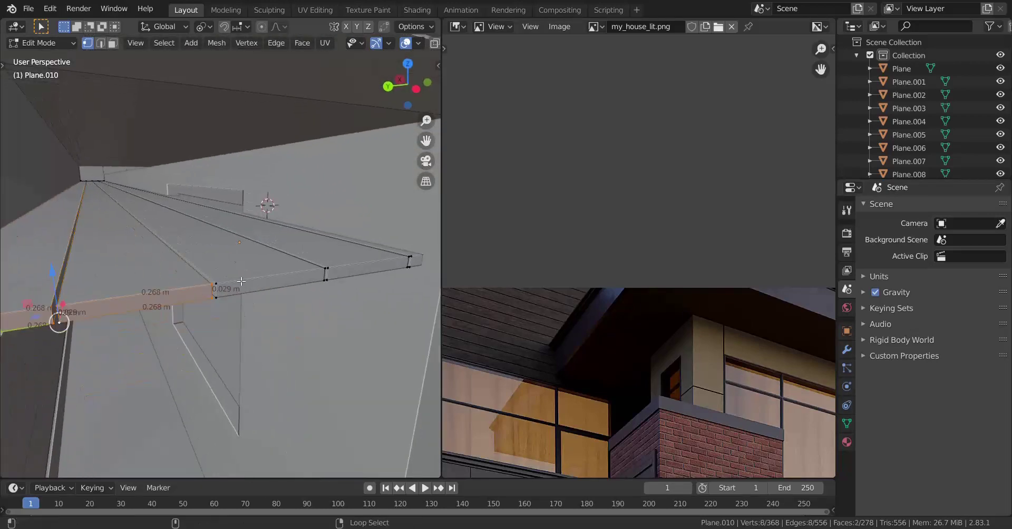
pyautogui.keyDown('alt'); pyautogui.keyDown('shift'); pyautogui.click(295, 285); pyautogui.keyUp('shift'); pyautogui.keyUp('alt')
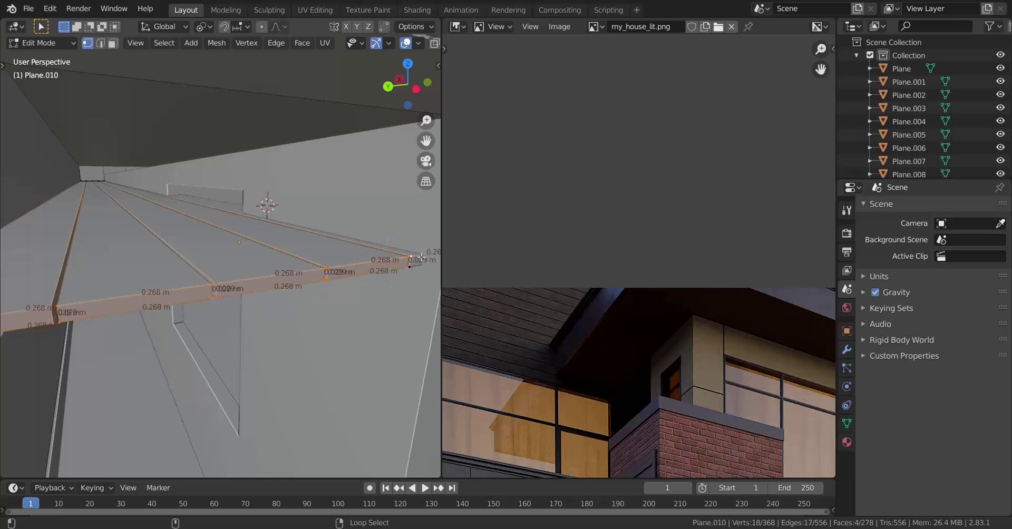
pyautogui.keyDown('alt'); pyautogui.keyDown('shift'); pyautogui.click(422, 269); pyautogui.keyUp('shift'); pyautogui.keyUp('alt')
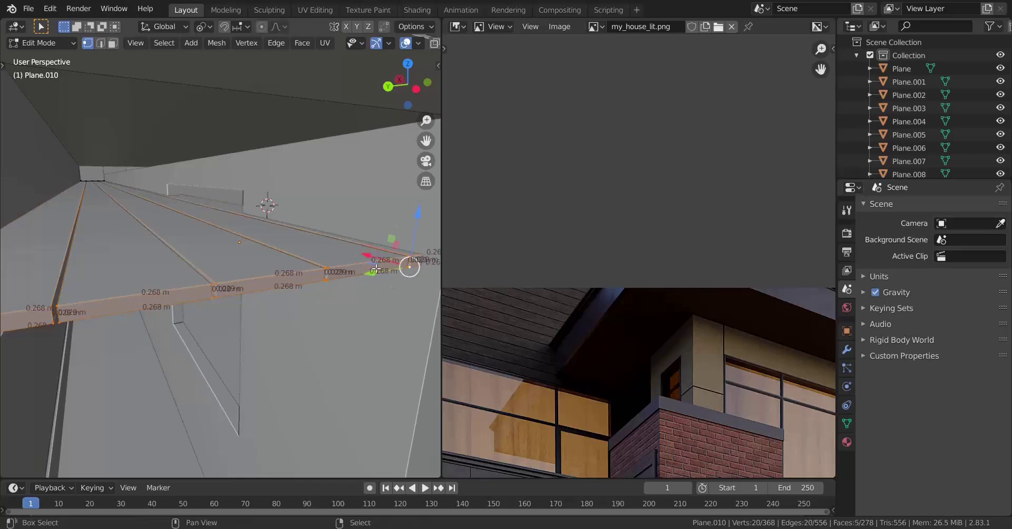
pyautogui.moveTo(349, 276); pyautogui.dragTo(338, 293, button='middle')
pyautogui.press('e')
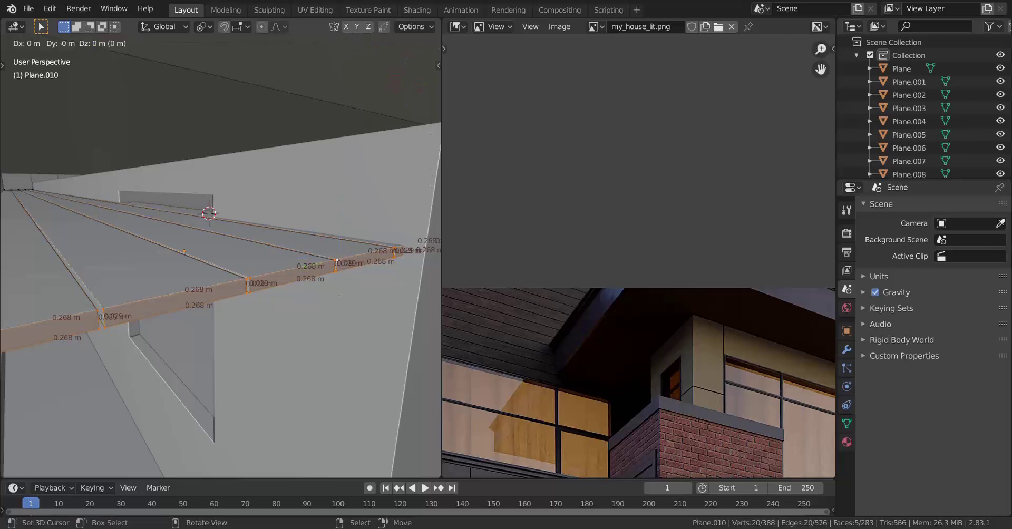
pyautogui.write('90-')
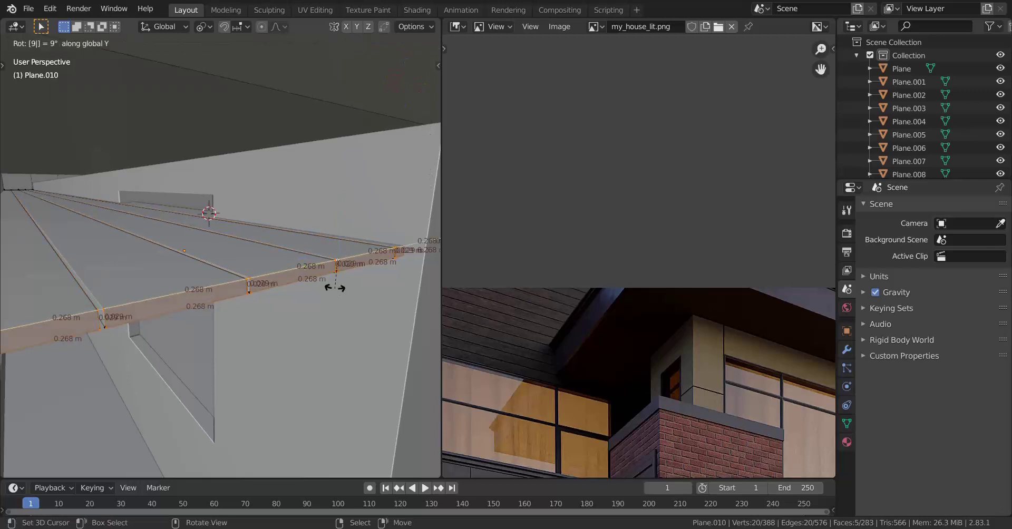
pyautogui.press('Return')
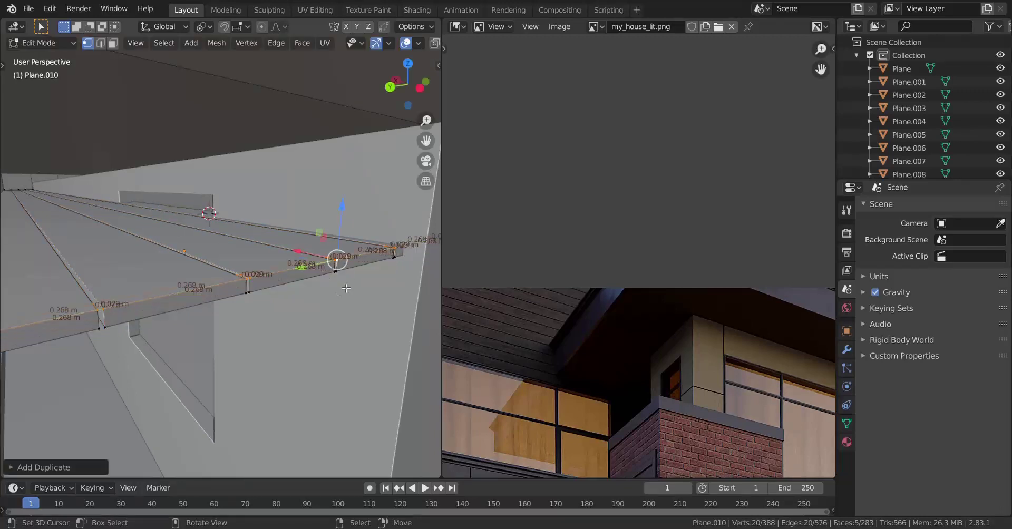
# Step: Raise the rotated faces slightly along global Z, extrude them upward from the plank ends, and leave mesh editing
pyautogui.moveTo(338, 292); pyautogui.dragTo(368, 244, button='middle')
pyautogui.press('g')
pyautogui.press('z')
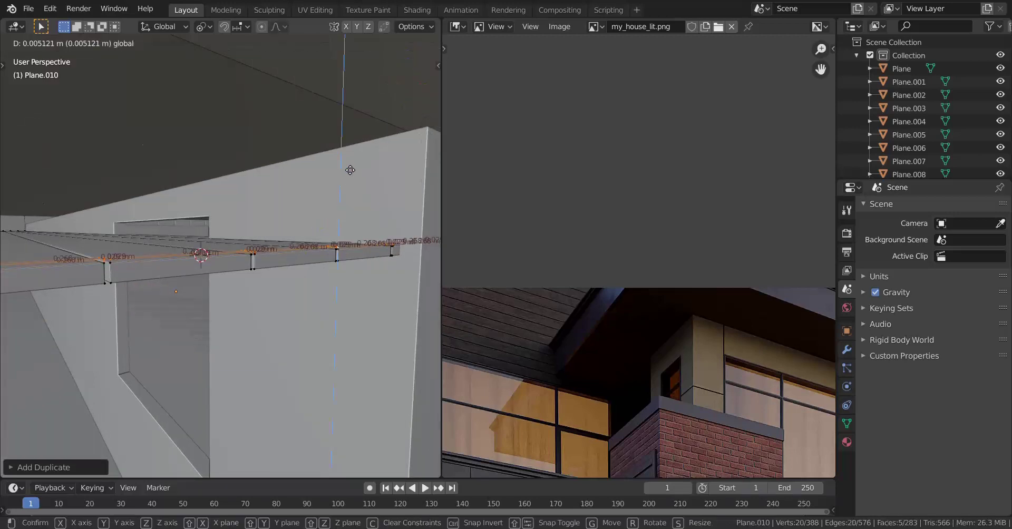
pyautogui.click(350, 171)
pyautogui.moveTo(350, 170); pyautogui.dragTo(239, 344, button='middle')
pyautogui.press('e')
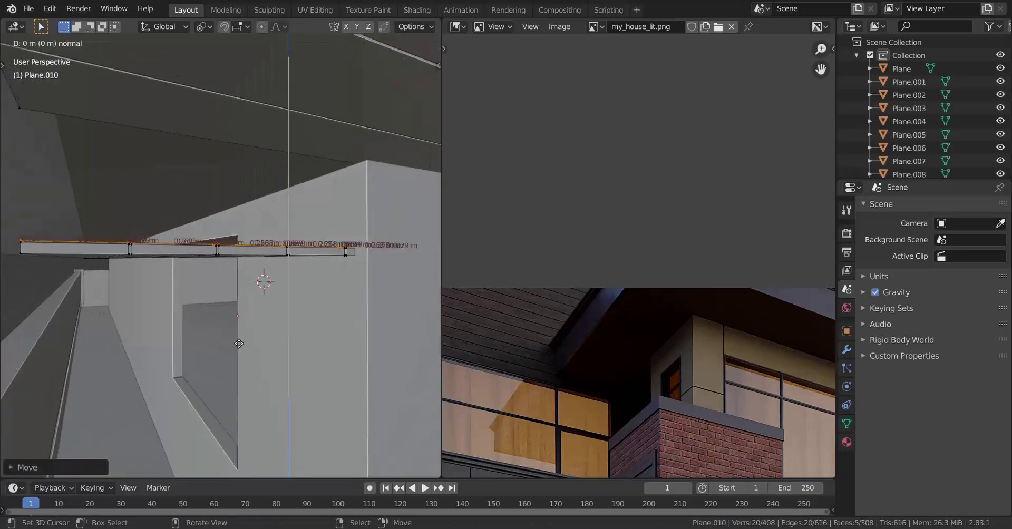
pyautogui.click(262, 162)
pyautogui.press('Tab')
pyautogui.moveTo(262, 162); pyautogui.dragTo(221, 239, button='middle')
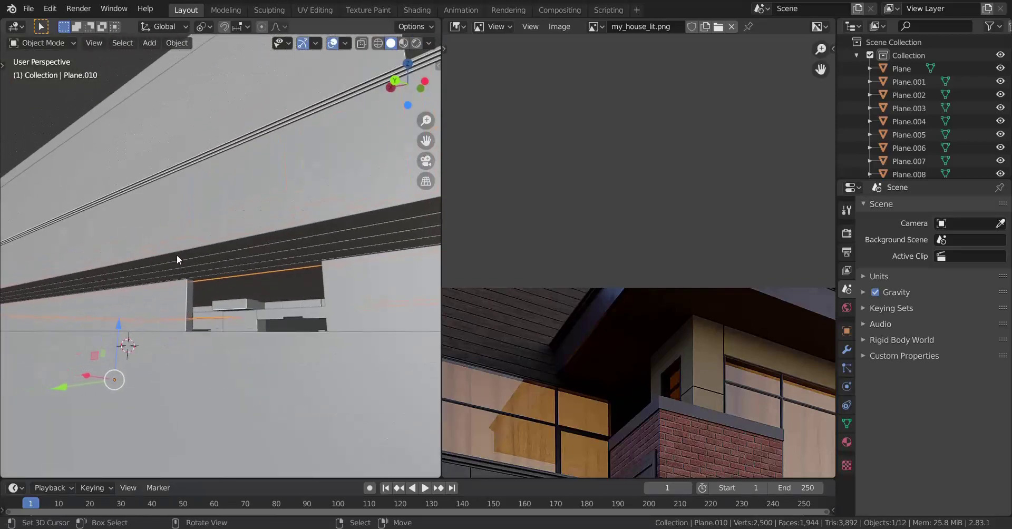
pyautogui.moveTo(274, 249); pyautogui.dragTo(179, 278, button='middle')
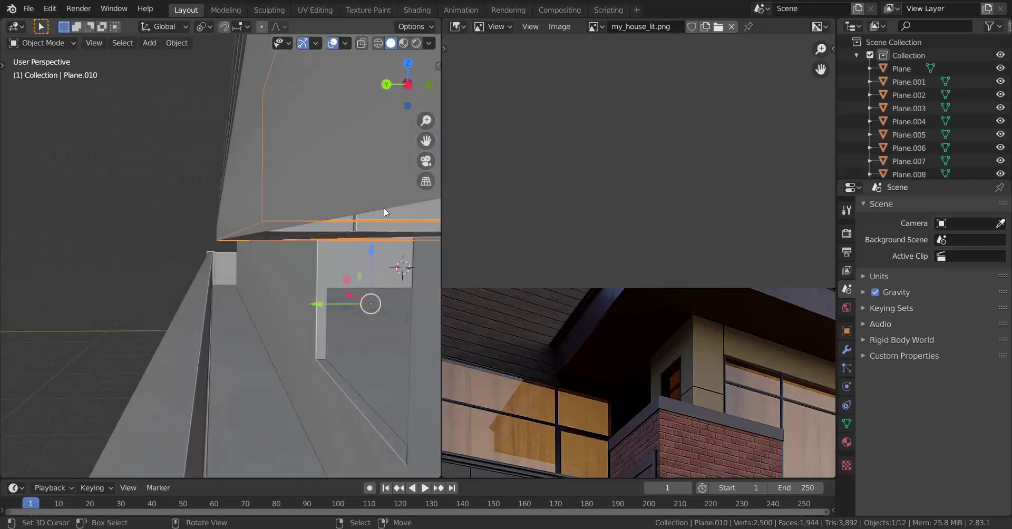
# Step: Select a plank end face in the soffit mesh and move a duplicate of it along global X towards the small canopy on the tower
pyautogui.scroll(-5, 304, 255)
pyautogui.scroll(3, 297, 253)
pyautogui.scroll(-6, 297, 253)
pyautogui.keyDown('shift'); pyautogui.moveTo(285, 275); pyautogui.dragTo(195, 317, button='middle'); pyautogui.keyUp('shift')
pyautogui.moveTo(203, 321); pyautogui.dragTo(178, 329, button='middle')
pyautogui.scroll(6, 178, 330)
pyautogui.moveTo(274, 330); pyautogui.dragTo(273, 311, button='middle')
pyautogui.press('Tab')
pyautogui.press('z')
pyautogui.click(205, 295)
pyautogui.keyDown('alt'); pyautogui.click(301, 288); pyautogui.keyUp('alt')
pyautogui.keyDown('alt'); pyautogui.keyDown('shift'); pyautogui.rightClick(287, 281); pyautogui.keyUp('shift'); pyautogui.keyUp('alt')
pyautogui.hotkey('shift', 'z')
pyautogui.moveTo(341, 280); pyautogui.dragTo(242, 306, button='middle')
pyautogui.press('g')
pyautogui.press('x')
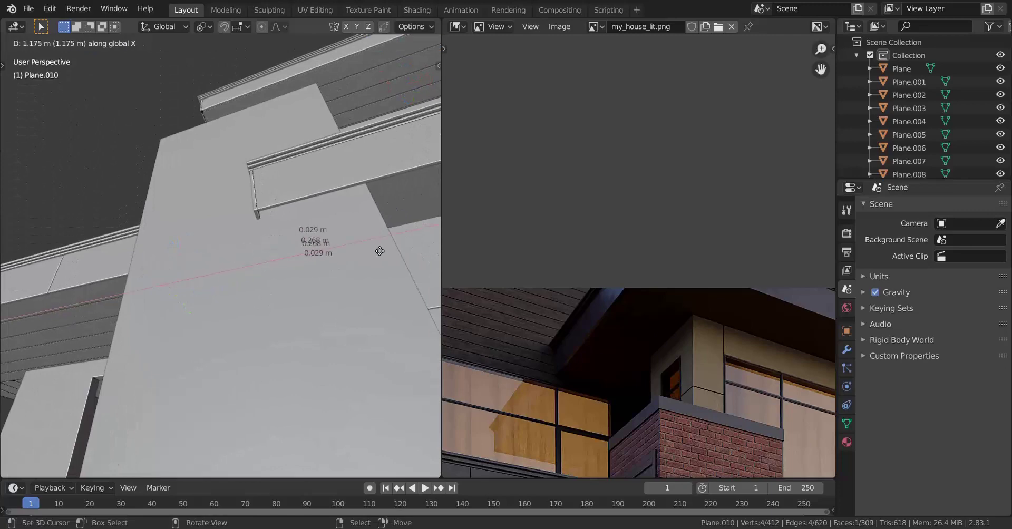
pyautogui.click(379, 232)
# Step: Position the duplicated plank profile inside the outer corner of the tower's small canopy, using moves constrained to the global axes
pyautogui.moveTo(379, 232); pyautogui.dragTo(300, 228, button='middle')
pyautogui.moveTo(270, 264); pyautogui.dragTo(217, 260)
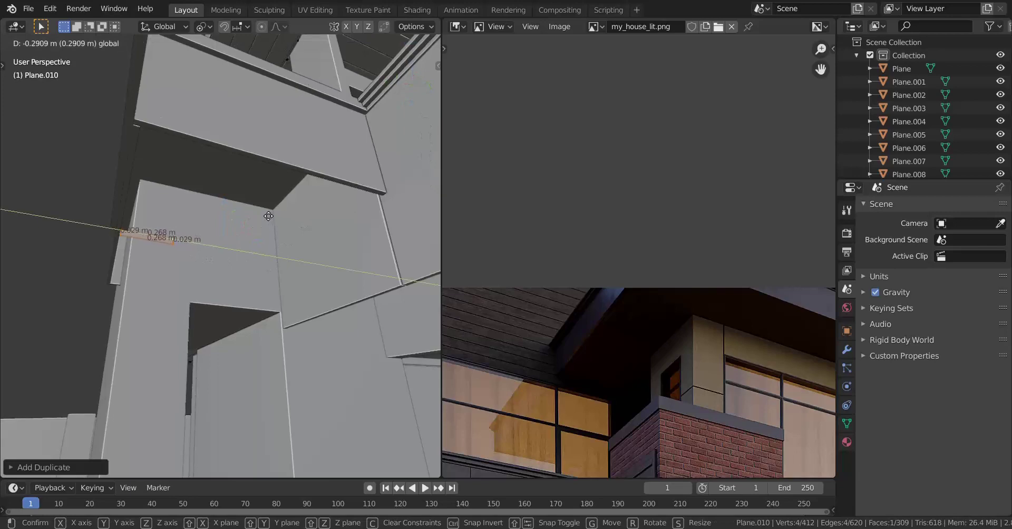
pyautogui.moveTo(269, 216); pyautogui.dragTo(268, 216)
pyautogui.moveTo(218, 271); pyautogui.dragTo(271, 264, button='middle')
pyautogui.moveTo(275, 326); pyautogui.dragTo(300, 338)
pyautogui.moveTo(299, 338); pyautogui.dragTo(301, 302, button='middle')
pyautogui.moveTo(378, 241); pyautogui.dragTo(243, 299)
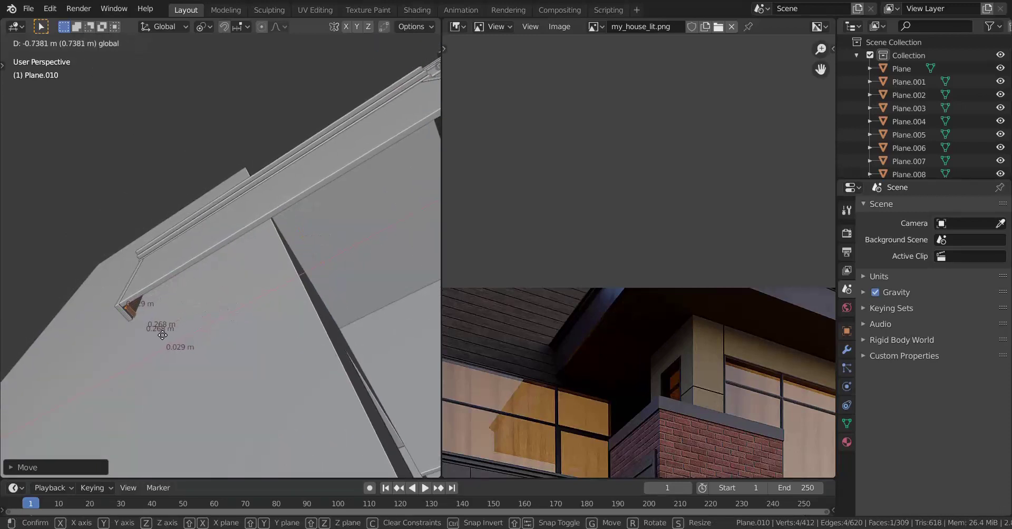
pyautogui.moveTo(160, 350); pyautogui.dragTo(160, 350)
# Step: Extrude the plank profile about 1.47 m along global X to span the underside of the small canopy
pyautogui.scroll(-2, 160, 349)
pyautogui.moveTo(188, 343); pyautogui.dragTo(142, 355, button='middle')
pyautogui.press('e')
pyautogui.press('x')
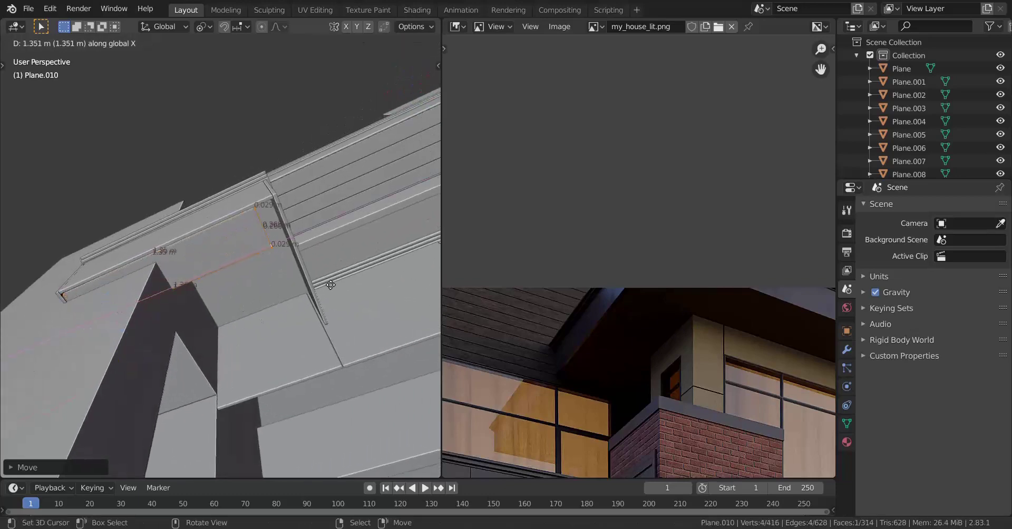
pyautogui.keyDown('shift'); pyautogui.moveTo(345, 267); pyautogui.dragTo(380, 208); pyautogui.keyUp('shift')
pyautogui.keyDown('shift'); pyautogui.click(381, 200); pyautogui.keyUp('shift')
# Step: Select the whole canopy plank and duplicate it one plank width along global Y
pyautogui.moveTo(369, 221); pyautogui.dragTo(170, 275, button='middle')
pyautogui.rightClick(208, 225)
pyautogui.hotkey('ctrl', 'l')
pyautogui.hotkey('shift', 'd')
pyautogui.press('y')
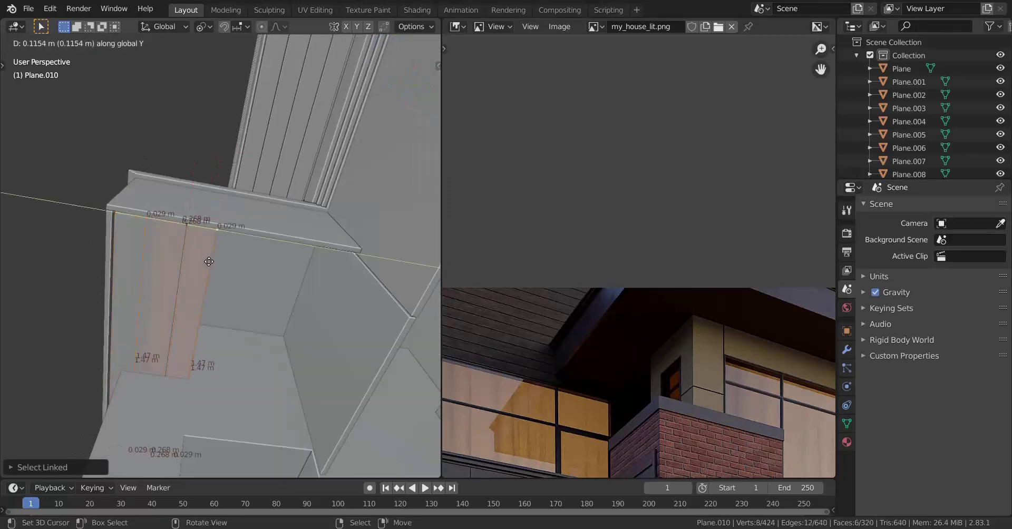
pyautogui.click(281, 186)
# Step: Repeat the canopy plank duplication twice to fill the canopy's underside and leave mesh editing
pyautogui.hotkey('shift', 'r')
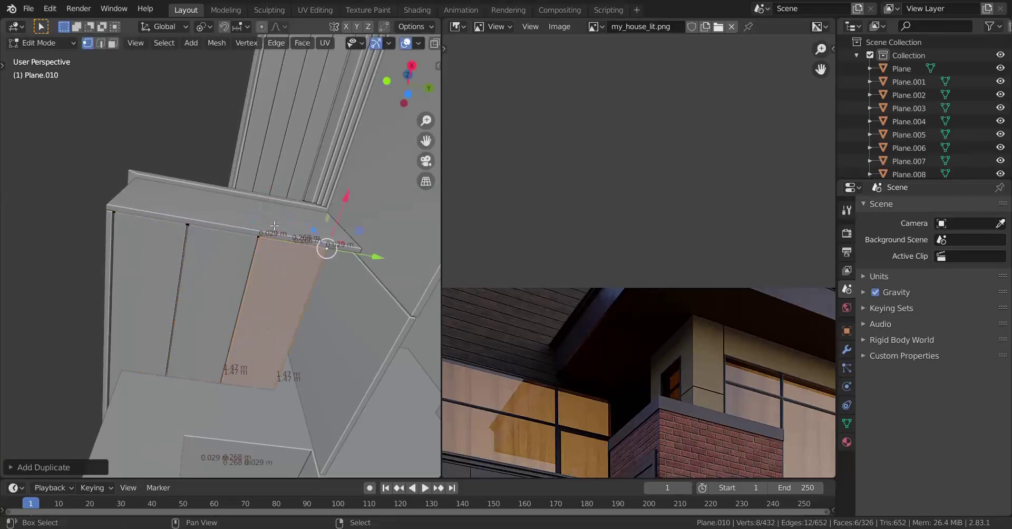
pyautogui.hotkey('shift', 'r')
pyautogui.scroll(-1, 274, 225)
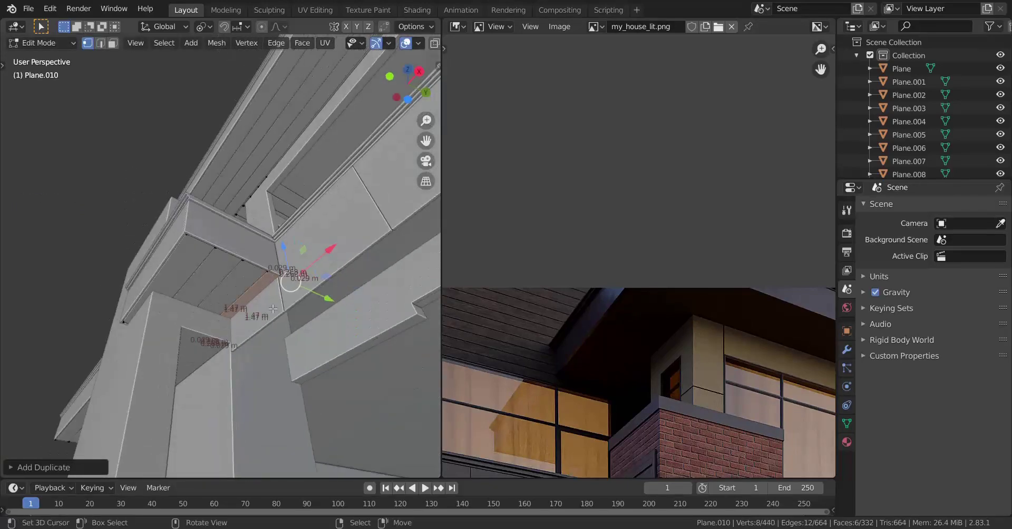
pyautogui.press('Tab')
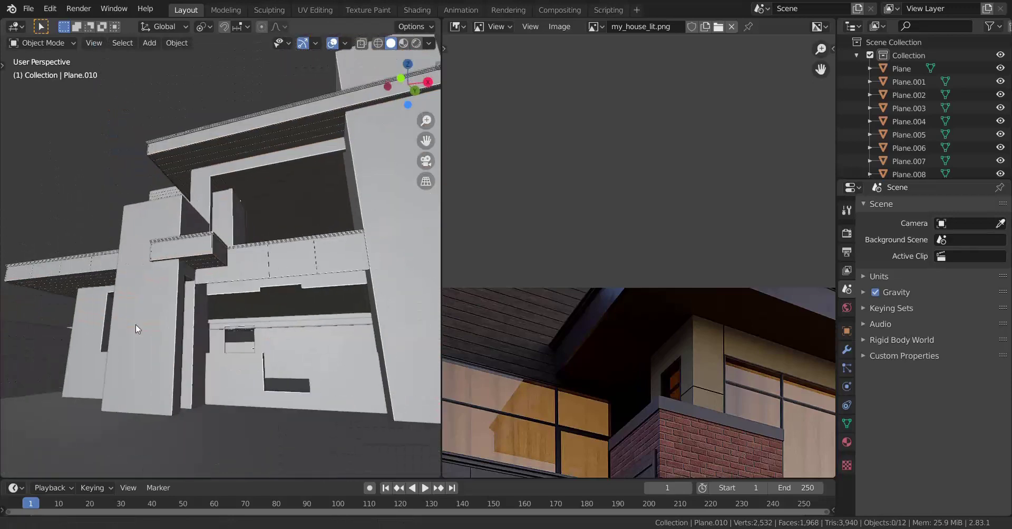
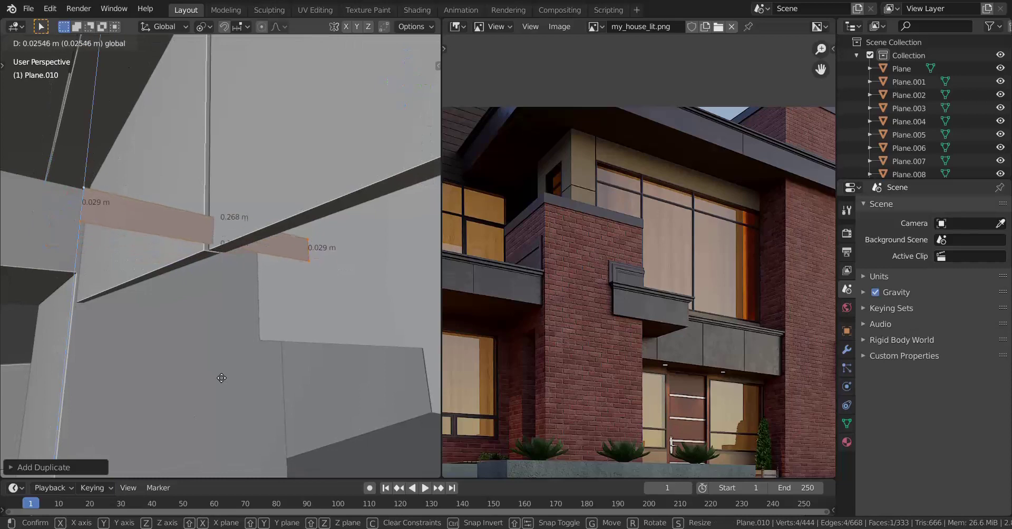
# Step: Position the duplicated plank profile against the wall at one end of the underside of the entrance canopy
pyautogui.click(228, 407)
pyautogui.moveTo(158, 361); pyautogui.dragTo(131, 262, button='middle')
pyautogui.press('g')
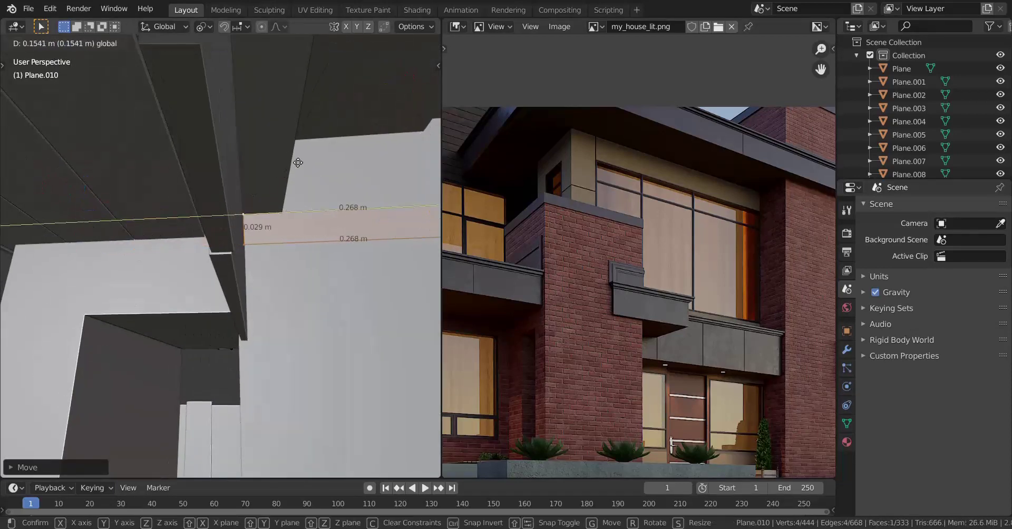
pyautogui.click(220, 162)
pyautogui.scroll(-2, 220, 163)
pyautogui.moveTo(316, 247); pyautogui.dragTo(353, 235, button='middle')
pyautogui.press('g')
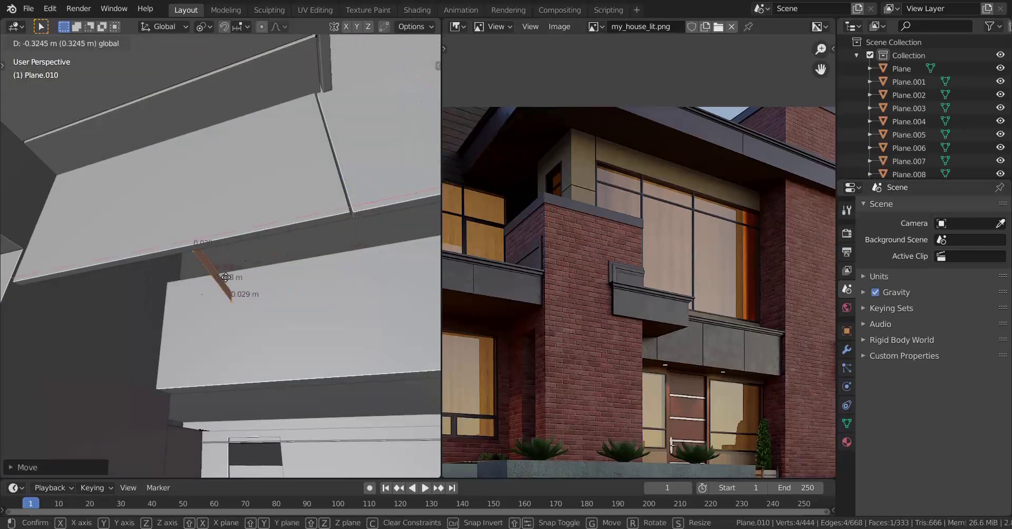
pyautogui.click(79, 335)
# Step: Extrude the plank profile about 3.9 m along the entrance canopy's underside and fit its end to the far wall
pyautogui.moveTo(79, 335); pyautogui.dragTo(437, 352, button='middle')
pyautogui.scroll(-2, 656, 335)
pyautogui.moveTo(656, 335); pyautogui.dragTo(655, 336, button='middle')
pyautogui.keyDown('shift'); pyautogui.moveTo(217, 354); pyautogui.dragTo(269, 370, button='middle'); pyautogui.keyUp('shift')
pyautogui.press('e')
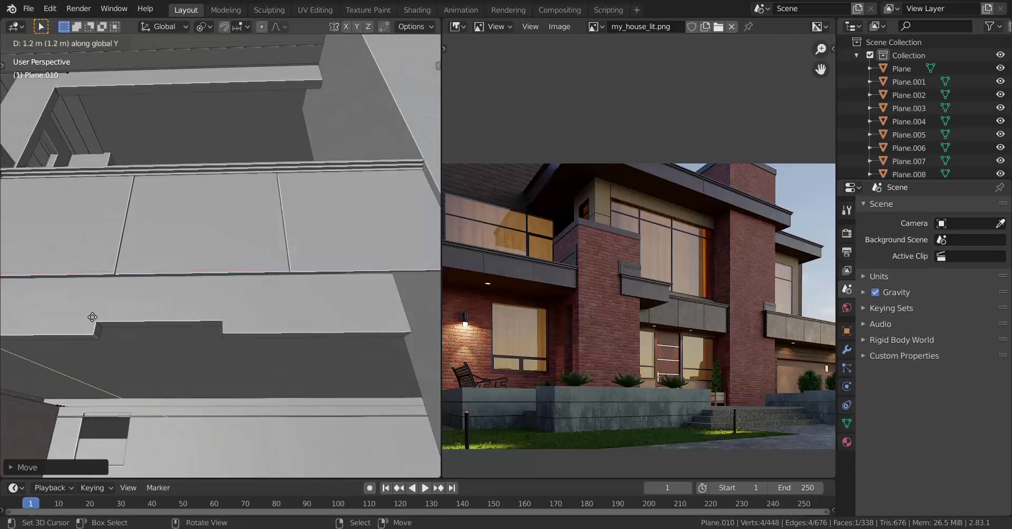
pyautogui.keyDown('shift'); pyautogui.click(212, 302); pyautogui.keyUp('shift')
pyautogui.keyDown('shift'); pyautogui.moveTo(213, 303); pyautogui.dragTo(132, 286, button='middle'); pyautogui.keyUp('shift')
pyautogui.keyDown('shift'); pyautogui.moveTo(296, 244); pyautogui.dragTo(225, 234, button='middle'); pyautogui.keyUp('shift')
pyautogui.scroll(1, 224, 233)
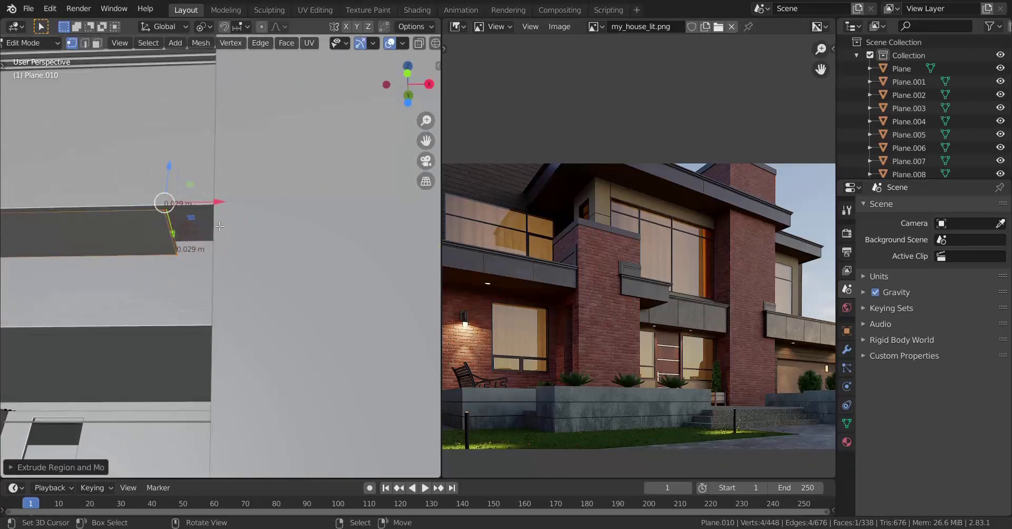
pyautogui.press('g')
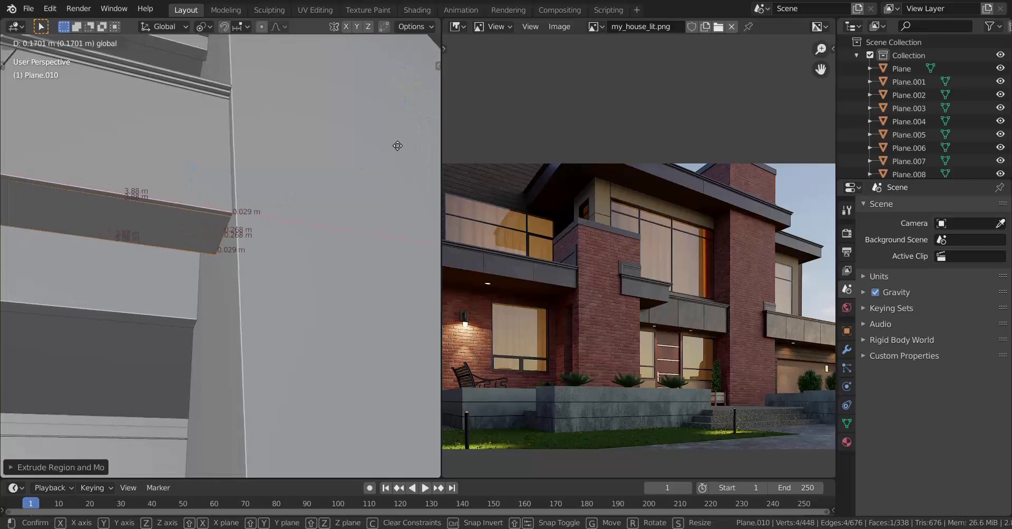
pyautogui.click(239, 226)
# Step: Select the whole linked plank, duplicate it one plank width along global Y, repeat the duplication and leave mesh editing
pyautogui.hotkey('shift', 'z')
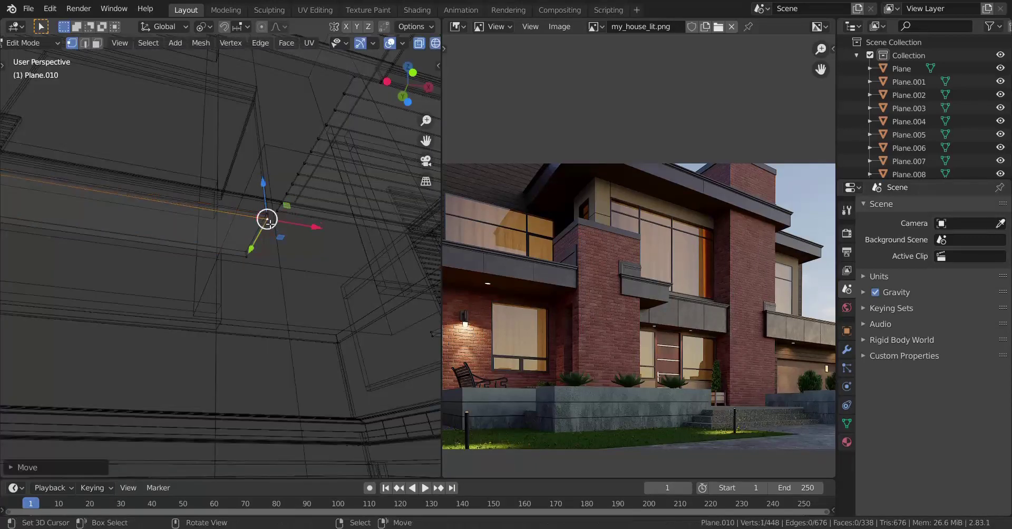
pyautogui.hotkey('ctrl', 'l')
pyautogui.moveTo(268, 220)
pyautogui.mouseDown(button='middle')
pyautogui.moveTo(283, 232)
pyautogui.moveTo(258, 239)
pyautogui.mouseUp(button='middle')
pyautogui.press('z')
pyautogui.click(405, 227)
pyautogui.moveTo(353, 232); pyautogui.dragTo(280, 285, button='middle')
pyautogui.hotkey('shift', 'd')
pyautogui.press('y')
pyautogui.press('shift')
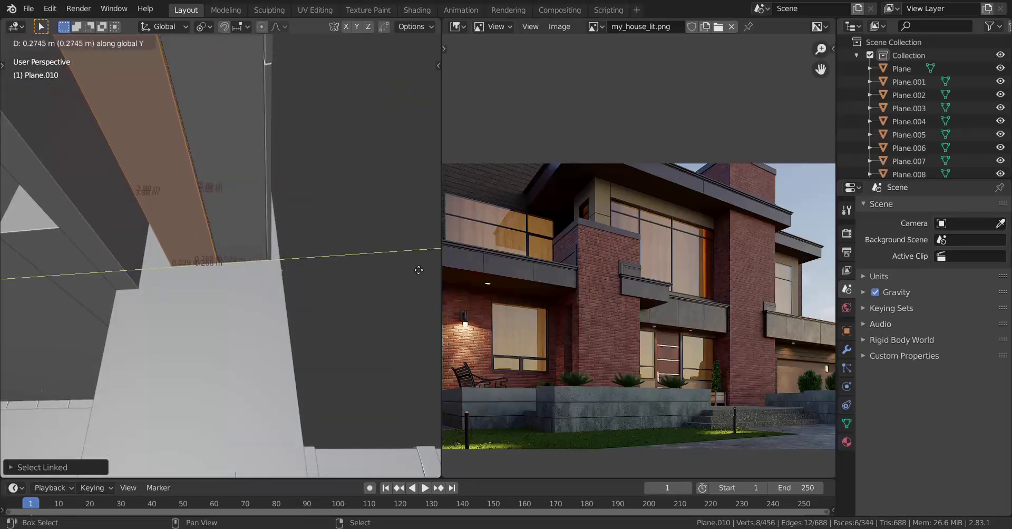
pyautogui.click(420, 265)
pyautogui.hotkey('shift', 'r')
pyautogui.press('Tab')
pyautogui.hotkey('alt', 'a')
# Step: Add a centred vertical loop cut across the long front fascia of the main roof
pyautogui.scroll(-2, 87, 318)
pyautogui.moveTo(87, 318); pyautogui.dragTo(197, 348, button='middle')
pyautogui.keyDown('shift'); pyautogui.moveTo(197, 348); pyautogui.dragTo(675, 308, button='middle'); pyautogui.keyUp('shift')
pyautogui.moveTo(576, 308); pyautogui.dragTo(379, 308, button='middle')
pyautogui.moveTo(207, 268); pyautogui.dragTo(245, 346, button='middle')
pyautogui.scroll(1, 246, 346)
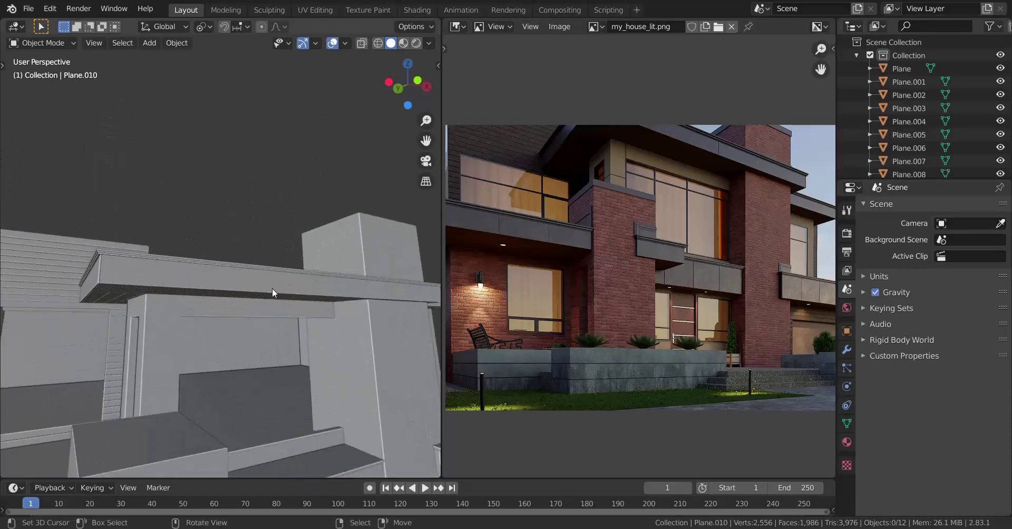
pyautogui.rightClick(271, 279)
pyautogui.moveTo(258, 297); pyautogui.dragTo(194, 320, button='middle')
pyautogui.scroll(1, 224, 321)
pyautogui.press('Tab')
pyautogui.scroll(-3, 232, 292)
pyautogui.hotkey('ctrl', 'r')
pyautogui.click(245, 282)
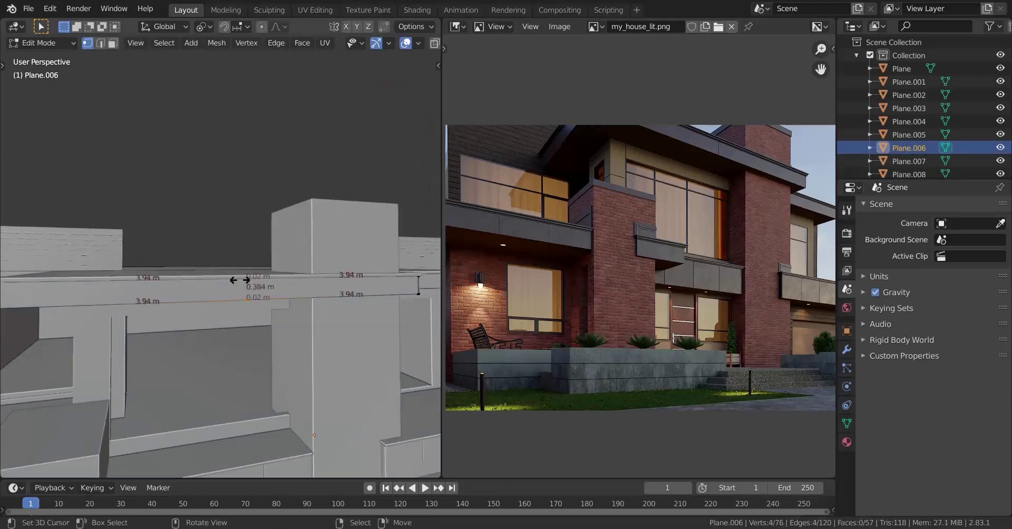
pyautogui.rightClick(245, 280)
# Step: Bevel the fascia's centre loop into a very narrow strip and delete the strip to open a panel seam
pyautogui.scroll(4, 274, 321)
pyautogui.scroll(4, 282, 339)
pyautogui.moveTo(260, 333)
pyautogui.keyDown('shift'); pyautogui.mouseDown(button='middle')
pyautogui.moveTo(215, 321)
pyautogui.moveTo(207, 344)
pyautogui.mouseUp(button='middle'); pyautogui.keyUp('shift')
pyautogui.press('z')
pyautogui.click(180, 332)
pyautogui.press('z')
pyautogui.click(306, 346)
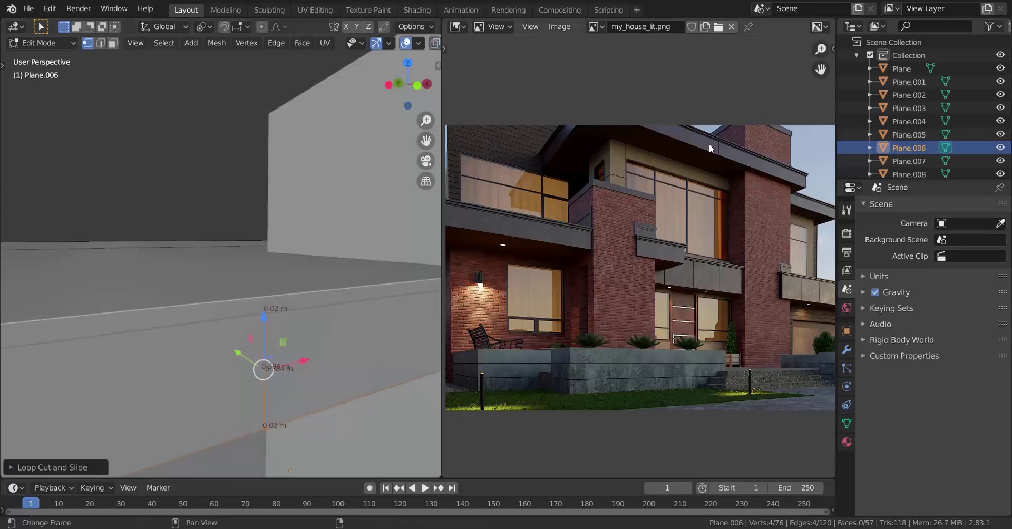
pyautogui.keyDown('shift'); pyautogui.moveTo(333, 373); pyautogui.dragTo(269, 301, button='middle'); pyautogui.keyUp('shift')
pyautogui.hotkey('ctrl', 'b')
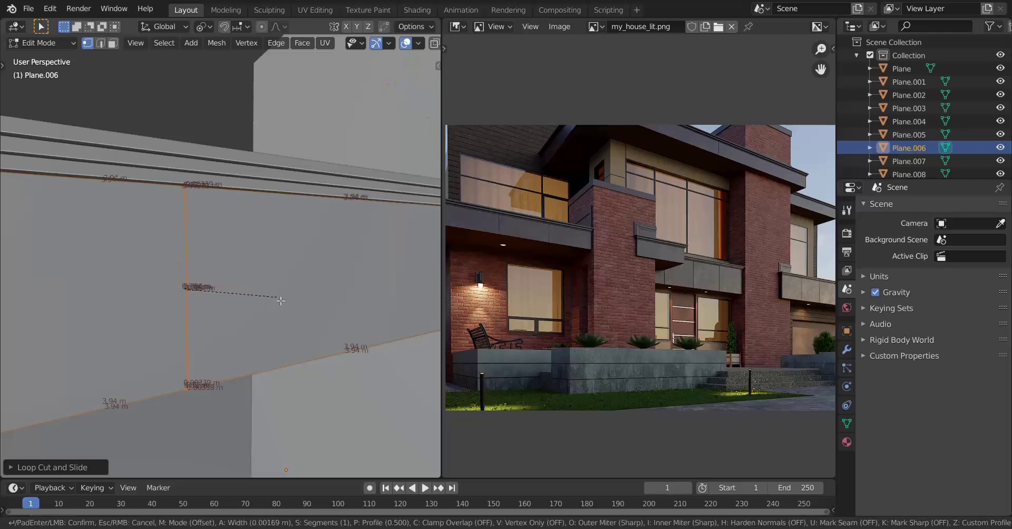
pyautogui.click(337, 282)
pyautogui.press('x')
pyautogui.click(393, 256)
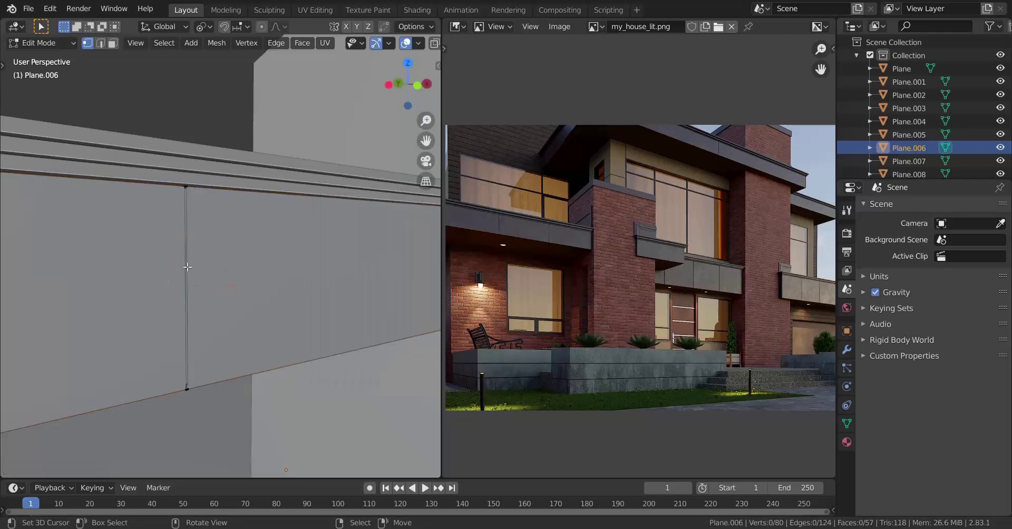
# Step: Fill the open edge loops on both sides of the fascia seam with faces and leave mesh editing
pyautogui.keyDown('alt'); pyautogui.click(188, 252); pyautogui.keyUp('alt')
pyautogui.hotkey('alt', 'z')
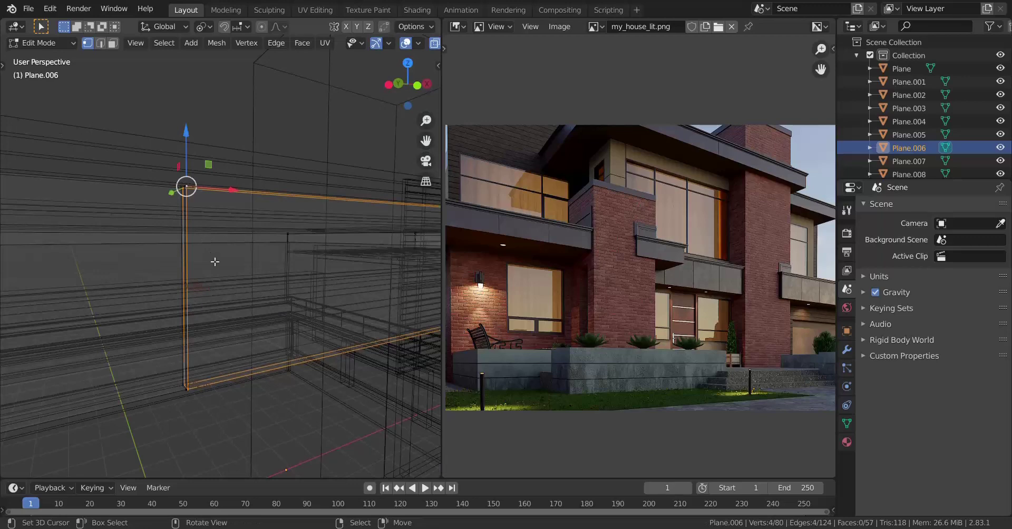
pyautogui.press('f')
pyautogui.press('z')
pyautogui.click(275, 258)
pyautogui.keyDown('alt'); pyautogui.click(185, 229); pyautogui.keyUp('alt')
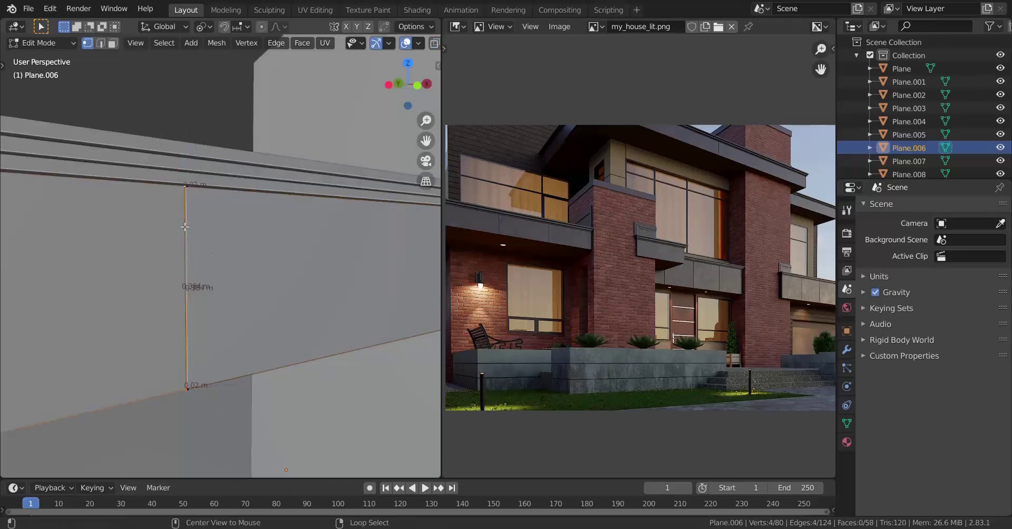
pyautogui.hotkey('shift', 'z')
pyautogui.click(329, 258)
pyautogui.press('Tab')
pyautogui.scroll(-4, 227, 295)
pyautogui.moveTo(227, 295)
pyautogui.mouseDown(button='middle')
pyautogui.moveTo(201, 315)
pyautogui.moveTo(187, 279)
pyautogui.moveTo(211, 289)
pyautogui.mouseUp(button='middle')
pyautogui.scroll(-2, 202, 315)
pyautogui.hotkey('alt', 'a')
# Step: Cut a horizontal edge loop around the chimney and slide it to about 0.25 m below the top
pyautogui.scroll(2, 726, 198)
pyautogui.moveTo(726, 197); pyautogui.dragTo(709, 232, button='middle')
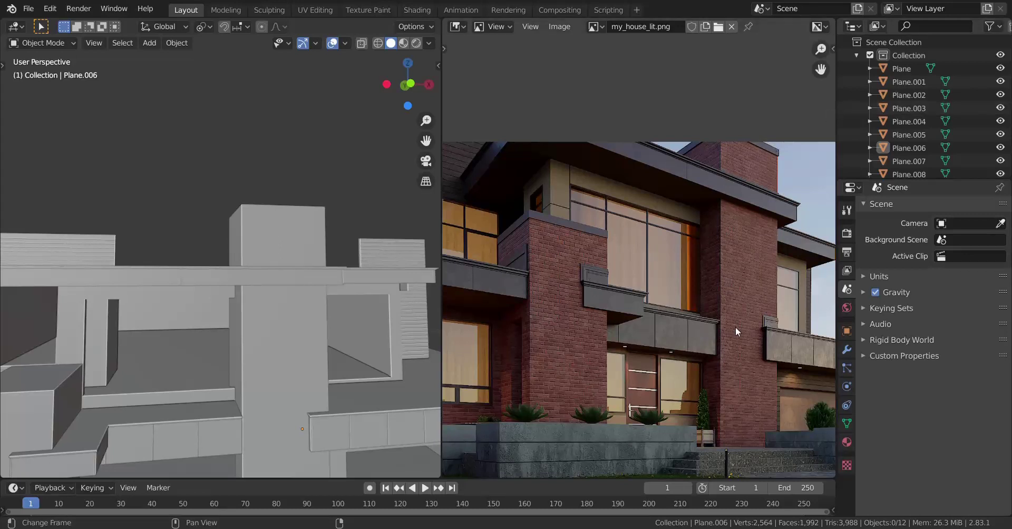
pyautogui.moveTo(185, 350); pyautogui.dragTo(244, 336, button='middle')
pyautogui.scroll(5, 216, 361)
pyautogui.click(235, 312)
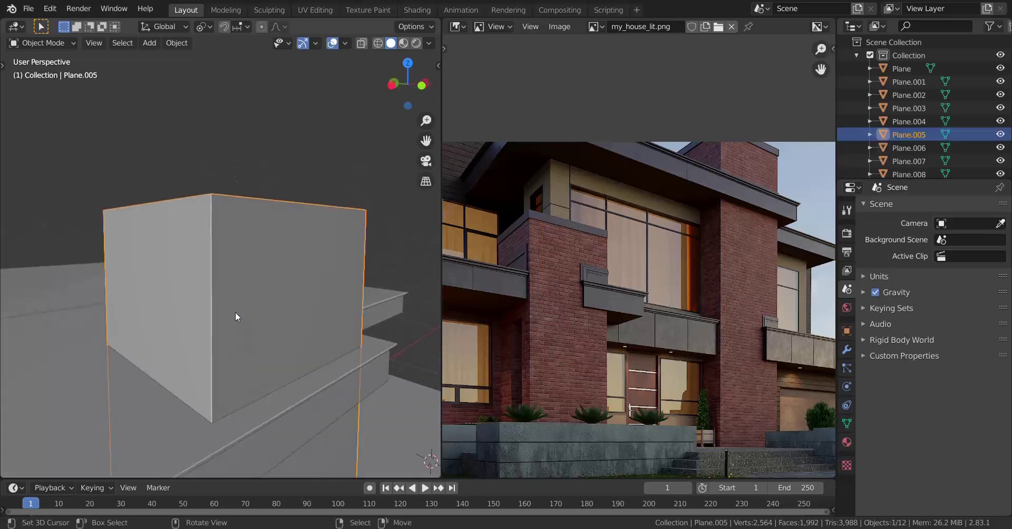
pyautogui.press('Tab')
pyautogui.hotkey('ctrl', 'r')
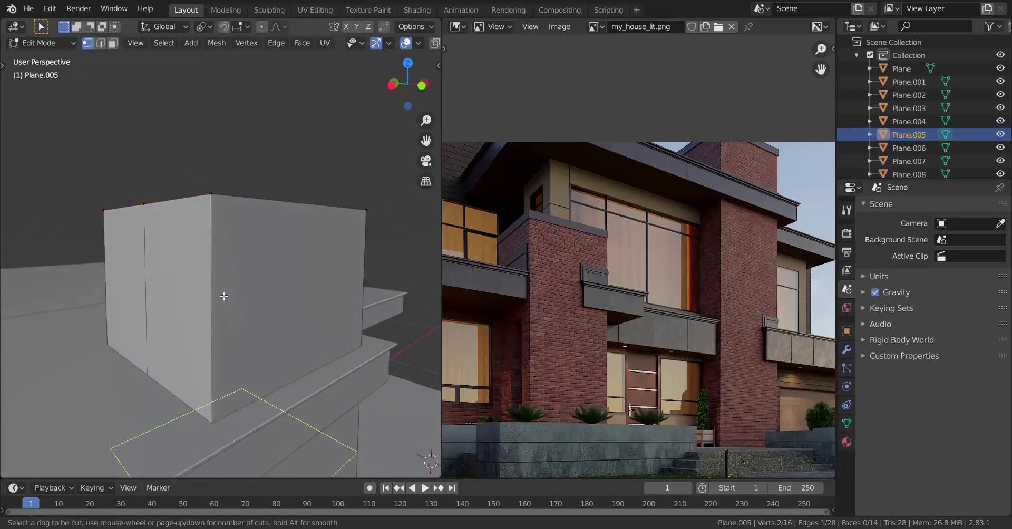
pyautogui.click(224, 290)
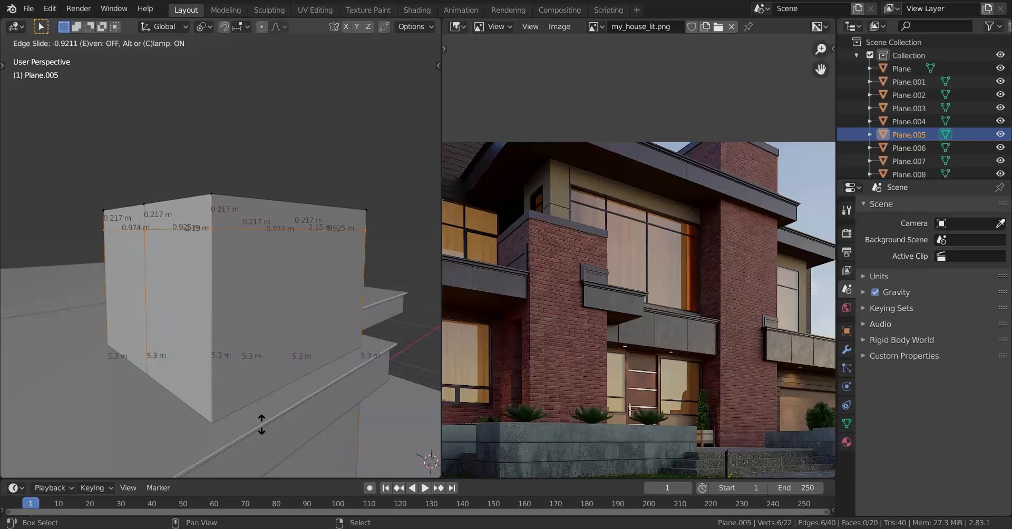
pyautogui.click(262, 424)
pyautogui.press('g')
pyautogui.press('g')
pyautogui.click(262, 262)
# Step: Duplicate the chimney's edge loop in place and separate the copy into its own object
pyautogui.press('g')
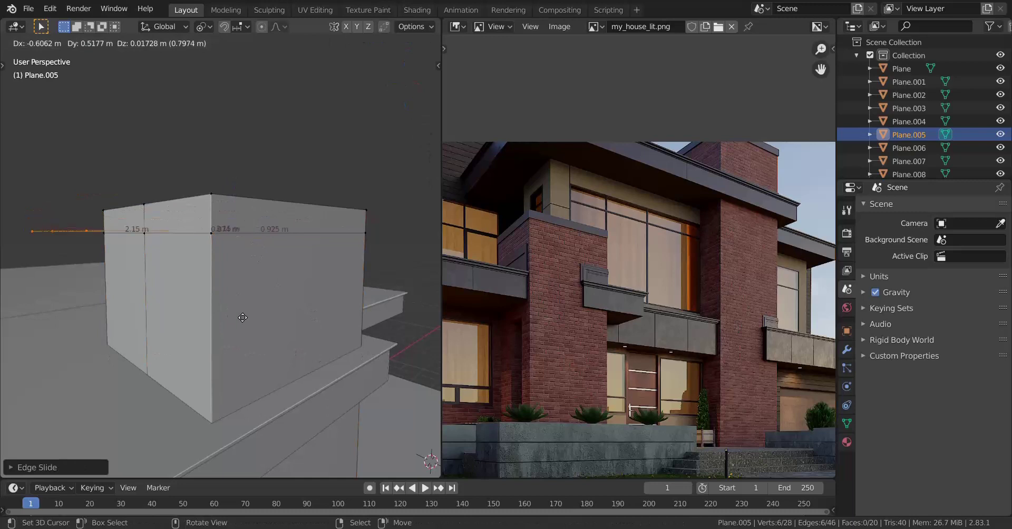
pyautogui.rightClick(242, 318)
pyautogui.hotkey('ctrl', 'z')
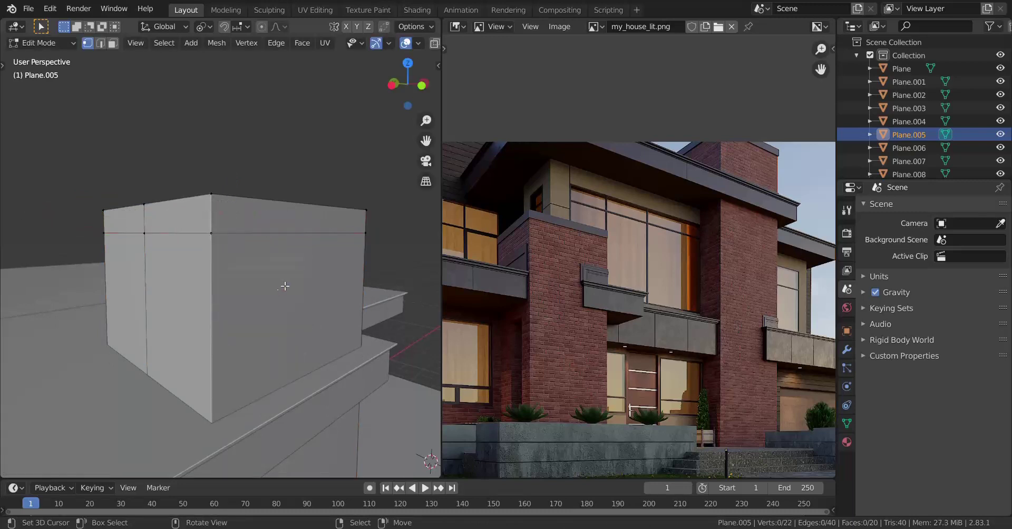
# Step: Dissolve the original horizontal edge loop on the chimney and leave mesh editing
pyautogui.keyDown('alt'); pyautogui.click(295, 235); pyautogui.keyUp('alt')
pyautogui.press('x')
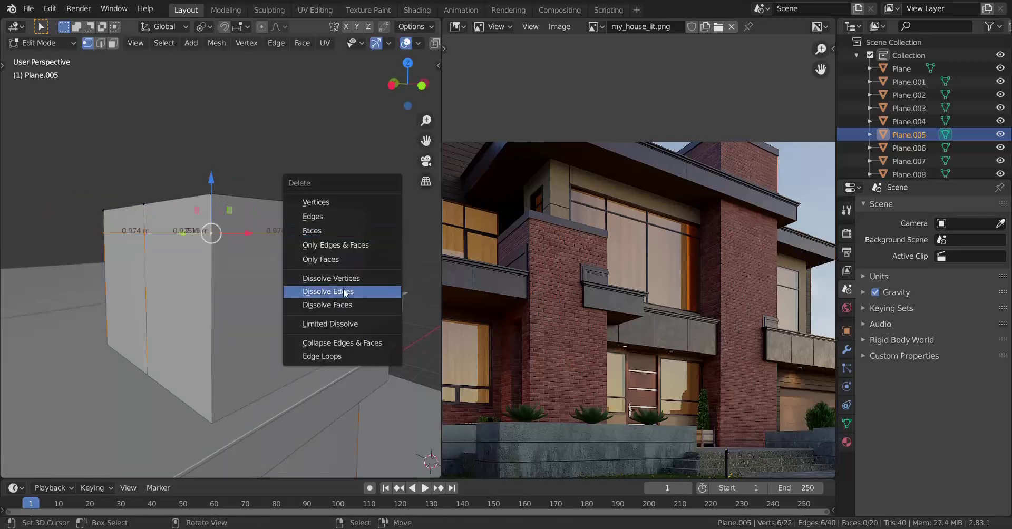
pyautogui.click(342, 291)
pyautogui.press('Tab')
# Step: Dissolve the two extra midpoint vertices of the separated chimney loop, leaving a four-cornered rectangle
pyautogui.click(348, 232)
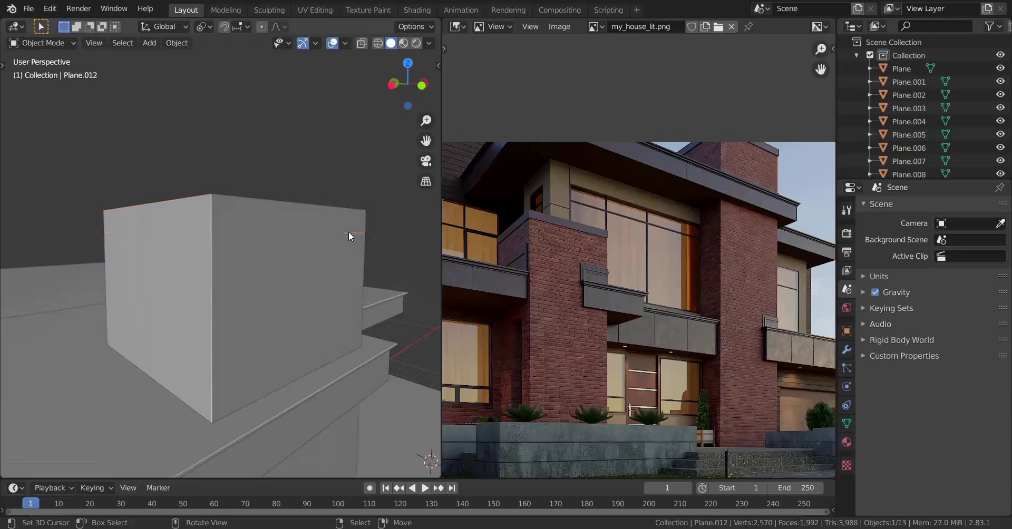
pyautogui.press('Tab')
pyautogui.moveTo(135, 235); pyautogui.dragTo(143, 267, button='middle')
pyautogui.hotkey('shift', 'z')
pyautogui.press('x')
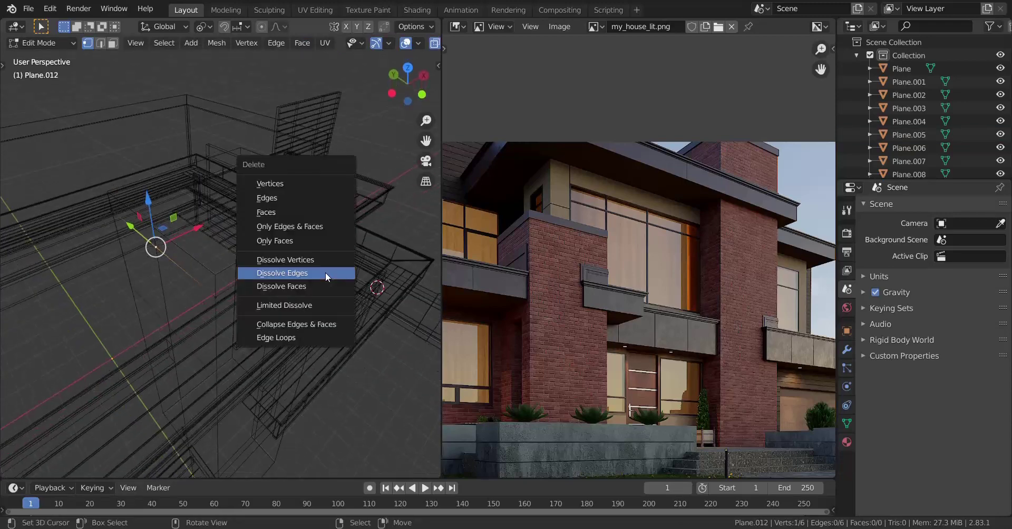
pyautogui.click(325, 273)
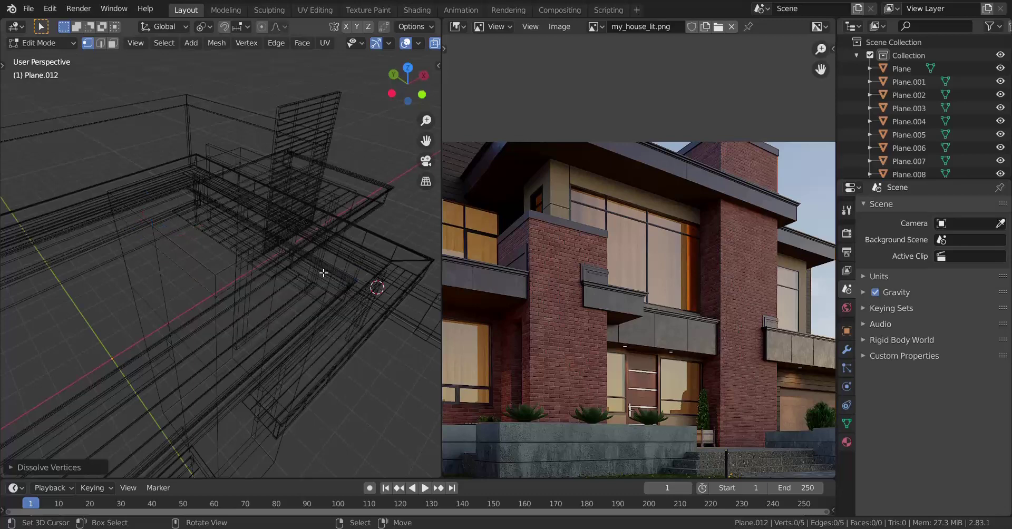
pyautogui.press('a')
pyautogui.moveTo(251, 329); pyautogui.dragTo(253, 306, button='middle')
pyautogui.click(260, 173)
pyautogui.press('x')
pyautogui.click(337, 201)
pyautogui.press('a')
pyautogui.moveTo(273, 355)
pyautogui.mouseDown(button='middle')
pyautogui.moveTo(264, 328)
pyautogui.moveTo(285, 280)
pyautogui.mouseUp(button='middle')
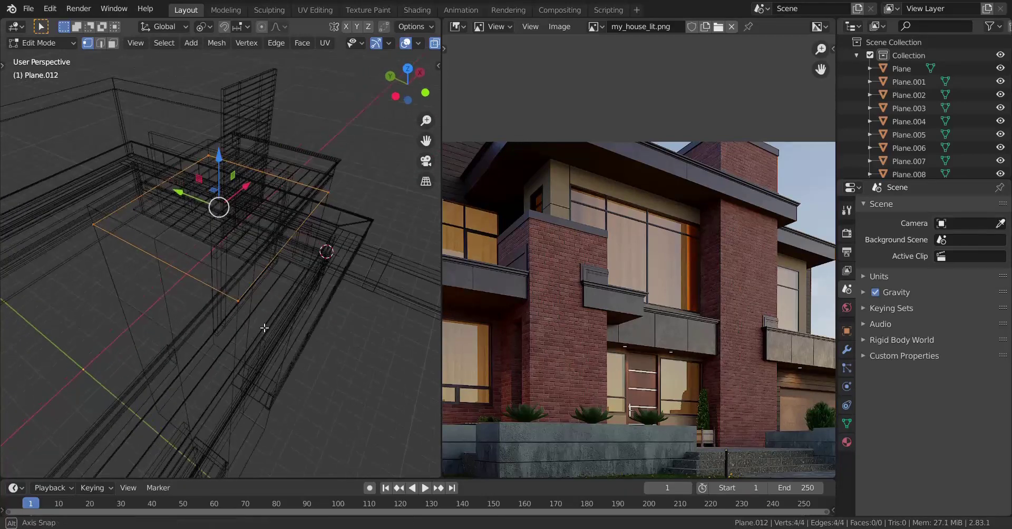
# Step: Extrude the rectangular loop vertically about 0.25 m to the chimney's top edge to form a cap band
pyautogui.hotkey('shift', 'z')
pyautogui.moveTo(352, 315); pyautogui.dragTo(328, 308, button='middle')
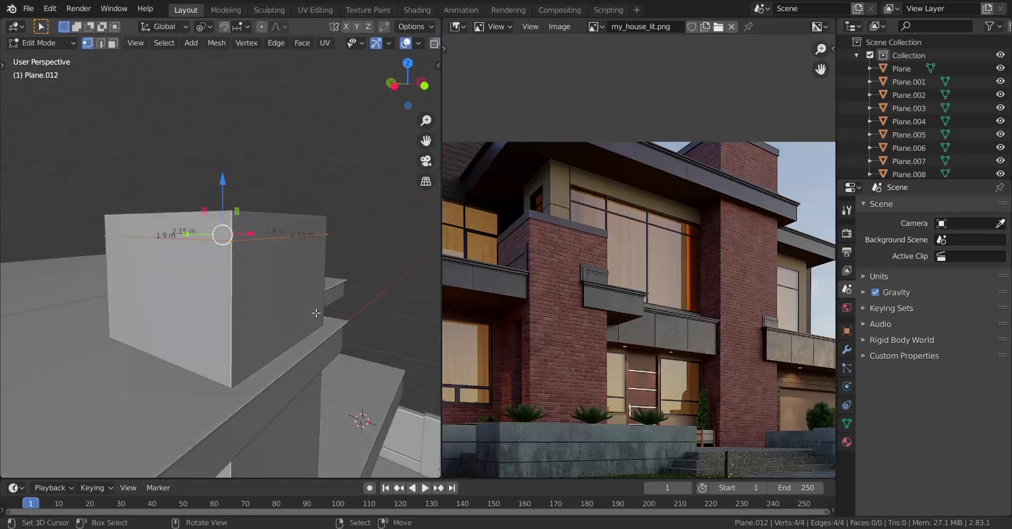
pyautogui.scroll(1, 321, 308)
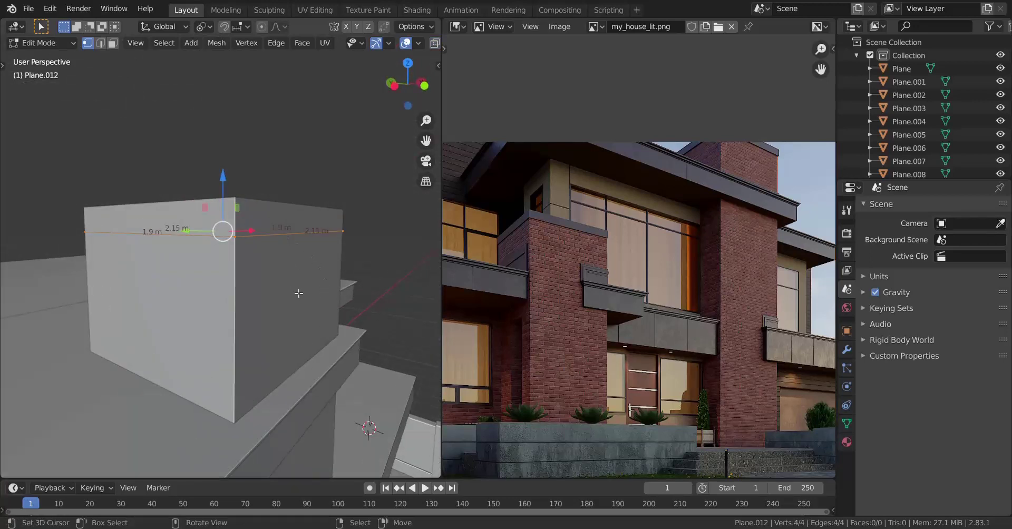
pyautogui.moveTo(297, 294); pyautogui.dragTo(279, 295, button='middle')
pyautogui.press('e')
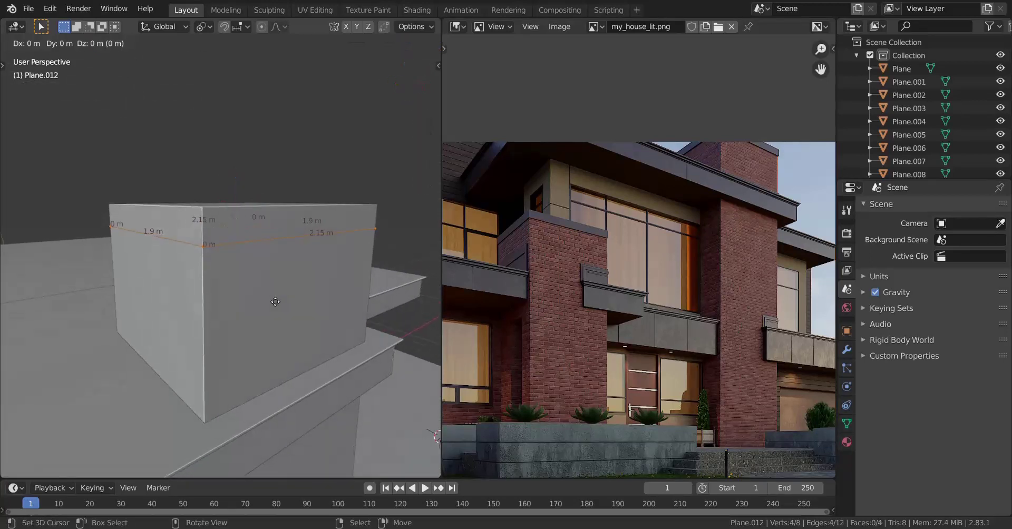
pyautogui.click(287, 224)
pyautogui.click(216, 255)
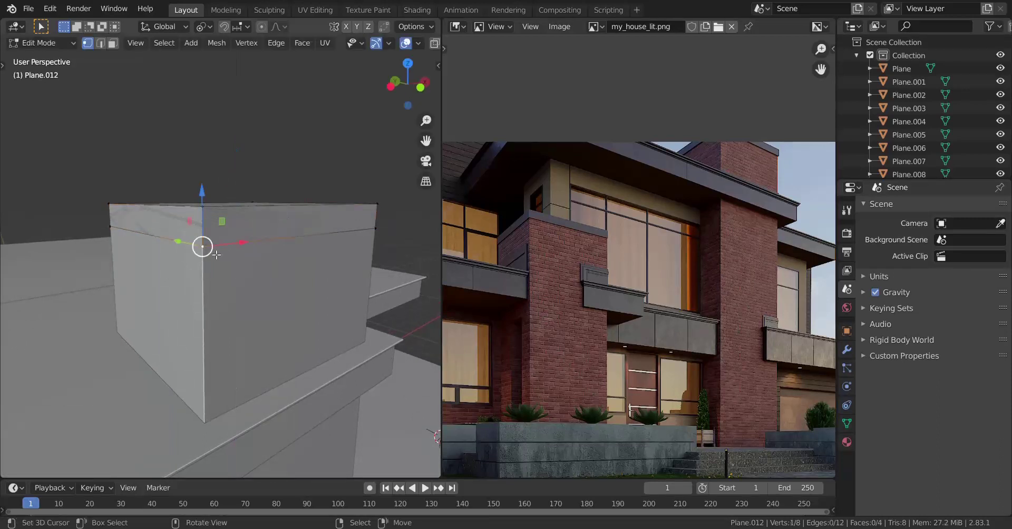
# Step: Add a Solidify modifier to the chimney cap band
pyautogui.press('Tab')
pyautogui.click(847, 349)
pyautogui.click(931, 208)
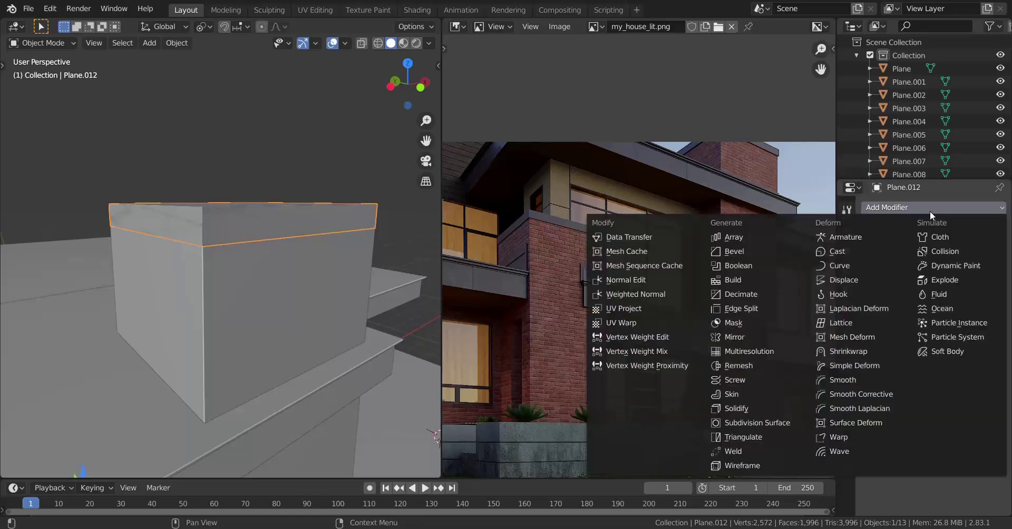
pyautogui.click(748, 408)
pyautogui.moveTo(268, 321); pyautogui.dragTo(318, 354, button='middle')
pyautogui.scroll(3, 264, 366)
# Step: Recalculate the cap band's normals with the Inside option enabled
pyautogui.press('Tab')
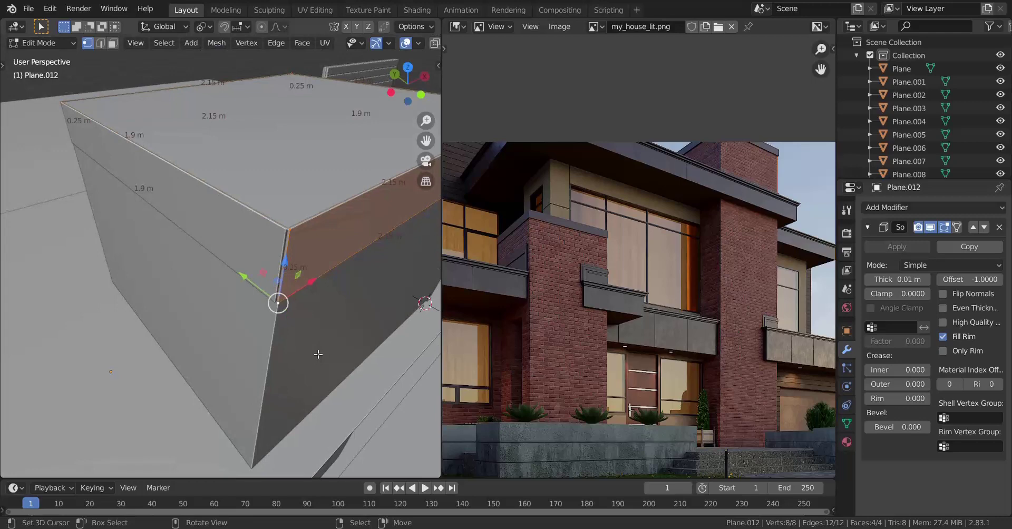
pyautogui.hotkey('shift', 'n')
pyautogui.moveTo(318, 354); pyautogui.dragTo(253, 360, button='middle')
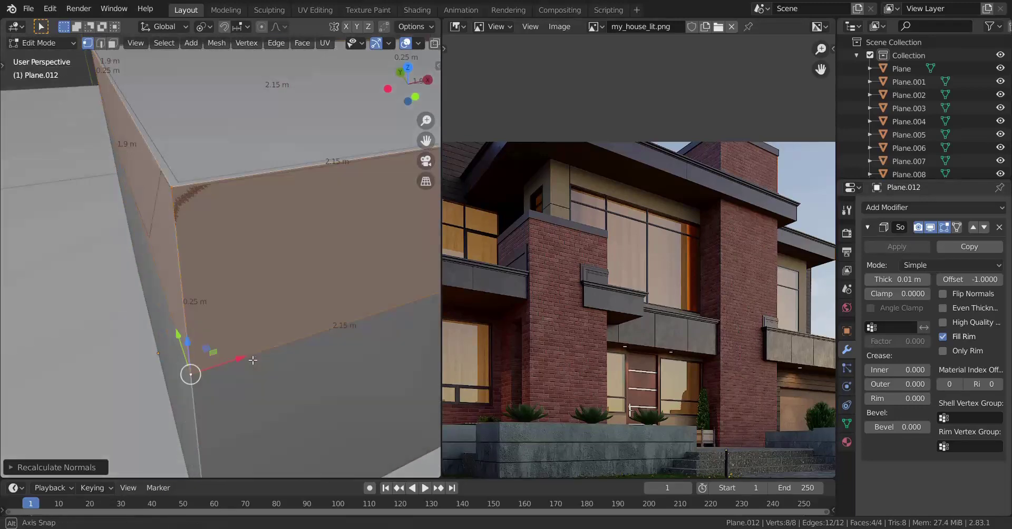
pyautogui.click(79, 468)
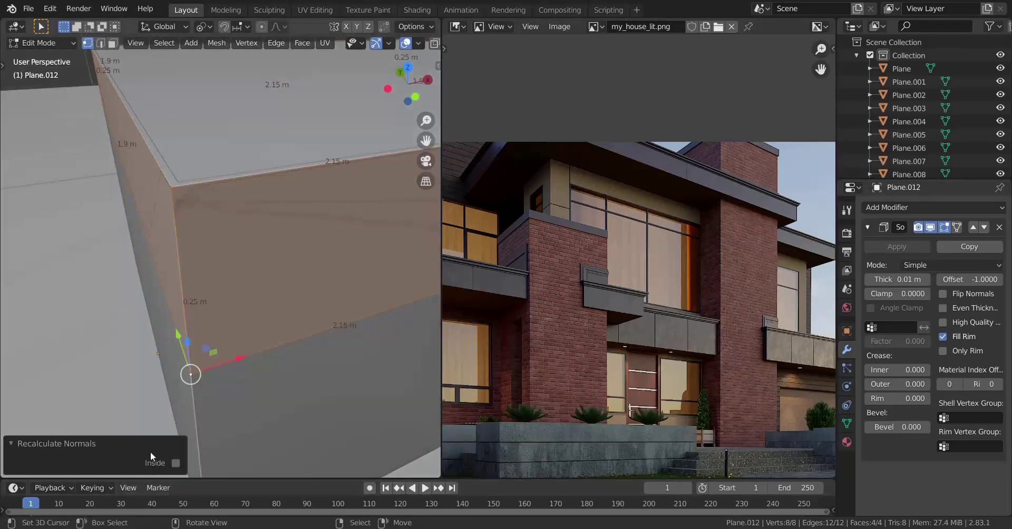
pyautogui.click(175, 463)
pyautogui.click(10, 447)
# Step: Leave mesh editing and set the cap band's Solidify thickness to 0.05 m
pyautogui.moveTo(16, 443); pyautogui.dragTo(170, 337, button='middle')
pyautogui.press('Tab')
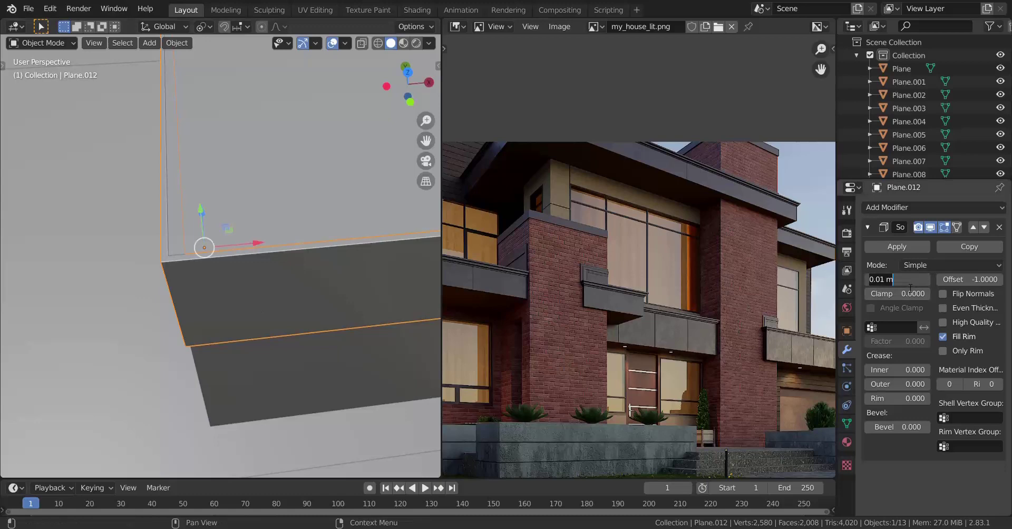
pyautogui.press('Return')
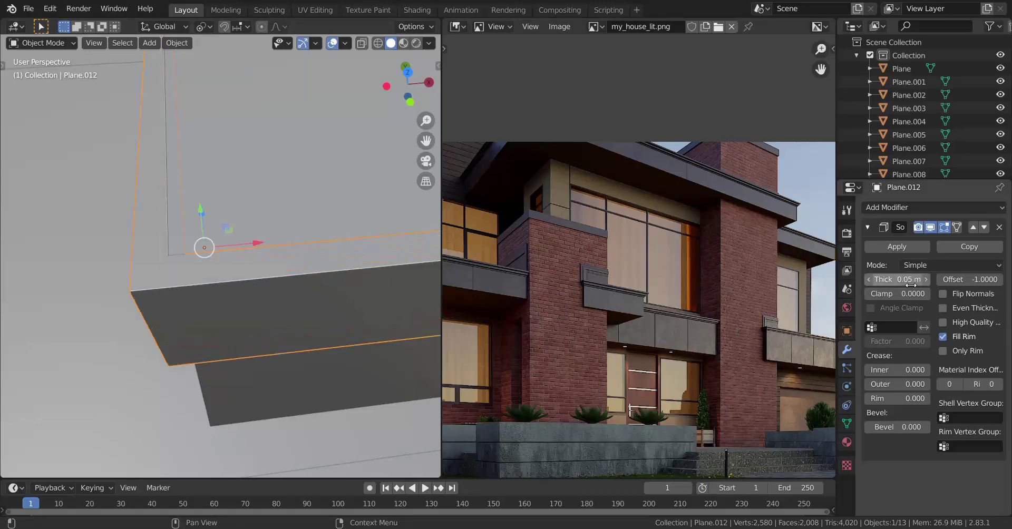
# Step: Enable Even Thickness on the chimney cap band's Solidify modifier and set its thickness to 0.03 m
pyautogui.moveTo(118, 429); pyautogui.dragTo(228, 268, button='middle')
pyautogui.scroll(-2, 242, 286)
pyautogui.press('Tab')
pyautogui.scroll(-2, 228, 268)
pyautogui.press('Tab')
pyautogui.moveTo(227, 306); pyautogui.dragTo(216, 385, button='middle')
pyautogui.scroll(3, 219, 293)
pyautogui.hotkey('alt', 'a')
pyautogui.scroll(4, 248, 290)
pyautogui.click(298, 266)
pyautogui.moveTo(298, 266); pyautogui.dragTo(242, 283, button='middle')
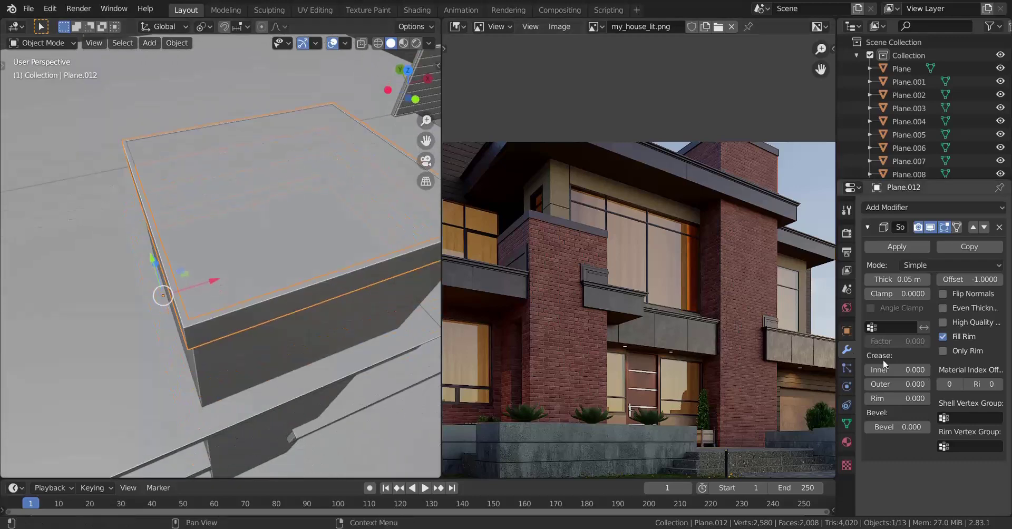
pyautogui.click(944, 309)
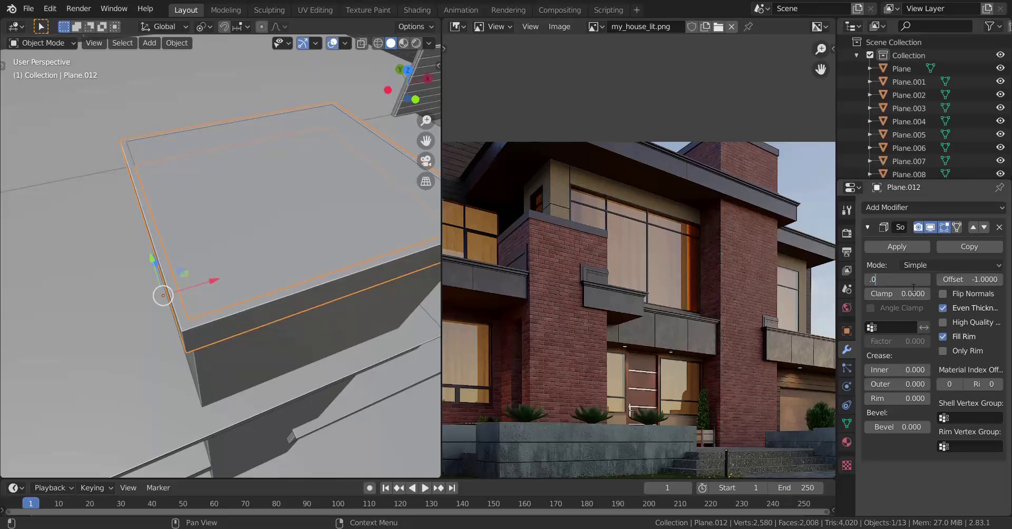
pyautogui.press('Return')
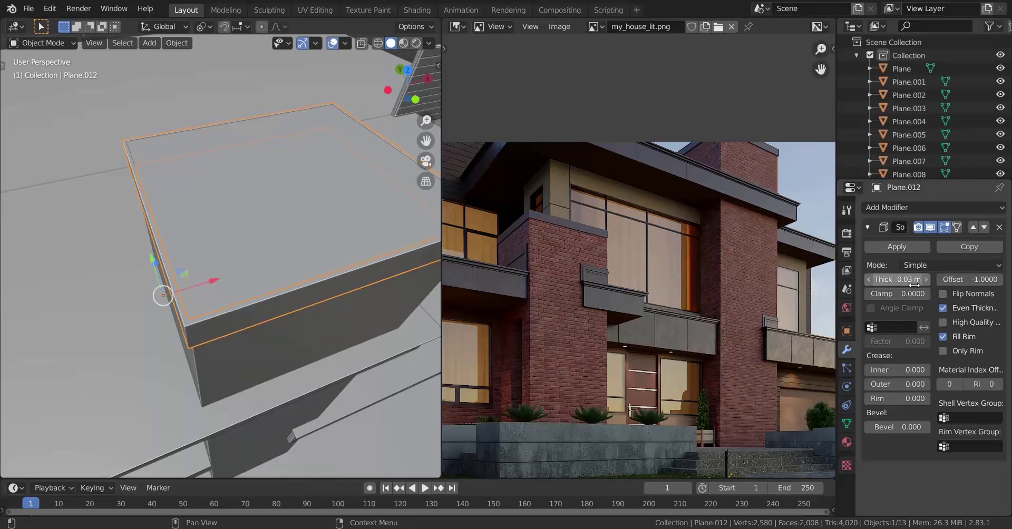
# Step: Apply the cap band's Solidify modifier and join the band to the chimney
pyautogui.click(916, 251)
pyautogui.moveTo(332, 363)
pyautogui.mouseDown(button='middle')
pyautogui.moveTo(388, 315)
pyautogui.moveTo(207, 416)
pyautogui.mouseUp(button='middle')
pyautogui.press('Tab')
pyautogui.hotkey('shift', 'z')
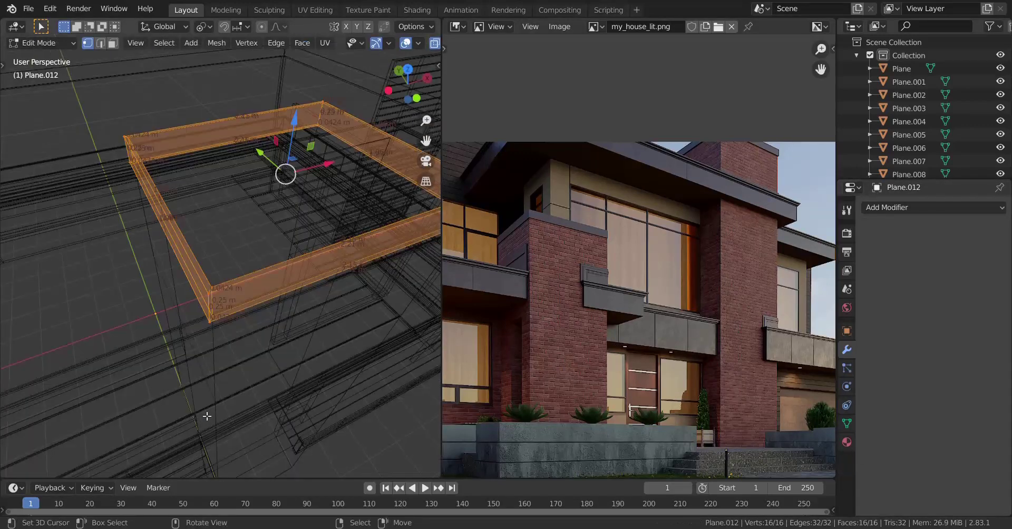
pyautogui.hotkey('shift', 'z')
pyautogui.moveTo(323, 332); pyautogui.dragTo(337, 319, button='middle')
pyautogui.press('Tab')
pyautogui.moveTo(268, 311)
pyautogui.mouseDown(button='middle')
pyautogui.moveTo(283, 290)
pyautogui.moveTo(203, 288)
pyautogui.moveTo(232, 280)
pyautogui.mouseUp(button='middle')
pyautogui.click(282, 290)
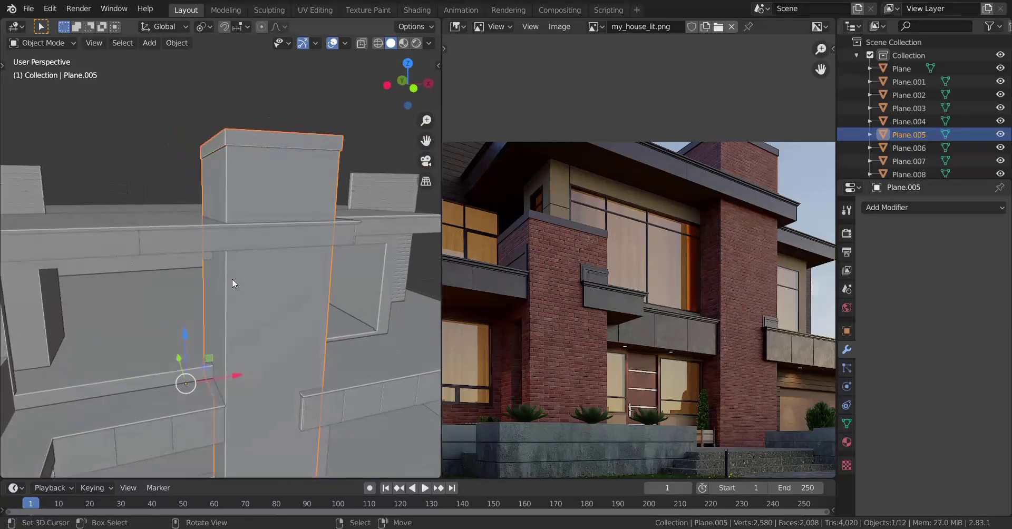
# Step: Cut a horizontal edge loop around the shorter front brick pillar, about 0.2 m below its top edge
pyautogui.moveTo(323, 314); pyautogui.dragTo(275, 291, button='middle')
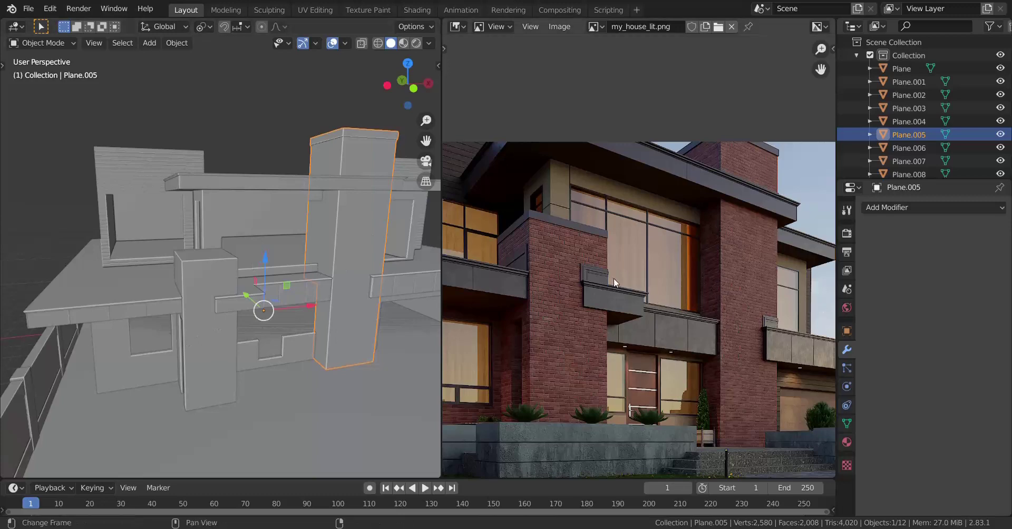
pyautogui.scroll(6, 210, 310)
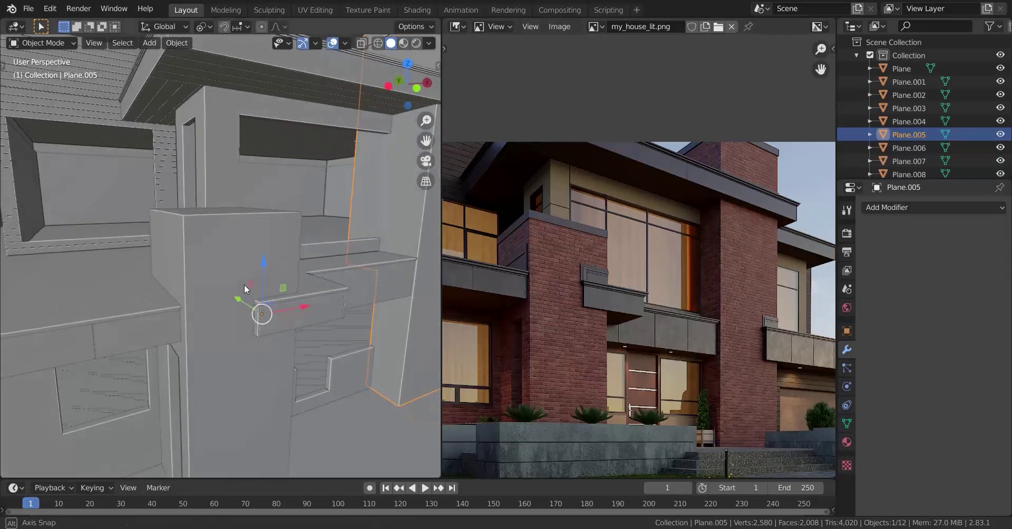
pyautogui.click(232, 293)
pyautogui.press('Tab')
pyautogui.scroll(2, 271, 297)
pyautogui.moveTo(229, 293); pyautogui.dragTo(232, 322, button='middle')
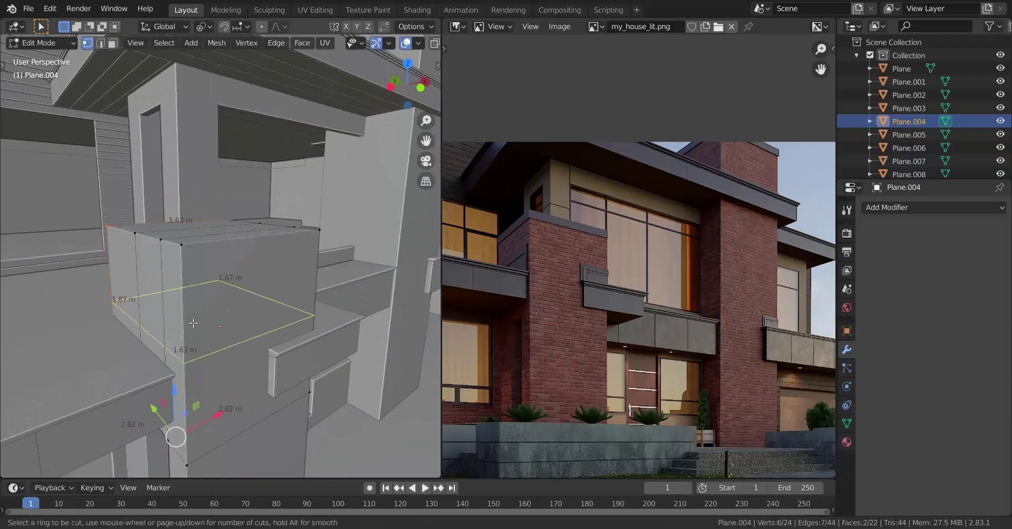
pyautogui.hotkey('ctrl', 'r')
pyautogui.click(203, 318)
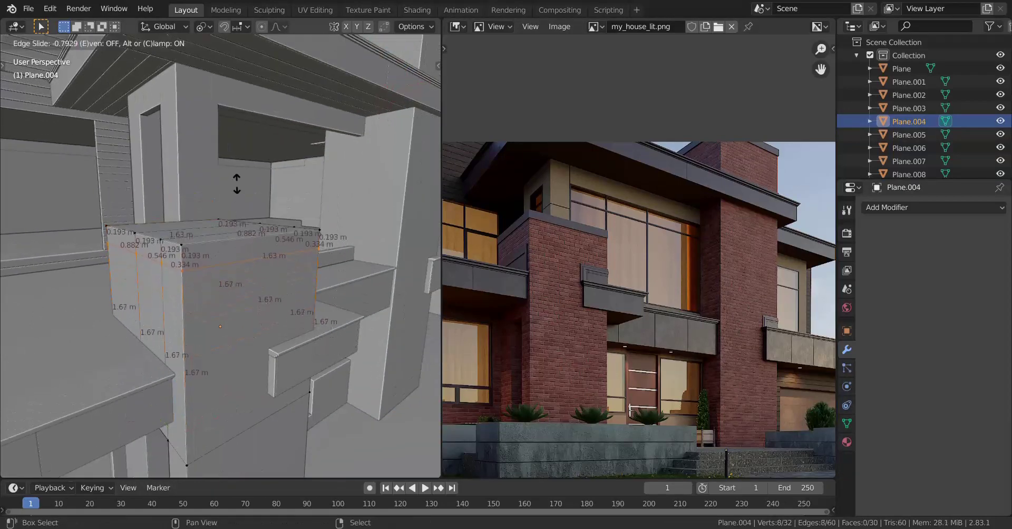
pyautogui.click(240, 177)
# Step: Duplicate the pillar's new edge loop in place and separate the copy into its own object
pyautogui.hotkey('shift', 'd')
pyautogui.rightClick(225, 295)
pyautogui.press('p')
pyautogui.click(222, 295)
pyautogui.keyDown('alt'); pyautogui.rightClick(300, 254); pyautogui.keyUp('alt')
pyautogui.press('x')
pyautogui.click(300, 254)
pyautogui.press('Tab')
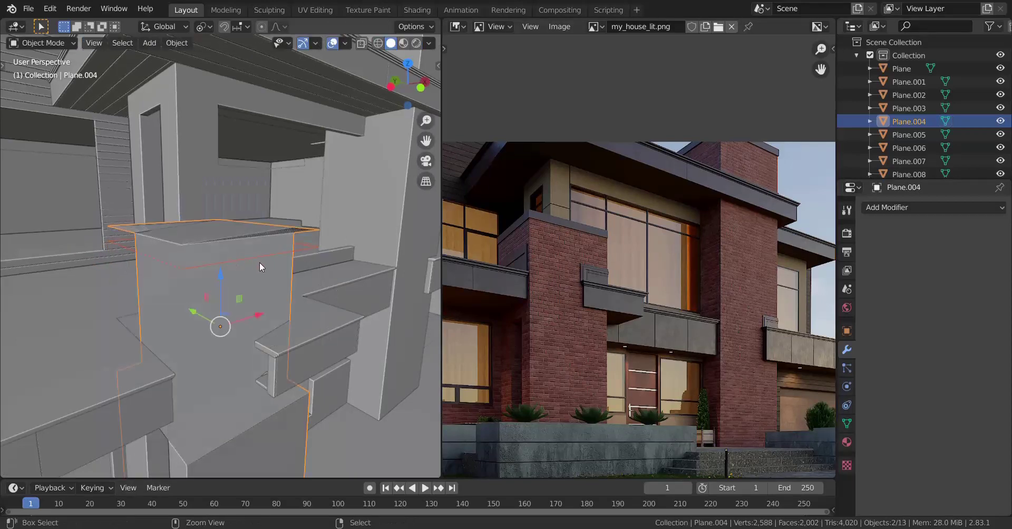
pyautogui.press('Tab')
pyautogui.press('Tab')
# Step: Dissolve the edges of the loop cut on the brick pillar and leave mesh editing
pyautogui.press('Tab')
pyautogui.press('x')
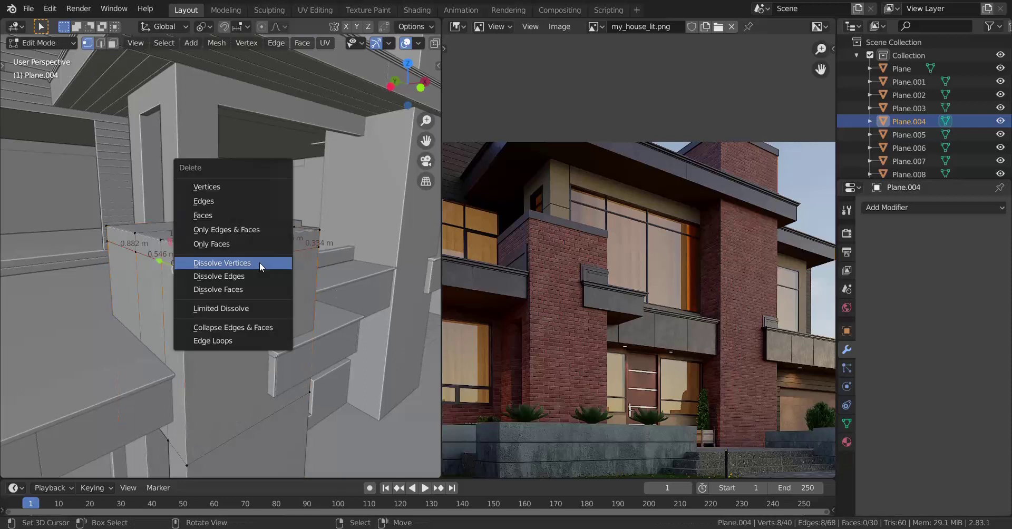
pyautogui.click(235, 276)
pyautogui.press('Tab')
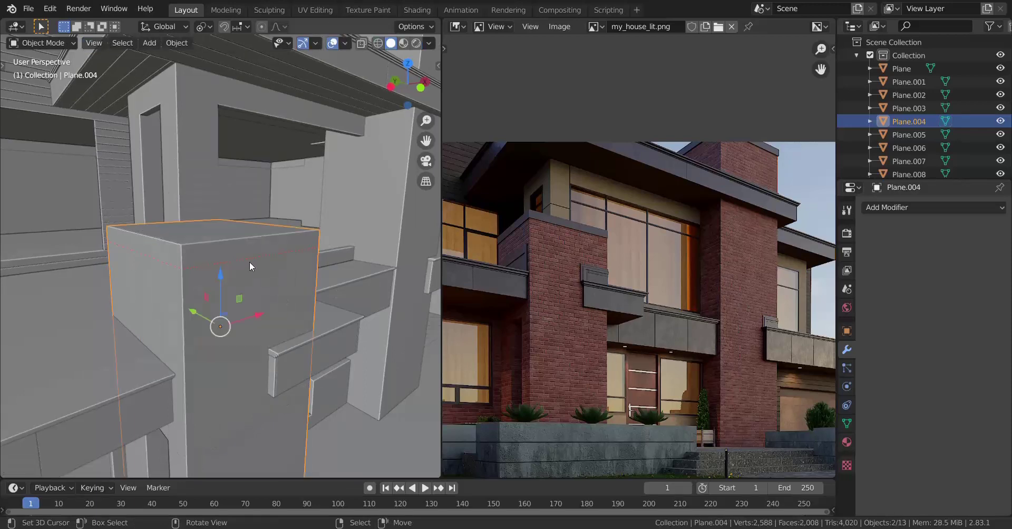
# Step: Dissolve the extra vertices of the separated loop, leaving a rectangle with only the four corner points
pyautogui.rightClick(229, 262)
pyautogui.press('Tab')
pyautogui.moveTo(147, 283); pyautogui.dragTo(187, 312, button='middle')
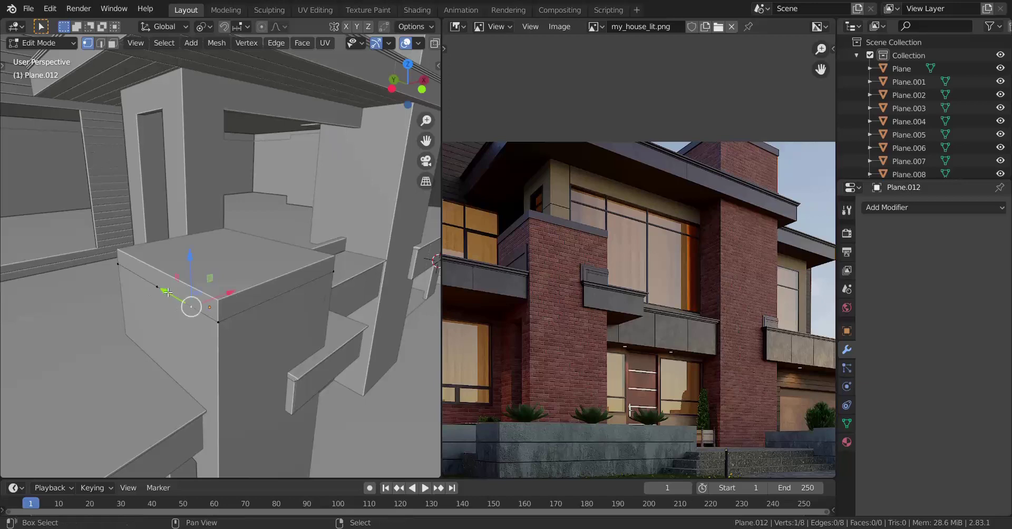
pyautogui.press('x')
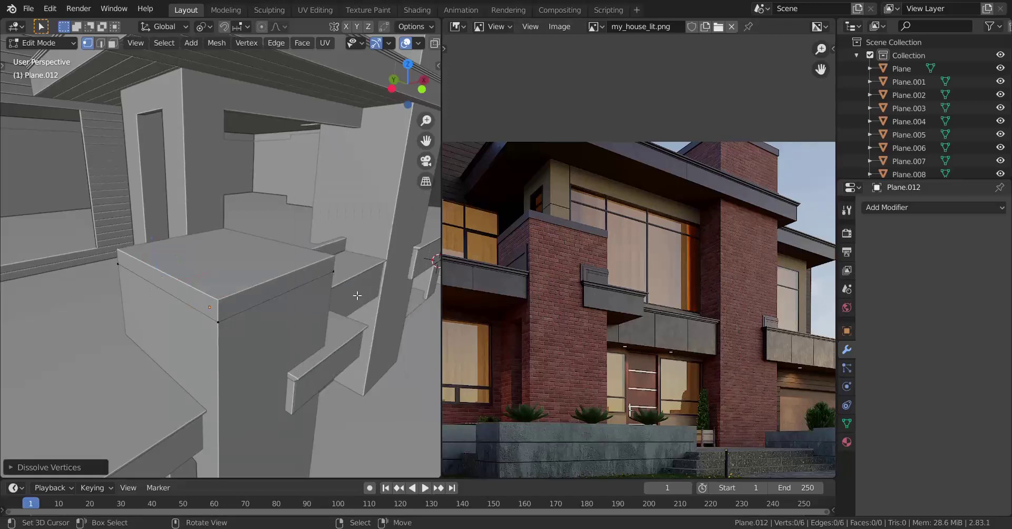
pyautogui.press('a')
pyautogui.moveTo(284, 311)
pyautogui.mouseDown(button='middle')
pyautogui.moveTo(247, 343)
pyautogui.moveTo(278, 348)
pyautogui.moveTo(233, 362)
pyautogui.moveTo(236, 344)
pyautogui.mouseUp(button='middle')
pyautogui.hotkey('shift', 'z')
pyautogui.rightClick(249, 291)
pyautogui.keyDown('shift'); pyautogui.rightClick(278, 316); pyautogui.keyUp('shift')
pyautogui.press('x')
pyautogui.click(421, 317)
pyautogui.press('a')
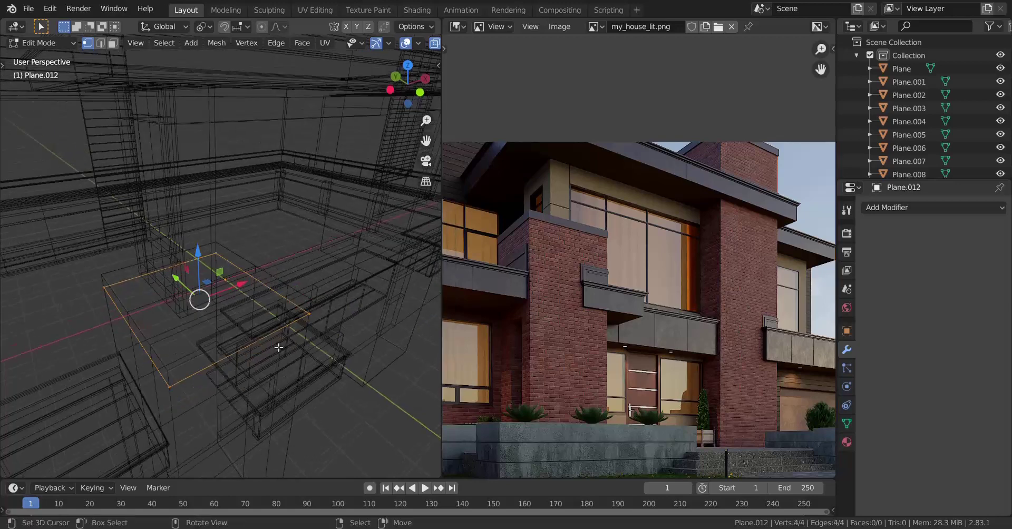
pyautogui.hotkey('shift', 'z')
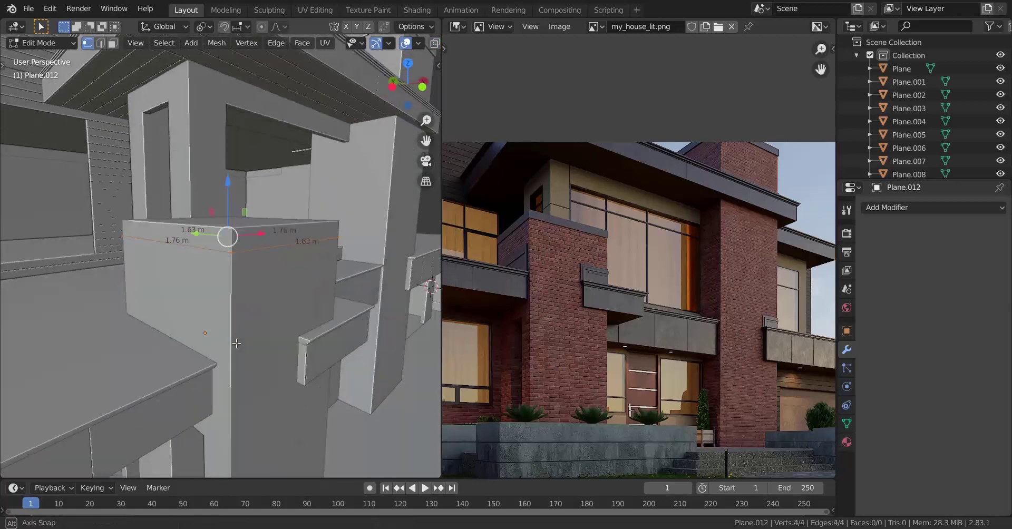
# Step: Extrude the rectangular loop about 0.18 m along Z up to the pillar's top edge
pyautogui.scroll(2, 237, 344)
pyautogui.press('r')
pyautogui.press('z')
pyautogui.rightClick(267, 352)
pyautogui.press('e')
pyautogui.press('z')
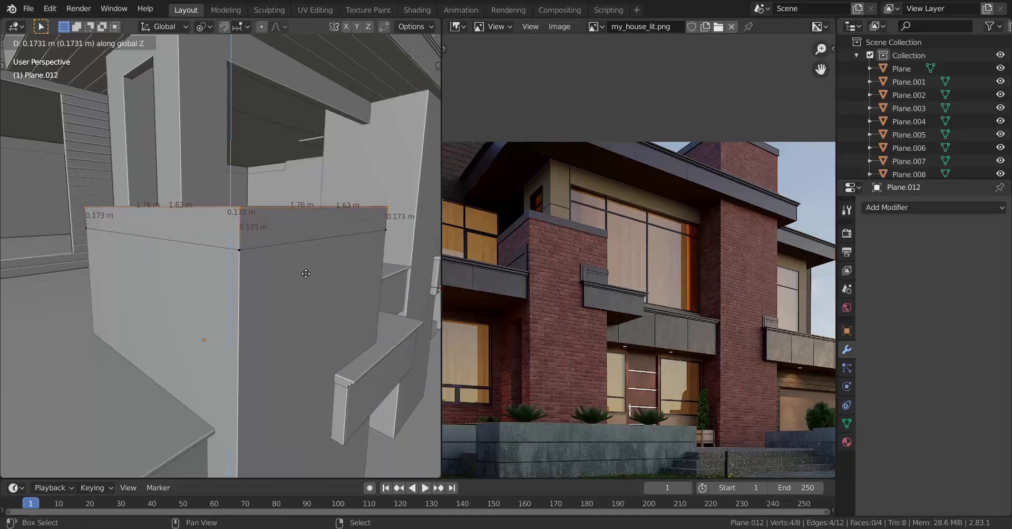
pyautogui.click(305, 266)
# Step: Duplicate the cap band's lower edge loop and move the copy down the pillar along Z
pyautogui.keyDown('alt'); pyautogui.rightClick(287, 247); pyautogui.keyUp('alt')
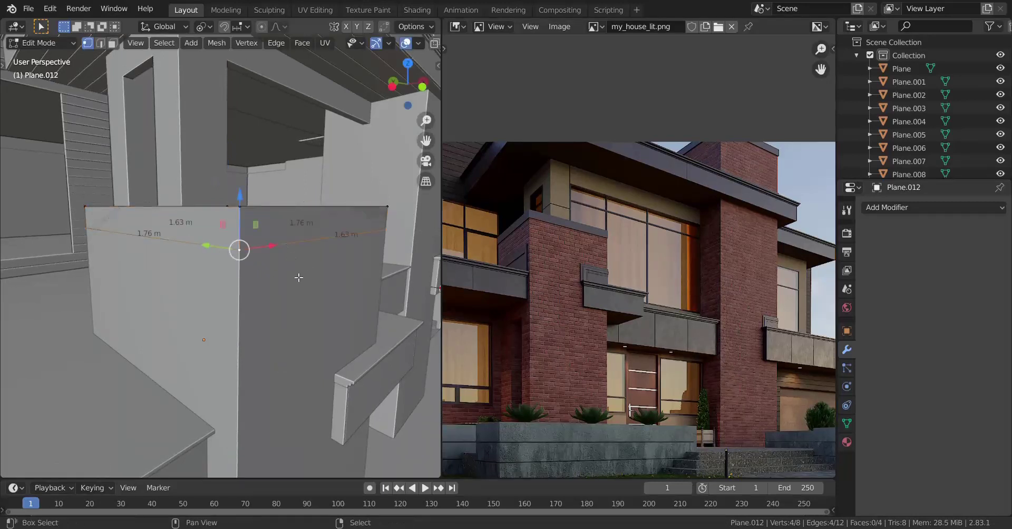
pyautogui.hotkey('shift', 'd')
pyautogui.press('z')
pyautogui.click(303, 397)
pyautogui.moveTo(303, 397)
pyautogui.mouseDown(button='middle')
pyautogui.moveTo(280, 338)
pyautogui.moveTo(280, 389)
pyautogui.moveTo(290, 388)
pyautogui.mouseUp(button='middle')
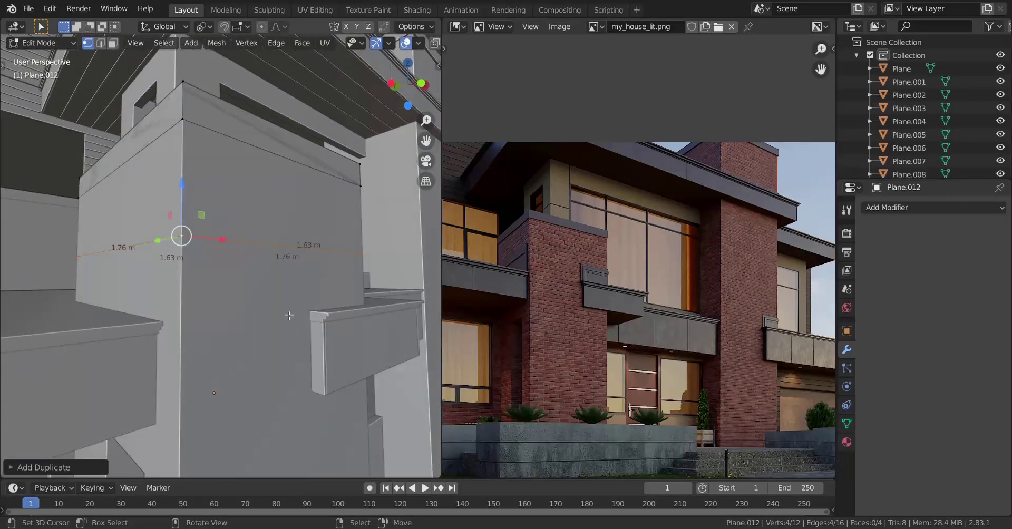
pyautogui.press('g')
pyautogui.press('z')
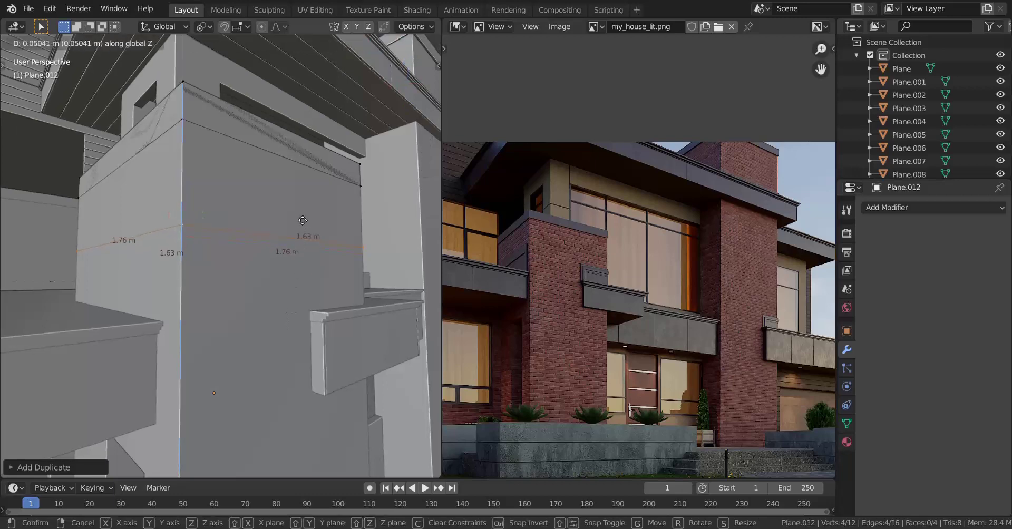
pyautogui.click(313, 54)
pyautogui.press('g')
pyautogui.press('z')
pyautogui.click(275, 371)
# Step: Extrude the copied loop about 0.52 m downward and separate the resulting lower band into its own object
pyautogui.press('e')
pyautogui.press('z')
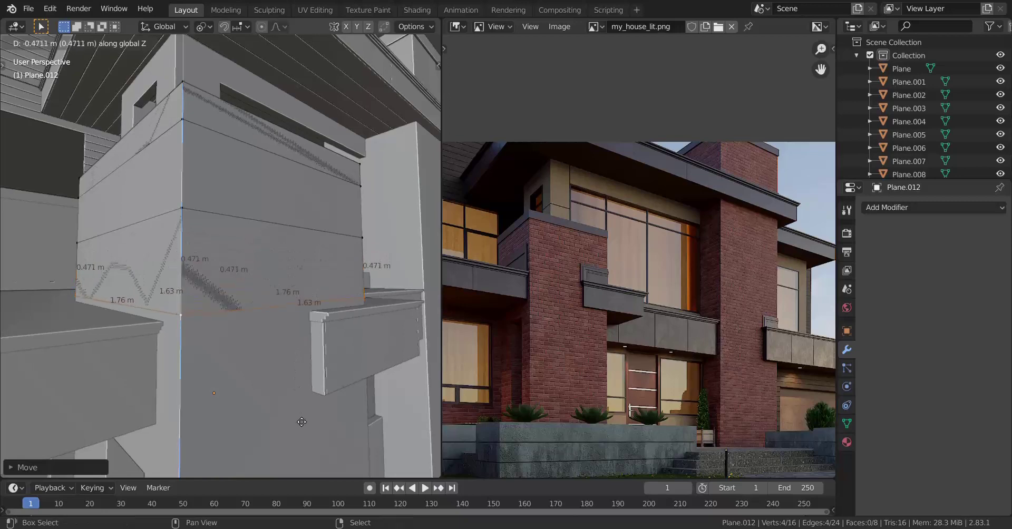
pyautogui.click(249, 172)
pyautogui.rightClick(189, 213)
pyautogui.hotkey('ctrl', 'l')
pyautogui.press('p')
pyautogui.click(185, 210)
pyautogui.press('Tab')
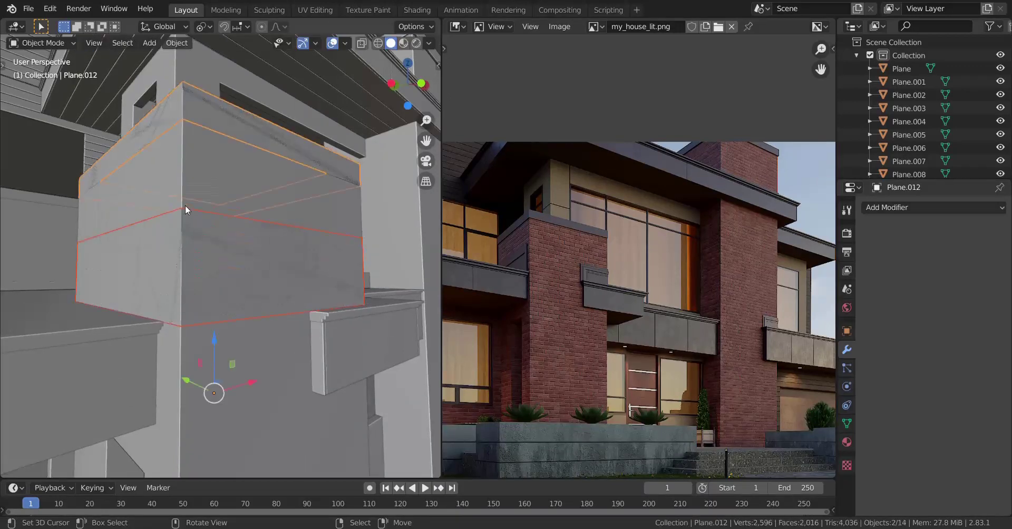
# Step: Recalculate the pillar cap band's normals with the Inside option enabled
pyautogui.click(229, 116)
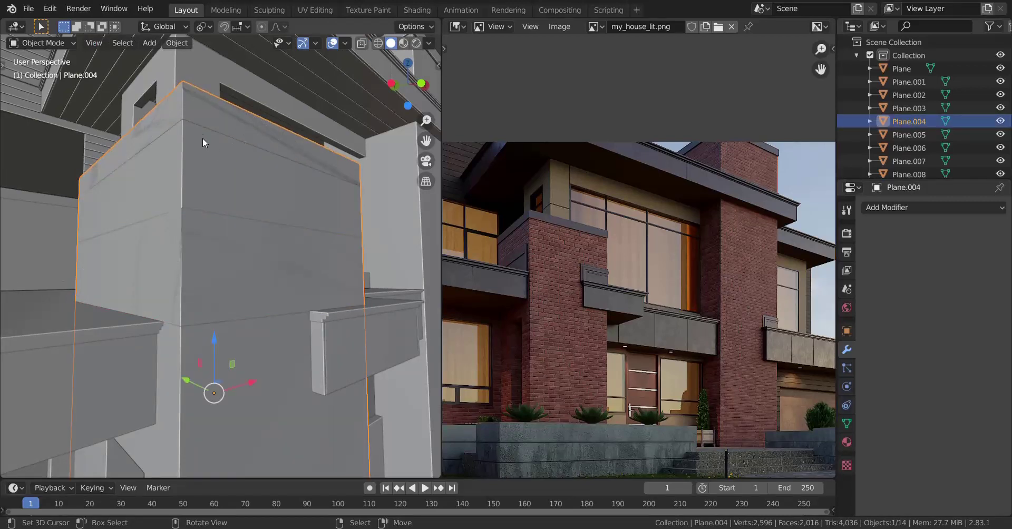
pyautogui.rightClick(206, 123)
pyautogui.moveTo(214, 141); pyautogui.dragTo(208, 203, button='middle')
pyautogui.moveTo(180, 264); pyautogui.dragTo(279, 377, button='middle')
pyautogui.press('Tab')
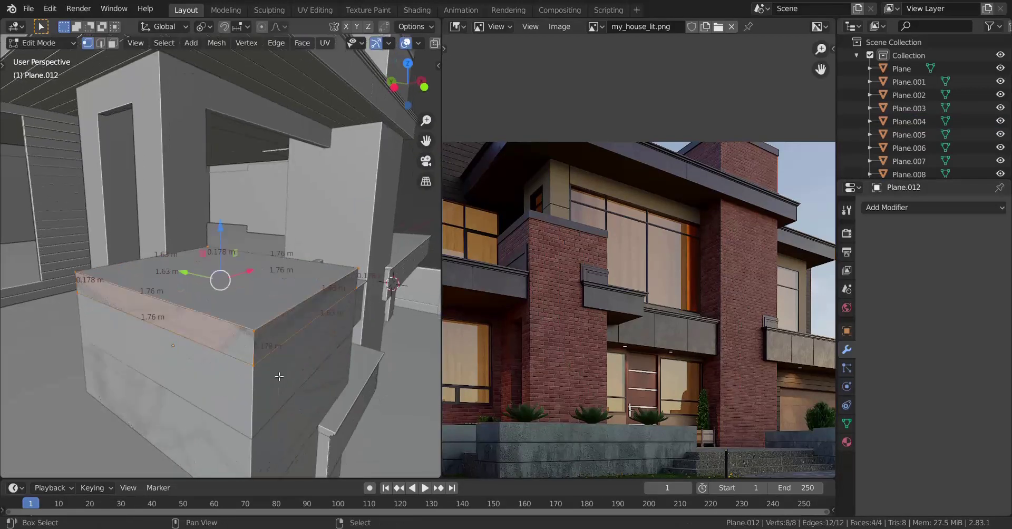
pyautogui.hotkey('shift', 'n')
pyautogui.click(13, 473)
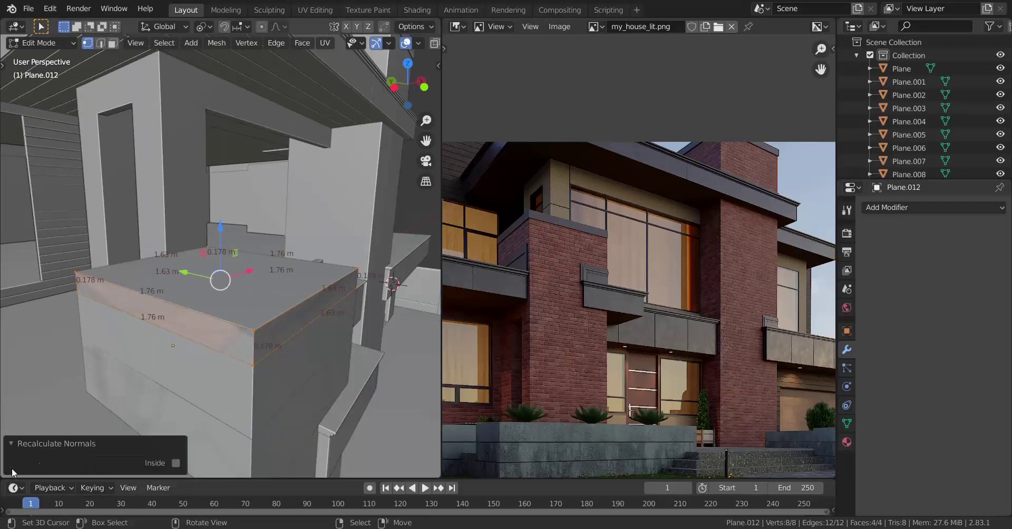
pyautogui.click(176, 463)
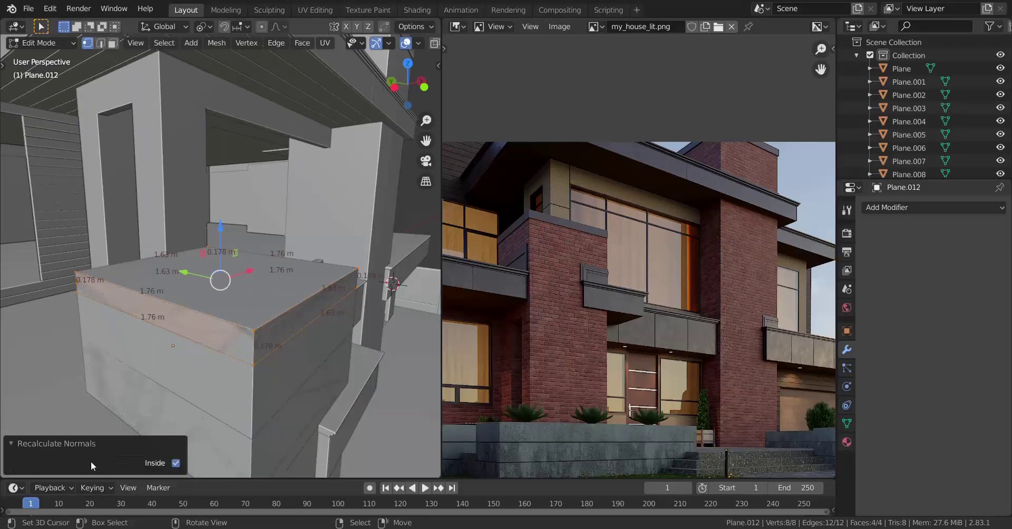
pyautogui.click(8, 446)
# Step: Add a Solidify modifier to the pillar's cap band with Even Thickness and a 0.03 m thickness
pyautogui.click(923, 207)
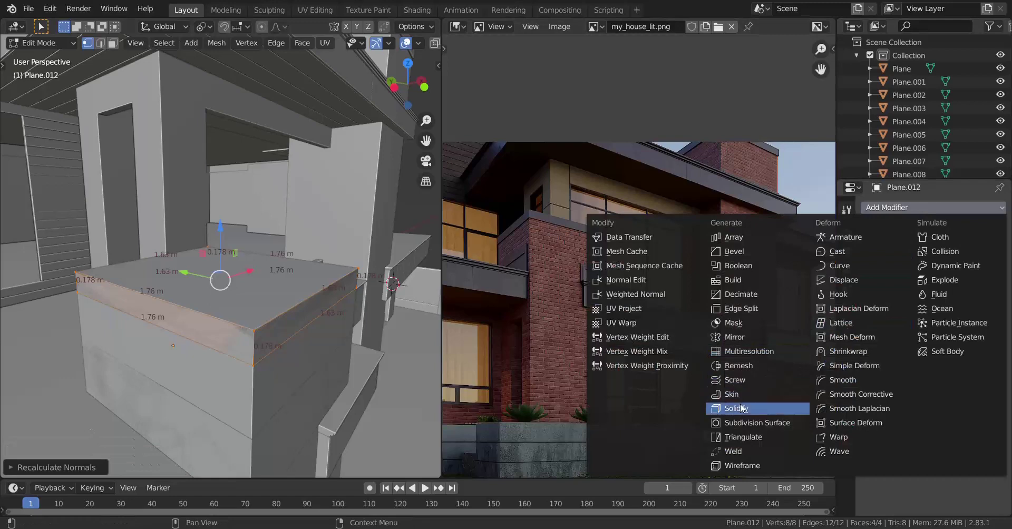
pyautogui.click(743, 409)
pyautogui.moveTo(248, 295)
pyautogui.mouseDown(button='middle')
pyautogui.moveTo(232, 316)
pyautogui.moveTo(263, 284)
pyautogui.moveTo(247, 304)
pyautogui.mouseUp(button='middle')
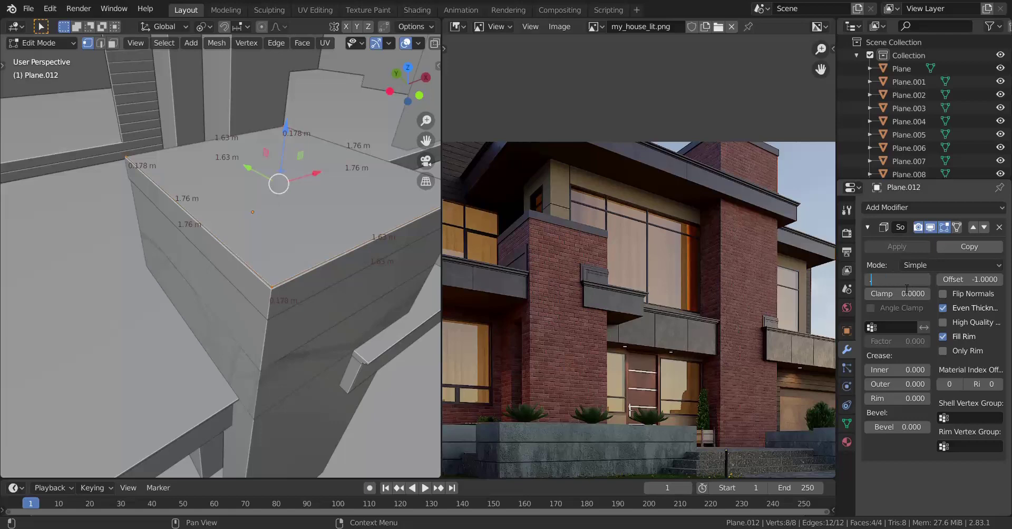
pyautogui.press('Return')
pyautogui.press('Tab')
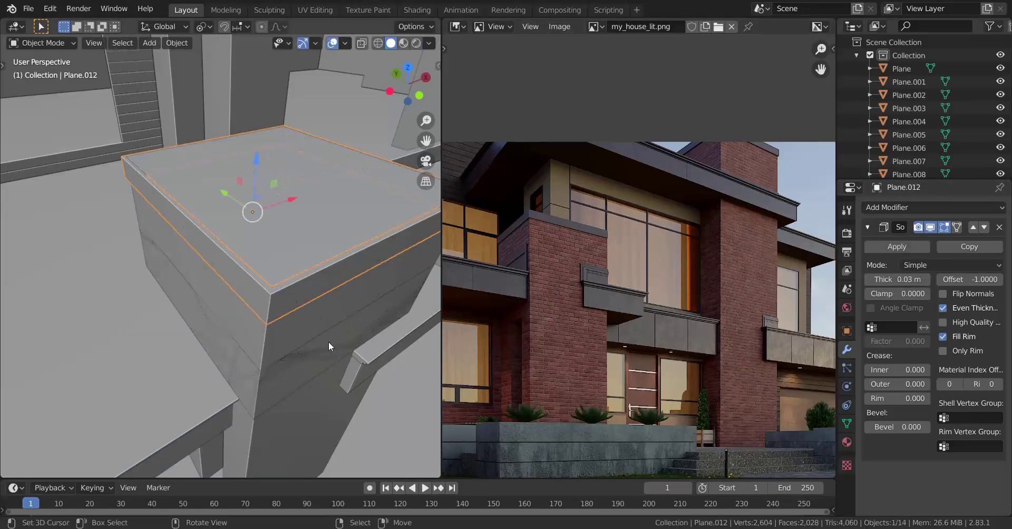
# Step: Apply the Solidify modifier on the pillar's cap band and join the band to the brick pillar
pyautogui.scroll(2, 329, 346)
pyautogui.click(898, 243)
pyautogui.moveTo(352, 312); pyautogui.dragTo(361, 264, button='middle')
pyautogui.keyDown('shift'); pyautogui.rightClick(299, 131); pyautogui.keyUp('shift')
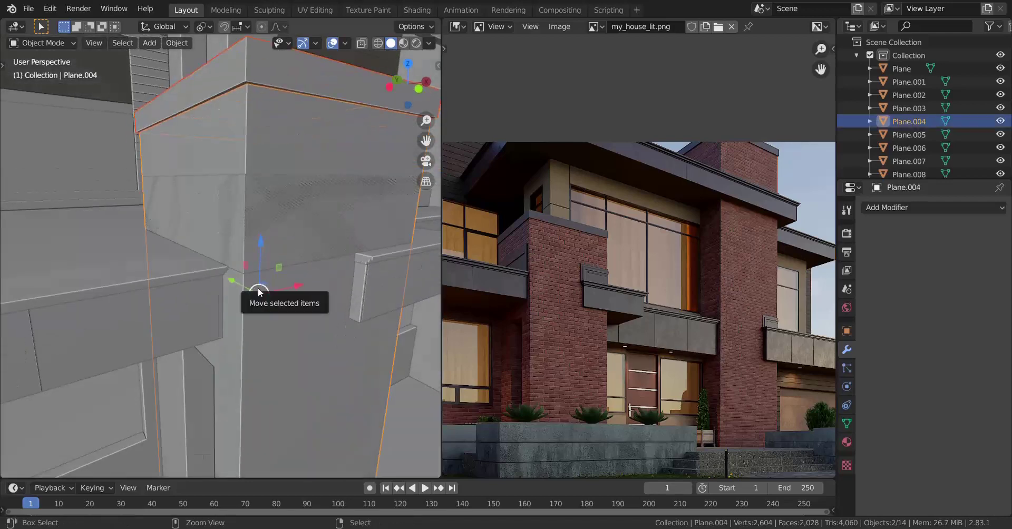
pyautogui.hotkey('ctrl', 'j')
# Step: Rip the lower band open at a vertical corner edge of the pillar
pyautogui.moveTo(258, 288); pyautogui.dragTo(222, 245, button='middle')
pyautogui.click(222, 243)
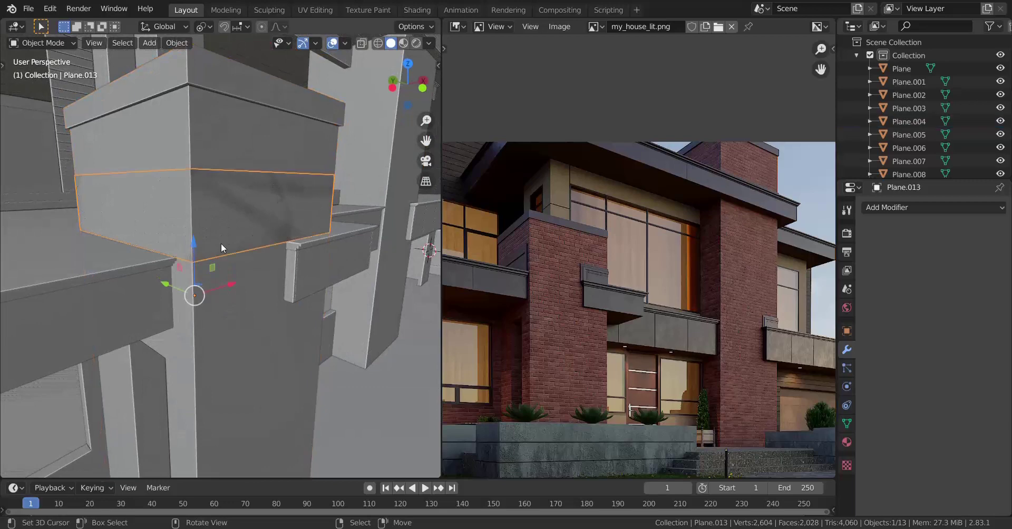
pyautogui.moveTo(159, 330); pyautogui.dragTo(208, 368, button='middle')
pyautogui.press('Tab')
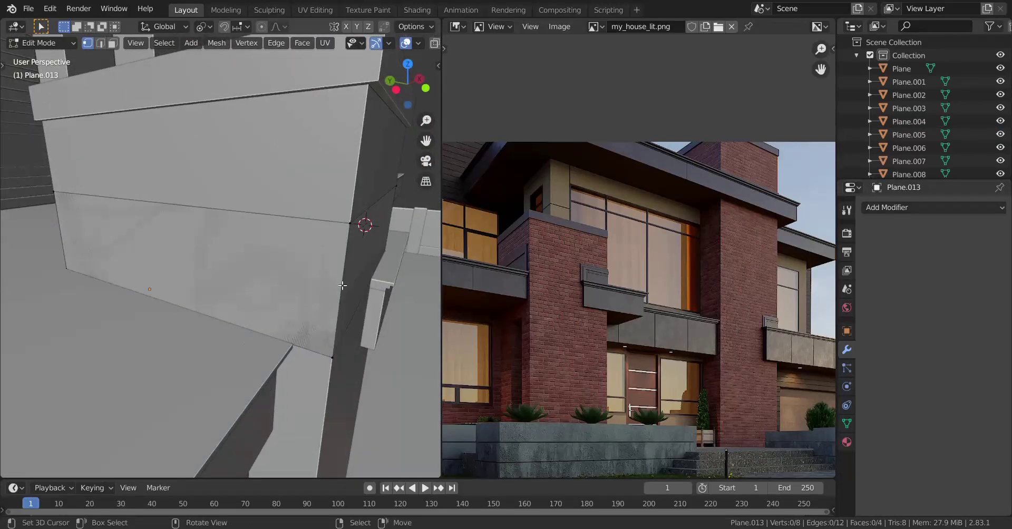
pyautogui.press('v')
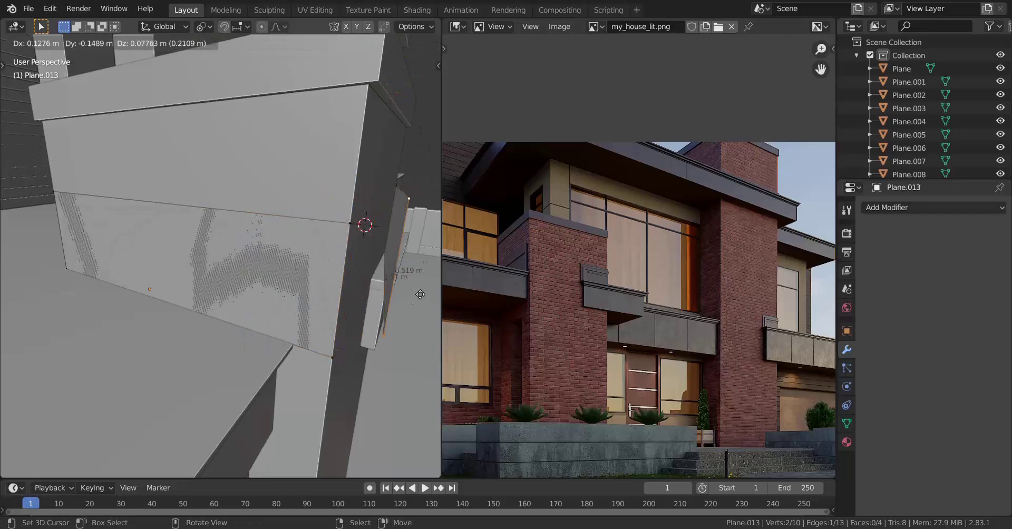
pyautogui.click(402, 284)
# Step: Move the ripped vertical edge along X to shorten the lower band on the pillar's face
pyautogui.moveTo(380, 284); pyautogui.dragTo(361, 282, button='middle')
pyautogui.moveTo(237, 231); pyautogui.dragTo(182, 216, button='middle')
pyautogui.press('g')
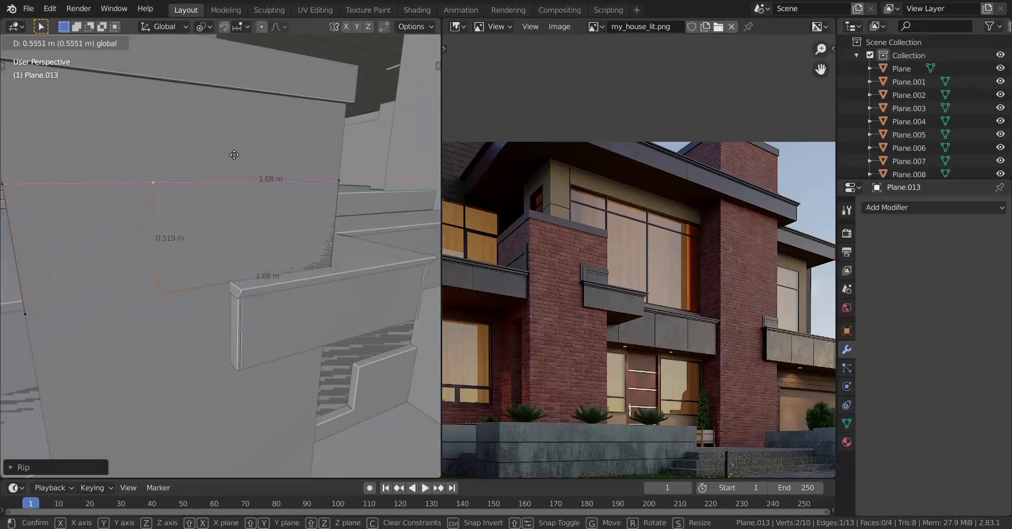
pyautogui.click(286, 121)
# Step: Move the ripped vertical edge further along X until the band on the pillar's front face is about 0.69 m long
pyautogui.moveTo(286, 121); pyautogui.dragTo(406, 250, button='middle')
pyautogui.keyDown('alt'); pyautogui.click(406, 250); pyautogui.keyUp('alt')
pyautogui.moveTo(365, 226); pyautogui.dragTo(294, 215)
# Step: Rip the lower band at the opposite vertical corner edge and move that edge along X, leaving a return about 0.51 m long
pyautogui.moveTo(294, 215); pyautogui.dragTo(200, 289, button='middle')
pyautogui.hotkey('alt', 'z')
pyautogui.moveTo(87, 268); pyautogui.dragTo(121, 275, button='middle')
pyautogui.keyDown('alt'); pyautogui.rightClick(122, 276); pyautogui.keyUp('alt')
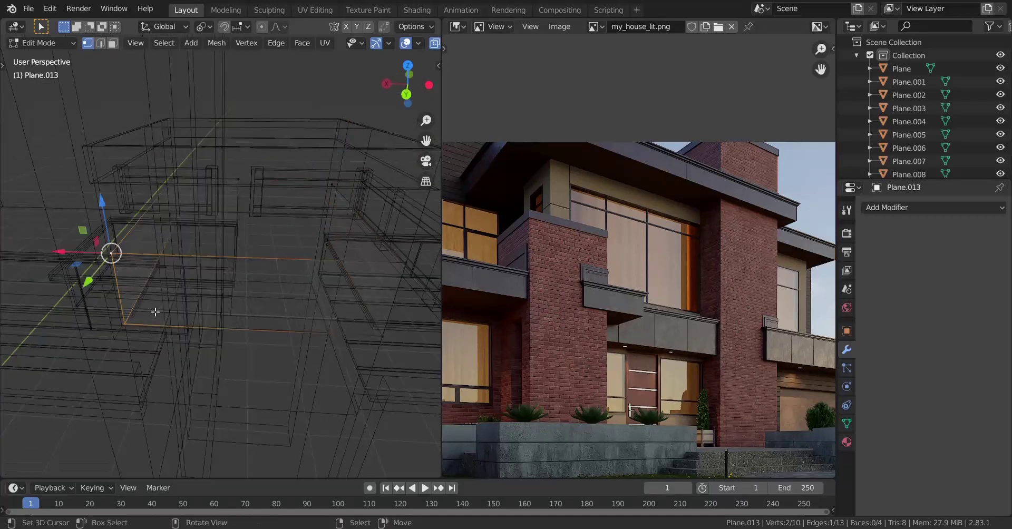
pyautogui.press('v')
pyautogui.rightClick(133, 283)
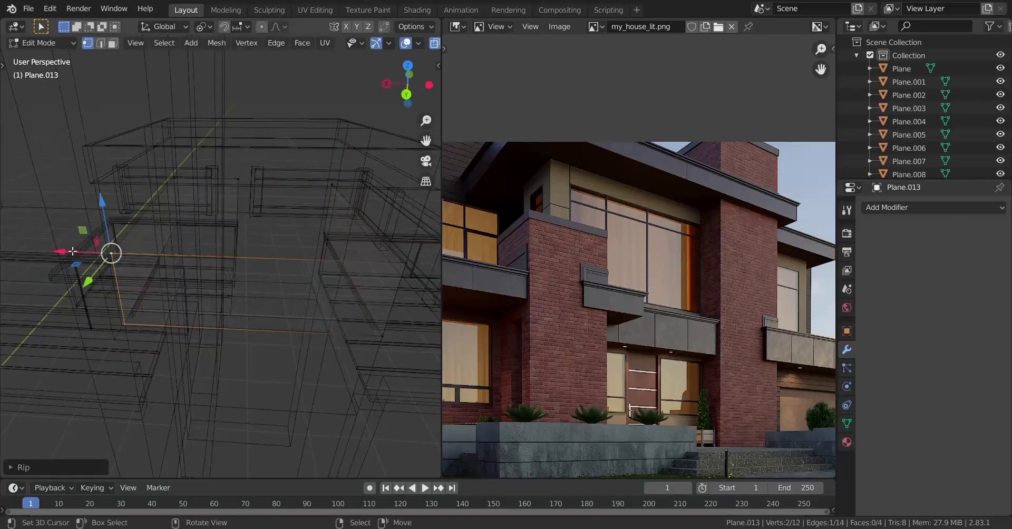
pyautogui.moveTo(73, 251); pyautogui.dragTo(155, 252)
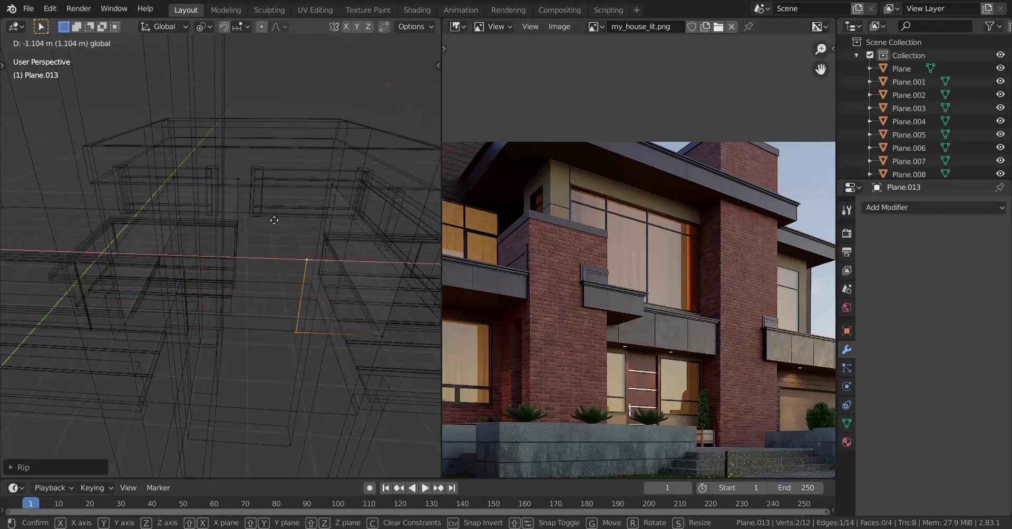
pyautogui.moveTo(273, 222); pyautogui.dragTo(281, 222)
pyautogui.hotkey('shift', 'z')
pyautogui.moveTo(196, 294); pyautogui.dragTo(331, 308, button='middle')
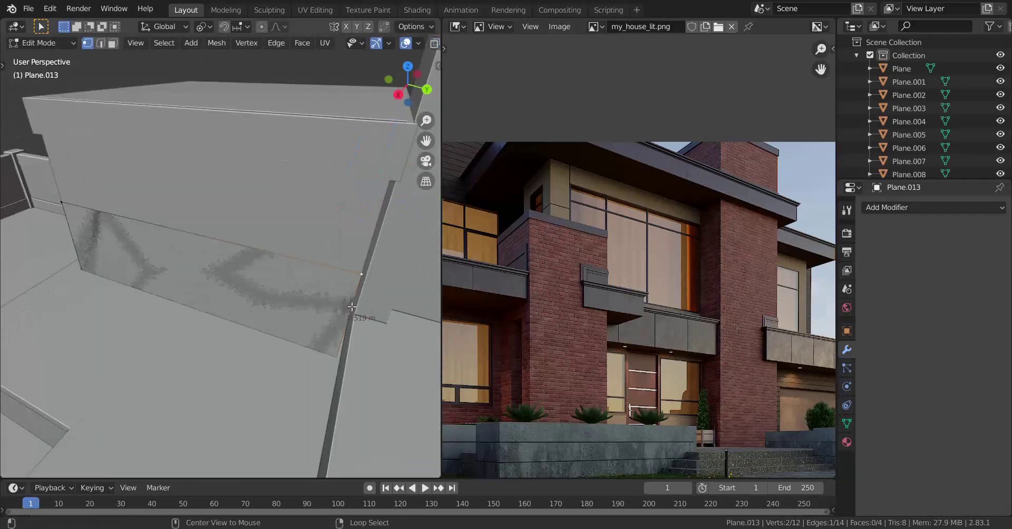
pyautogui.moveTo(429, 298); pyautogui.dragTo(421, 294)
# Step: Lower the top edge loop of the front L-shaped band piece about 0.22 m along Z
pyautogui.moveTo(337, 285); pyautogui.dragTo(369, 232, button='middle')
pyautogui.moveTo(201, 211); pyautogui.dragTo(269, 201, button='middle')
pyautogui.keyDown('alt'); pyautogui.click(268, 201); pyautogui.keyUp('alt')
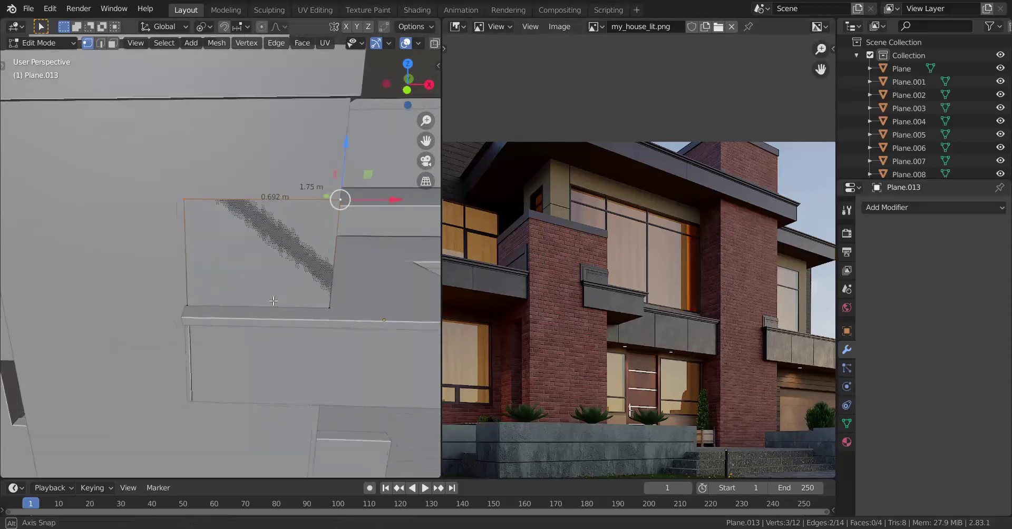
pyautogui.moveTo(324, 235); pyautogui.dragTo(338, 234, button='middle')
pyautogui.press('g')
pyautogui.press('z')
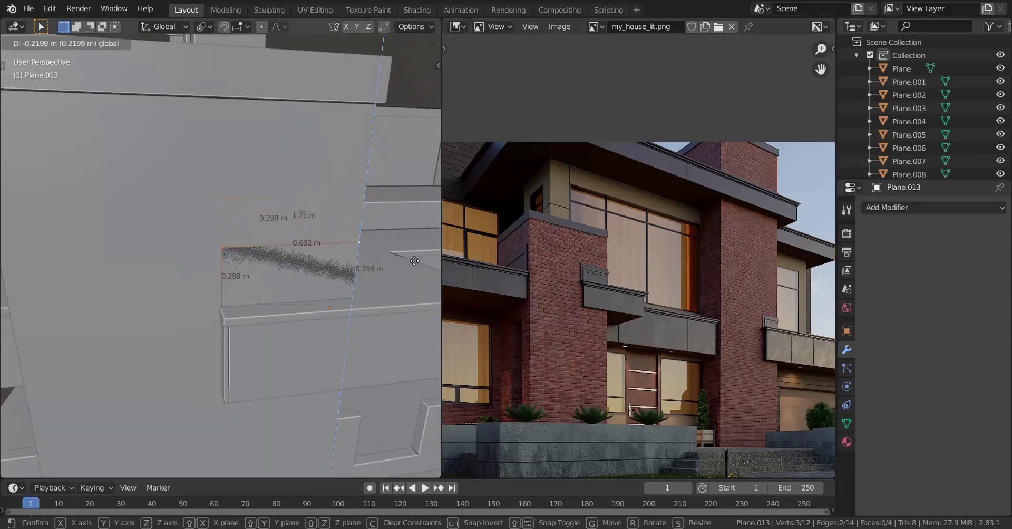
pyautogui.click(413, 253)
# Step: Extrude a helper vertex along X from a vertex of the band
pyautogui.scroll(-3, 414, 253)
pyautogui.moveTo(414, 253); pyautogui.dragTo(180, 335, button='middle')
pyautogui.scroll(1, 164, 327)
pyautogui.scroll(1, 197, 328)
pyautogui.scroll(-1, 209, 321)
pyautogui.click(255, 230)
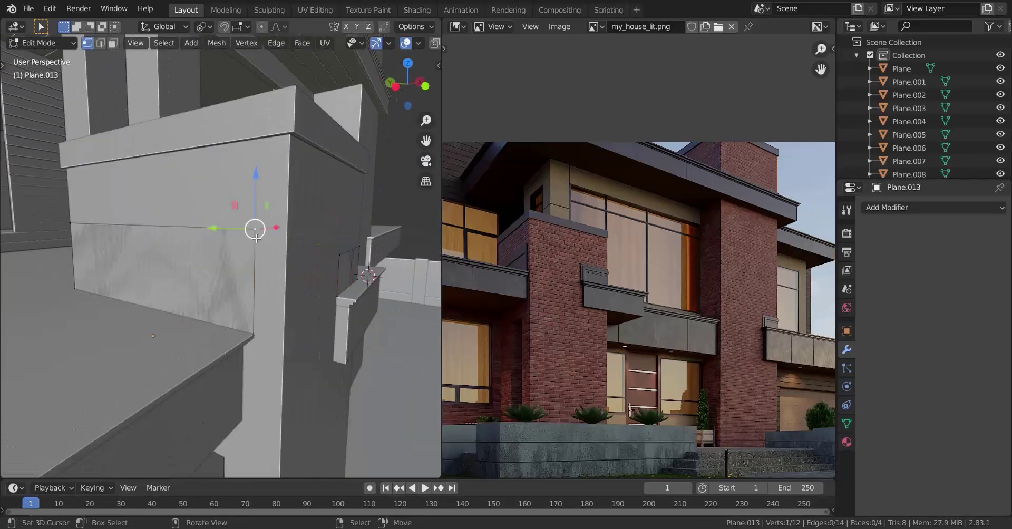
pyautogui.hotkey('ctrl', 'l')
pyautogui.hotkey('alt', 'z')
pyautogui.moveTo(229, 311); pyautogui.dragTo(140, 344, button='middle')
pyautogui.rightClick(131, 354)
pyautogui.press('e')
pyautogui.press('x')
pyautogui.click(210, 336)
# Step: Align the helper vertex with the upper band vertex by scaling to 0 along X, and delete the helper vertex
pyautogui.keyDown('shift'); pyautogui.click(165, 268); pyautogui.keyUp('shift')
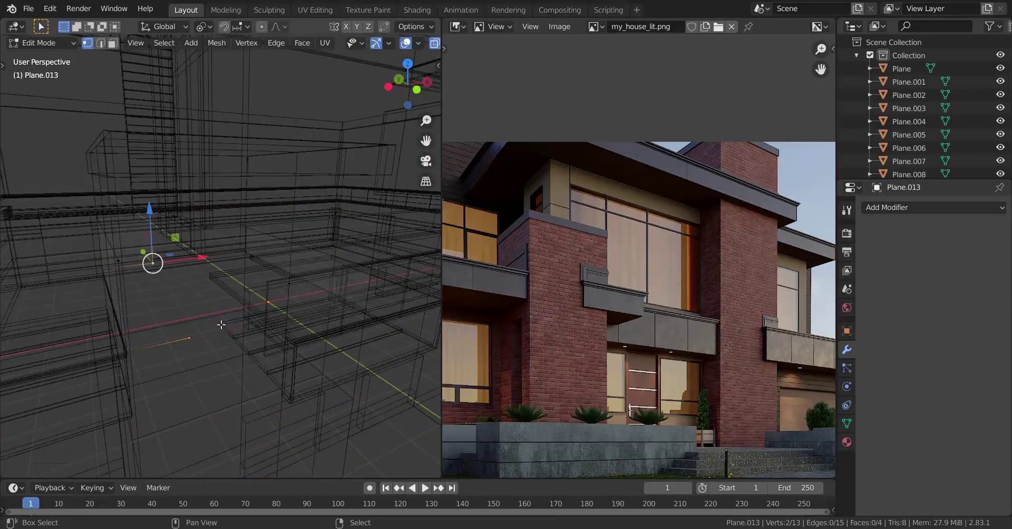
pyautogui.press('s')
pyautogui.press('x')
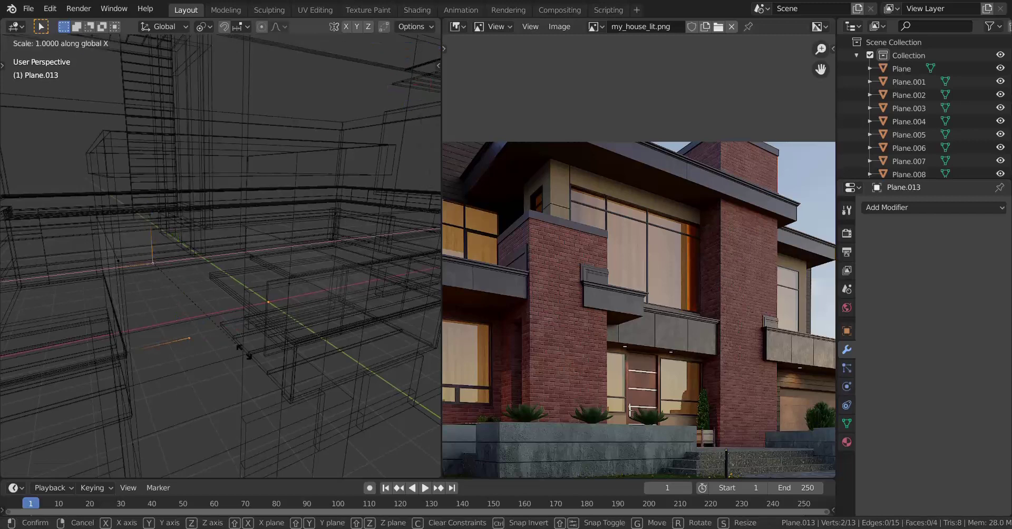
pyautogui.press('0')
pyautogui.click(248, 356)
pyautogui.moveTo(104, 301); pyautogui.dragTo(127, 324, button='middle')
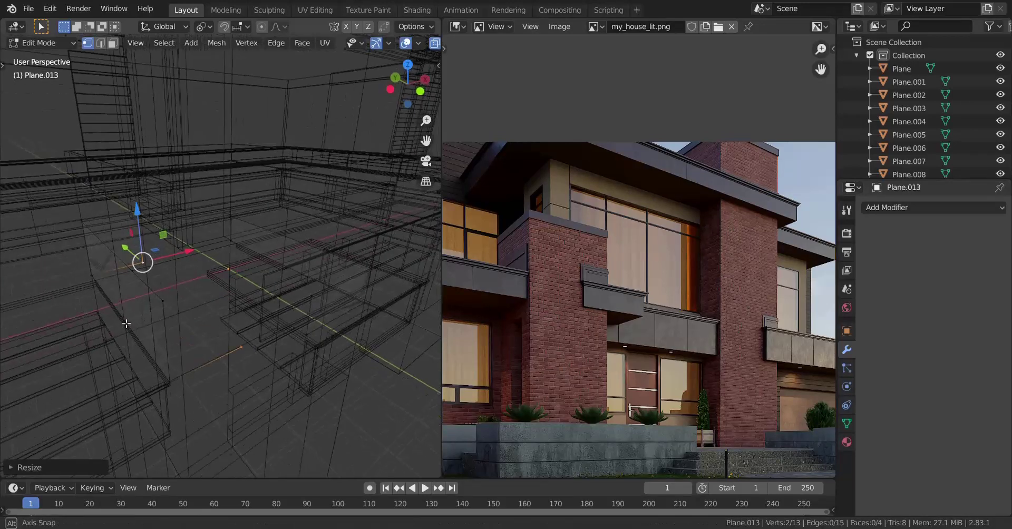
pyautogui.click(241, 347)
pyautogui.press('x')
pyautogui.click(362, 238)
# Step: Add a vertical loop cut to the long face of the rear band piece, about 0.14 m from its free end
pyautogui.hotkey('shift', 'z')
pyautogui.moveTo(314, 280); pyautogui.dragTo(210, 350, button='middle')
pyautogui.hotkey('alt', 'z')
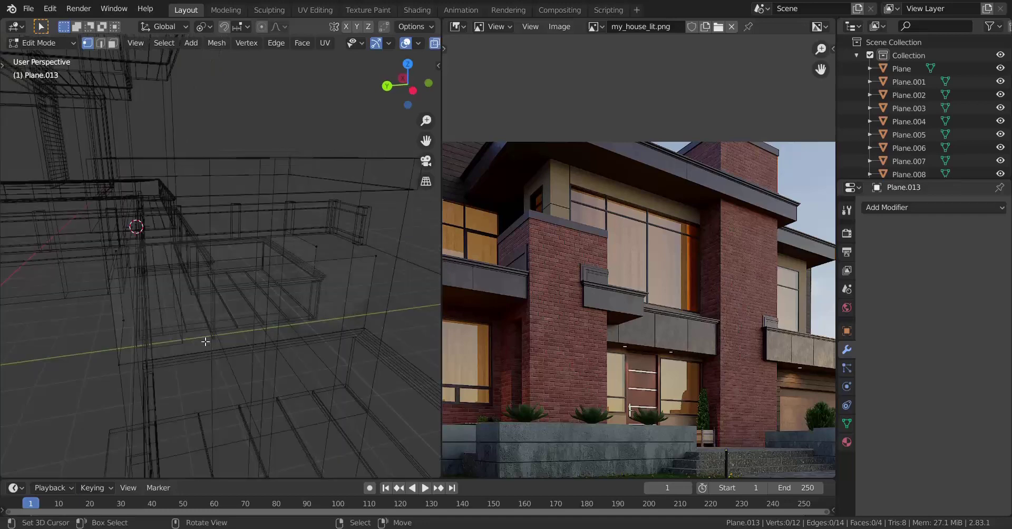
pyautogui.hotkey('alt', 'z')
pyautogui.hotkey('ctrl', 'r')
pyautogui.click(323, 320)
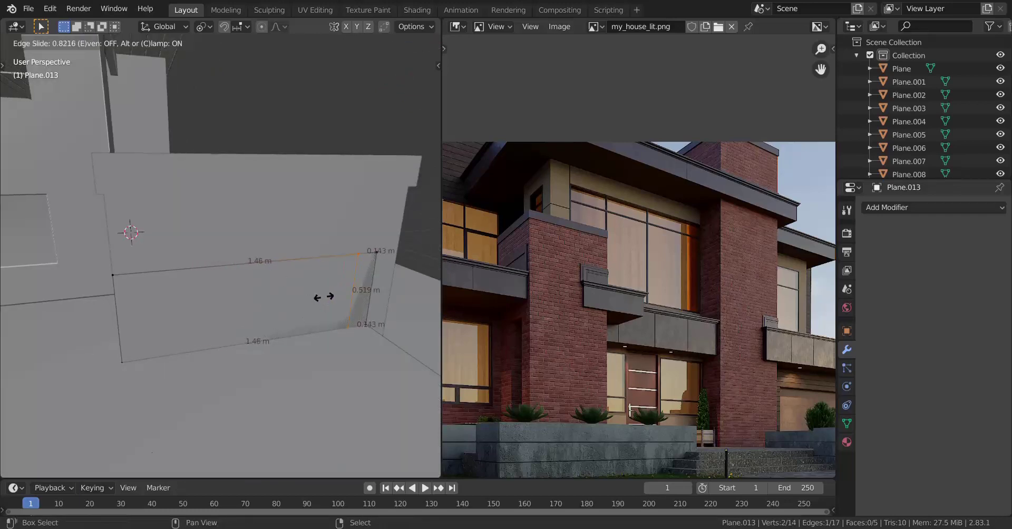
pyautogui.click(322, 297)
# Step: Add a horizontal loop cut around the rear band piece, about 0.11 m below its top edge
pyautogui.hotkey('ctrl', 'r')
pyautogui.click(350, 289)
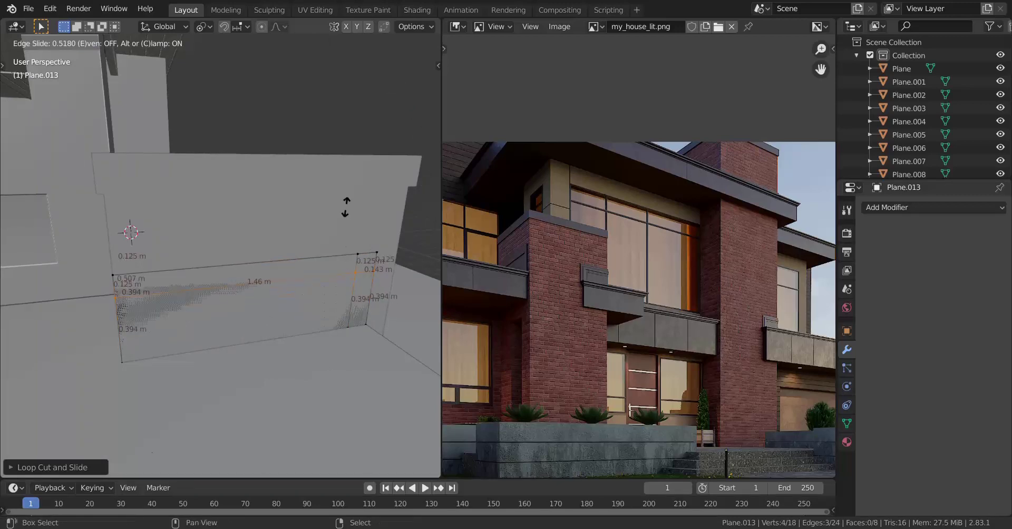
pyautogui.click(346, 193)
pyautogui.moveTo(346, 268); pyautogui.dragTo(304, 245, button='middle')
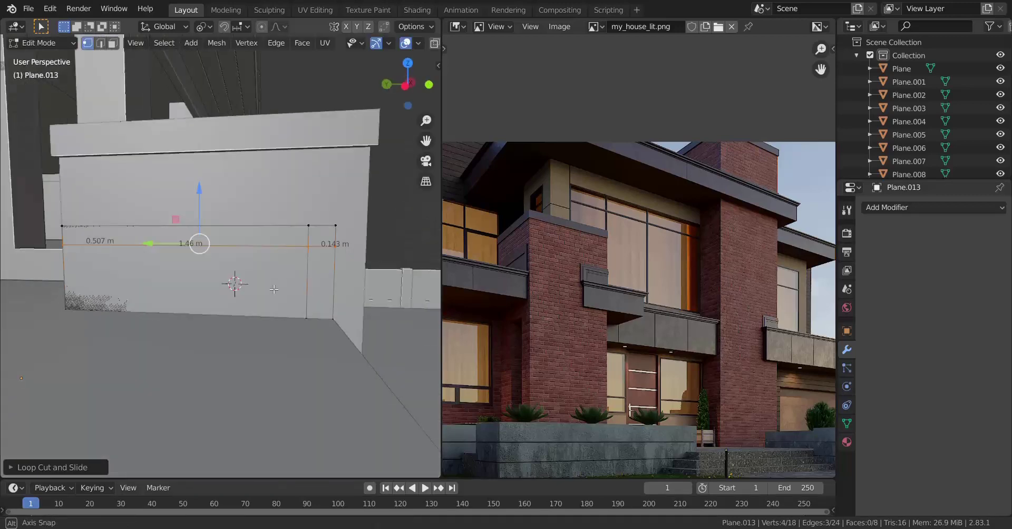
# Step: Slide the vertical edge loop toward the band's free end, to about 0.125 m from it
pyautogui.keyDown('alt'); pyautogui.click(317, 271); pyautogui.keyUp('alt')
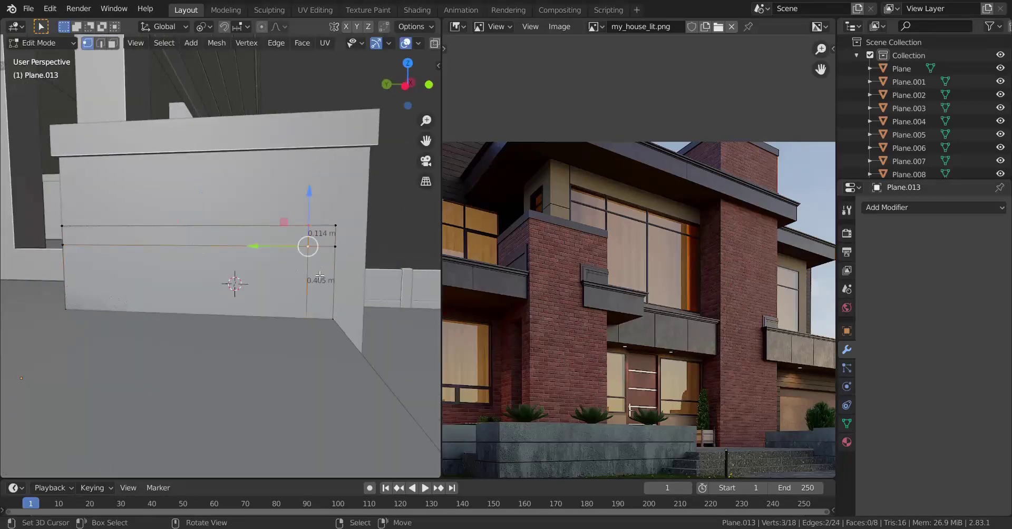
pyautogui.press('g')
pyautogui.press('g')
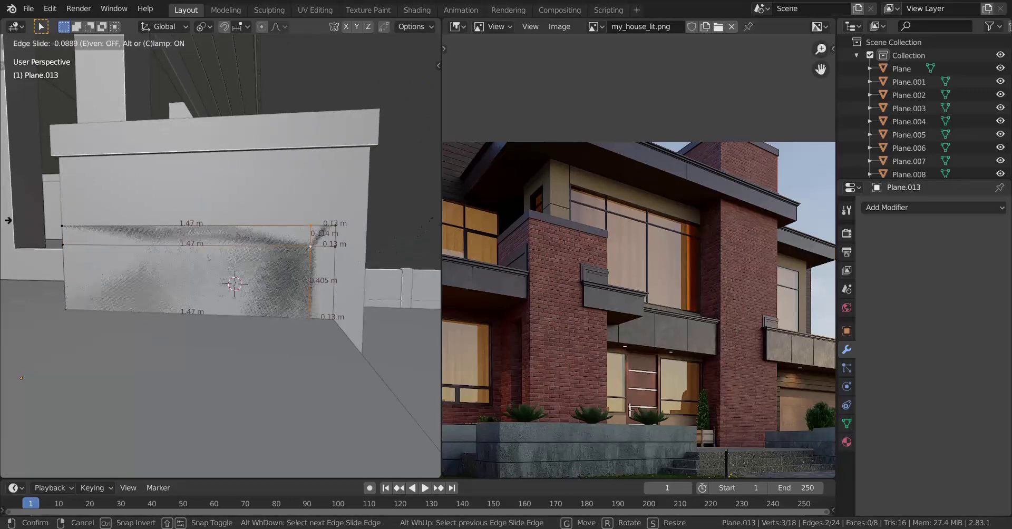
pyautogui.click(45, 202)
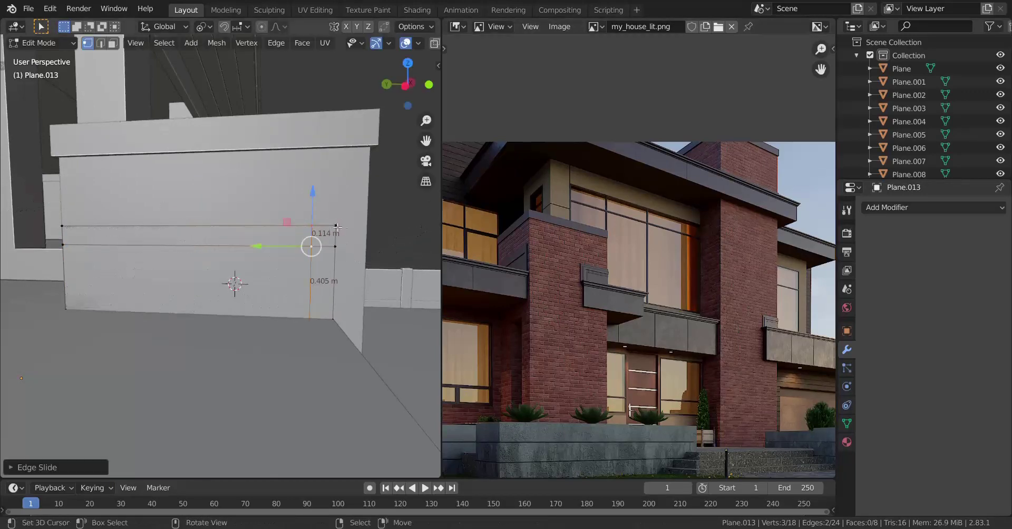
# Step: Merge the three outer vertices at the top of the band's free end into one vertex to form a mitred corner
pyautogui.rightClick(312, 226)
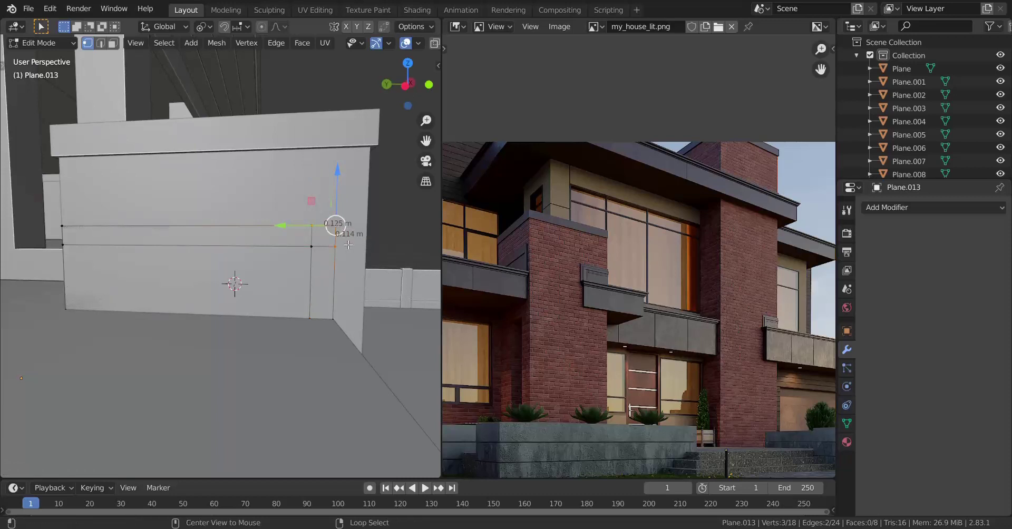
pyautogui.hotkey('alt', 'm')
pyautogui.press('Escape')
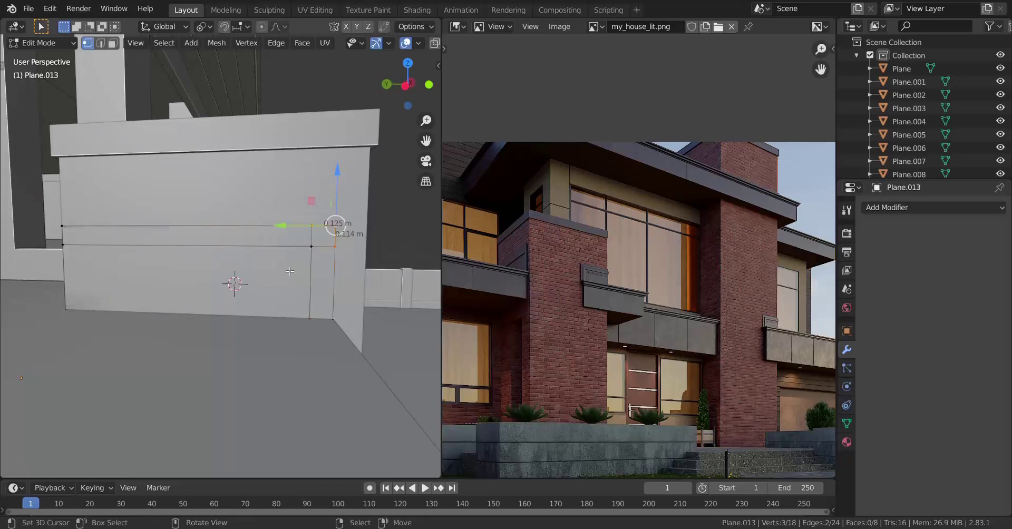
pyautogui.press('m')
pyautogui.click(251, 289)
# Step: Add 12 evenly spaced loop cuts along the band's mitred border strip
pyautogui.moveTo(251, 289); pyautogui.dragTo(263, 324, button='middle')
pyautogui.hotkey('ctrl', 'r')
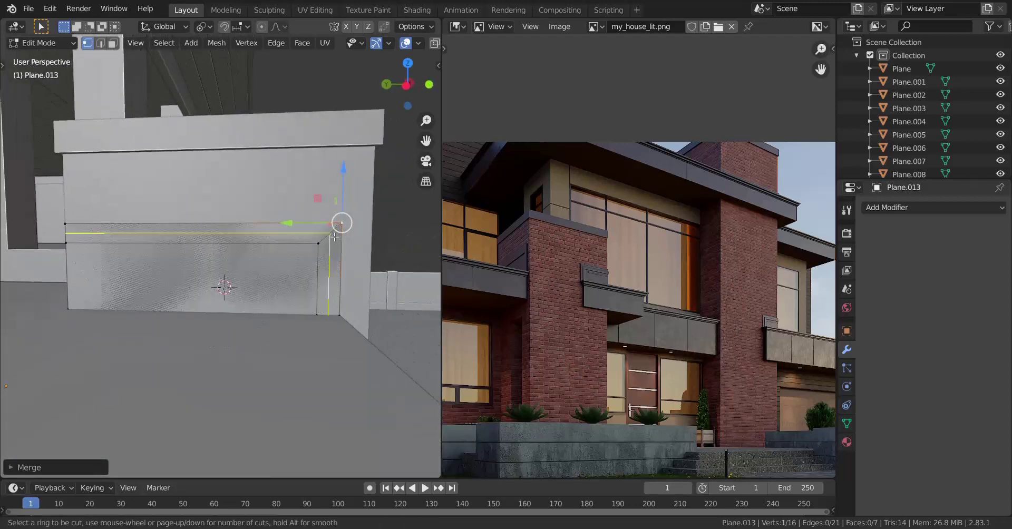
pyautogui.scroll(1, 334, 237)
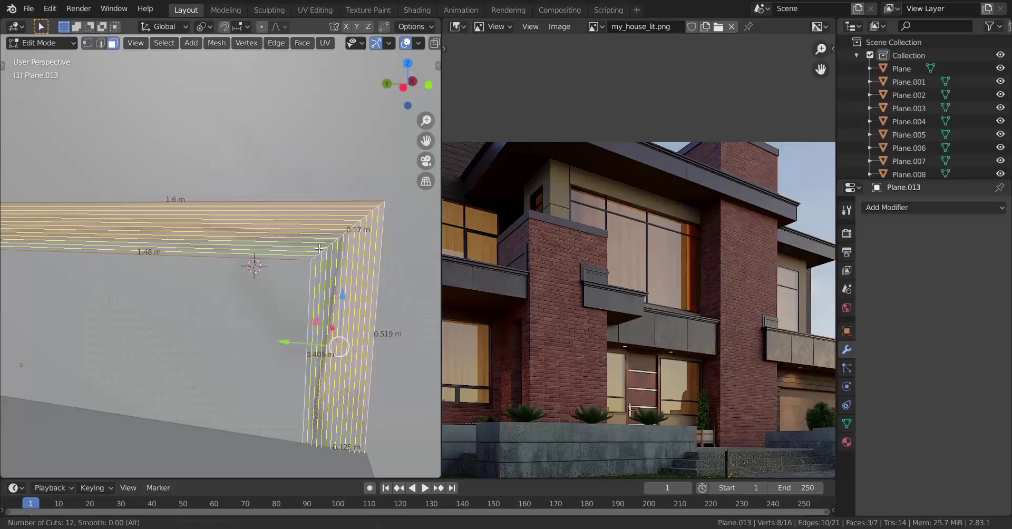
pyautogui.click(320, 248)
pyautogui.rightClick(320, 248)
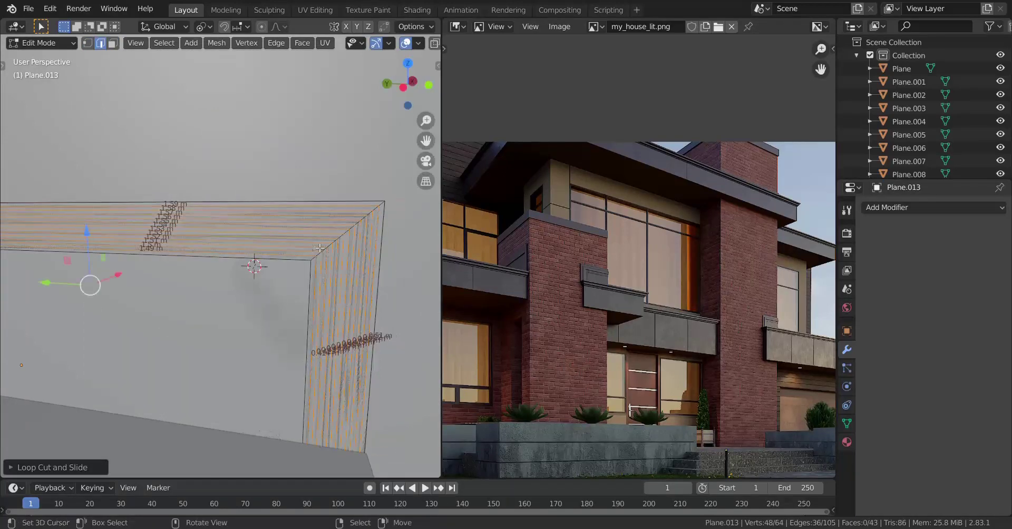
# Step: Dissolve the inner loops of the border strip, keeping only the cuts nearest its outer and inner edges
pyautogui.keyDown('alt'); pyautogui.keyDown('shift'); pyautogui.click(307, 260); pyautogui.keyUp('shift'); pyautogui.keyUp('alt')
pyautogui.keyDown('alt'); pyautogui.keyDown('shift'); pyautogui.click(357, 211); pyautogui.keyUp('shift'); pyautogui.keyUp('alt')
pyautogui.press('x')
pyautogui.click(339, 352)
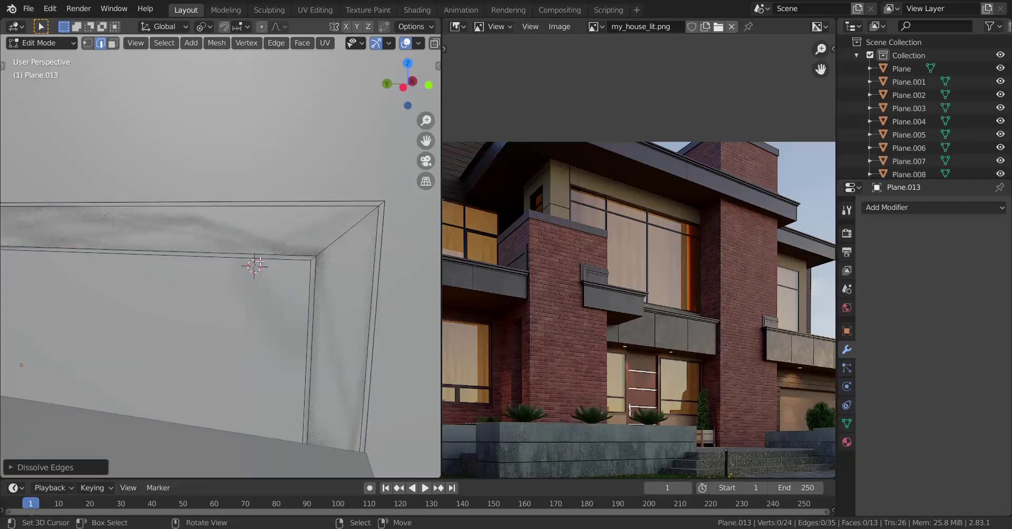
pyautogui.scroll(-4, 260, 262)
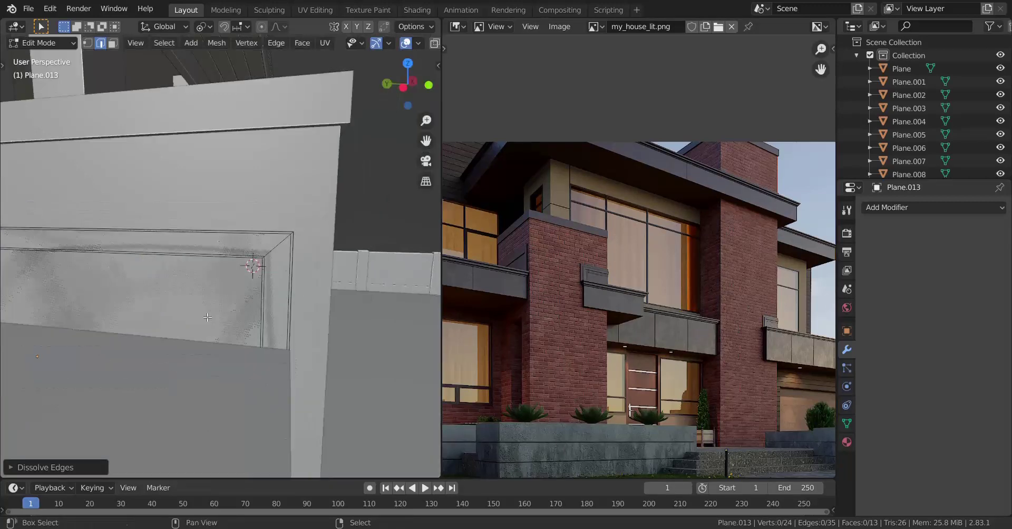
# Step: Select the wide middle face loop of the border strip and try offsetting it with Shrink/Fatten
pyautogui.click(113, 43)
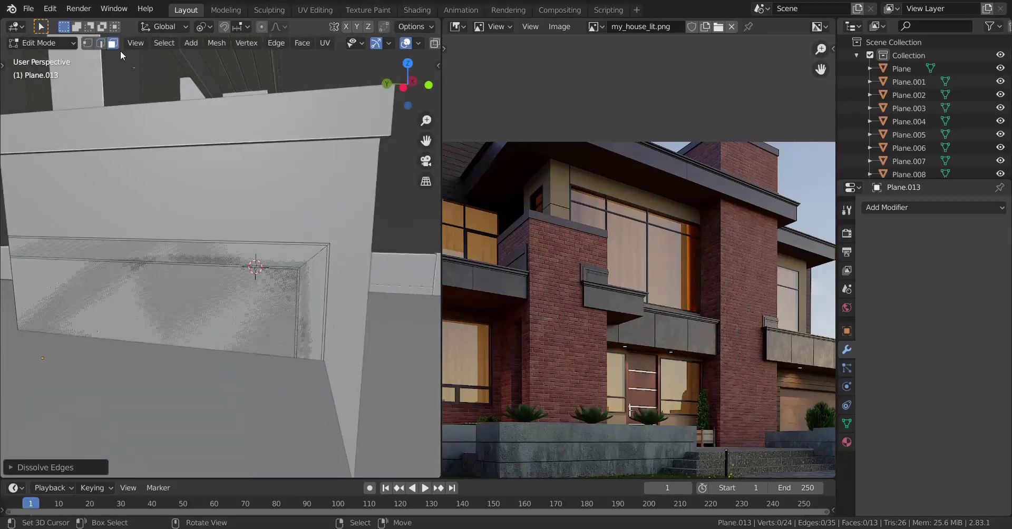
pyautogui.keyDown('alt'); pyautogui.rightClick(305, 269); pyautogui.keyUp('alt')
pyautogui.moveTo(296, 277); pyautogui.dragTo(211, 281, button='middle')
pyautogui.scroll(2, 211, 281)
pyautogui.hotkey('alt', 's')
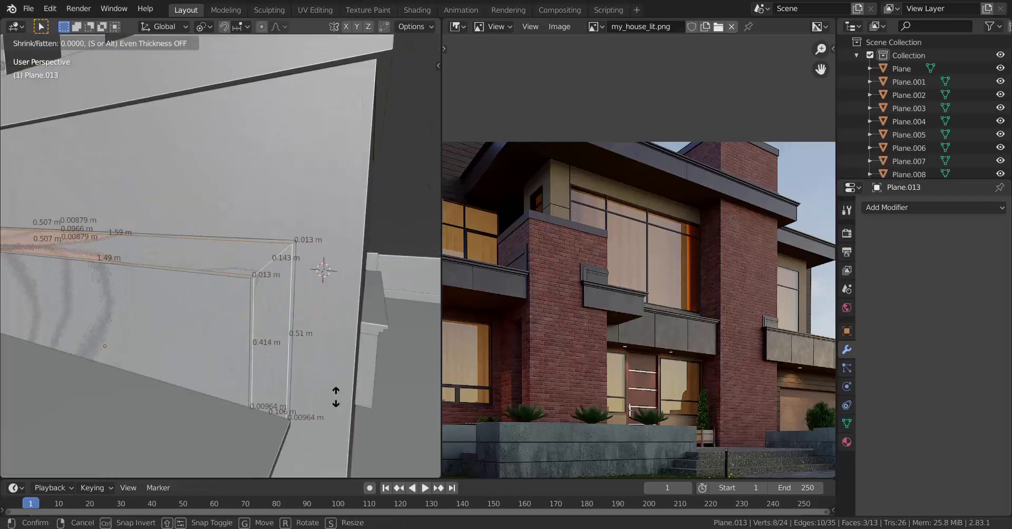
pyautogui.click(337, 367)
# Step: Push the border's middle face loop outward about 0.013 m with Shrink/Fatten
pyautogui.scroll(-3, 107, 352)
pyautogui.press('Tab')
pyautogui.moveTo(107, 352); pyautogui.dragTo(220, 355, button='middle')
pyautogui.scroll(3, 229, 356)
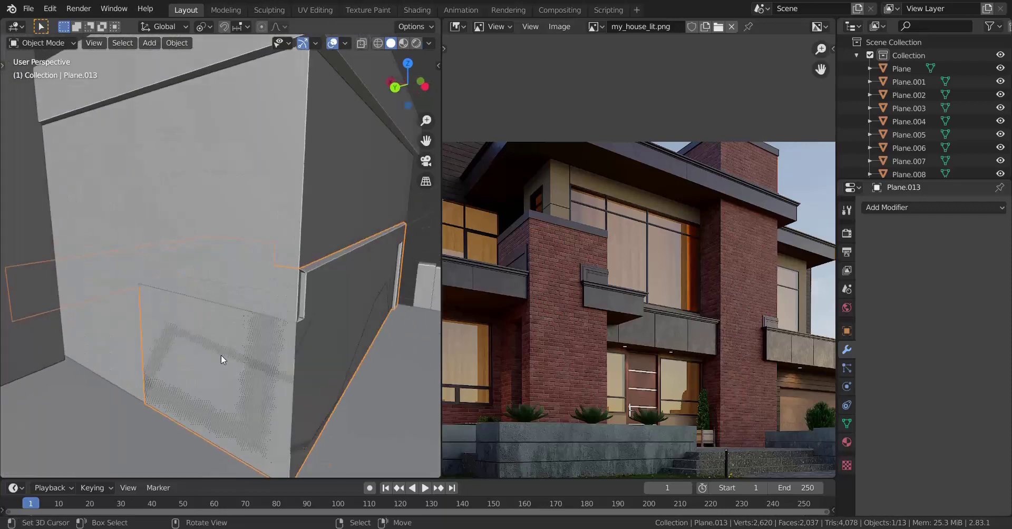
pyautogui.press('Tab')
pyautogui.moveTo(283, 356); pyautogui.dragTo(282, 359, button='middle')
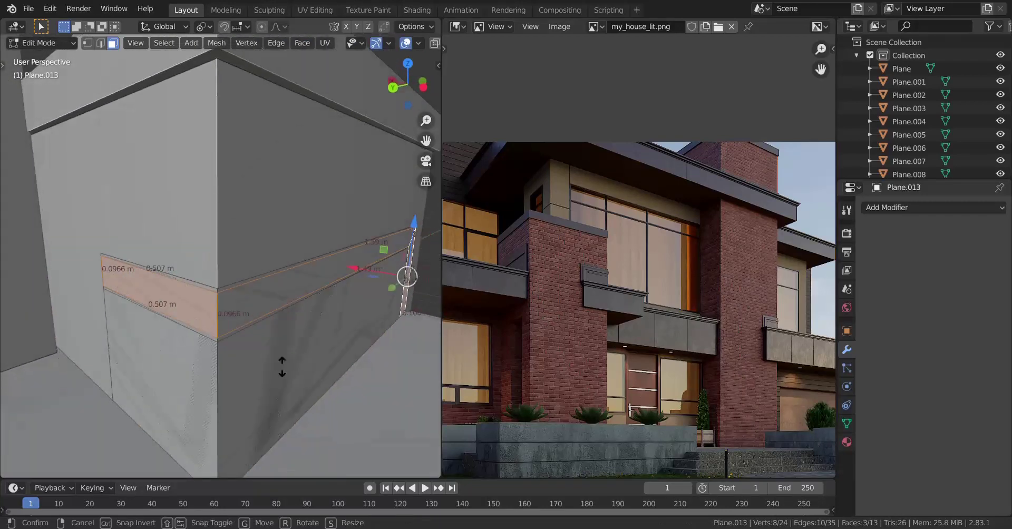
pyautogui.hotkey('alt', 's')
pyautogui.click(286, 369)
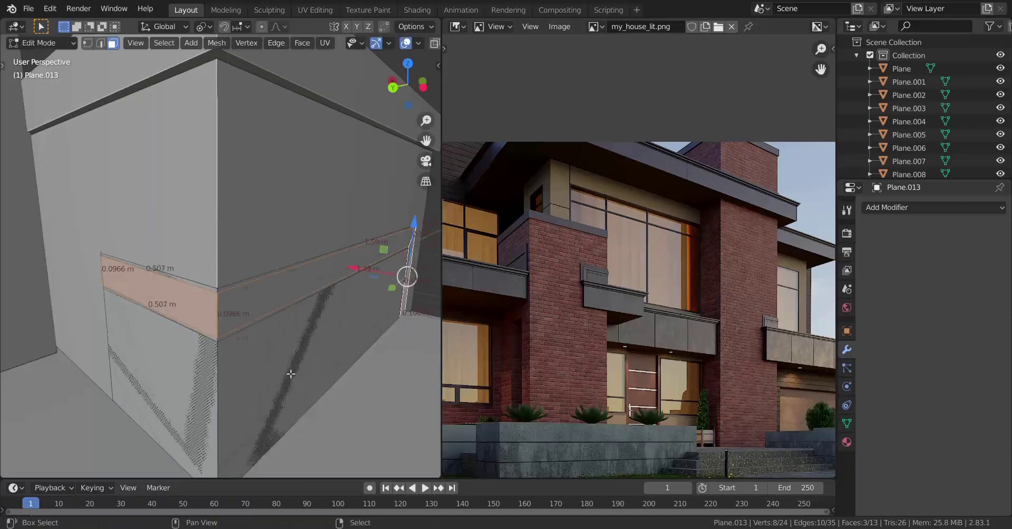
pyautogui.hotkey('alt', 's')
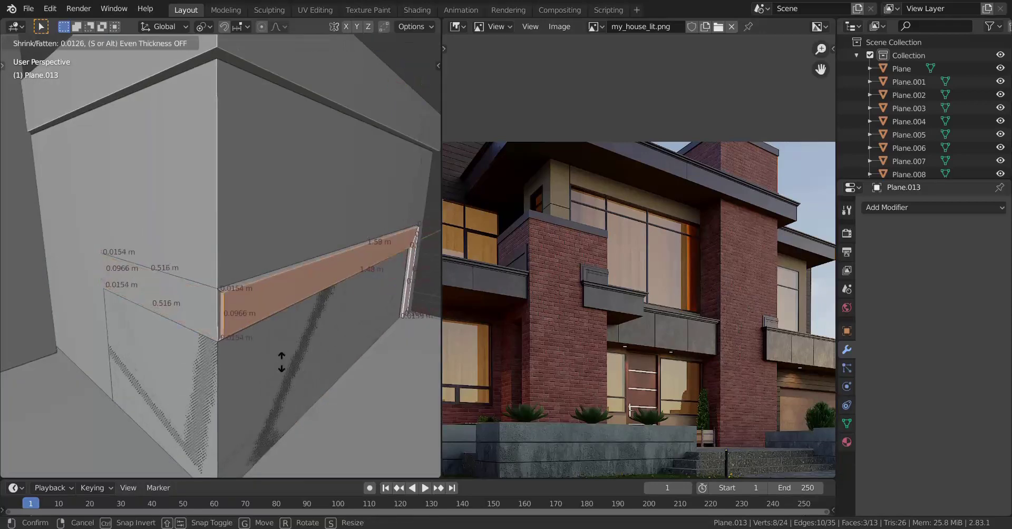
pyautogui.click(407, 276)
# Step: Move the border face on the short rear return outward along Y
pyautogui.hotkey('alt', 'z')
pyautogui.click(153, 287)
pyautogui.hotkey('alt', 'z')
pyautogui.press('e')
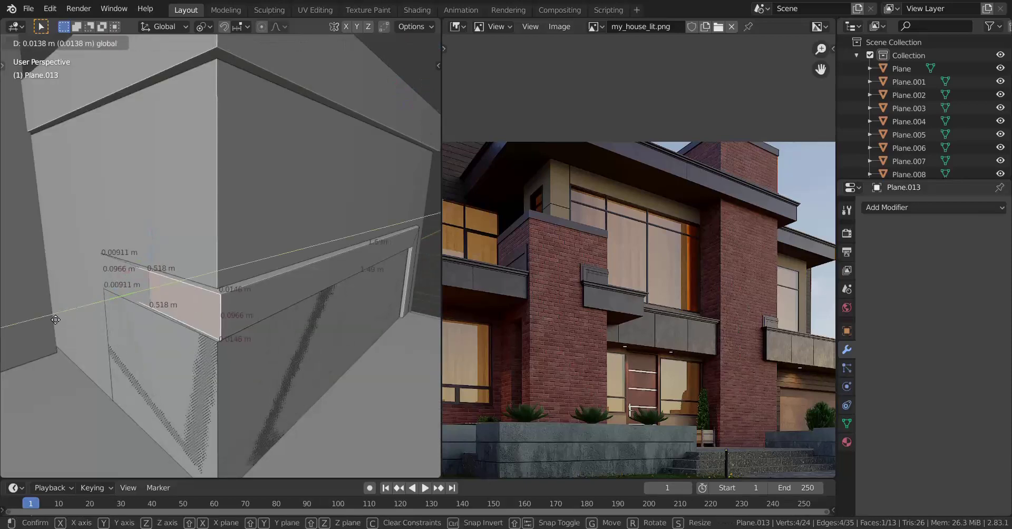
pyautogui.click(35, 321)
# Step: Add two loop cuts along the raised border and offset them outward with Shrink/Fatten
pyautogui.moveTo(195, 324); pyautogui.dragTo(316, 273, button='middle')
pyautogui.press('Tab')
pyautogui.press('Tab')
pyautogui.hotkey('ctrl', 'r')
pyautogui.scroll(1, 315, 270)
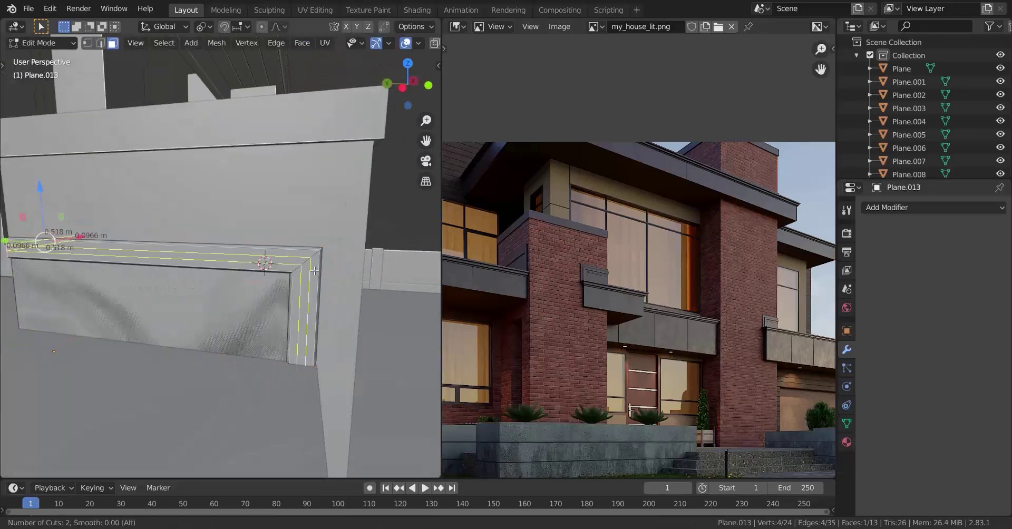
pyautogui.click(315, 271)
pyautogui.moveTo(280, 305); pyautogui.dragTo(256, 356, button='middle')
pyautogui.hotkey('alt', 's')
pyautogui.click(323, 354)
# Step: Move the middle strip face on the short rear return about 0.017 m outward along Y
pyautogui.scroll(-3, 256, 356)
pyautogui.hotkey('alt', 'z')
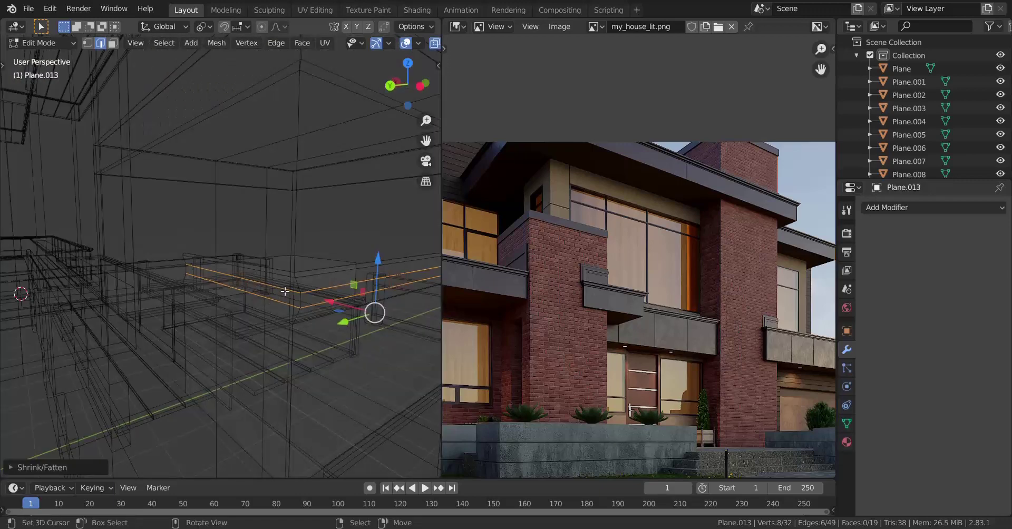
pyautogui.click(114, 43)
pyautogui.click(259, 288)
pyautogui.hotkey('alt', 'z')
pyautogui.press('g')
pyautogui.press('y')
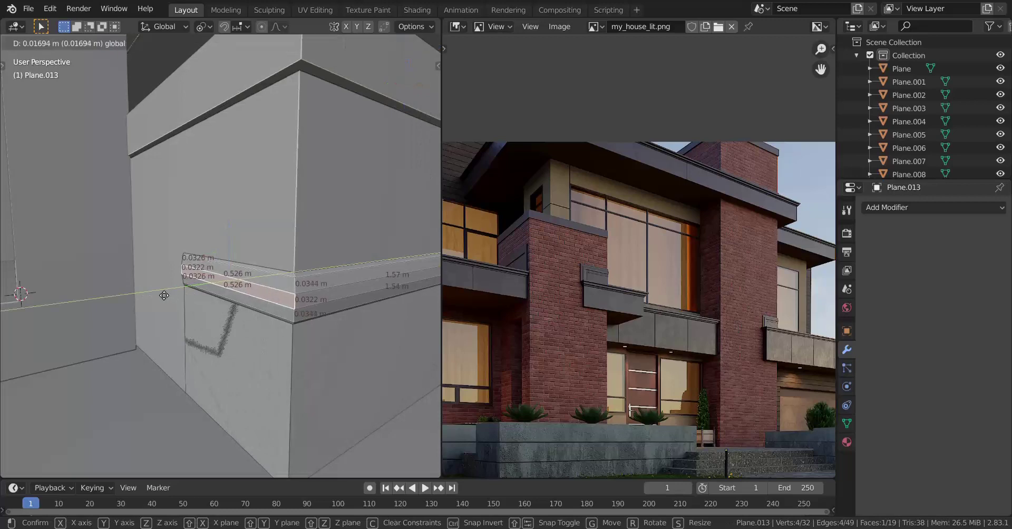
pyautogui.click(158, 295)
pyautogui.press('Tab')
pyautogui.moveTo(214, 321)
pyautogui.mouseDown(button='middle')
pyautogui.moveTo(169, 322)
pyautogui.moveTo(277, 314)
pyautogui.moveTo(159, 305)
pyautogui.moveTo(247, 316)
pyautogui.moveTo(205, 320)
pyautogui.moveTo(254, 327)
pyautogui.moveTo(218, 330)
pyautogui.mouseUp(button='middle')
# Step: Add a horizontal loop cut around the band piece on the pillar's opposite side, about 0.097 m below its upper edge
pyautogui.click(261, 284)
pyautogui.press('Tab')
pyautogui.click(265, 289)
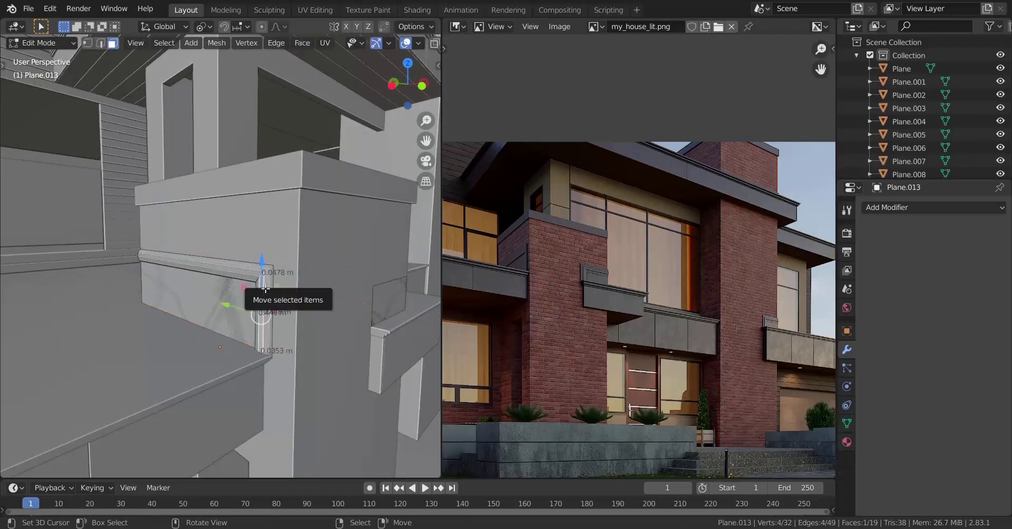
pyautogui.hotkey('ctrl', 'l')
pyautogui.moveTo(265, 289); pyautogui.dragTo(216, 311, button='middle')
pyautogui.hotkey('ctrl', 'r')
pyautogui.click(207, 285)
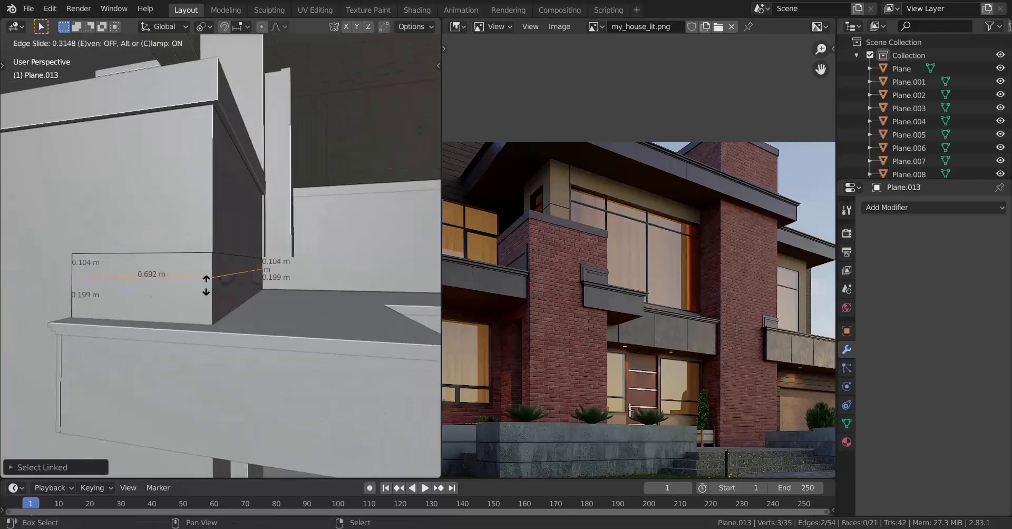
pyautogui.click(208, 276)
# Step: Add a vertical loop cut to that band piece about 0.11 m from its free end
pyautogui.hotkey('ctrl', 'r')
pyautogui.click(114, 293)
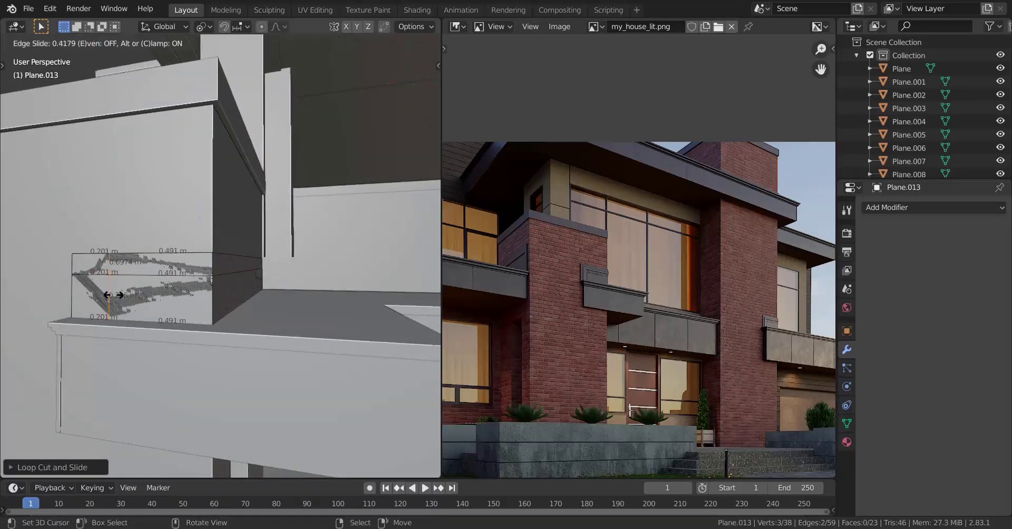
pyautogui.click(431, 322)
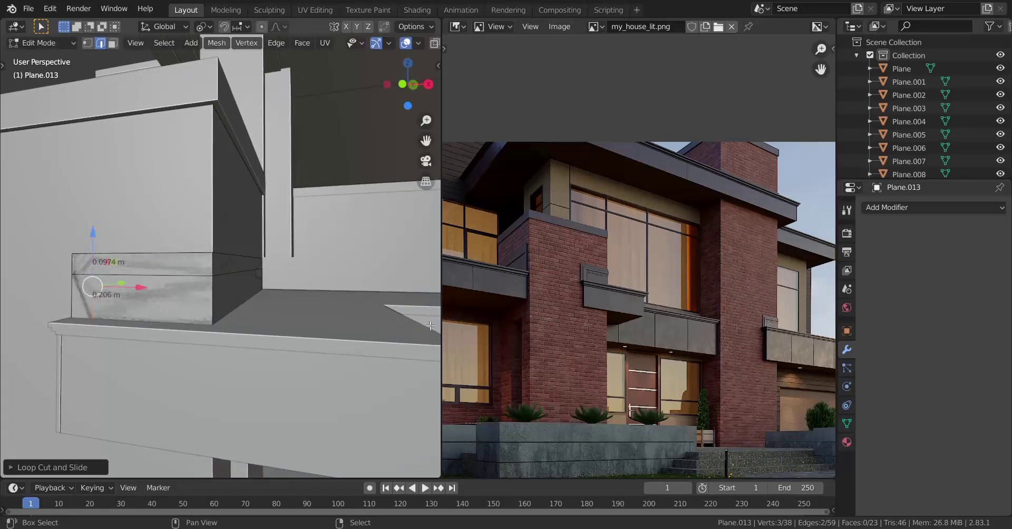
# Step: Merge the three vertices around the panel's outer upper corner at the last selected corner vertex to form a mitred border
pyautogui.click(72, 273)
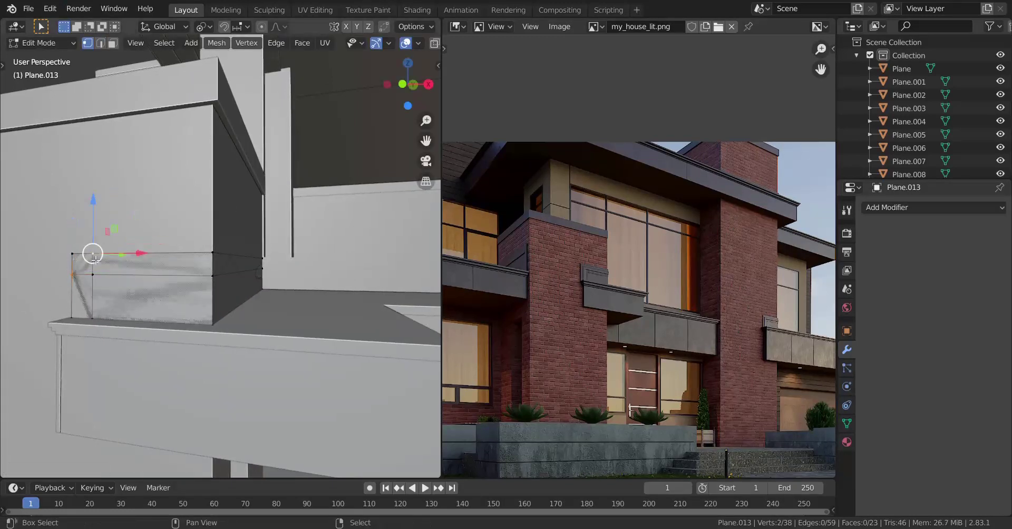
pyautogui.keyDown('shift'); pyautogui.click(72, 254); pyautogui.keyUp('shift')
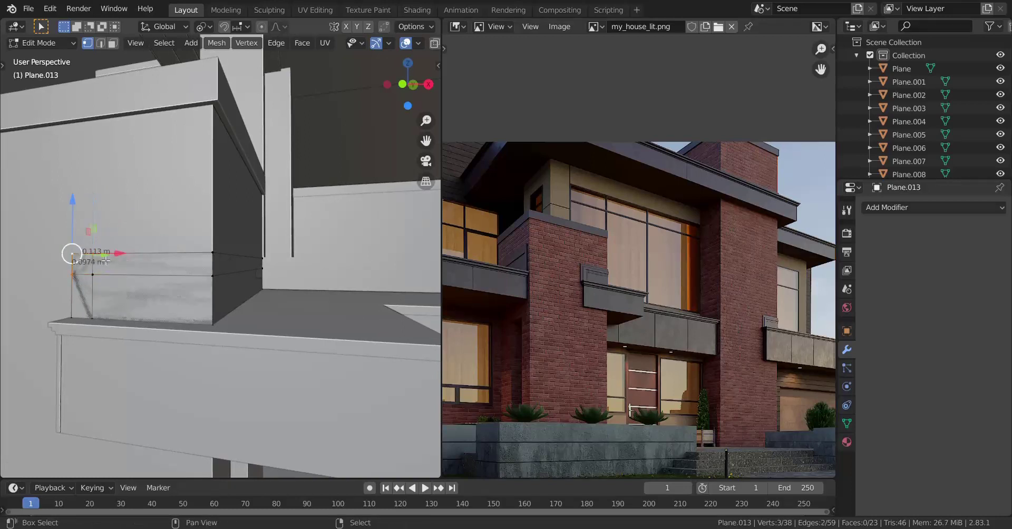
pyautogui.hotkey('shift', 'space')
pyautogui.press('m')
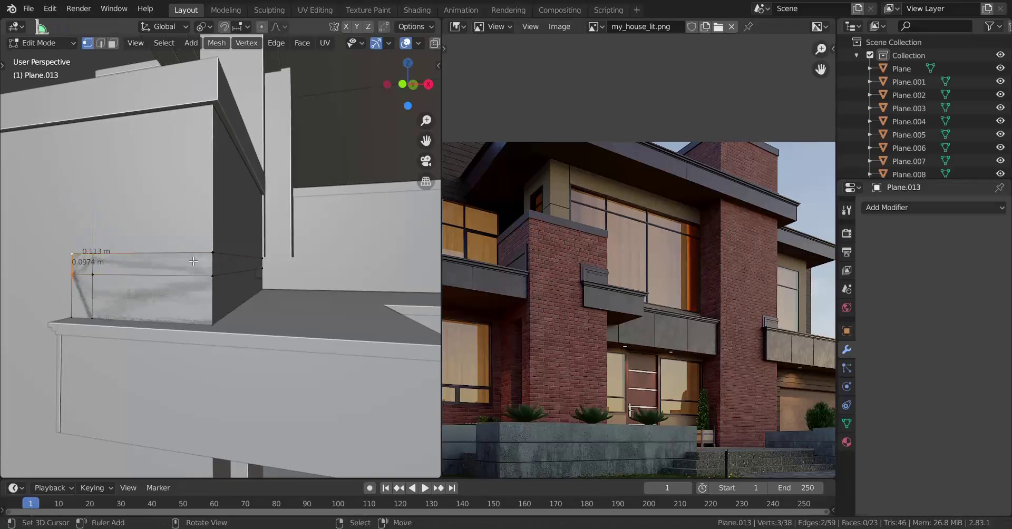
pyautogui.hotkey('ctrl', 'z')
pyautogui.press('m')
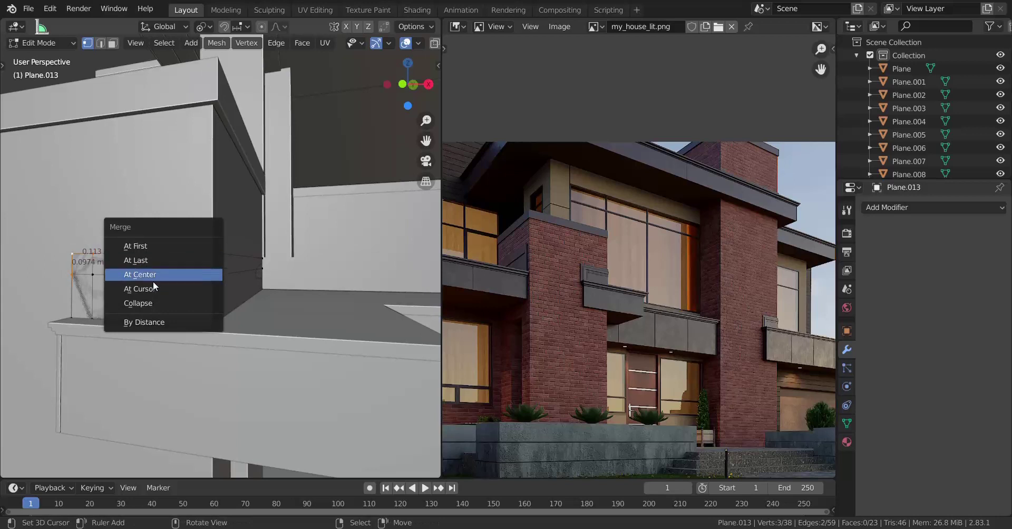
pyautogui.click(156, 263)
pyautogui.moveTo(156, 263); pyautogui.dragTo(165, 291, button='middle')
pyautogui.hotkey('ctrl', 'r')
pyautogui.scroll(4, 190, 274)
pyautogui.scroll(3, 191, 274)
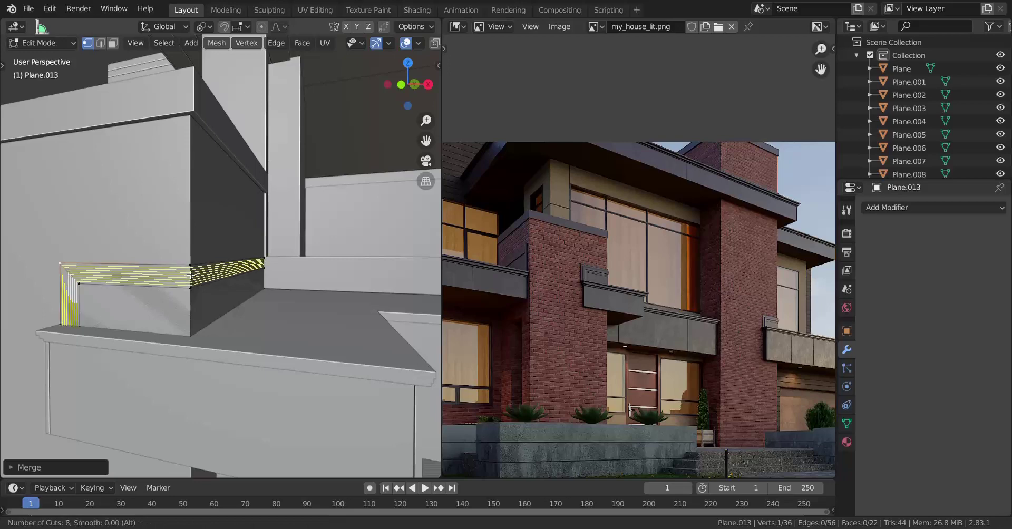
pyautogui.rightClick(191, 274)
# Step: Add twelve evenly spaced loop cuts along the mitred border strip
pyautogui.keyDown('shift'); pyautogui.moveTo(115, 248); pyautogui.dragTo(199, 231, button='middle'); pyautogui.keyUp('shift')
pyautogui.scroll(3, 200, 232)
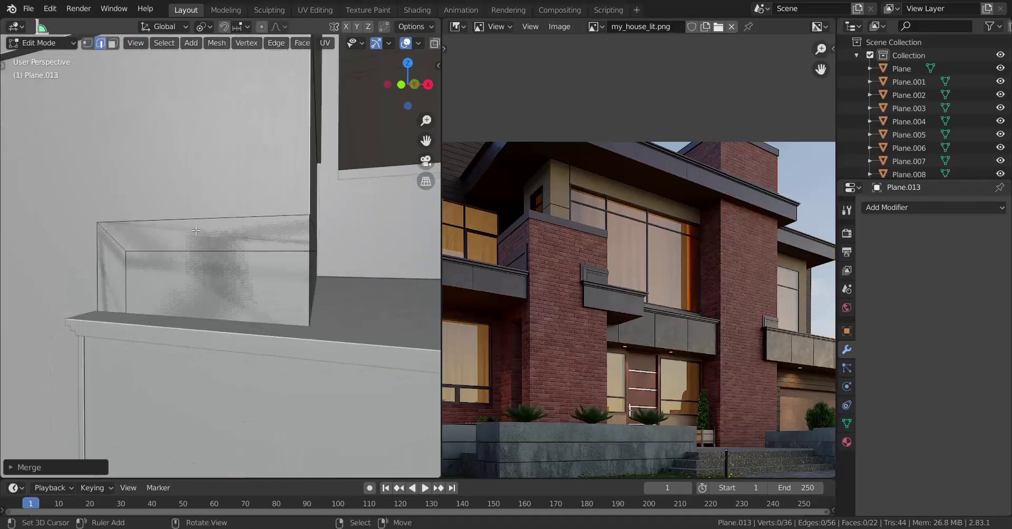
pyautogui.hotkey('ctrl', 'r')
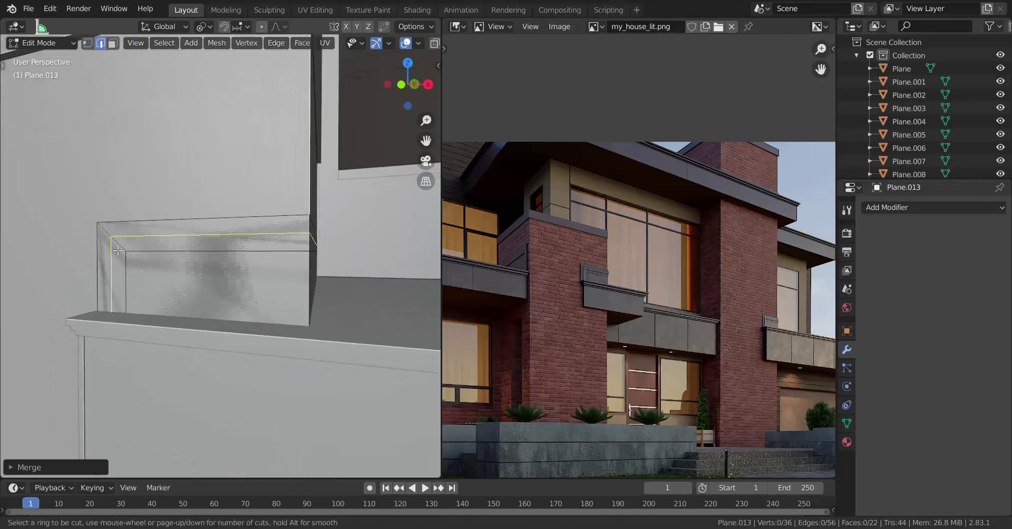
pyautogui.scroll(9, 117, 251)
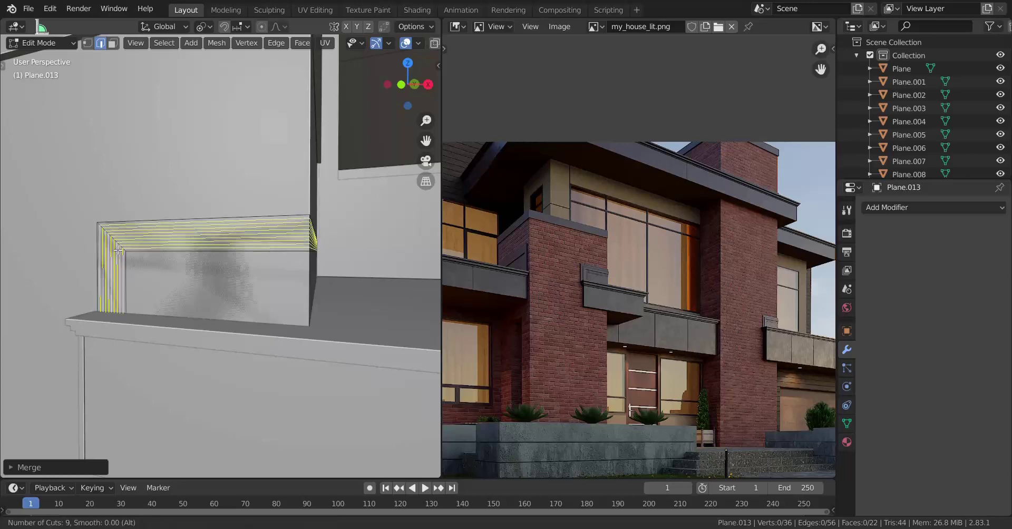
pyautogui.scroll(1, 117, 251)
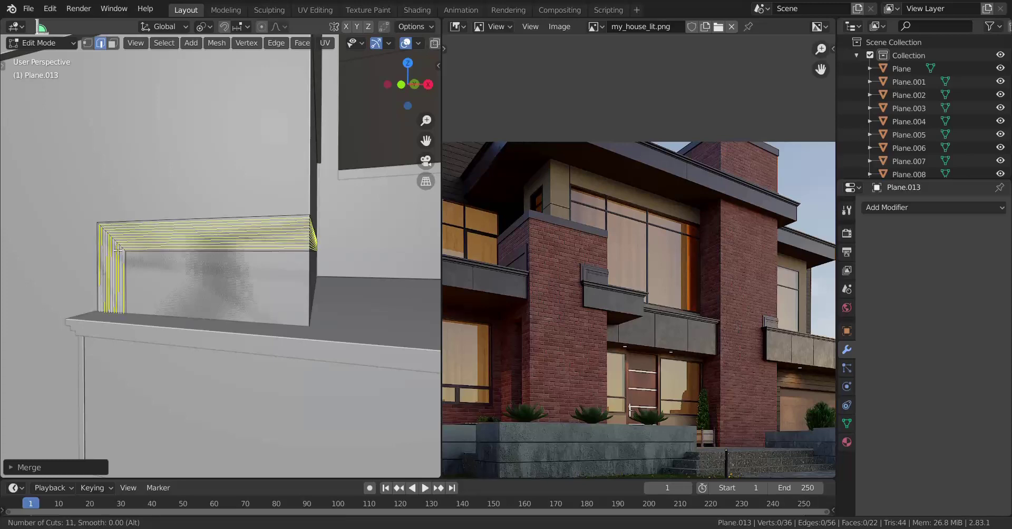
pyautogui.click(117, 251)
pyautogui.rightClick(117, 251)
pyautogui.scroll(3, 118, 250)
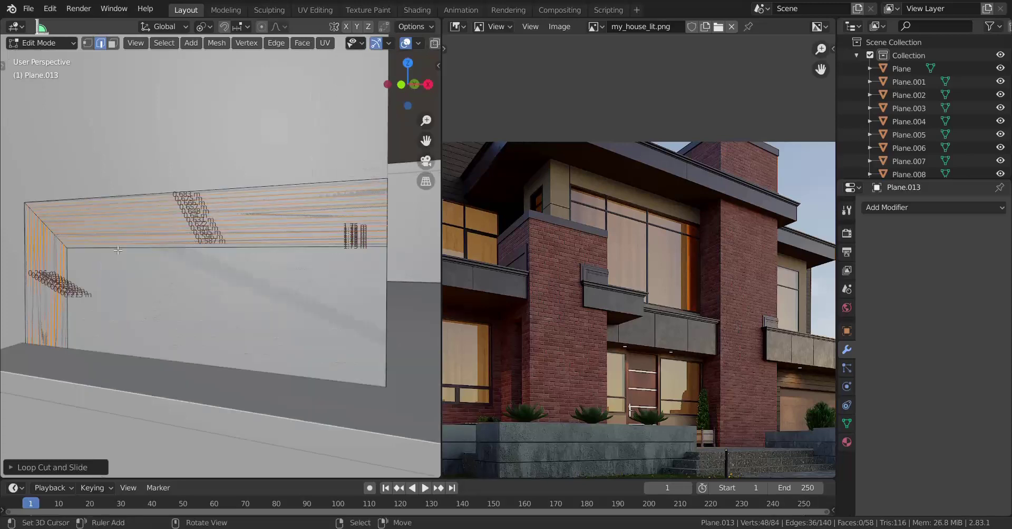
# Step: Dissolve the border's inner loop cuts, keeping only the ones nearest its outer and inner edges
pyautogui.keyDown('alt'); pyautogui.keyDown('shift'); pyautogui.rightClick(137, 201); pyautogui.keyUp('shift'); pyautogui.keyUp('alt')
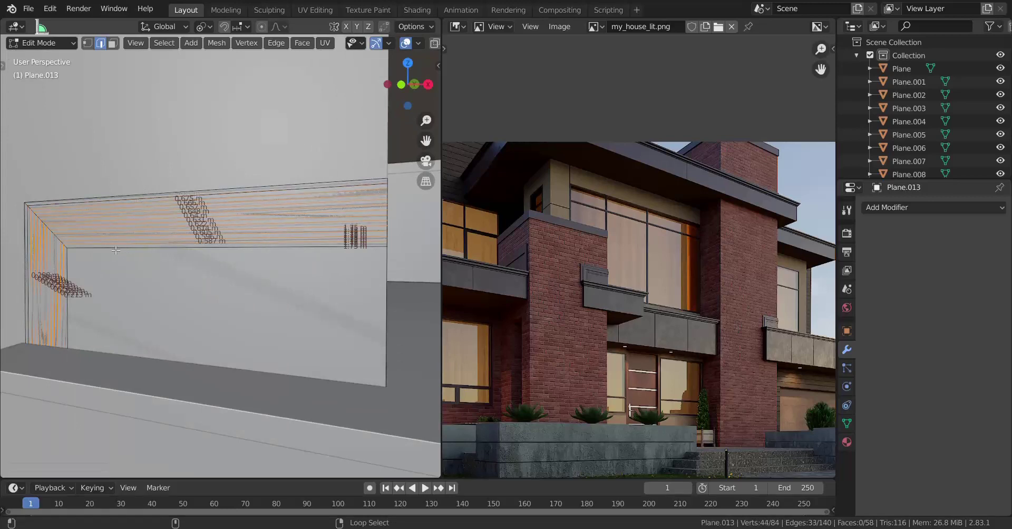
pyautogui.press('x')
pyautogui.click(251, 249)
pyautogui.moveTo(252, 250); pyautogui.dragTo(233, 285, button='middle')
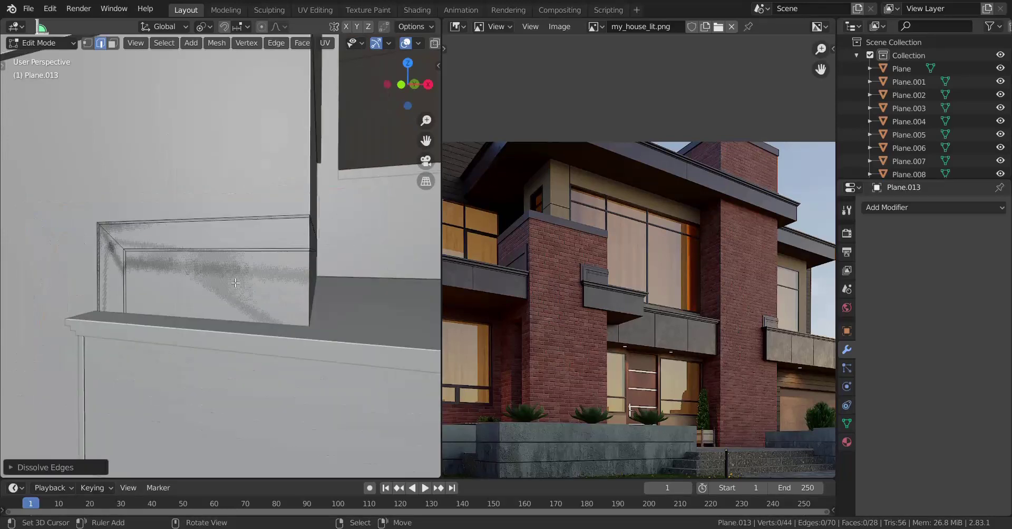
# Step: Push the wide face loop between the two remaining cuts outward about 0.007 m with Shrink/Fatten
pyautogui.scroll(3, 233, 285)
pyautogui.keyDown('alt'); pyautogui.click(228, 267); pyautogui.keyUp('alt')
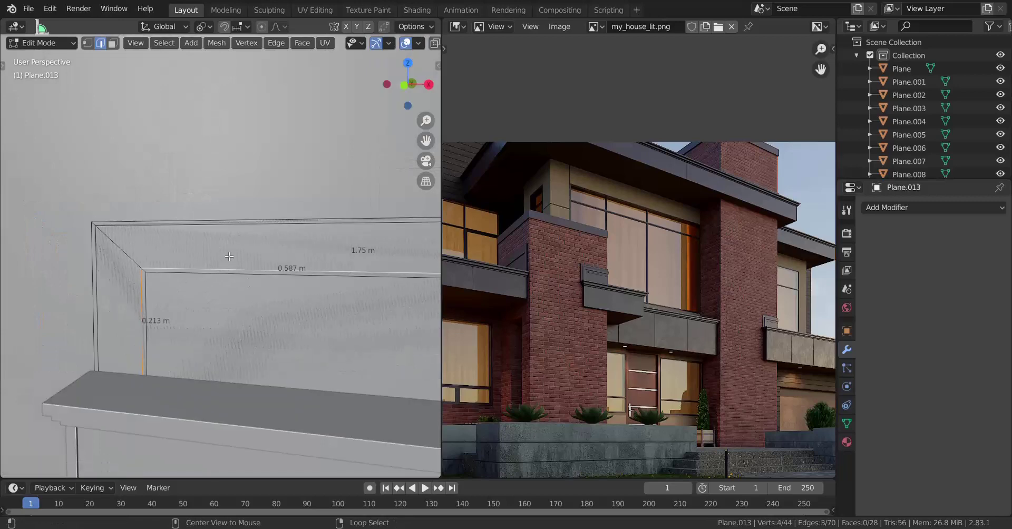
pyautogui.click(113, 43)
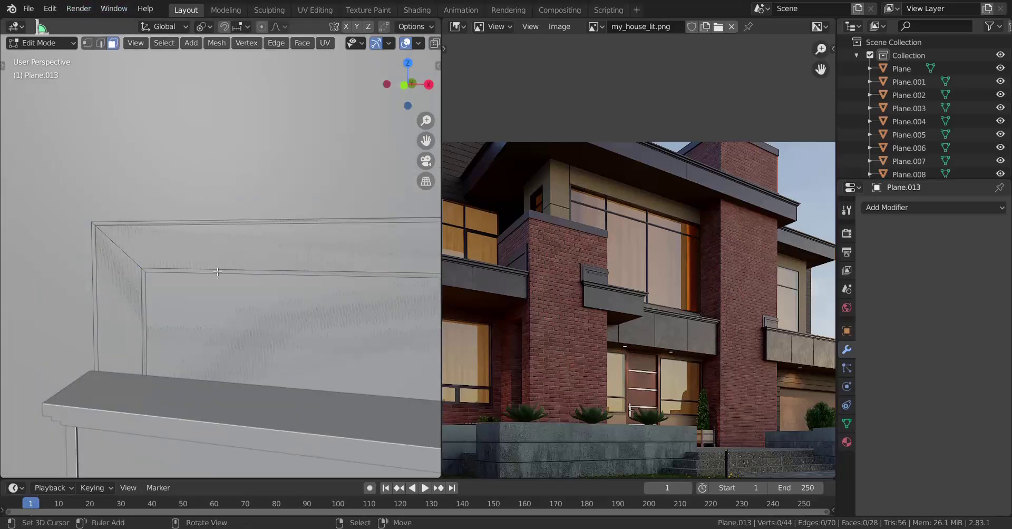
pyautogui.keyDown('alt'); pyautogui.click(190, 246); pyautogui.keyUp('alt')
pyautogui.moveTo(190, 246); pyautogui.dragTo(121, 319, button='middle')
pyautogui.hotkey('alt', 's')
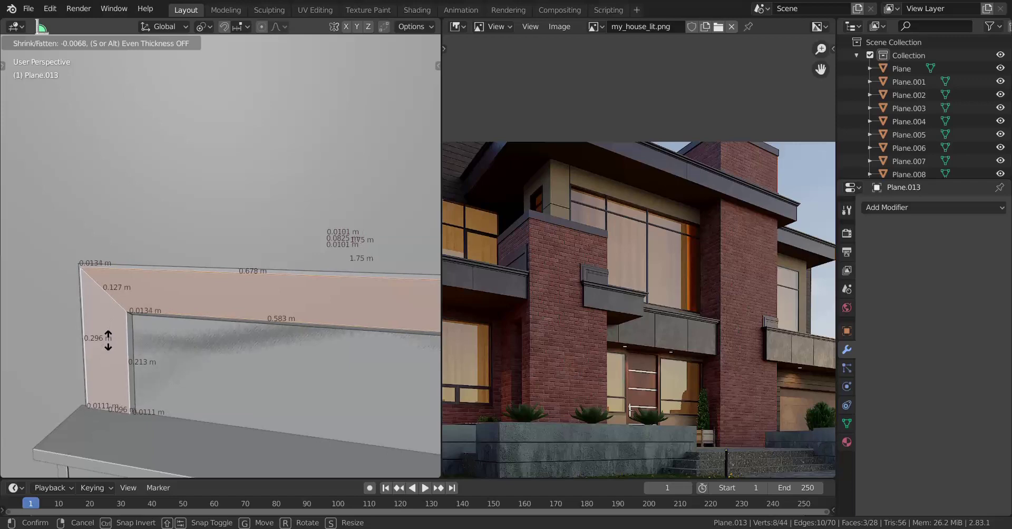
pyautogui.click(108, 341)
# Step: Select the single border face at the end around the pillar corner and move it along Y
pyautogui.moveTo(248, 324)
pyautogui.keyDown('shift'); pyautogui.mouseDown(button='middle')
pyautogui.moveTo(193, 269)
pyautogui.moveTo(178, 306)
pyautogui.mouseUp(button='middle'); pyautogui.keyUp('shift')
pyautogui.press('z')
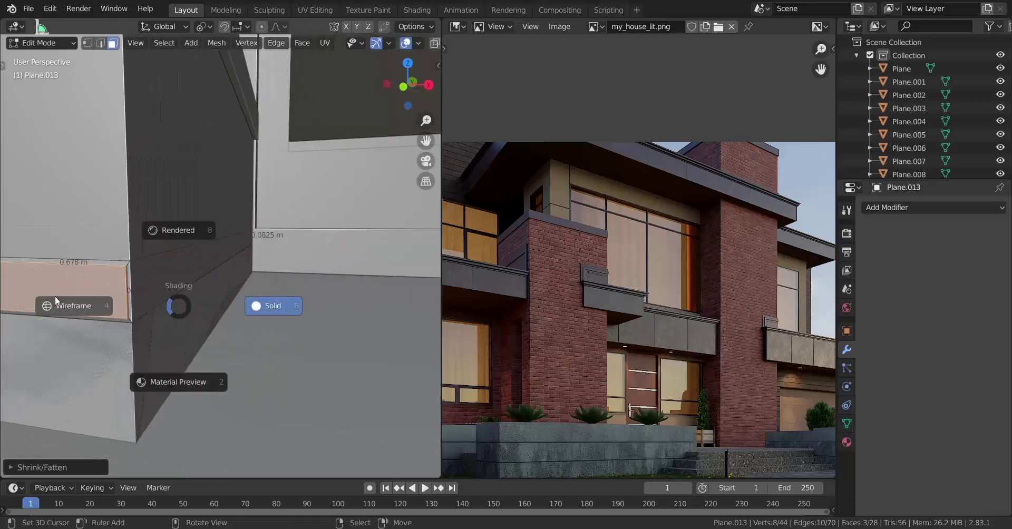
pyautogui.click(42, 304)
pyautogui.rightClick(171, 275)
pyautogui.rightClick(212, 262)
pyautogui.press('z')
pyautogui.click(239, 248)
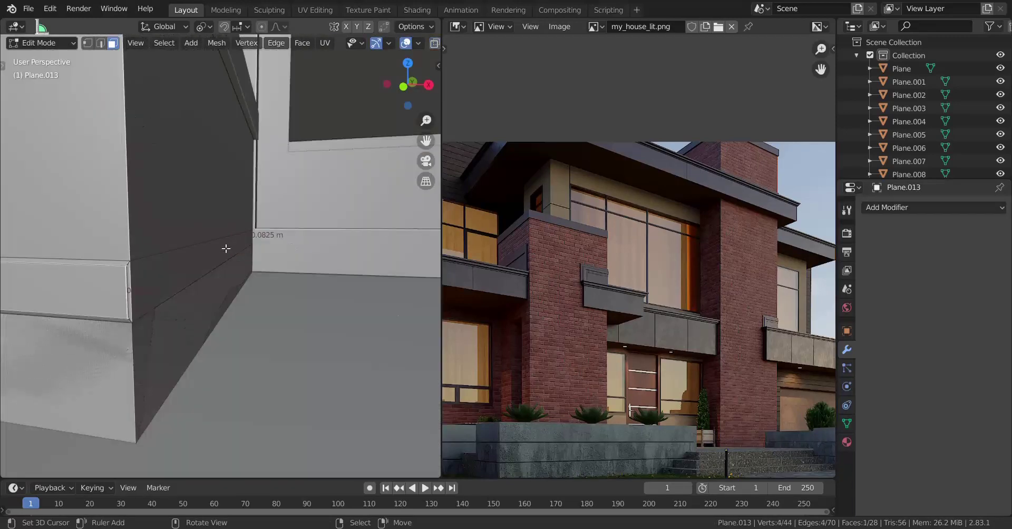
pyautogui.press('z')
pyautogui.click(158, 283)
pyautogui.moveTo(242, 280); pyautogui.dragTo(242, 293, button='middle')
pyautogui.press('z')
pyautogui.click(282, 287)
pyautogui.press('g')
pyautogui.press('y')
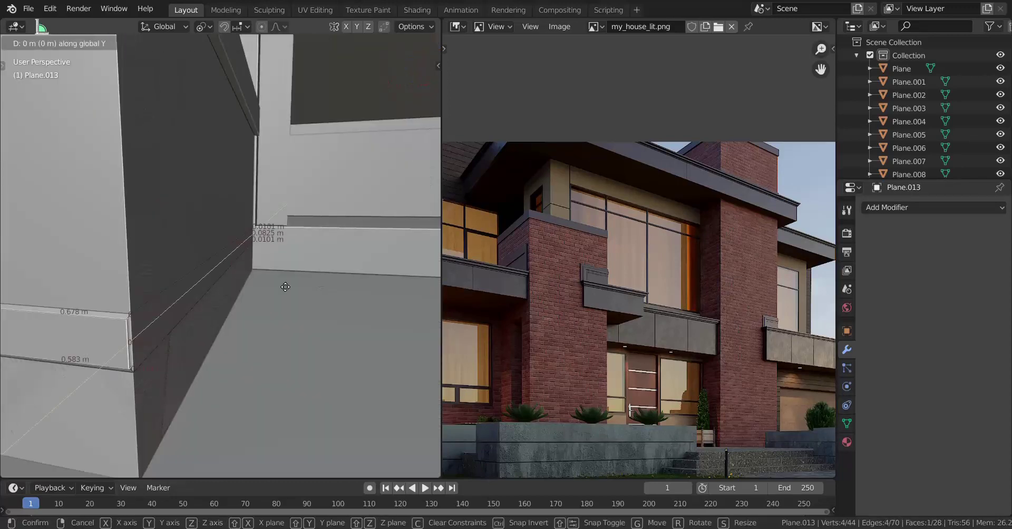
pyautogui.click(309, 267)
# Step: Add two loop cuts along this raised border and offset them with Shrink/Fatten
pyautogui.keyDown('shift'); pyautogui.moveTo(171, 318); pyautogui.dragTo(238, 285, button='middle'); pyautogui.keyUp('shift')
pyautogui.scroll(-4, 258, 306)
pyautogui.hotkey('ctrl', 'r')
pyautogui.scroll(1, 238, 286)
pyautogui.click(237, 272)
pyautogui.rightClick(237, 269)
pyautogui.keyDown('shift'); pyautogui.moveTo(410, 329); pyautogui.dragTo(194, 320, button='middle'); pyautogui.keyUp('shift')
pyautogui.hotkey('alt', 's')
pyautogui.click(270, 346)
# Step: Select the border's middle strip face around the corner and move it along X
pyautogui.click(112, 43)
pyautogui.hotkey('alt', 'z')
pyautogui.click(167, 276)
pyautogui.click(194, 260)
pyautogui.hotkey('alt', 'z')
pyautogui.press('g')
pyautogui.press('x')
pyautogui.click(135, 274)
pyautogui.press('Tab')
# Step: Scale the whole trim mesh slightly larger in X and Y with Z locked
pyautogui.scroll(-5, 135, 274)
pyautogui.moveTo(135, 277); pyautogui.dragTo(222, 308, button='middle')
pyautogui.scroll(-2, 210, 302)
pyautogui.press('Tab')
pyautogui.press('a')
pyautogui.hotkey('alt', 's')
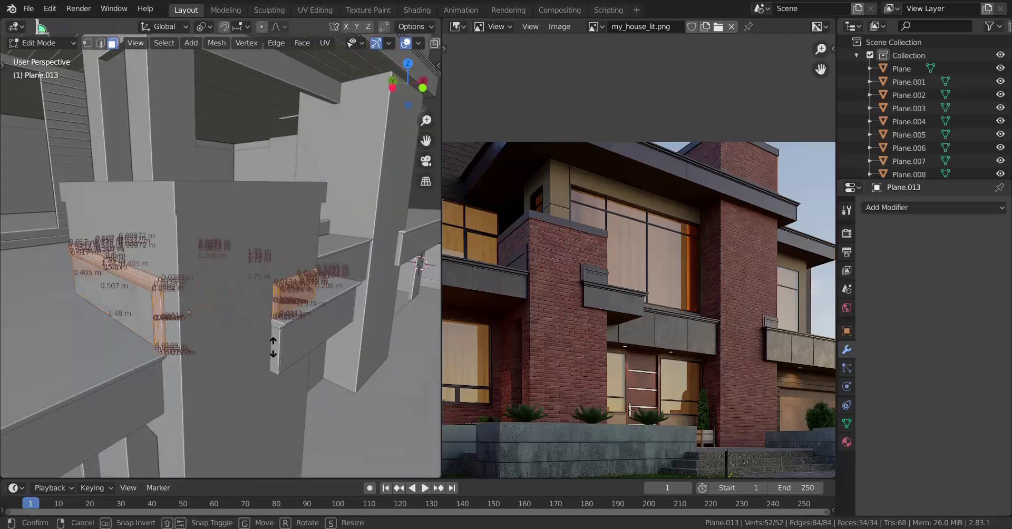
pyautogui.rightClick(267, 356)
pyautogui.moveTo(233, 350); pyautogui.dragTo(221, 353, button='middle')
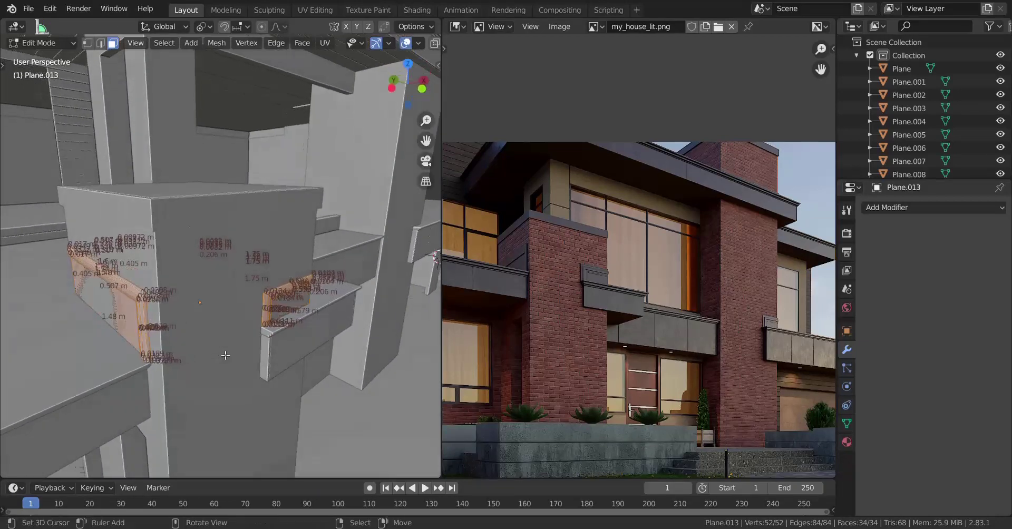
pyautogui.press('s')
pyautogui.hotkey('shift', 'z')
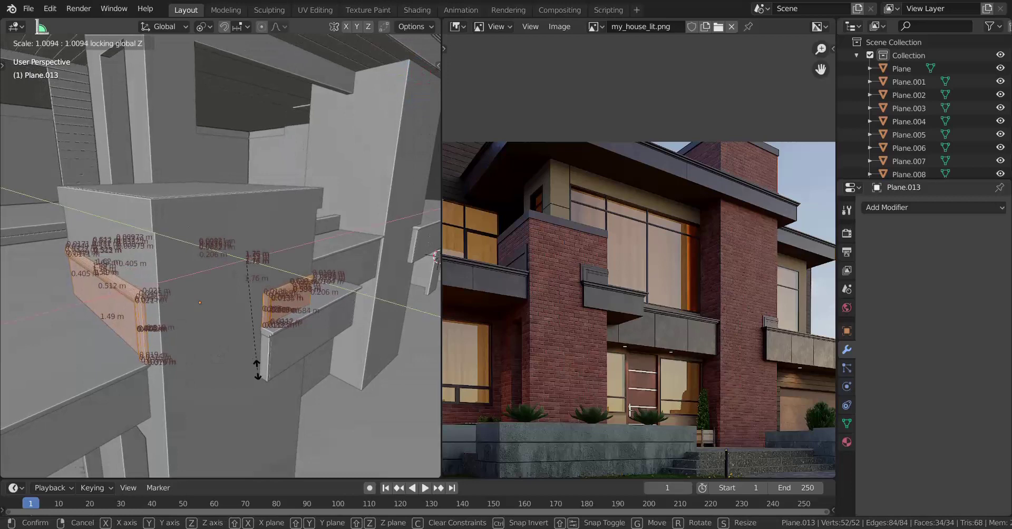
pyautogui.click(259, 374)
pyautogui.press('Tab')
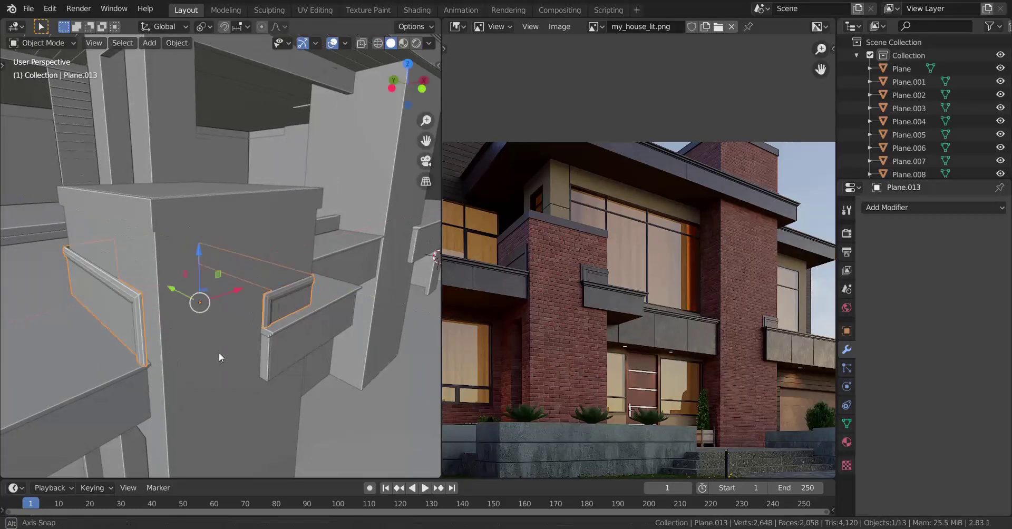
# Step: Extrude the vertical outer edge at the trim's open end along X toward the pillar
pyautogui.moveTo(218, 355); pyautogui.dragTo(213, 353, button='middle')
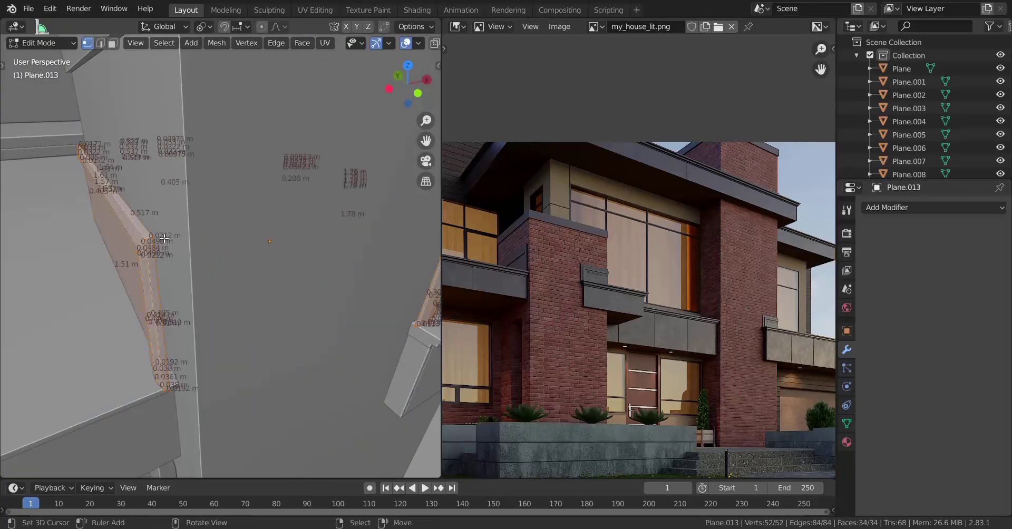
pyautogui.click(157, 385)
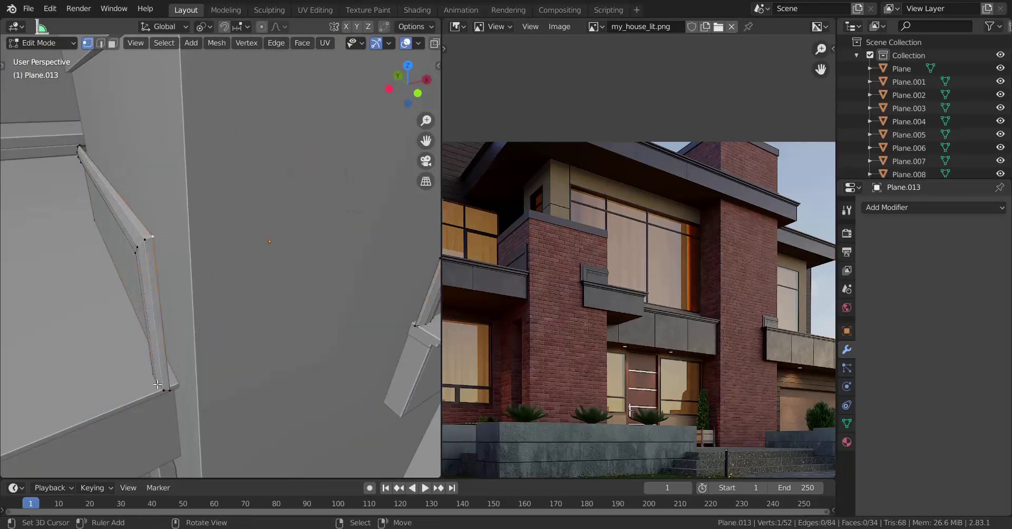
pyautogui.press('g')
pyautogui.rightClick(195, 340)
pyautogui.press('e')
pyautogui.press('x')
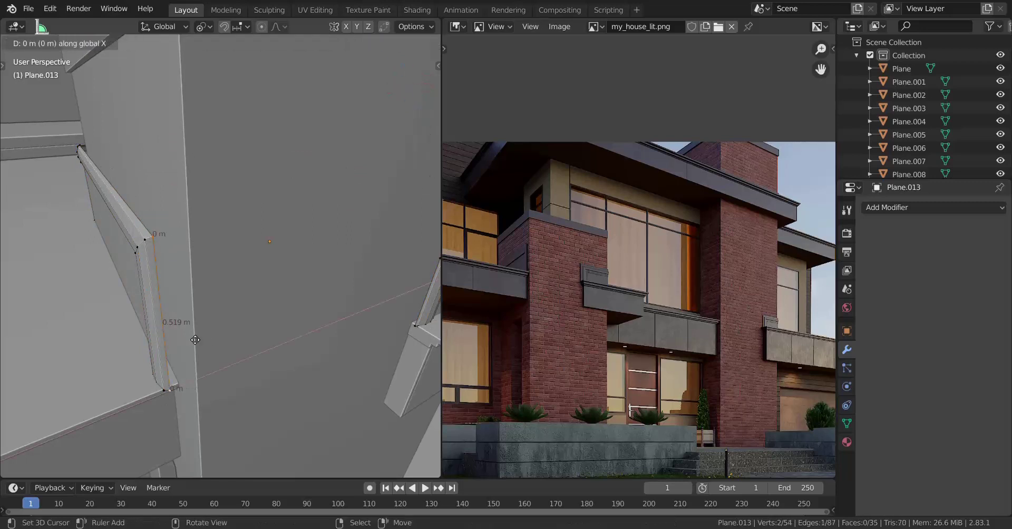
pyautogui.click(318, 244)
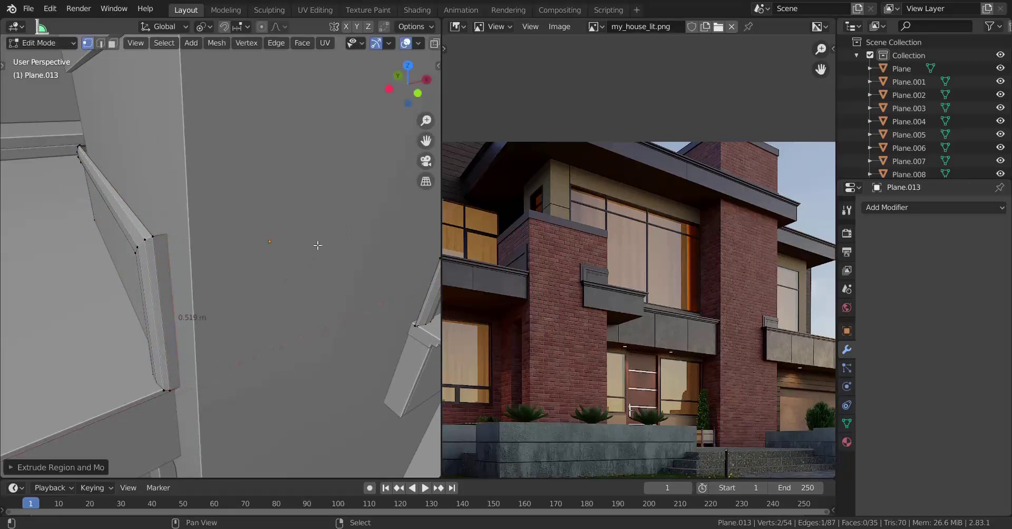
# Step: Extrude the upper back edge of the trim's short return along Y toward the pillar wall
pyautogui.moveTo(155, 297); pyautogui.dragTo(200, 360, button='middle')
pyautogui.click(222, 348)
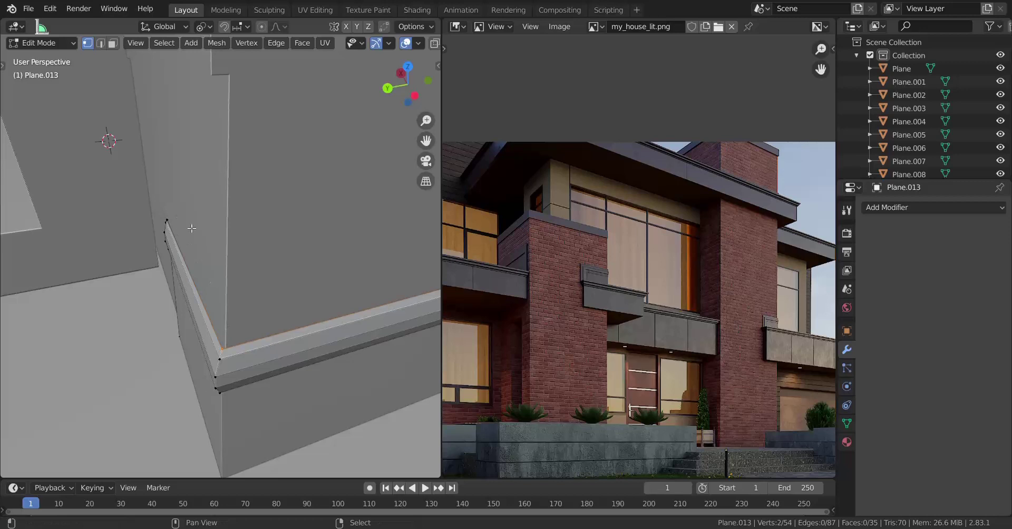
pyautogui.press('e')
pyautogui.press('y')
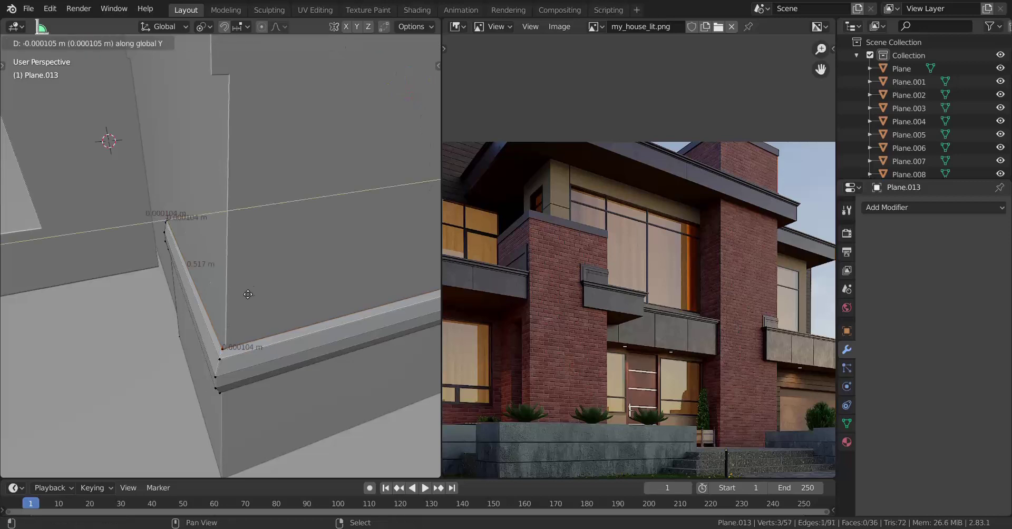
pyautogui.click(308, 254)
# Step: Move the vertex at the trim's upper back corner about 0.036 m along X
pyautogui.click(249, 324)
pyautogui.press('g')
pyautogui.press('x')
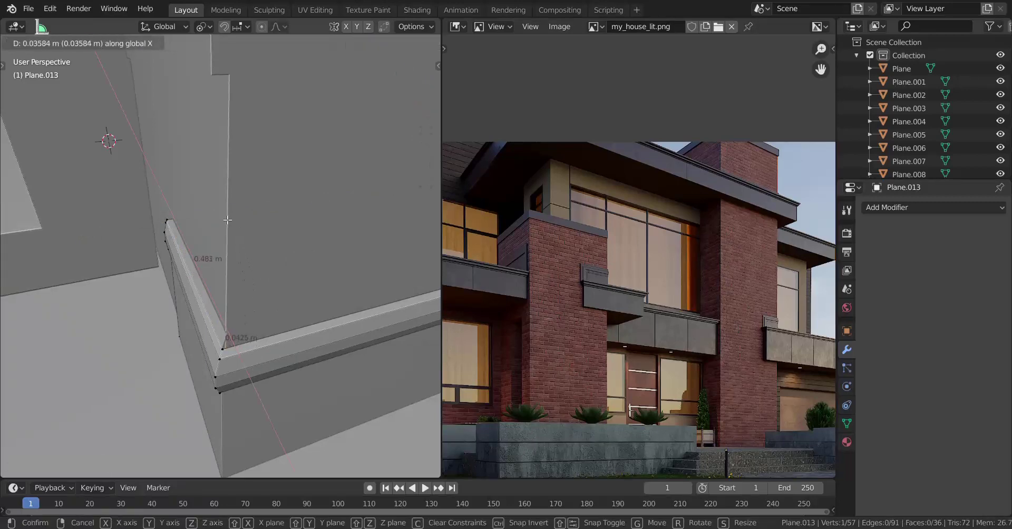
pyautogui.click(228, 220)
pyautogui.moveTo(228, 221); pyautogui.dragTo(227, 314, button='middle')
pyautogui.press('Tab')
# Step: Show the model in wireframe and extrude the vertex at the trim's upper back corner along Y
pyautogui.hotkey('alt', 'a')
pyautogui.hotkey('shift', 'z')
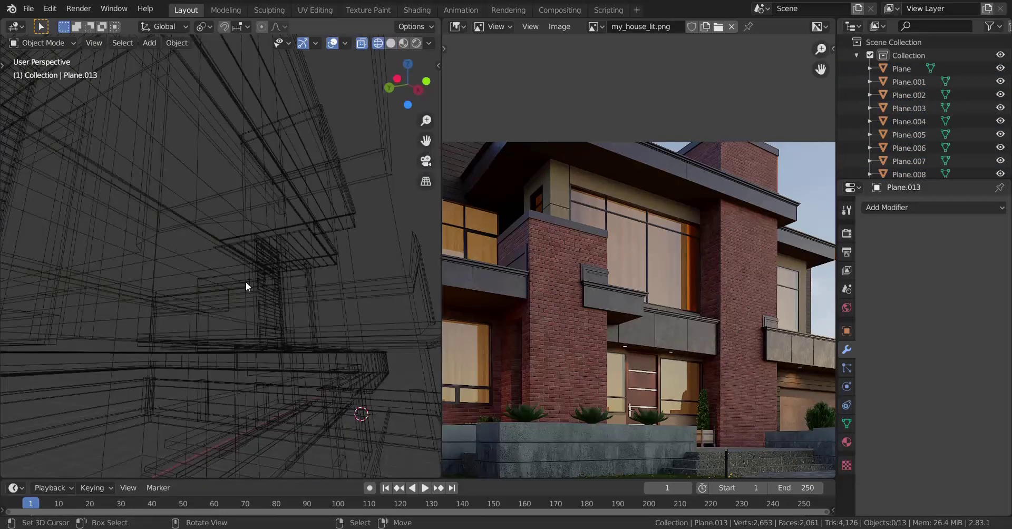
pyautogui.press('Tab')
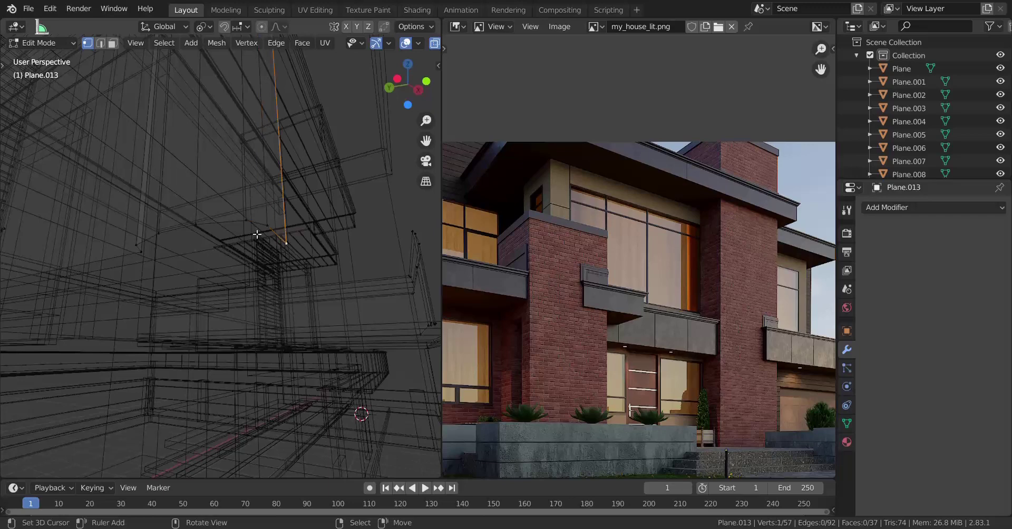
pyautogui.press('e')
pyautogui.press('y')
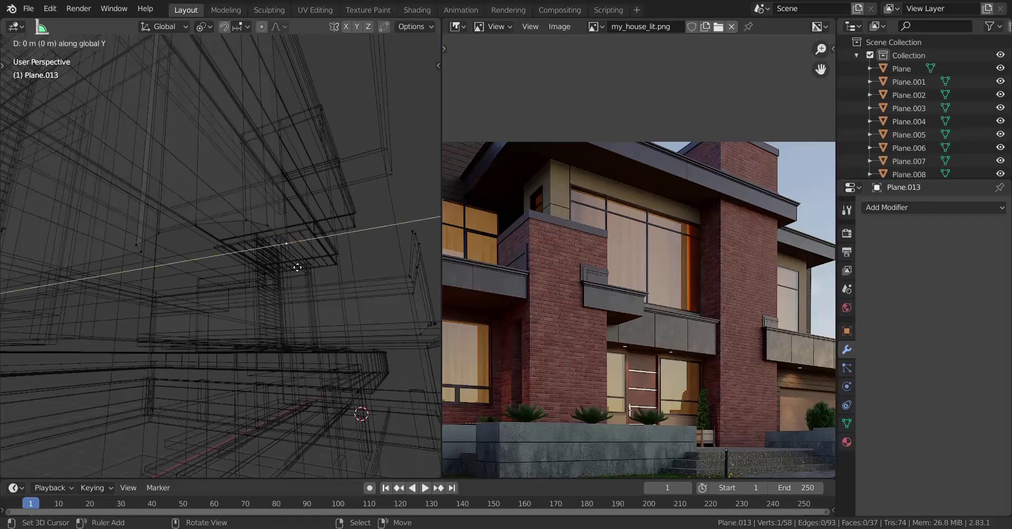
pyautogui.click(54, 333)
# Step: Return to solid shading and extrude the edge at the trim's open end along Y toward the pillar
pyautogui.rightClick(266, 227)
pyautogui.keyDown('shift'); pyautogui.rightClick(287, 244); pyautogui.keyUp('shift')
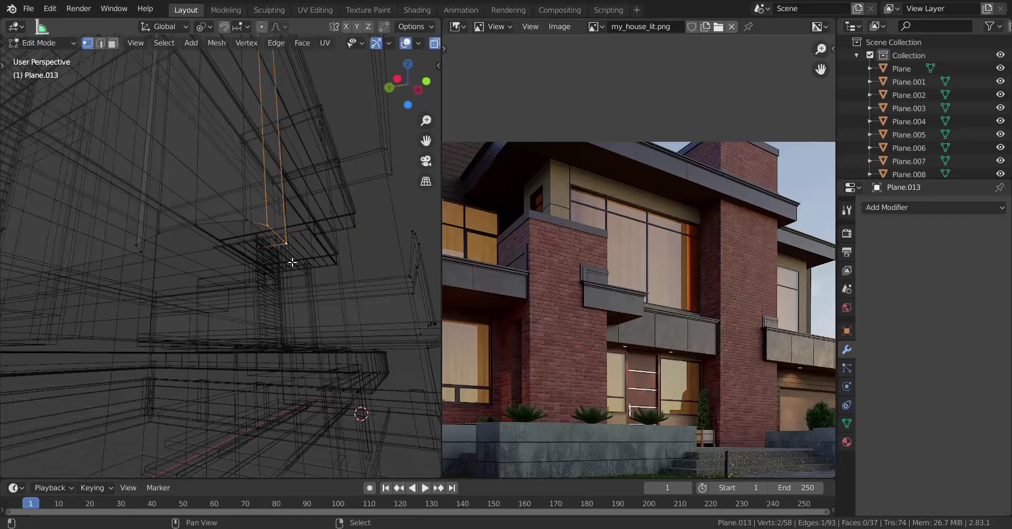
pyautogui.press('z')
pyautogui.click(353, 272)
pyautogui.moveTo(353, 277)
pyautogui.mouseDown(button='middle')
pyautogui.moveTo(218, 321)
pyautogui.moveTo(124, 330)
pyautogui.moveTo(213, 363)
pyautogui.moveTo(197, 292)
pyautogui.moveTo(250, 300)
pyautogui.moveTo(264, 319)
pyautogui.mouseUp(button='middle')
pyautogui.press('Tab')
pyautogui.click(169, 278)
pyautogui.press('Tab')
pyautogui.moveTo(256, 288); pyautogui.dragTo(240, 343, button='middle')
pyautogui.press('g')
pyautogui.press('x')
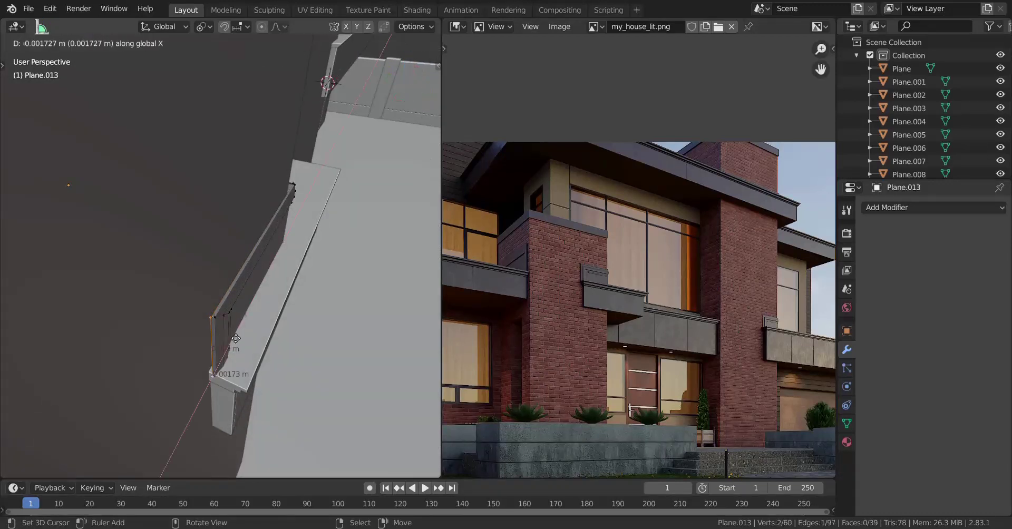
pyautogui.press('y')
pyautogui.click(180, 317)
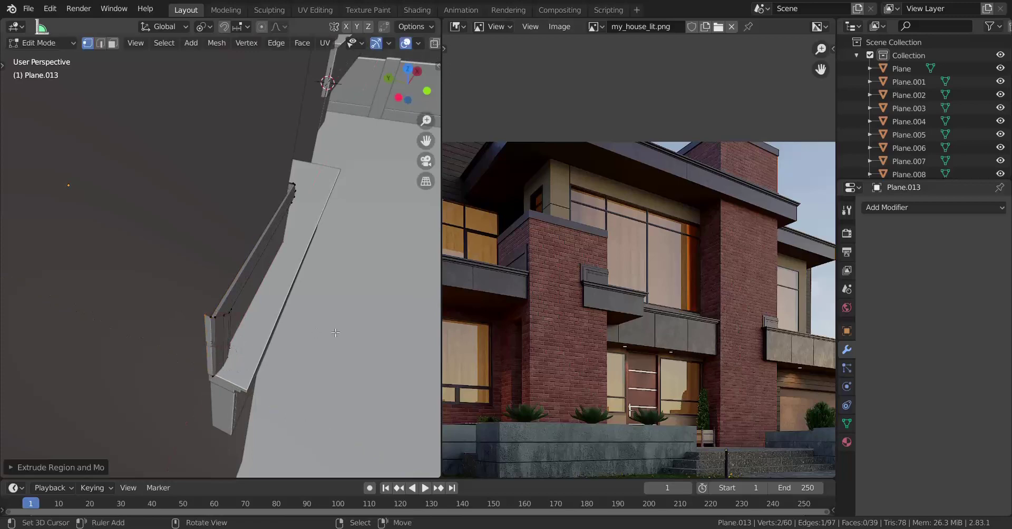
# Step: Extrude the long upper inner edge on the trim's side along X toward the pillar wall
pyautogui.moveTo(253, 316); pyautogui.dragTo(144, 334, button='middle')
pyautogui.keyDown('shift'); pyautogui.moveTo(361, 384); pyautogui.dragTo(196, 343, button='middle'); pyautogui.keyUp('shift')
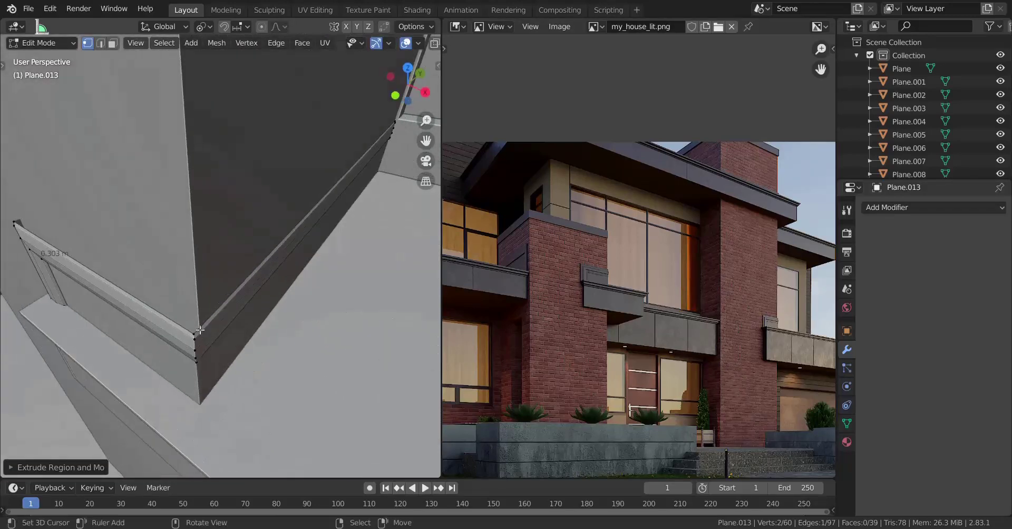
pyautogui.click(203, 333)
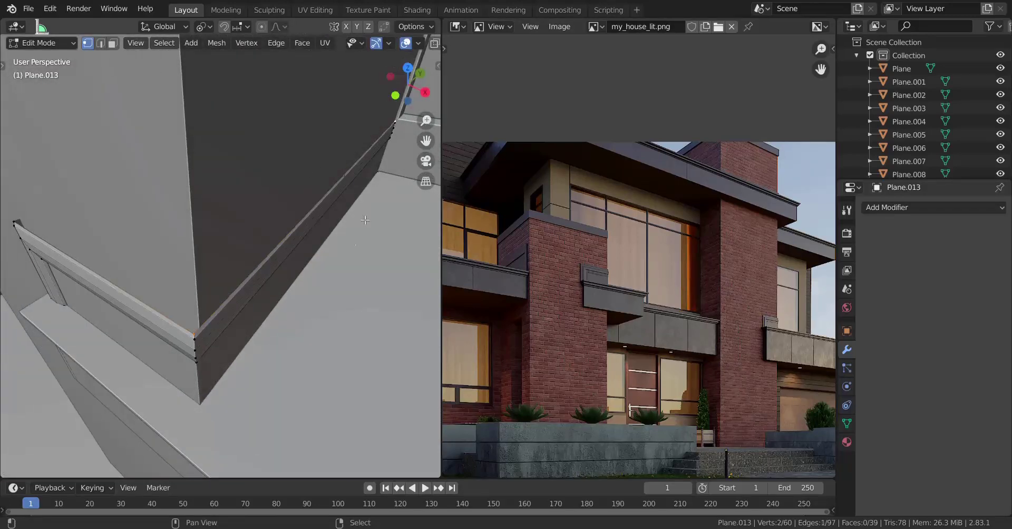
pyautogui.press('e')
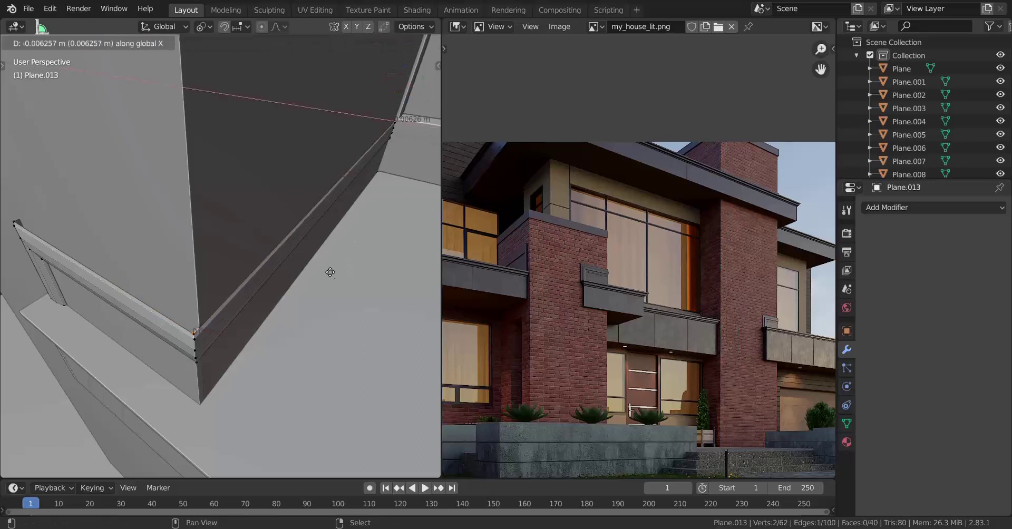
pyautogui.click(313, 263)
# Step: Move the extruded vertex at the trim's outer corner about 0.018 m along Y
pyautogui.click(187, 328)
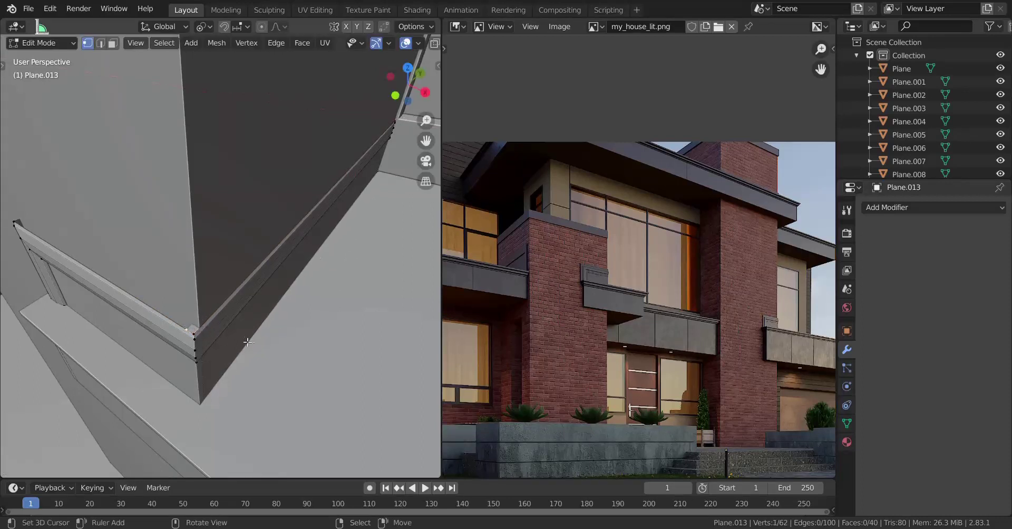
pyautogui.press('g')
pyautogui.press('y')
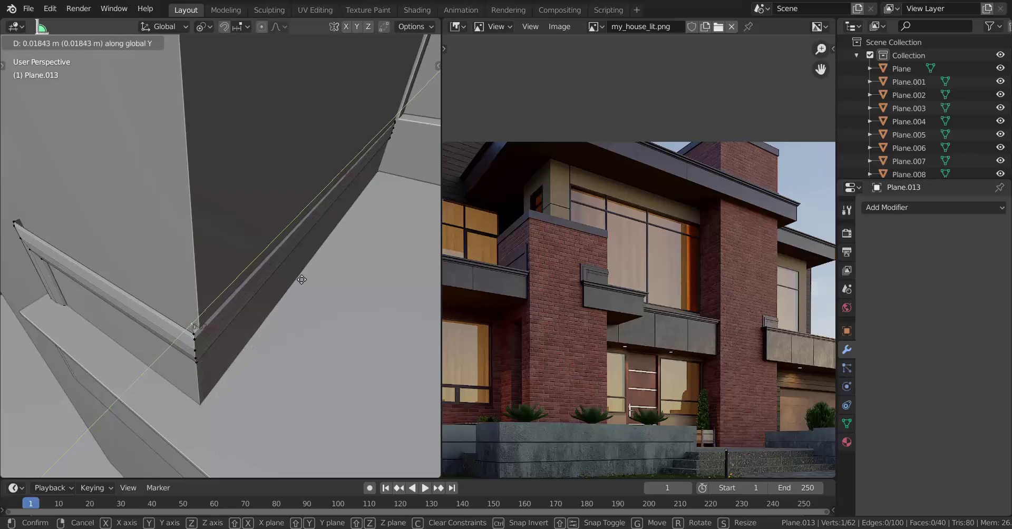
pyautogui.click(307, 269)
pyautogui.click(194, 335)
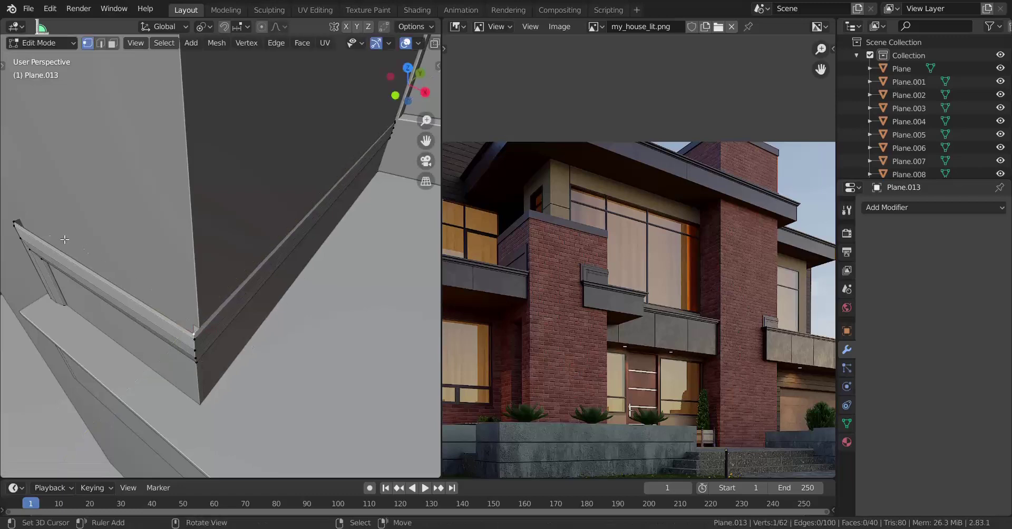
# Step: Leave mesh editing and compare the house's front pillars and balcony ledges with the reference image
pyautogui.press('Tab')
pyautogui.scroll(-4, 176, 305)
pyautogui.moveTo(176, 305); pyautogui.dragTo(155, 346, button='middle')
pyautogui.hotkey('alt', 'a')
pyautogui.scroll(-3, 166, 317)
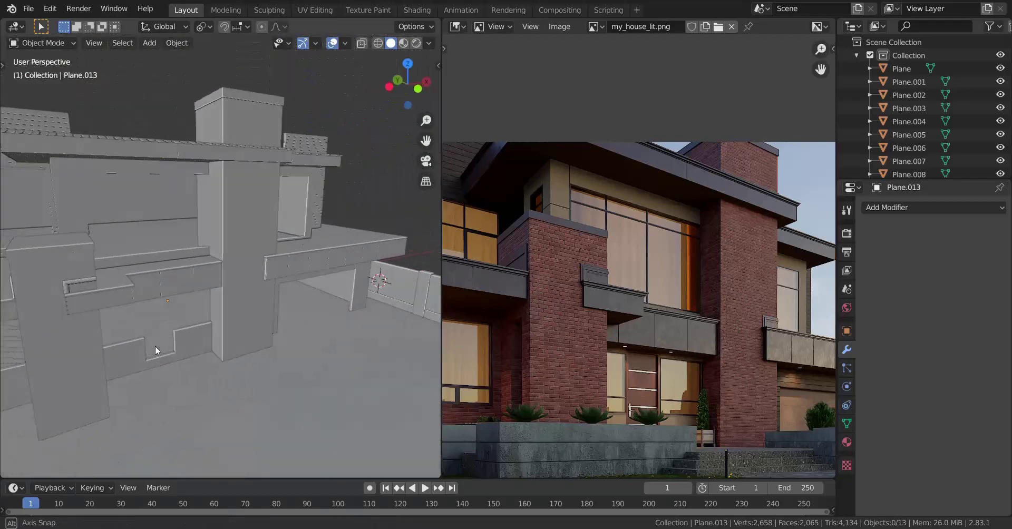
pyautogui.moveTo(677, 354); pyautogui.dragTo(620, 353, button='middle')
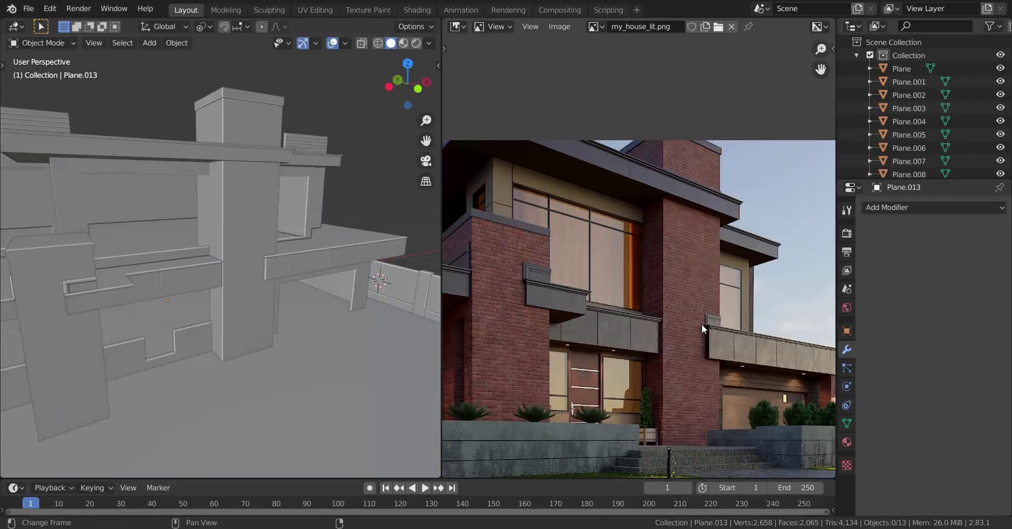
pyautogui.scroll(-3, 701, 326)
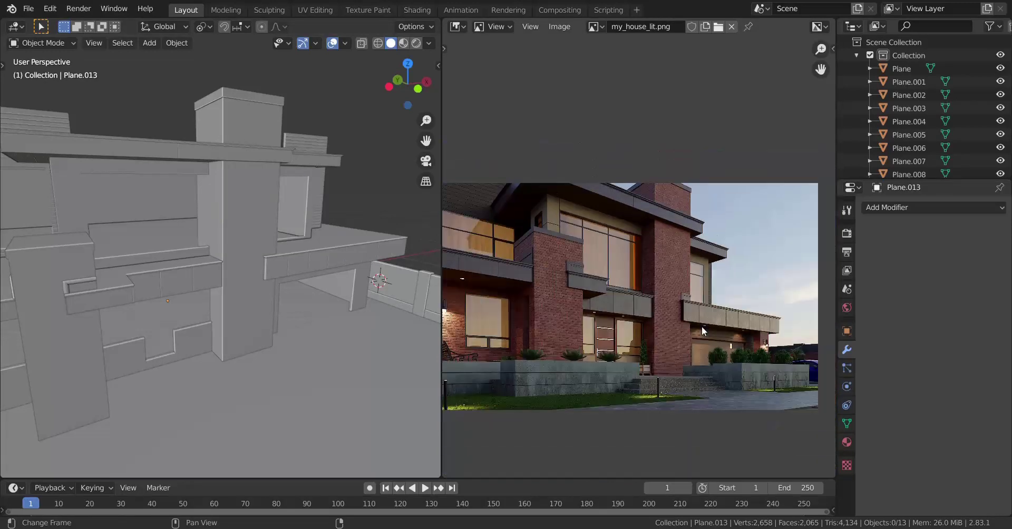
pyautogui.scroll(1, 658, 327)
pyautogui.moveTo(331, 358); pyautogui.dragTo(199, 346, button='middle')
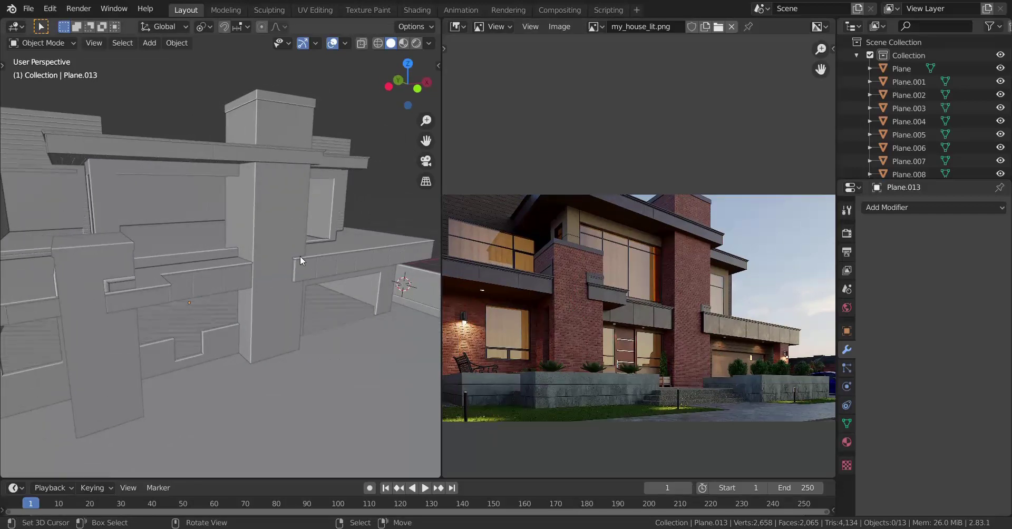